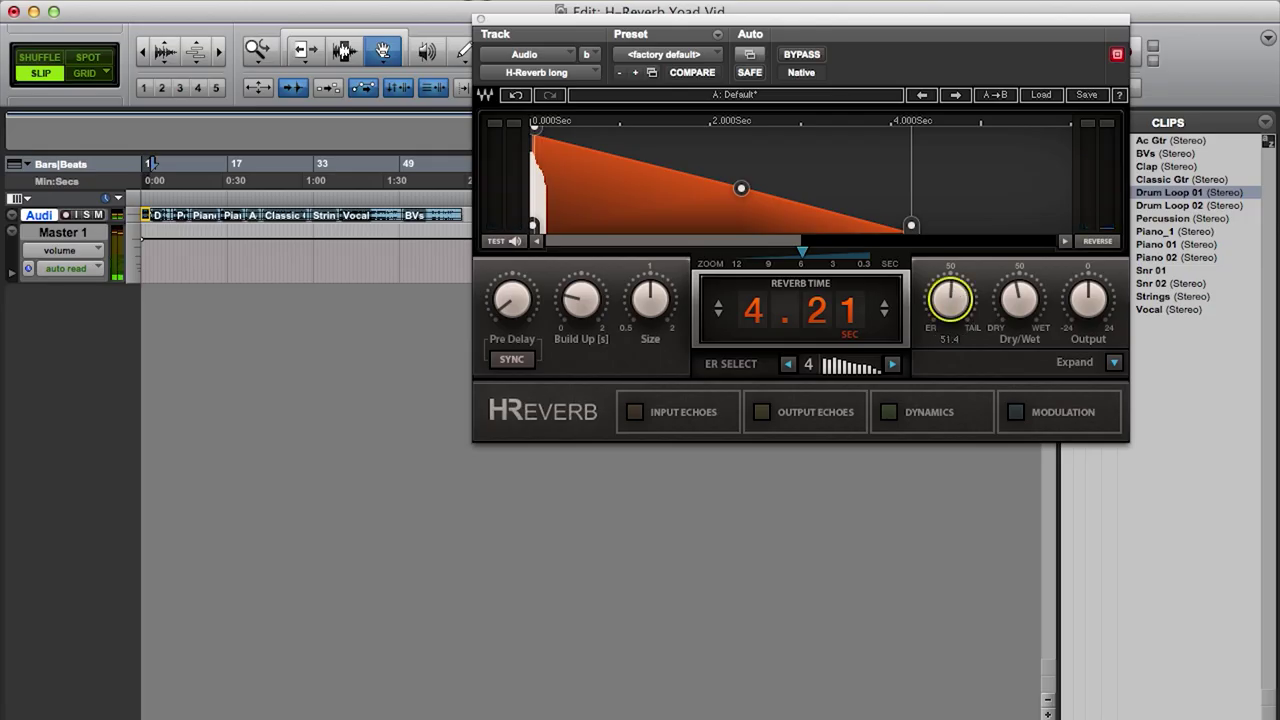
- Isolate the early reflections with ER/Tail at 0.0, start playback, and choose early reflection pattern 7
{"action": "left_click_drag", "start_coordinate": [950, 300], "coordinate": [950, 350]}
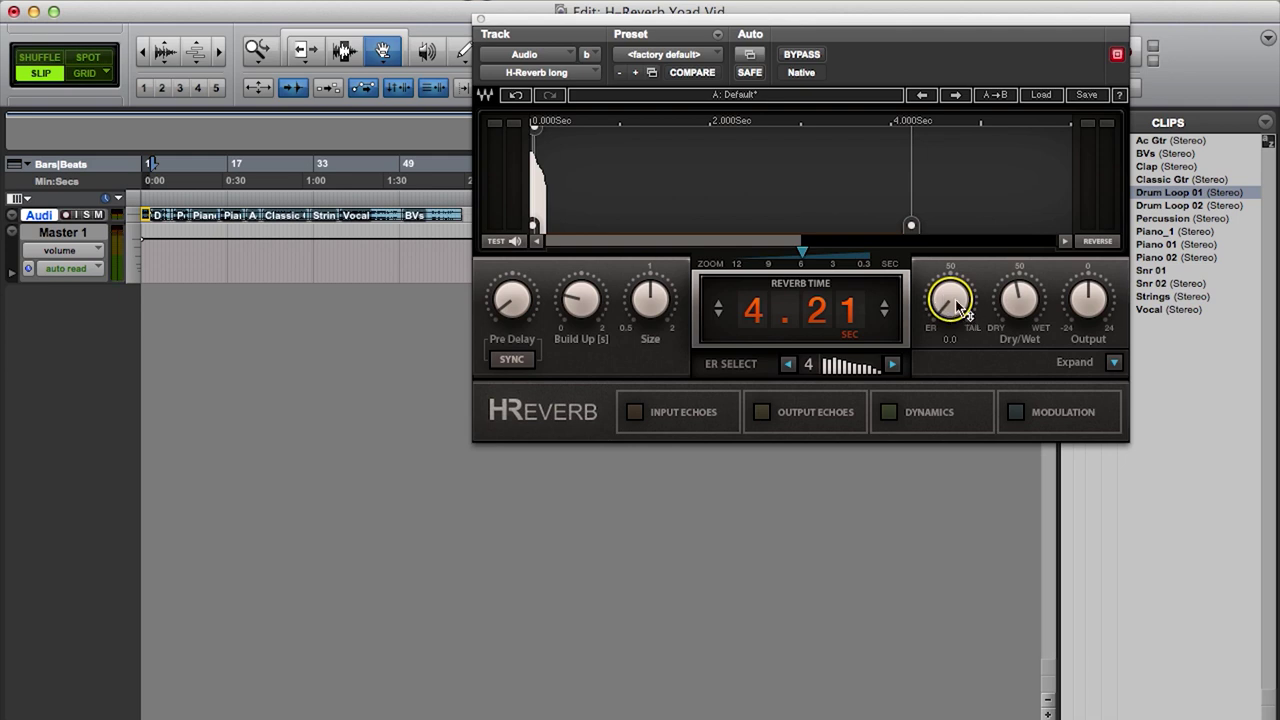
{"action": "key", "text": "space"}
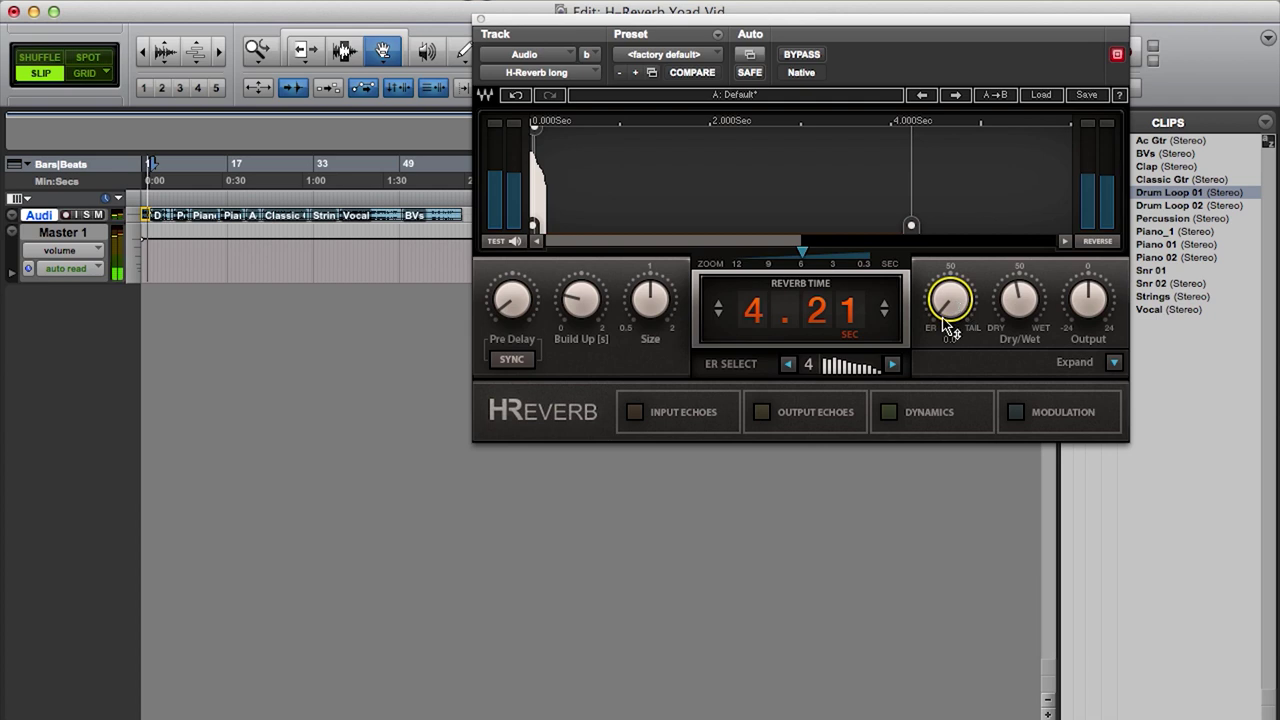
{"action": "left_click", "coordinate": [855, 366]}
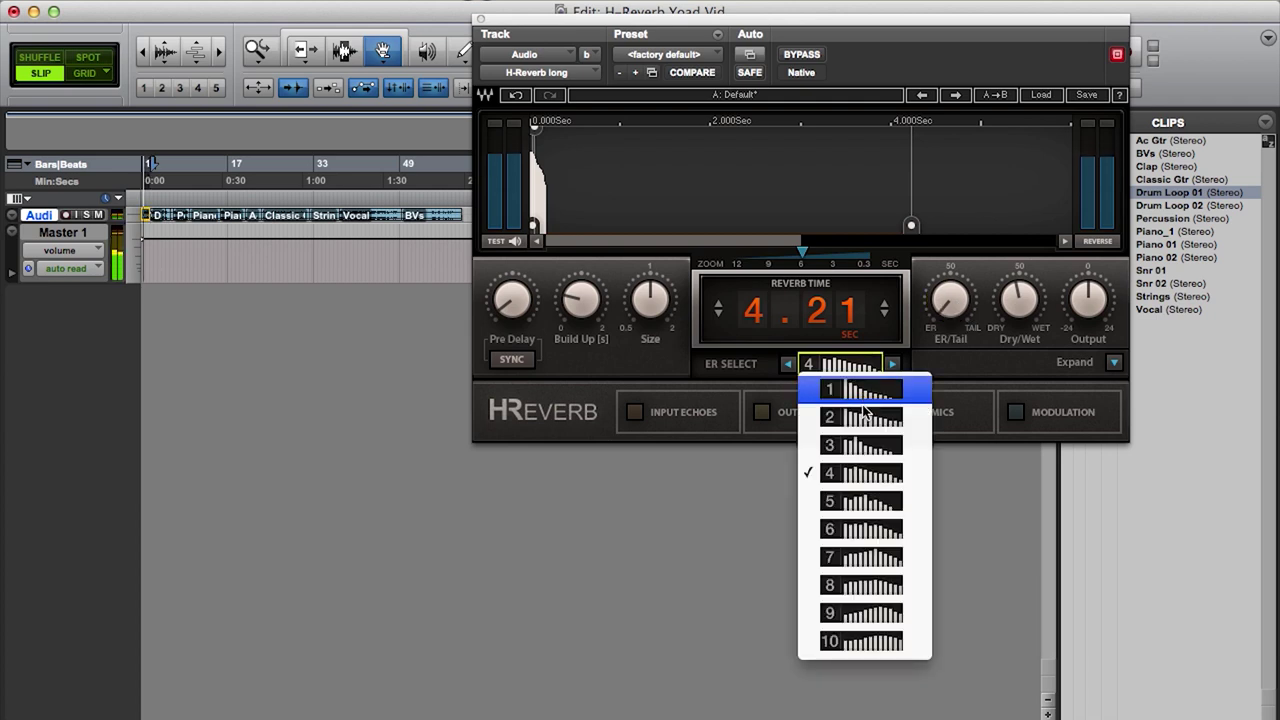
{"action": "left_click", "coordinate": [860, 557]}
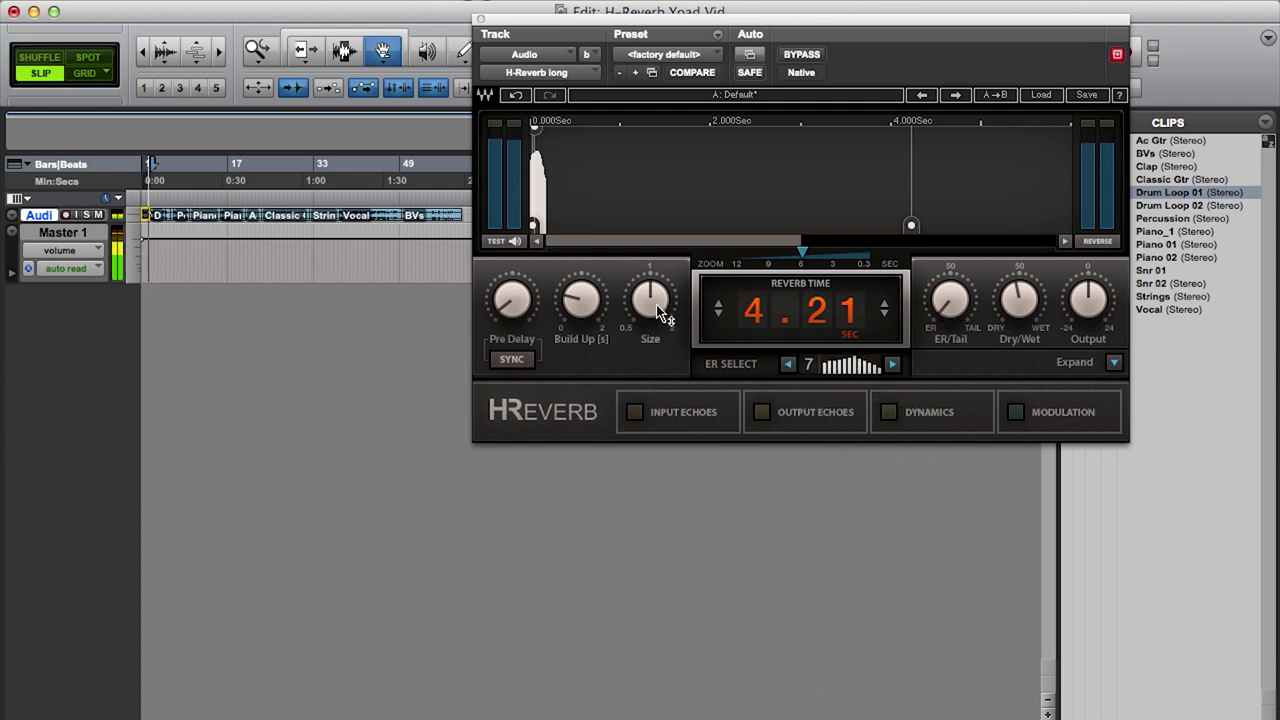
- Adjust the Size of the early reflections, trying 1.83 and settling on 1.25
{"action": "left_click_drag", "start_coordinate": [658, 318], "coordinate": [658, 290]}
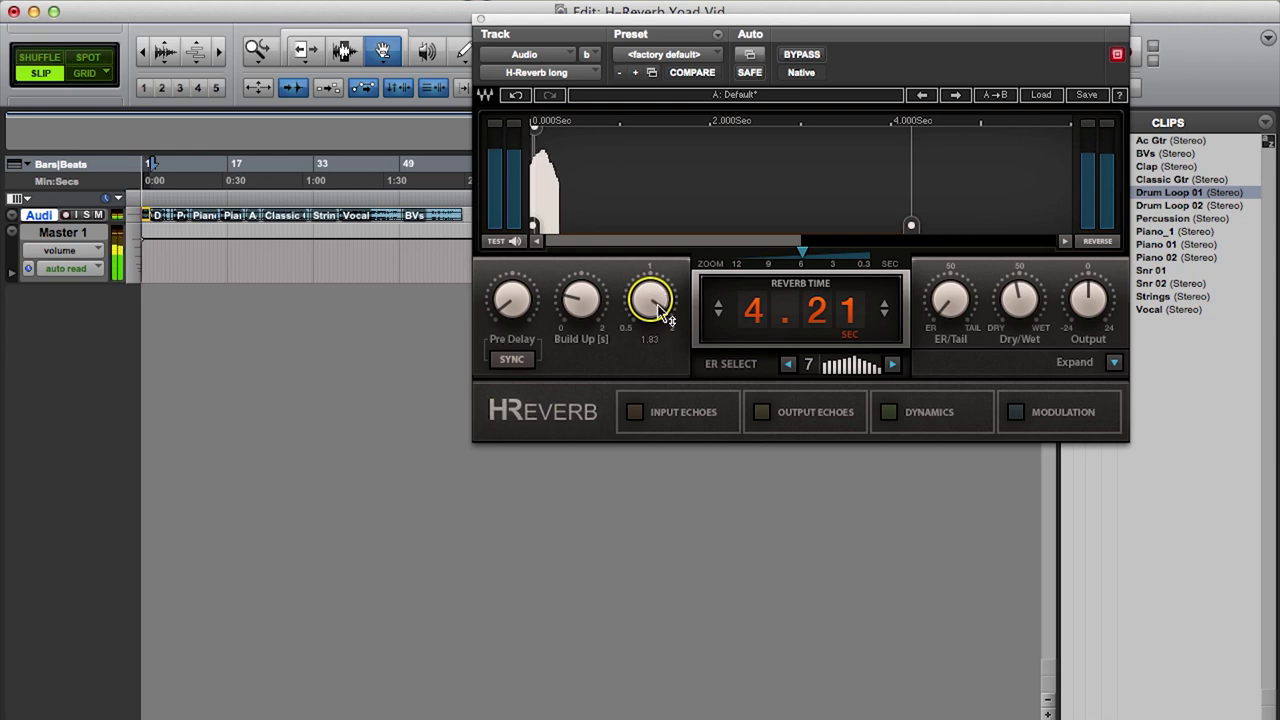
{"action": "left_click_drag", "start_coordinate": [658, 290], "coordinate": [658, 307]}
- Bring the reverb tail back into the ER/Tail balance and, after trying fully wet, set Dry/Wet to the 50 midpoint
{"action": "left_click_drag", "start_coordinate": [970, 300], "coordinate": [963, 335]}
{"action": "left_click_drag", "start_coordinate": [1024, 308], "coordinate": [1024, 312]}
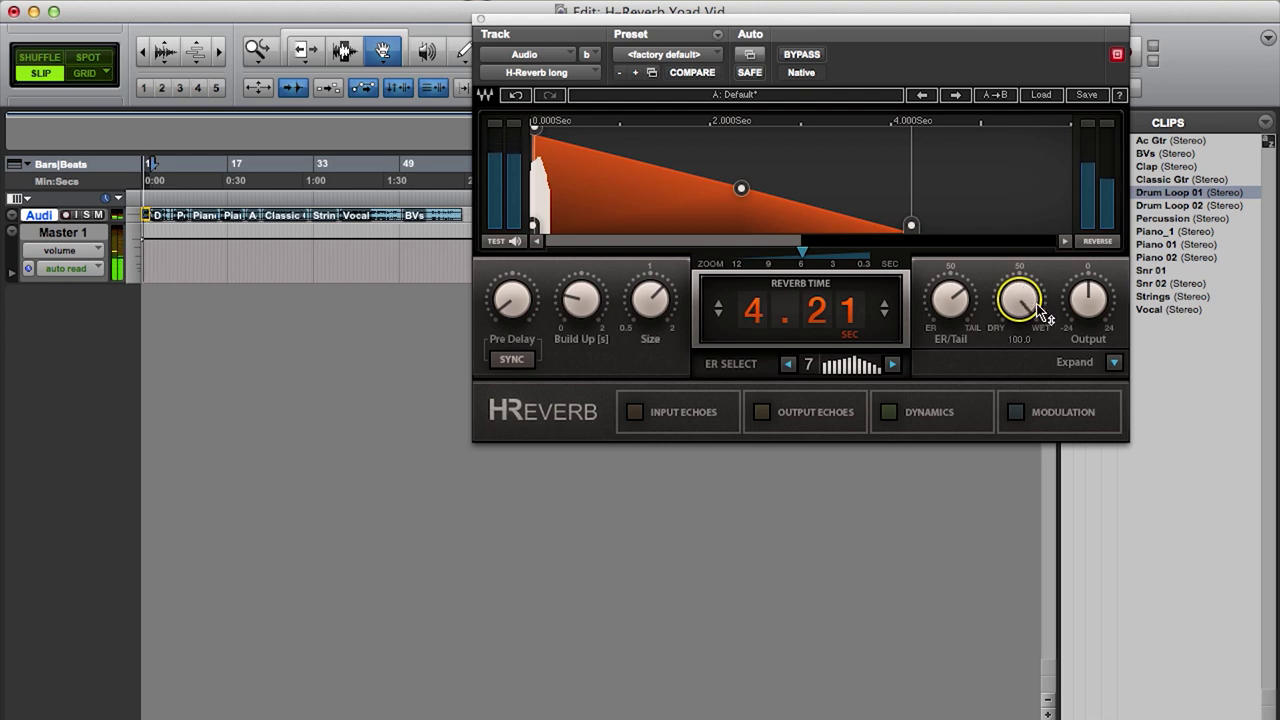
{"action": "left_click_drag", "start_coordinate": [1027, 310], "coordinate": [1027, 335]}
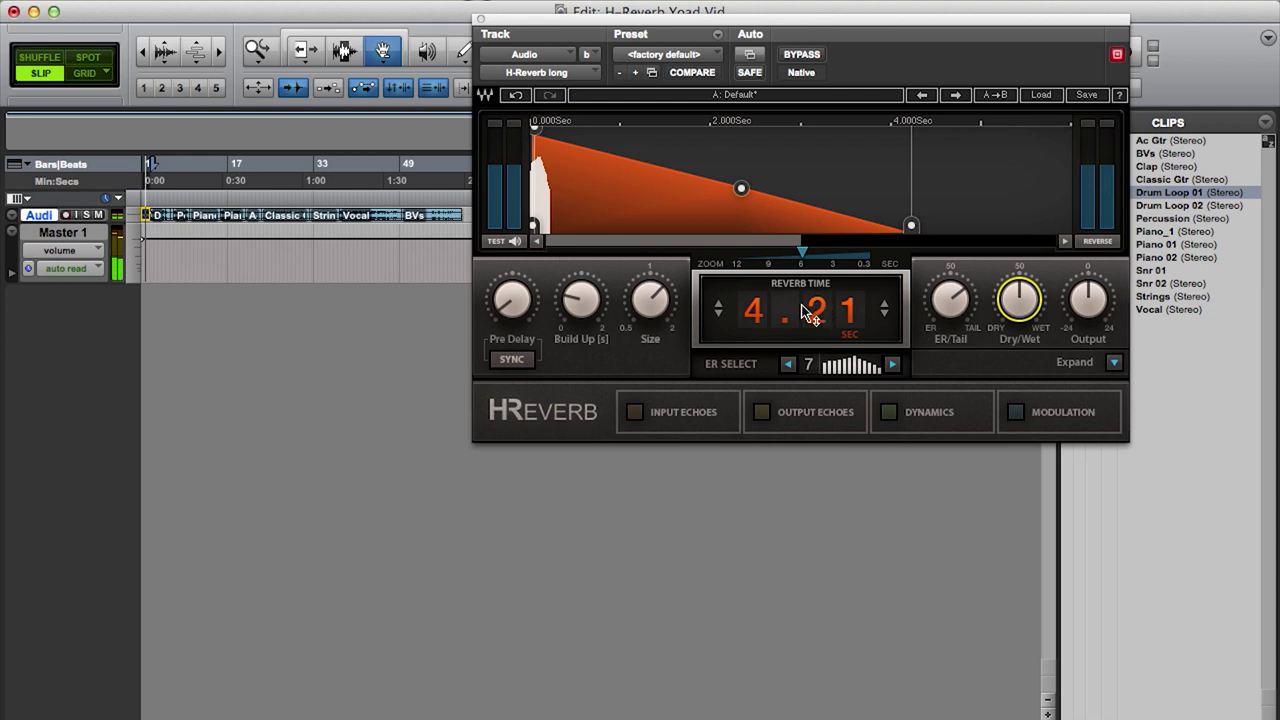
- Audition shorter and longer reverb times, including 1.62 and 3.40 seconds, and set the reverb time to 2.84 seconds
{"action": "left_click_drag", "start_coordinate": [763, 316], "coordinate": [763, 394]}
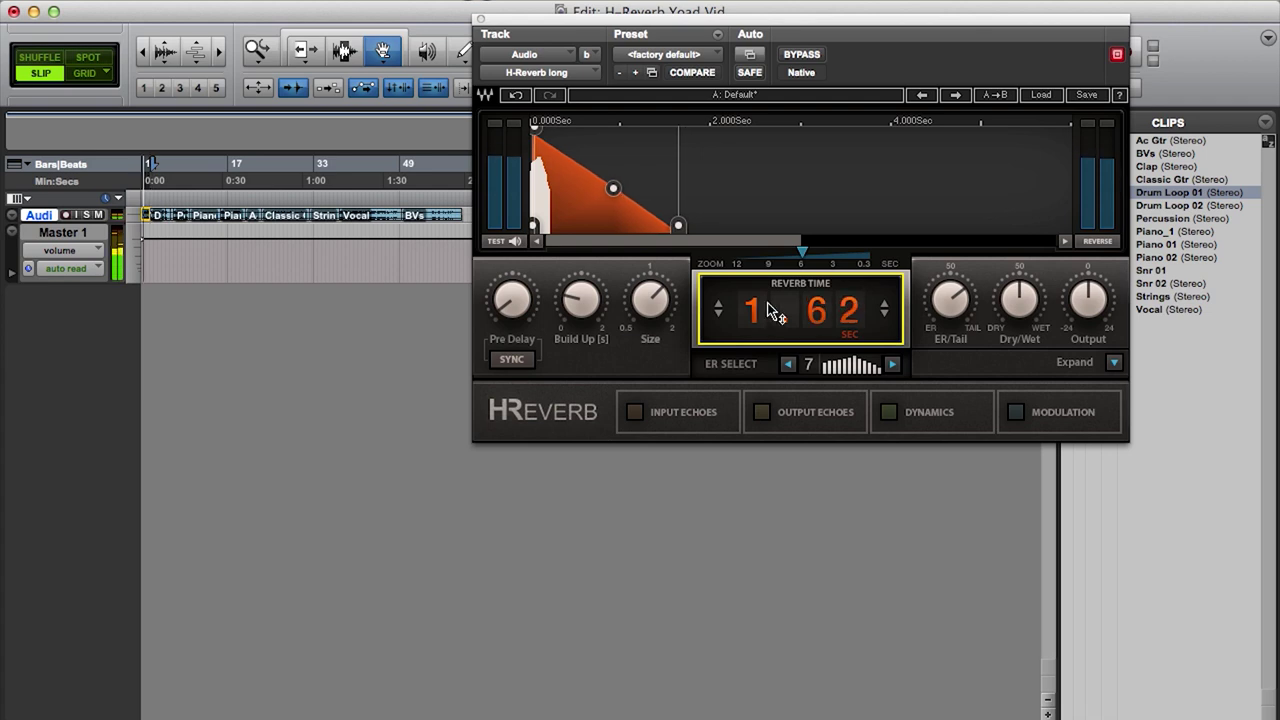
{"action": "left_click_drag", "start_coordinate": [788, 312], "coordinate": [788, 272]}
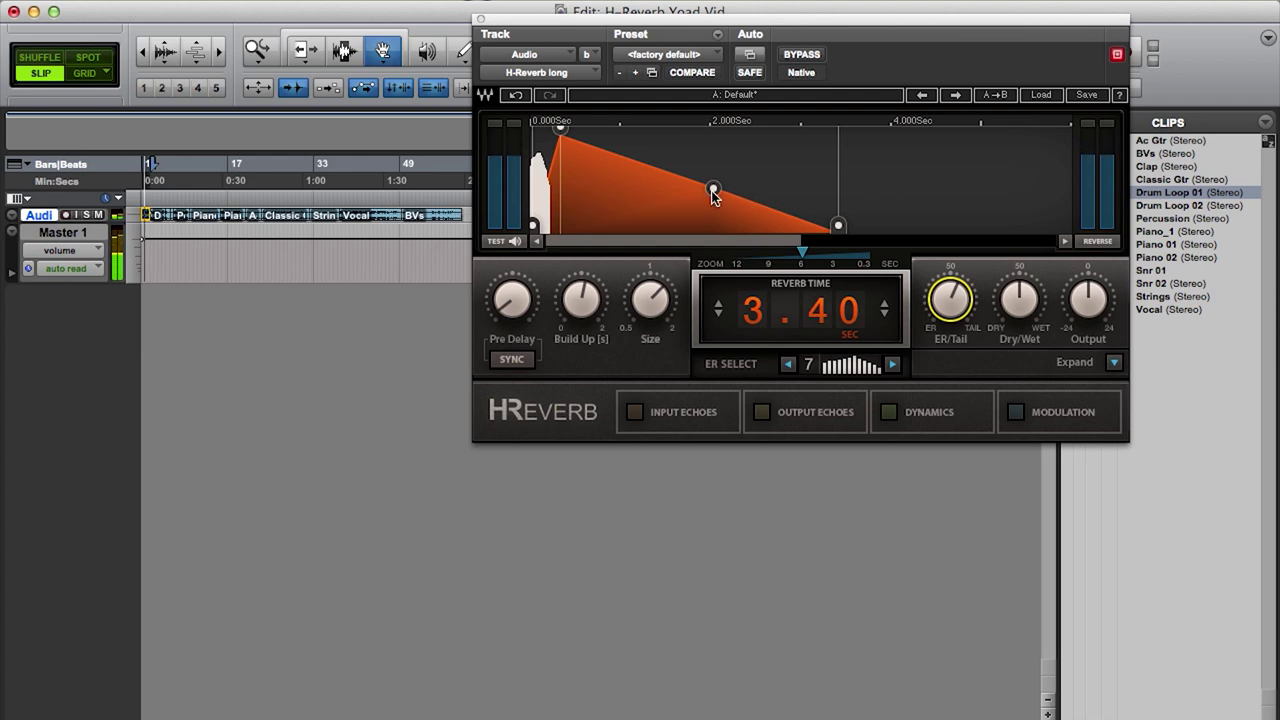
{"action": "left_click_drag", "start_coordinate": [795, 313], "coordinate": [795, 340]}
- Compare the tail's Build Up between 0.000 and 0.456 seconds, and leave it at zero
{"action": "left_click_drag", "start_coordinate": [590, 308], "coordinate": [594, 318]}
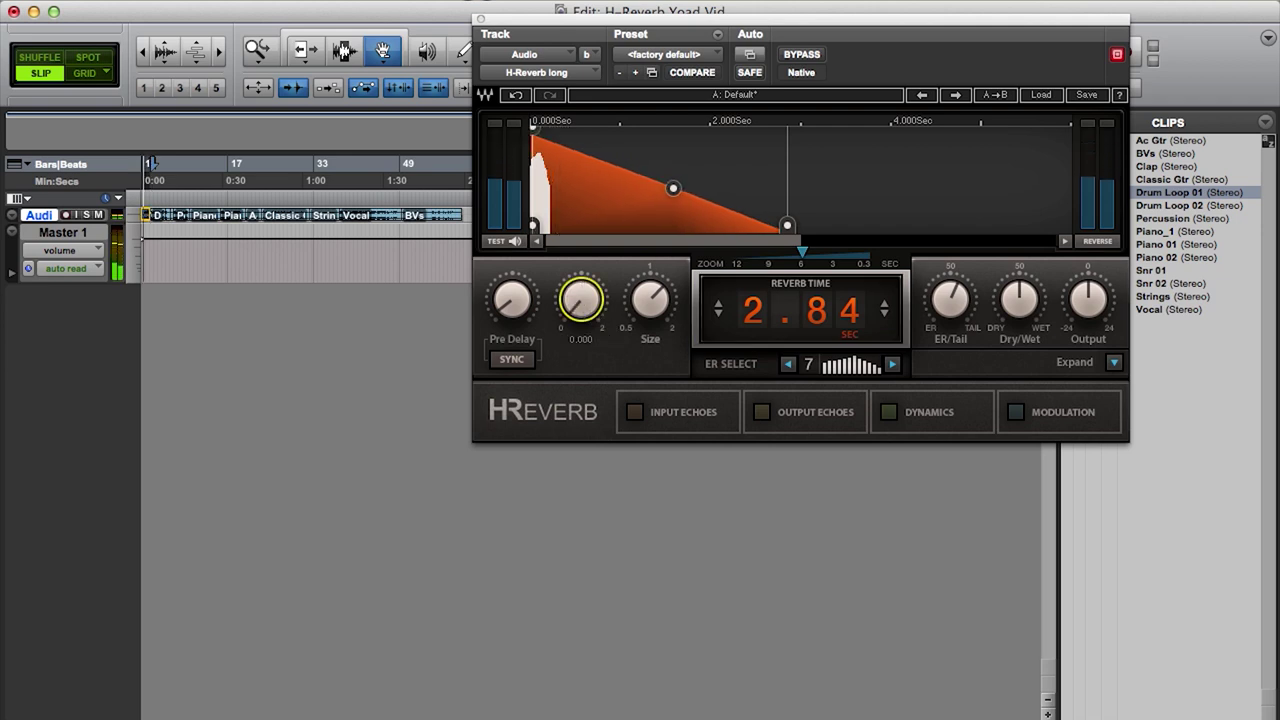
{"action": "mouse_move", "coordinate": [590, 318]}
{"action": "left_mouse_down"}
{"action": "mouse_move", "coordinate": [588, 306]}
{"action": "mouse_move", "coordinate": [584, 322]}
{"action": "left_mouse_up"}
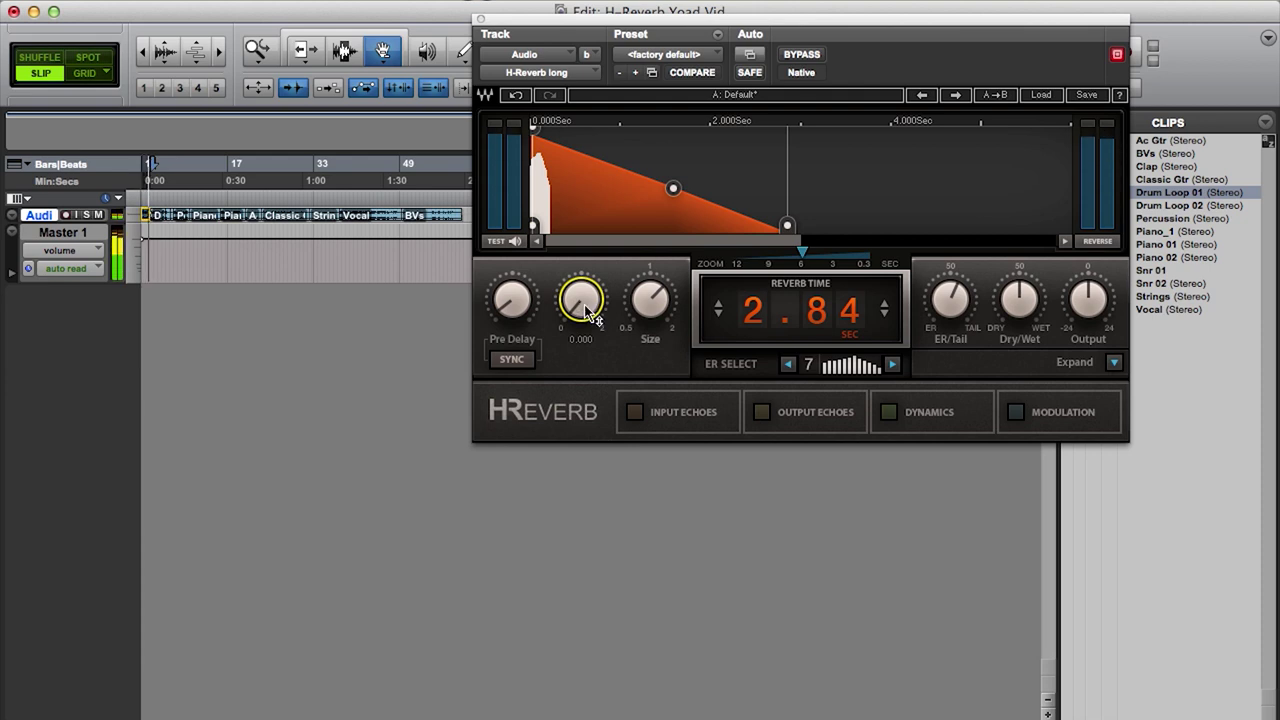
{"action": "left_click_drag", "start_coordinate": [581, 299], "coordinate": [581, 230]}
{"action": "left_click_drag", "start_coordinate": [581, 274], "coordinate": [581, 267]}
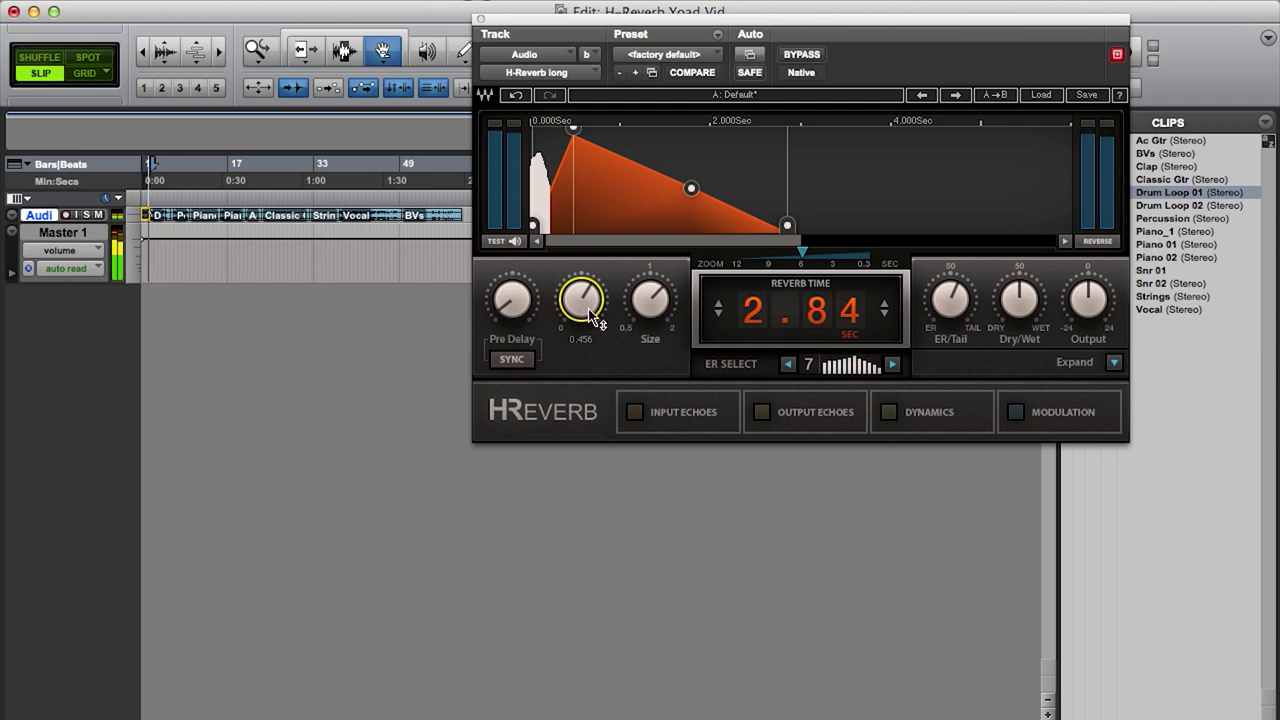
{"action": "left_click_drag", "start_coordinate": [581, 267], "coordinate": [585, 311]}
- Try a Pre Delay of 300 and tempo sync, and finish with a short pre-delay and sync off
{"action": "left_click_drag", "start_coordinate": [505, 306], "coordinate": [505, 271]}
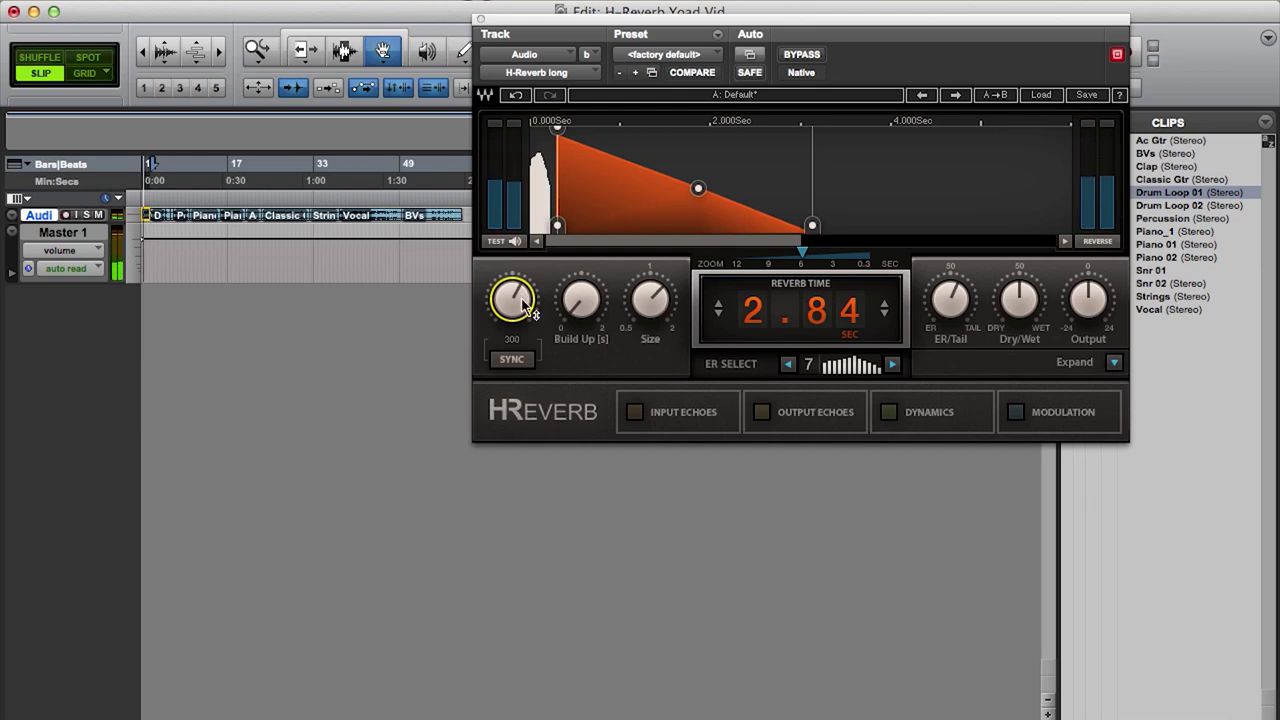
{"action": "left_click", "coordinate": [522, 354]}
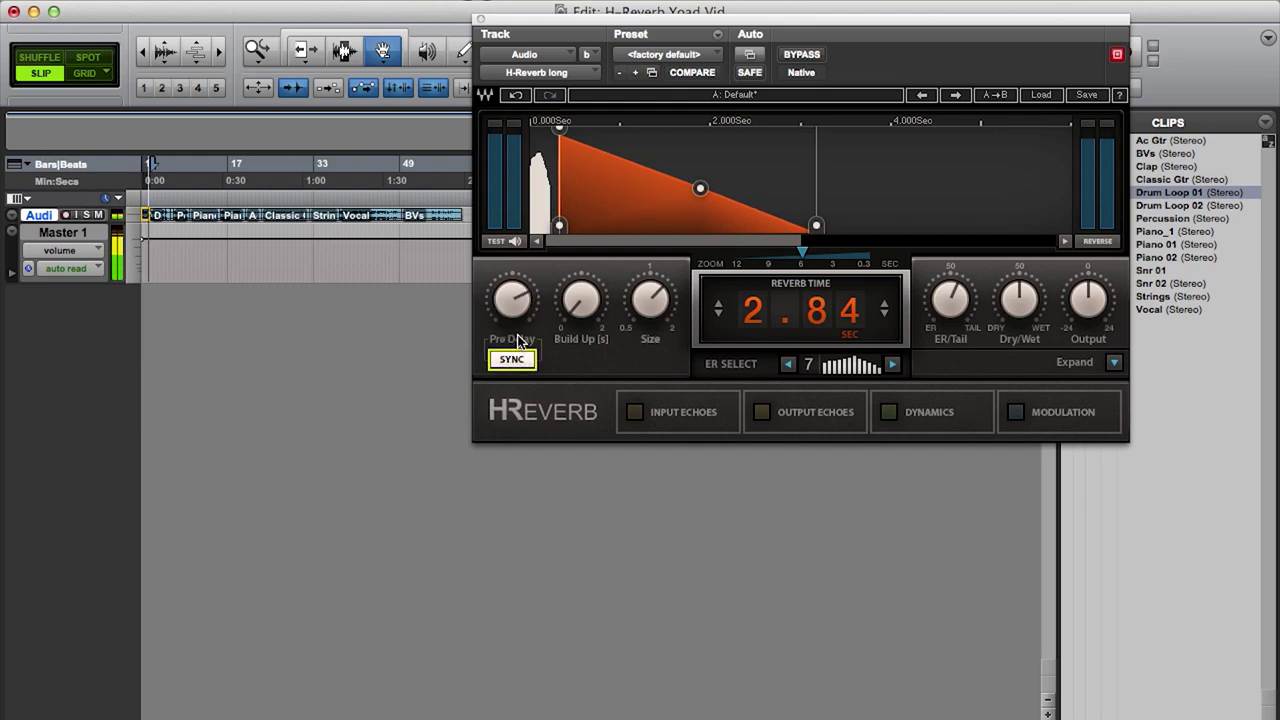
{"action": "left_click_drag", "start_coordinate": [510, 306], "coordinate": [510, 304]}
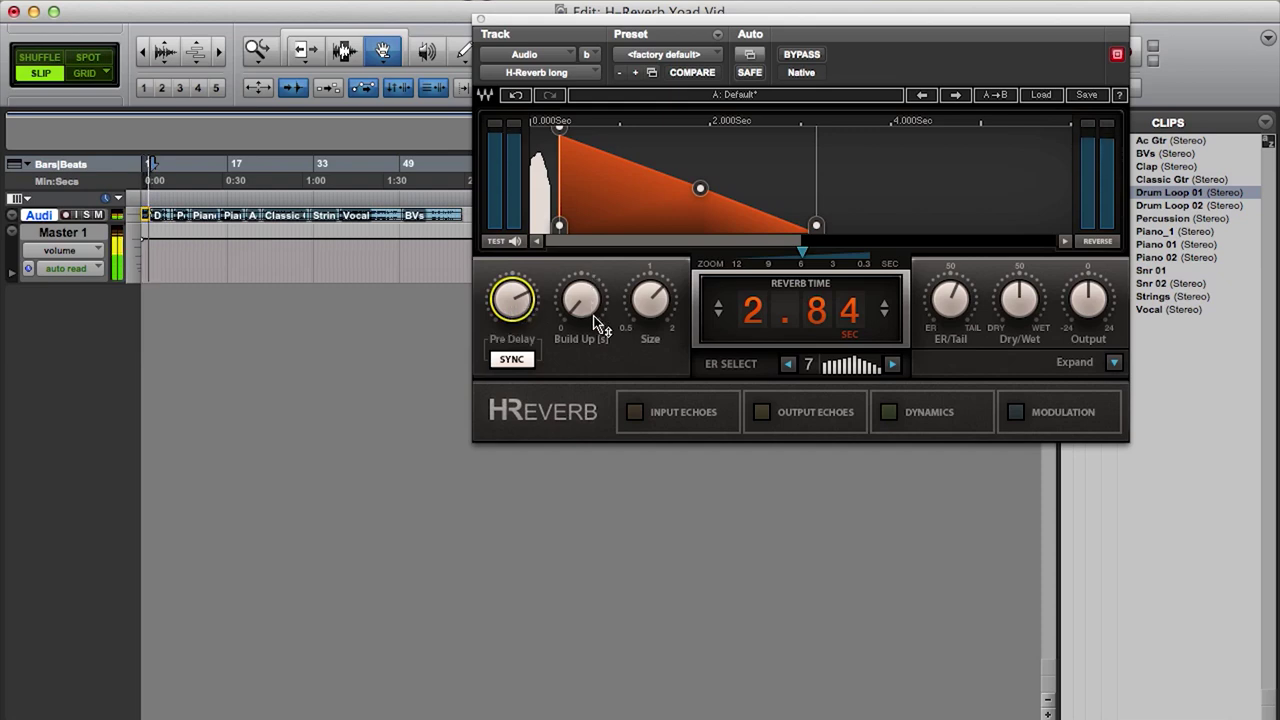
{"action": "left_click", "coordinate": [524, 362]}
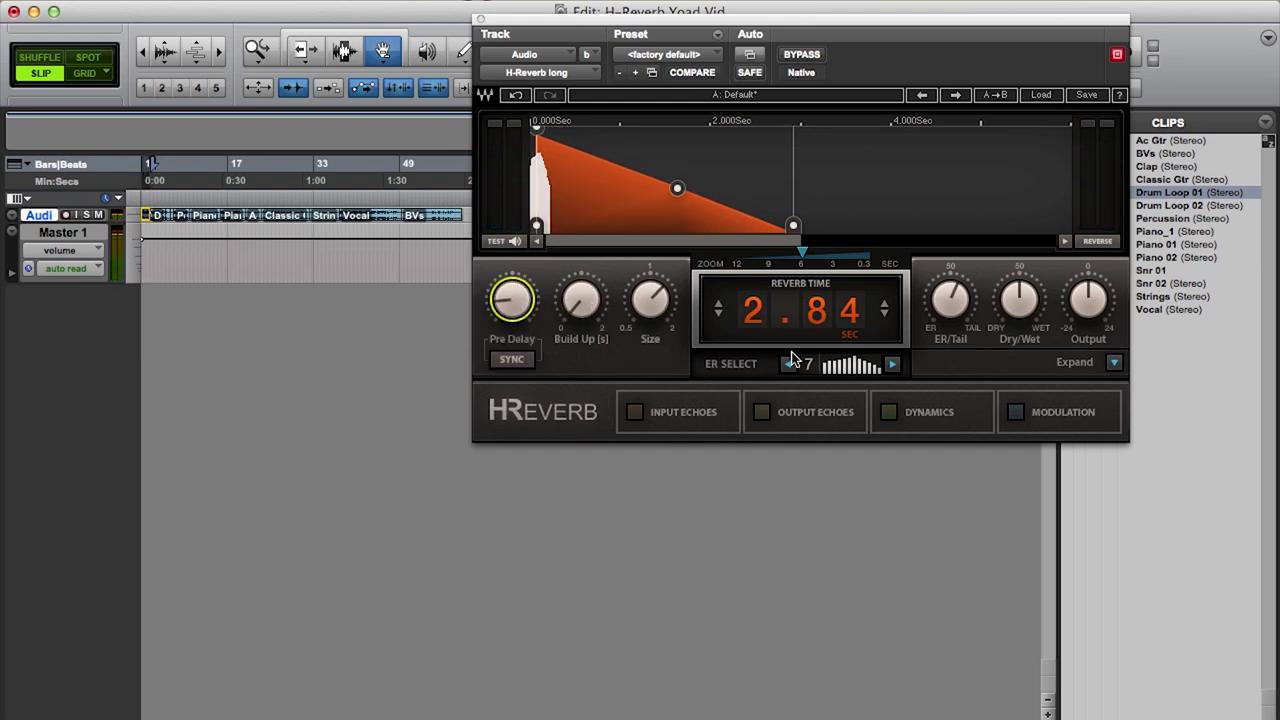
- Expand the plugin controls and boost the reverb EQ: low shelf 2.9 at 145, bells 6.1 at 1012 and 4.9 at 8379, high shelf off
{"action": "left_click", "coordinate": [1115, 364]}
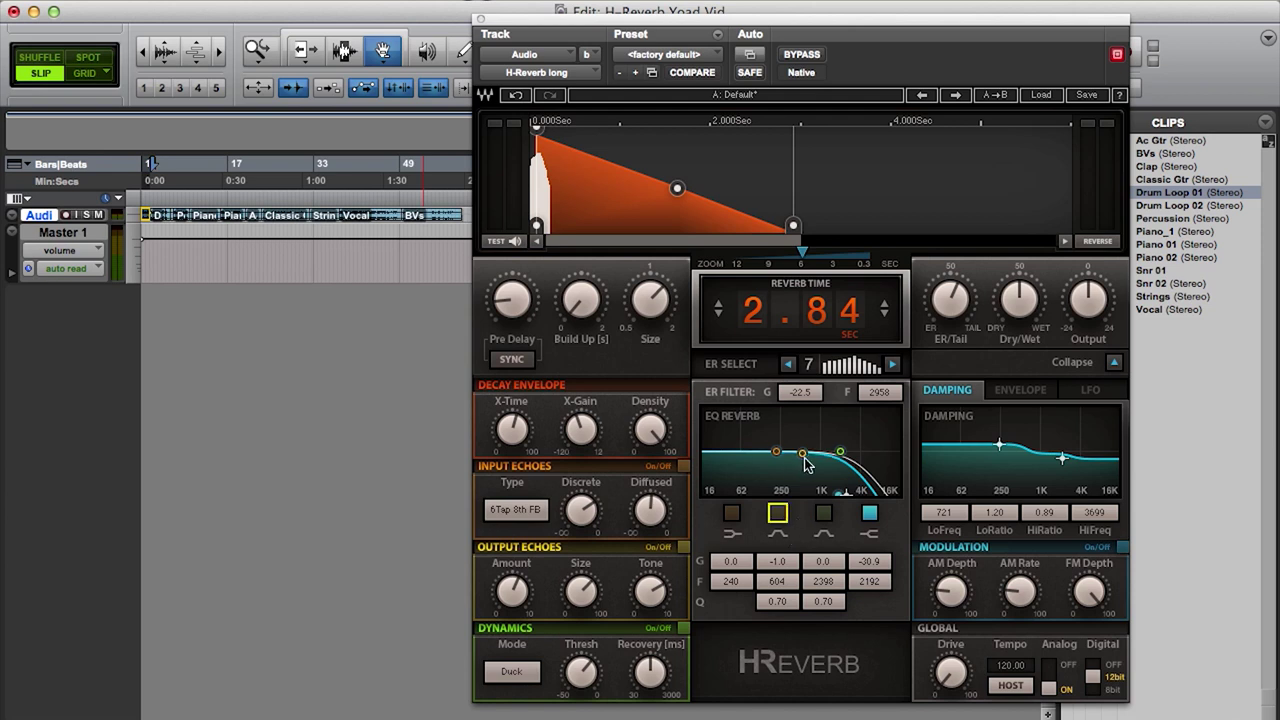
{"action": "left_click_drag", "start_coordinate": [803, 456], "coordinate": [875, 439]}
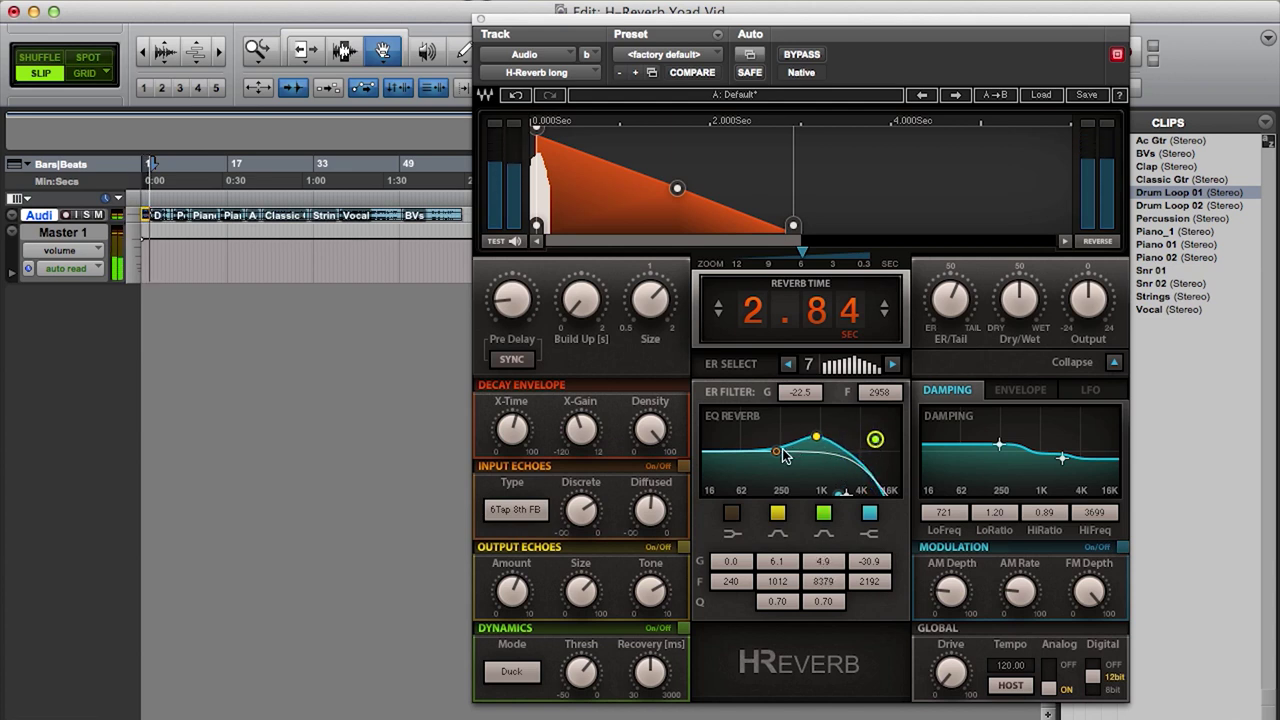
{"action": "left_click_drag", "start_coordinate": [785, 455], "coordinate": [762, 443]}
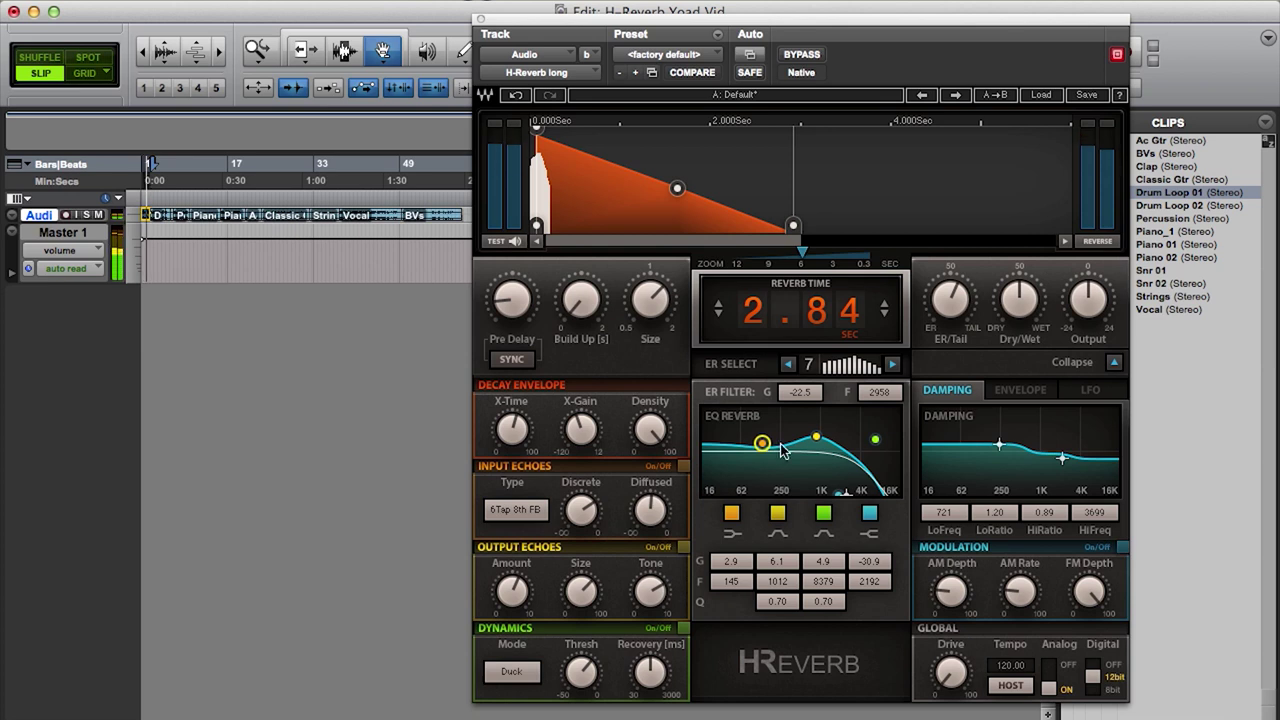
{"action": "left_click", "coordinate": [872, 517]}
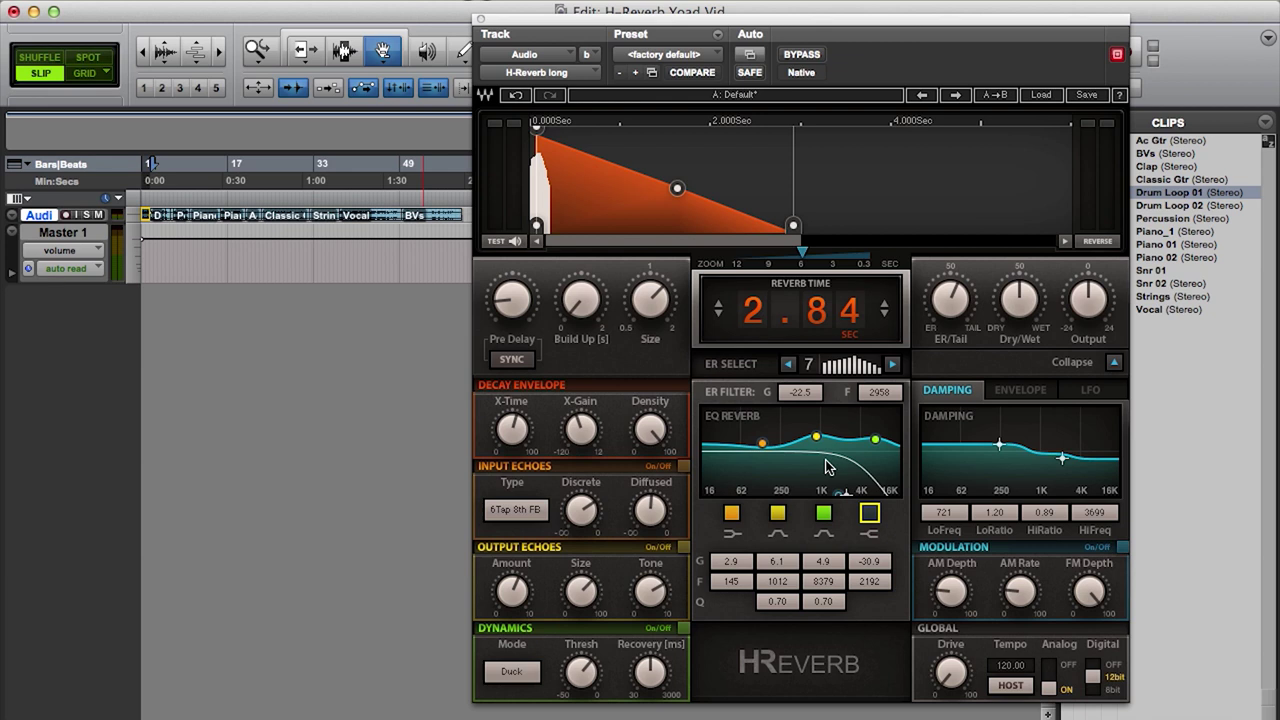
- During playback, set the ER filter to -5.3 at 7275 and the EQ high shelf to -13.7 at 4454
{"action": "key", "text": "space"}
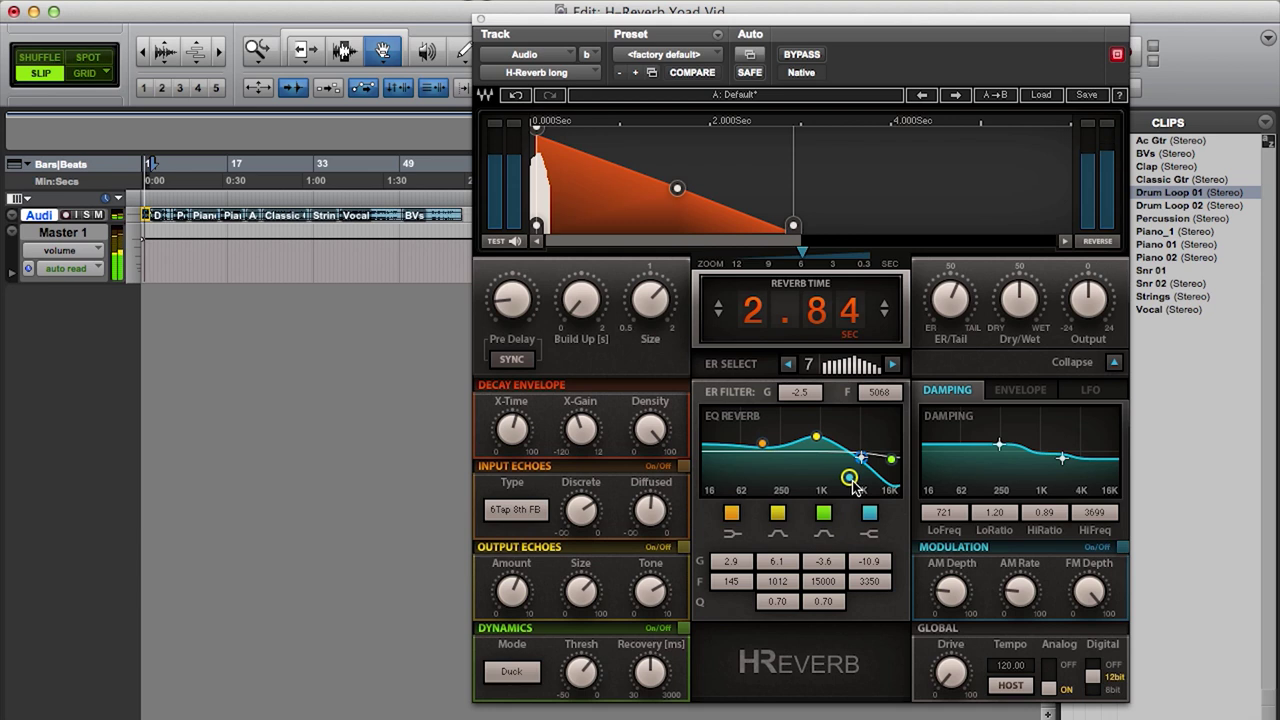
{"action": "left_click_drag", "start_coordinate": [852, 484], "coordinate": [872, 465]}
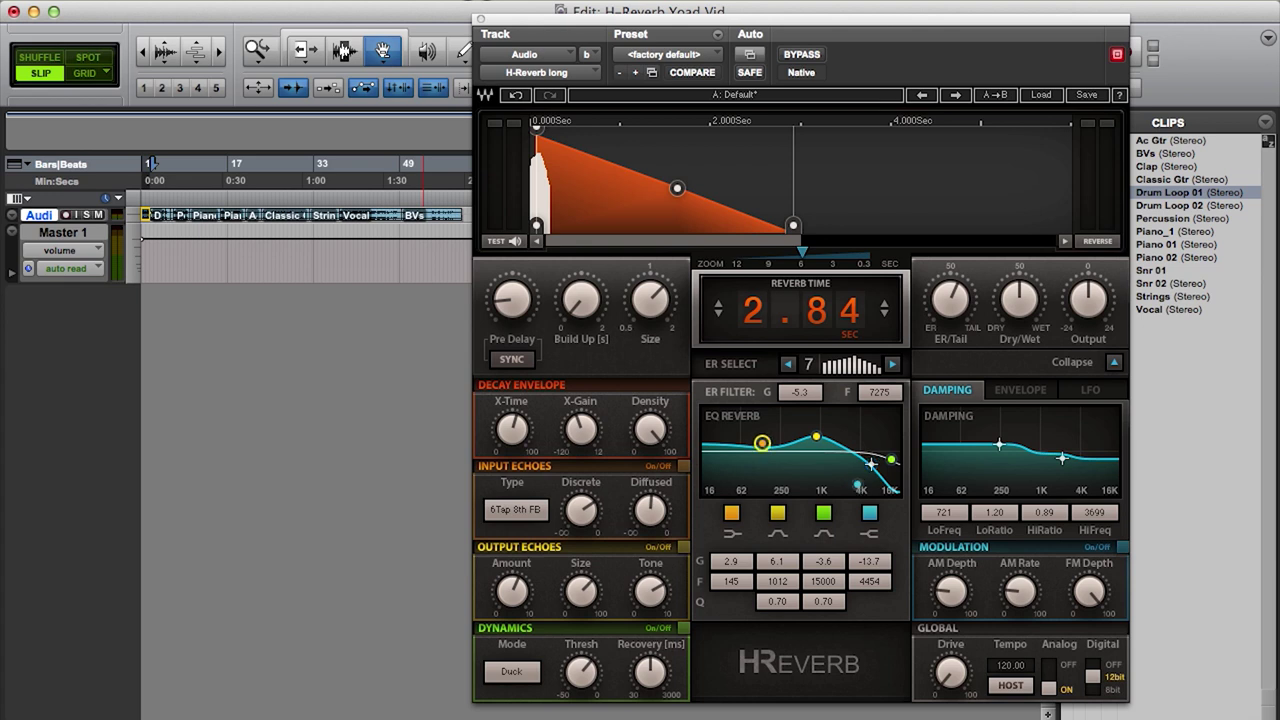
- Reshape the reverb EQ with the low shelf at 7.4 and 239, the first bell at -11.0 and 1038, and the high shelf at -27.1 and 2000
{"action": "left_click_drag", "start_coordinate": [762, 443], "coordinate": [835, 494]}
{"action": "left_click_drag", "start_coordinate": [816, 437], "coordinate": [800, 435]}
{"action": "left_click_drag", "start_coordinate": [838, 500], "coordinate": [835, 465]}
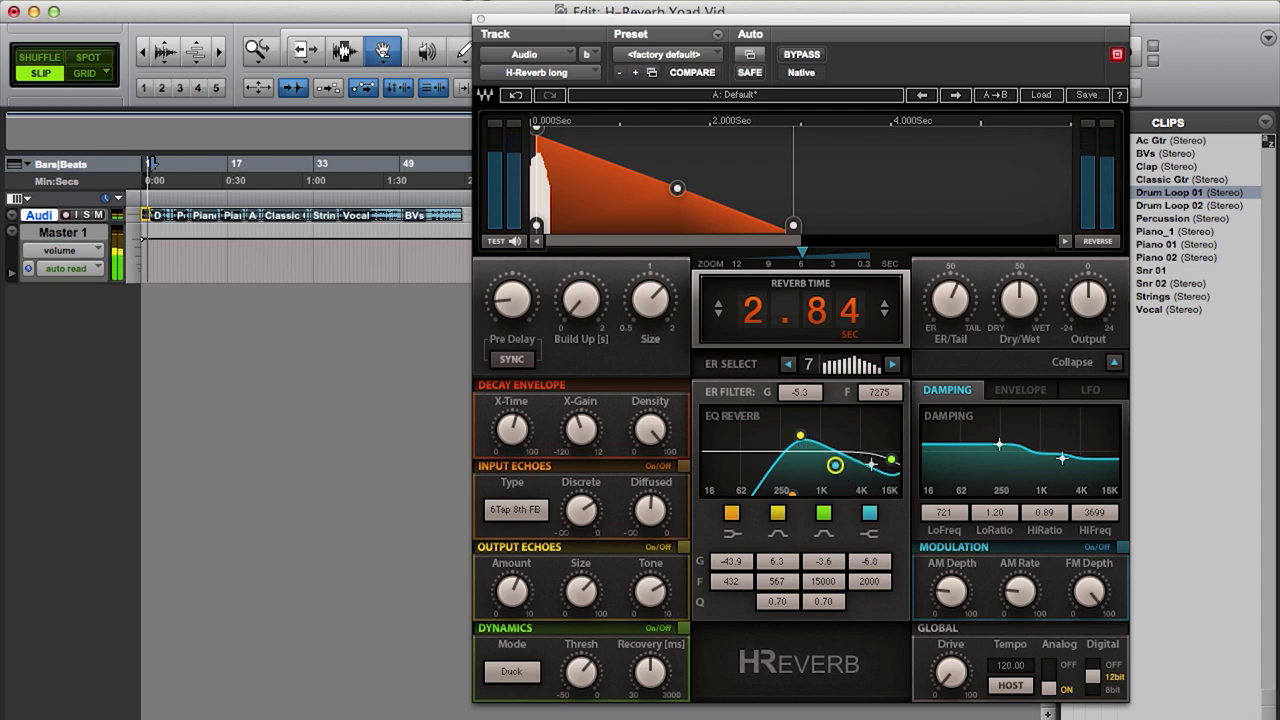
{"action": "left_click_drag", "start_coordinate": [835, 465], "coordinate": [835, 492]}
{"action": "left_click_drag", "start_coordinate": [800, 436], "coordinate": [811, 471]}
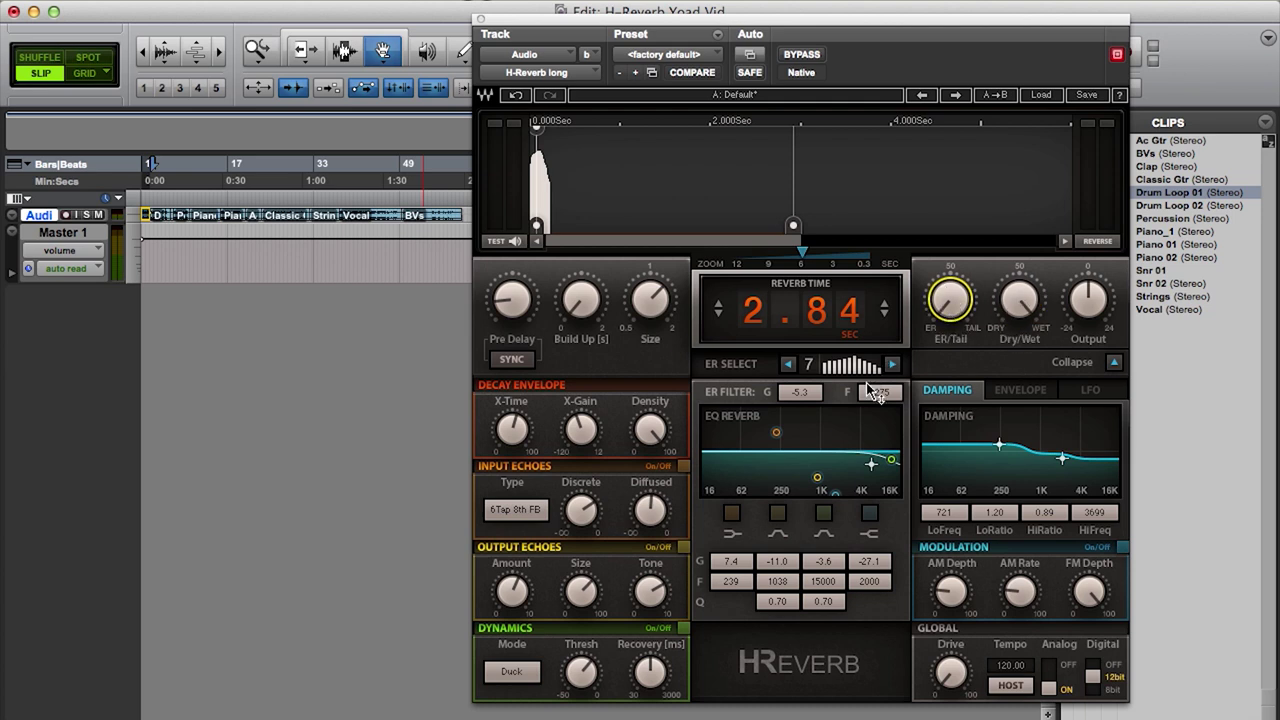
- Play the isolated early reflections and step through the patterns down to ER pattern 3
{"action": "key", "text": "space"}
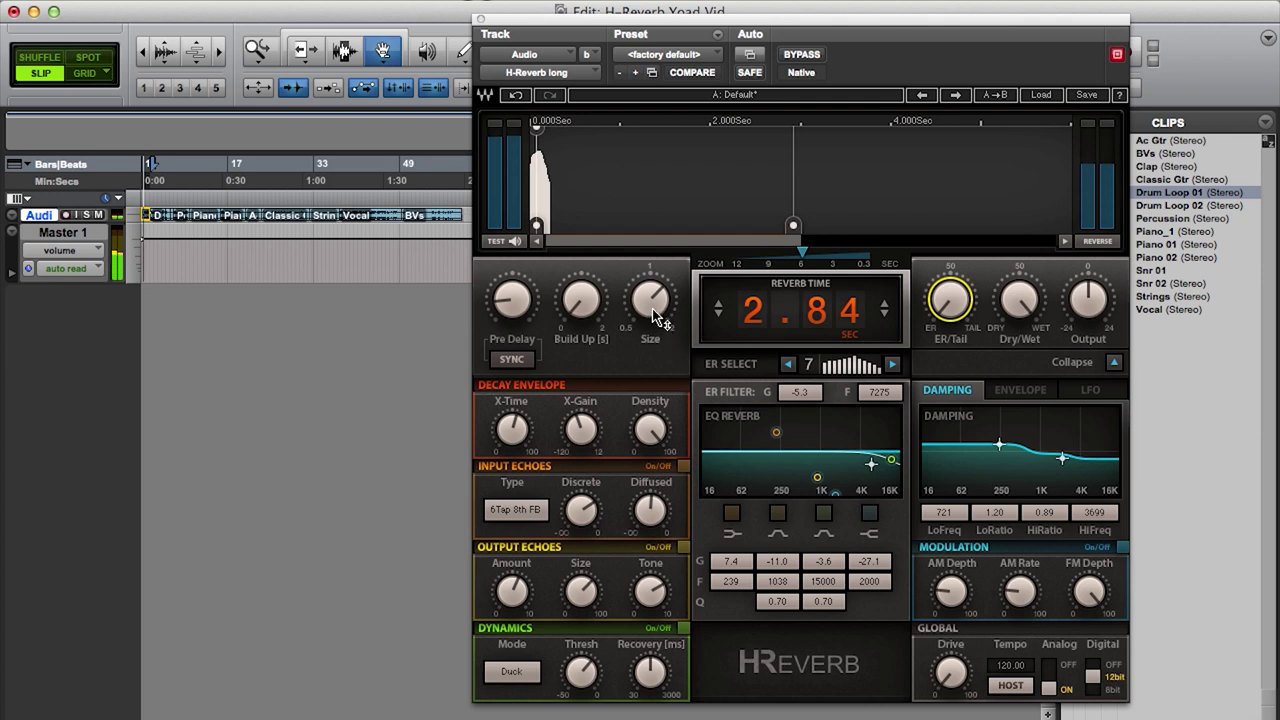
{"action": "mouse_move", "coordinate": [652, 308]}
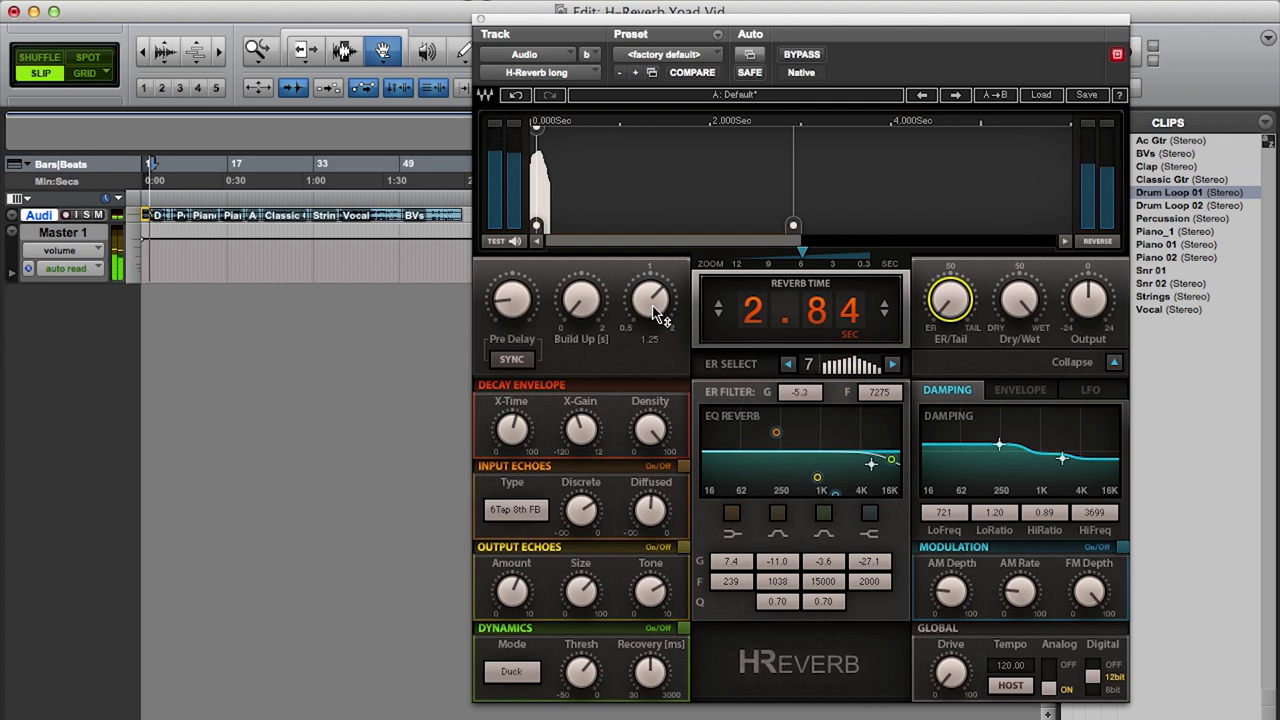
{"action": "left_click", "coordinate": [790, 365]}
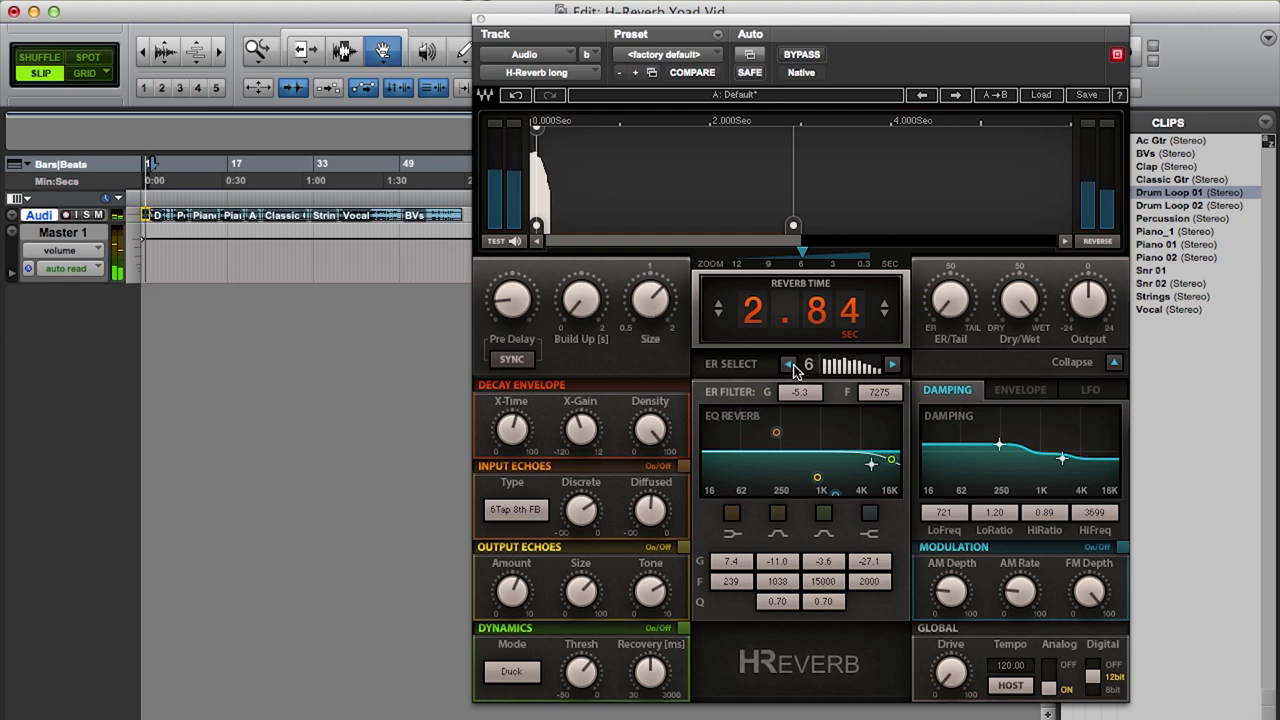
{"action": "left_click", "coordinate": [791, 366]}
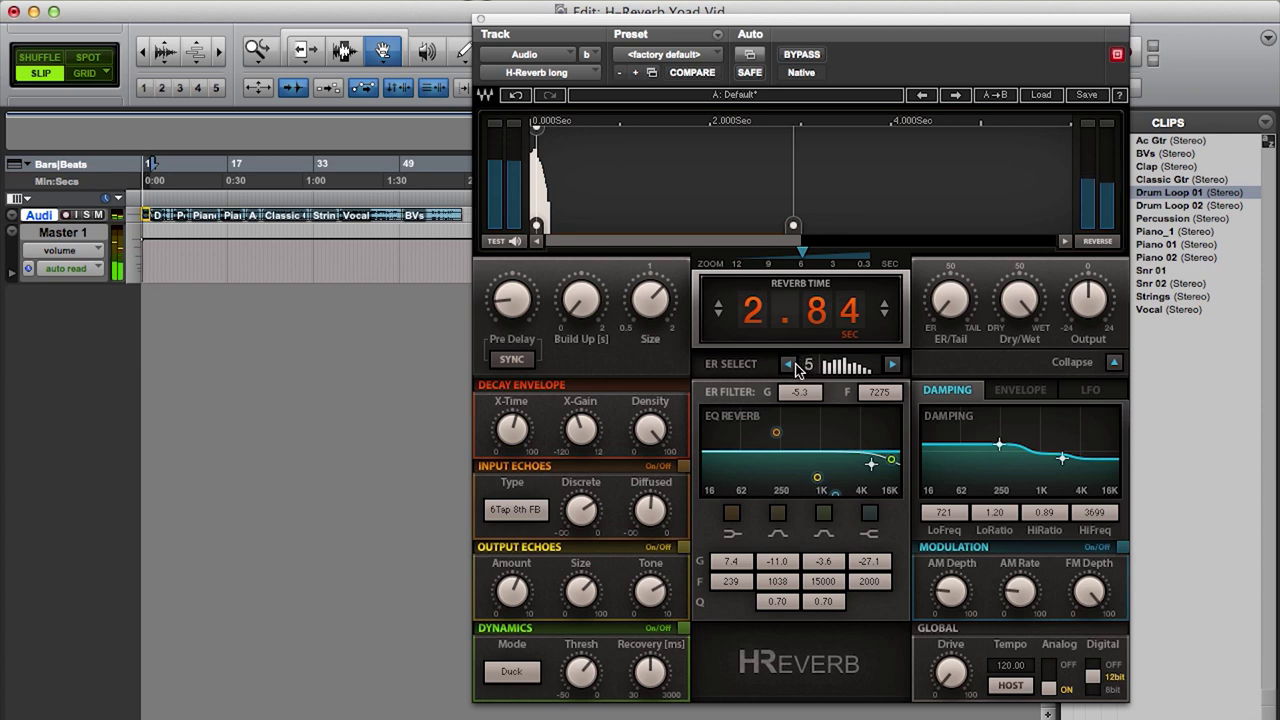
{"action": "left_click", "coordinate": [790, 365]}
{"action": "left_click", "coordinate": [790, 365]}
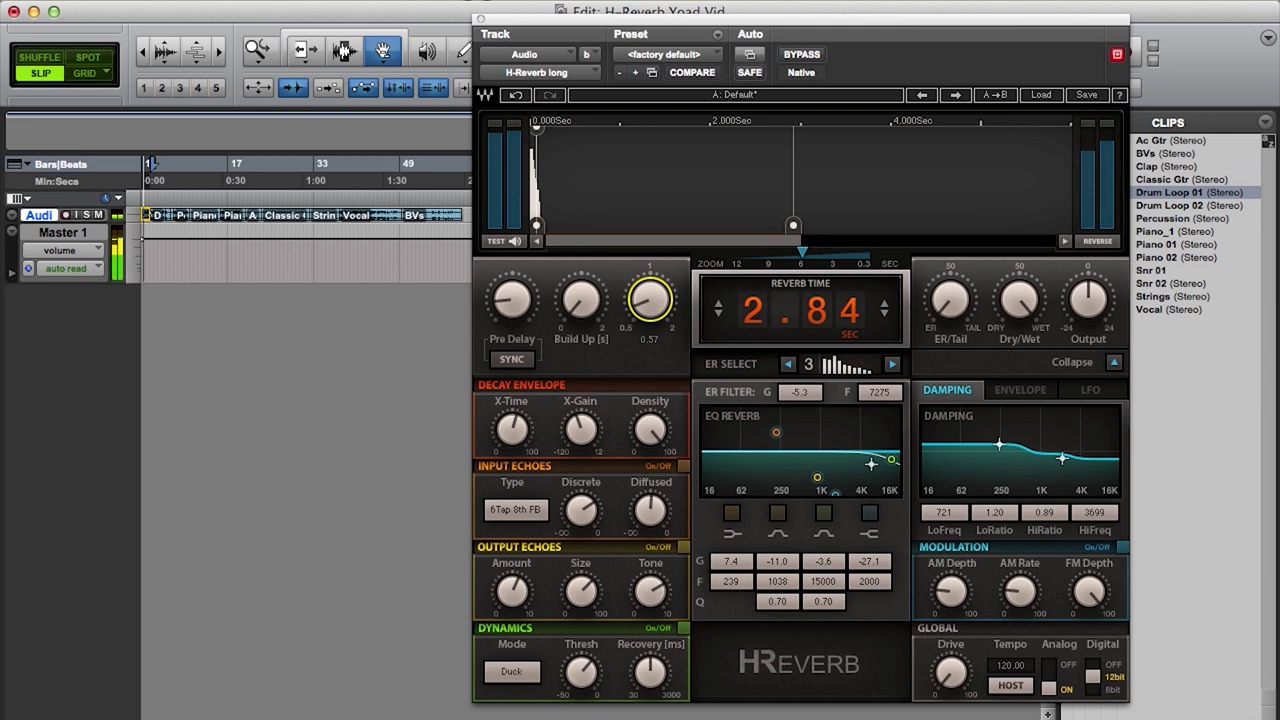
- Increase the early reflections' Size from its near-minimum setting and adjust Dry/Wet to about 57 during playback
{"action": "left_click_drag", "start_coordinate": [654, 308], "coordinate": [650, 262]}
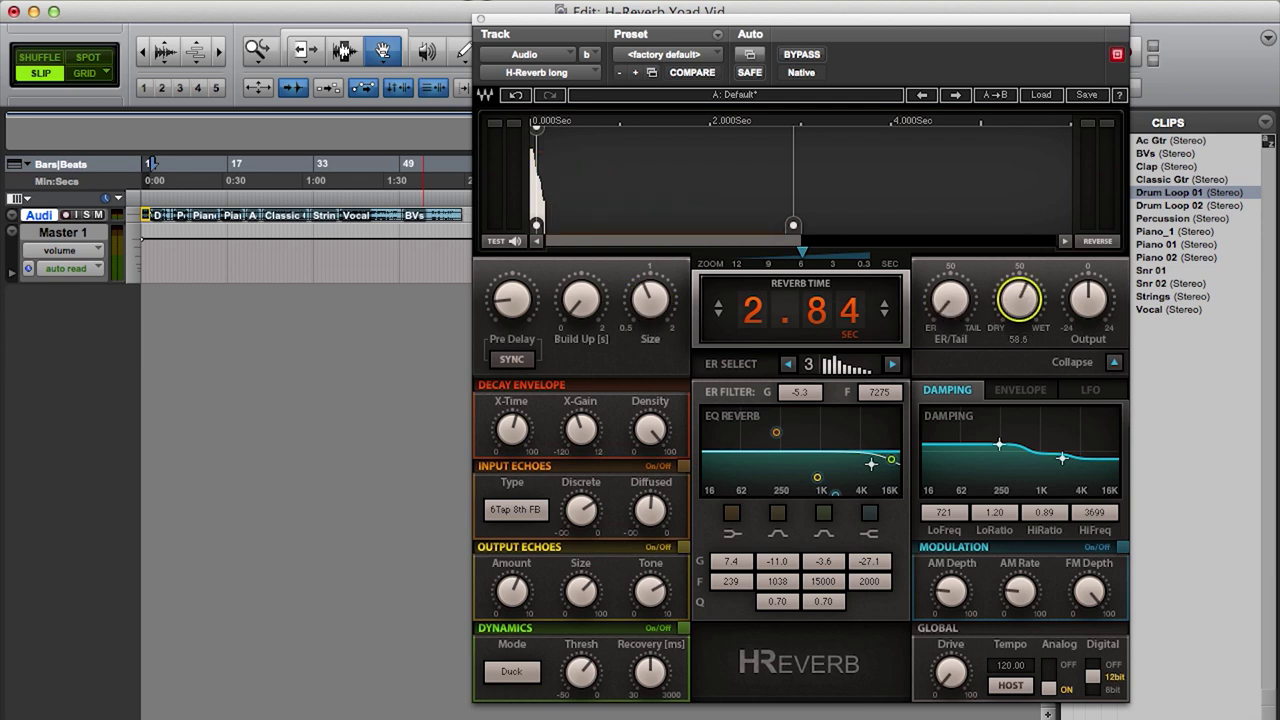
{"action": "key", "text": "space"}
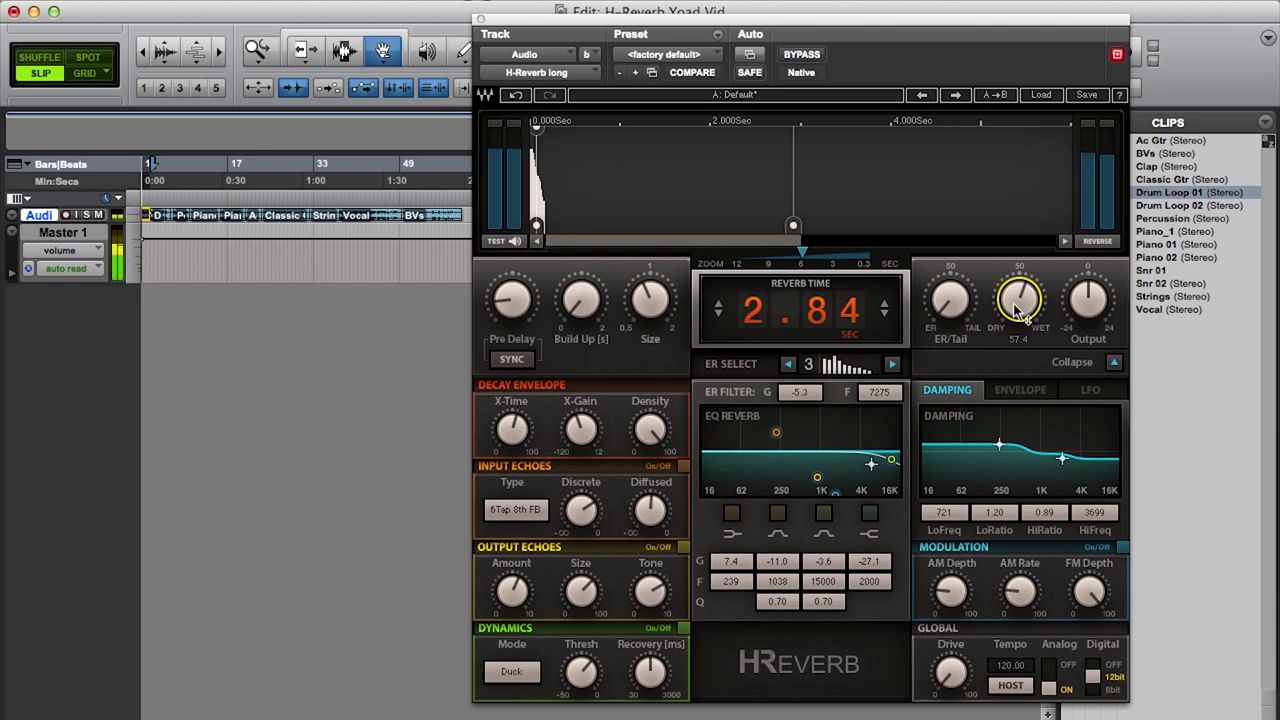
{"action": "left_click_drag", "start_coordinate": [1014, 322], "coordinate": [1014, 327]}
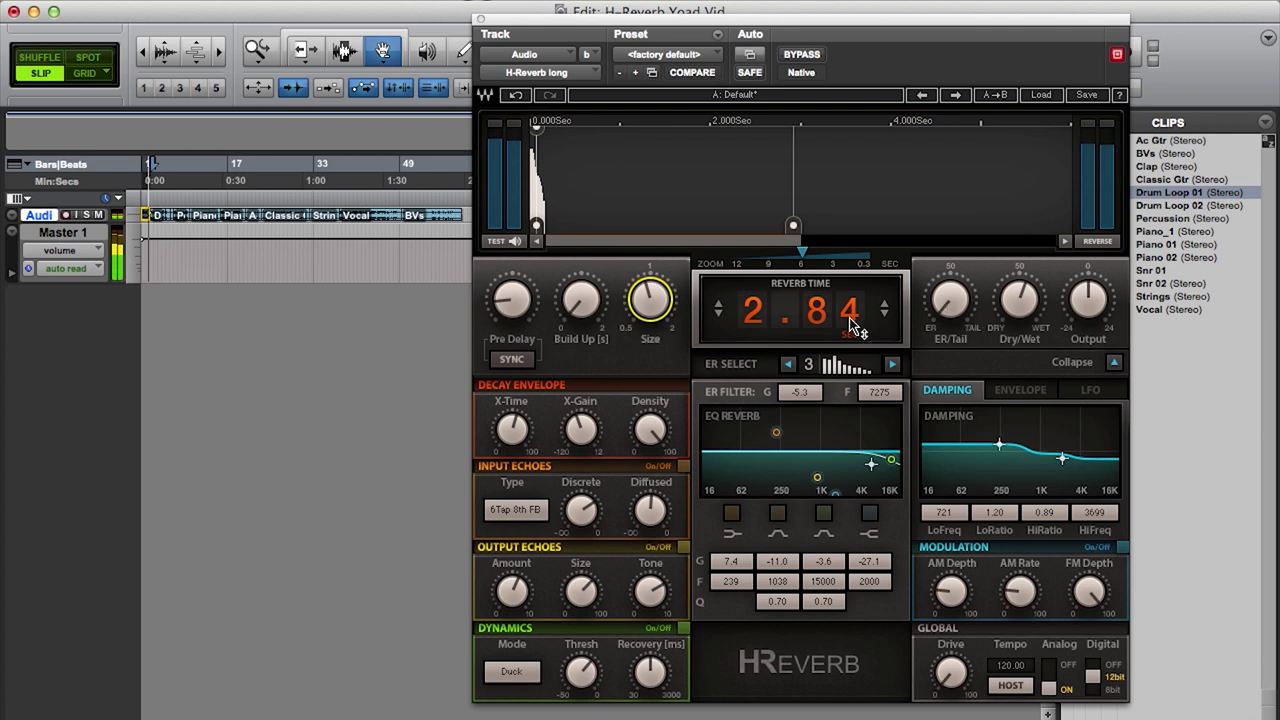
- Switch the early reflections to ER pattern 6 and set Size to 1.19
{"action": "left_click", "coordinate": [892, 364]}
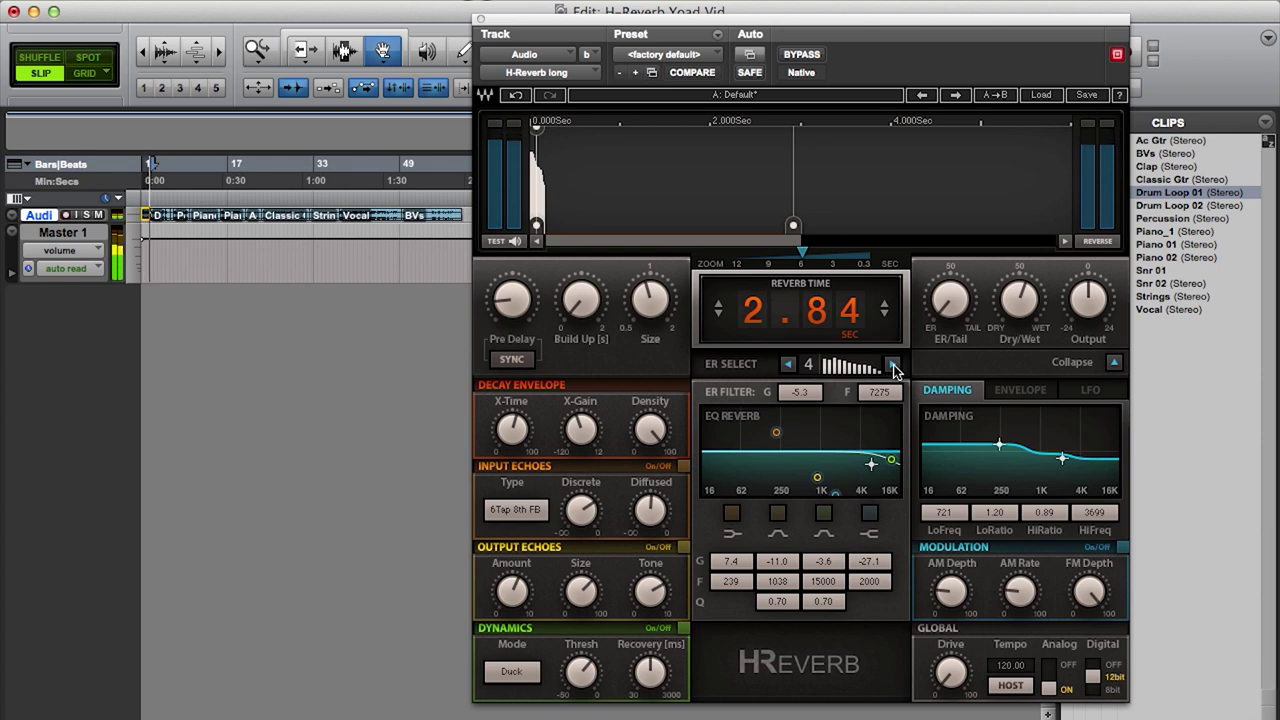
{"action": "left_click", "coordinate": [893, 366]}
{"action": "left_click", "coordinate": [893, 366]}
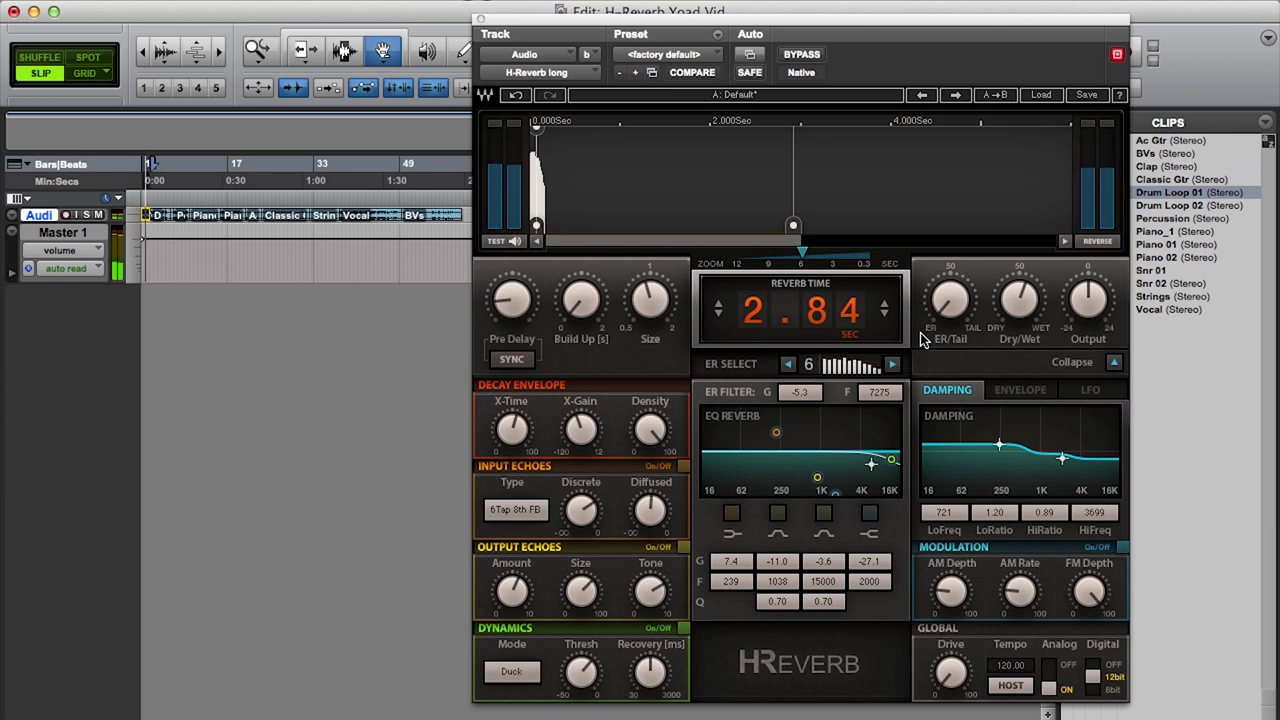
{"action": "left_click_drag", "start_coordinate": [648, 308], "coordinate": [648, 286]}
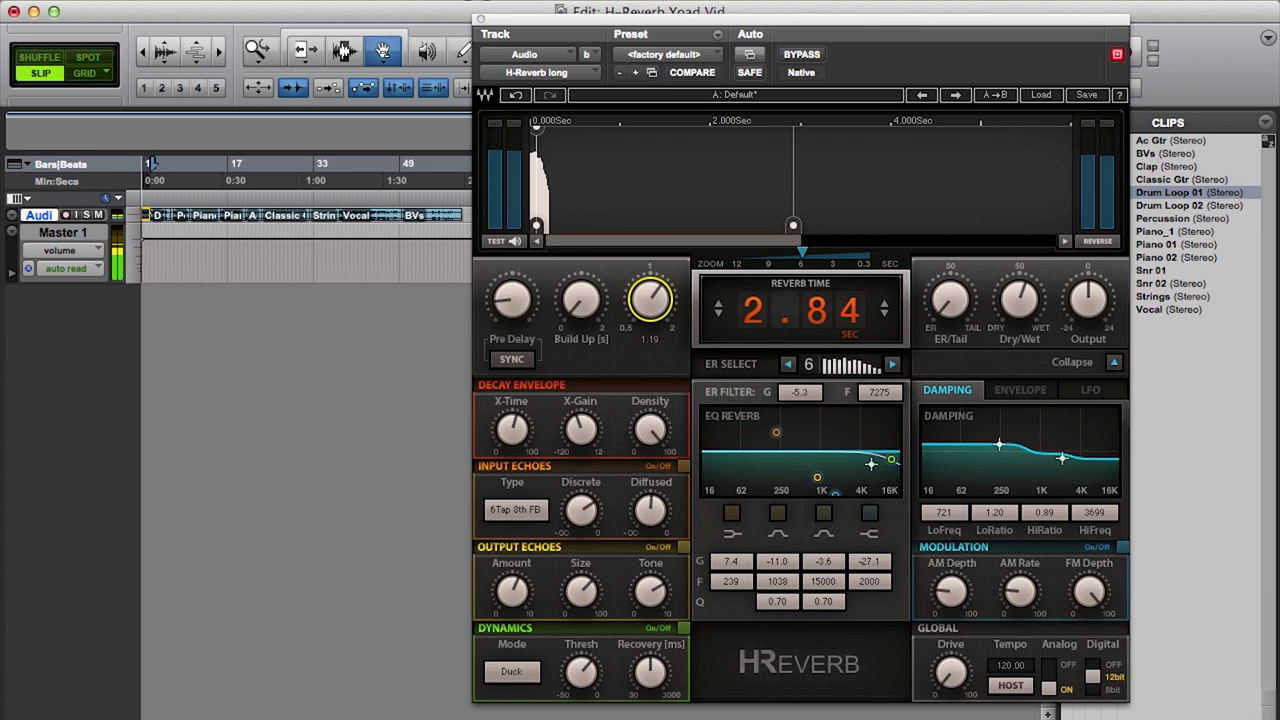
- Blend the reverb tail in with ER/Tail and set the reverb time to 1.28 seconds
{"action": "mouse_move", "coordinate": [941, 298]}
{"action": "left_mouse_down"}
{"action": "mouse_move", "coordinate": [941, 276]}
{"action": "mouse_move", "coordinate": [948, 289]}
{"action": "left_mouse_up"}
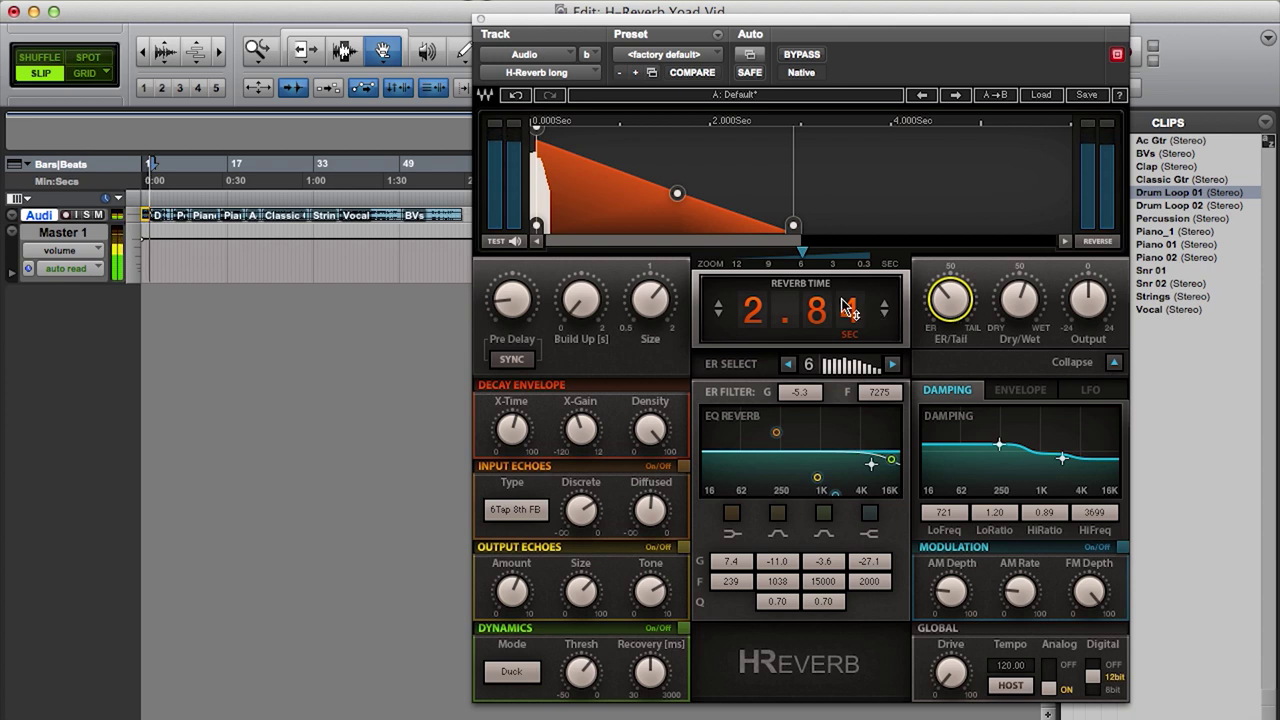
{"action": "left_click_drag", "start_coordinate": [800, 310], "coordinate": [877, 309]}
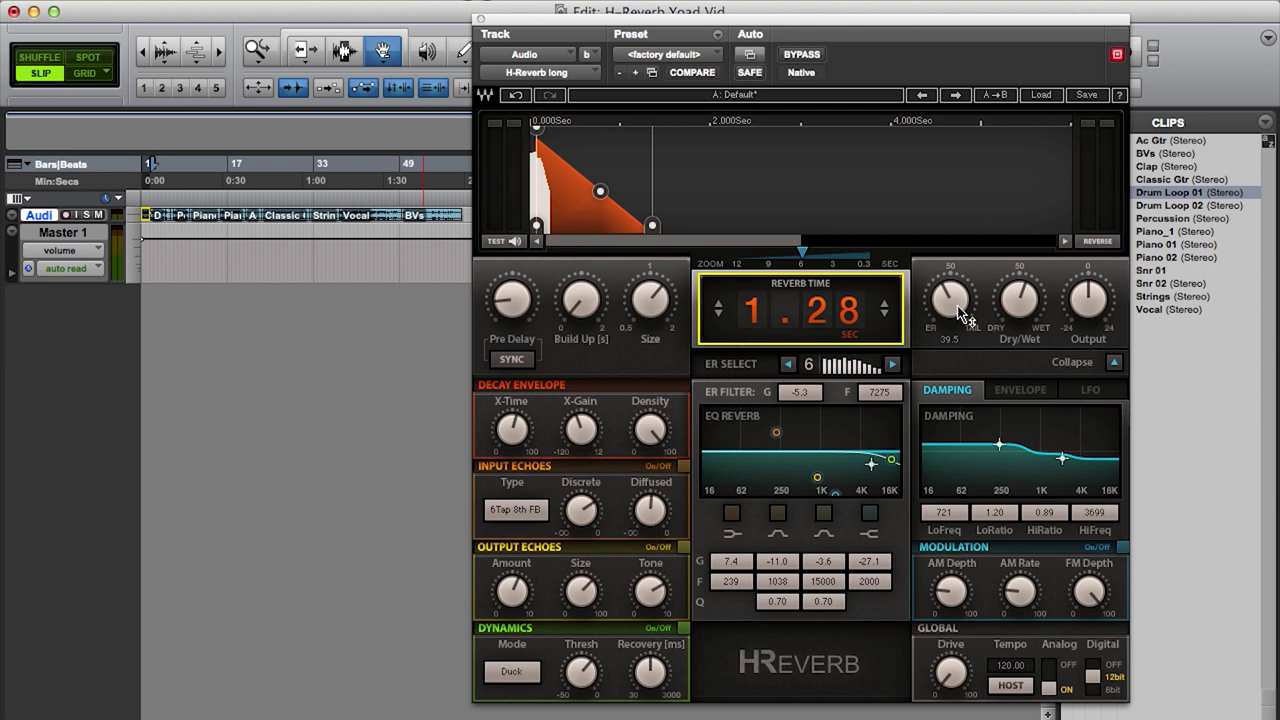
- Isolate the early reflections with ER/Tail and, during playback, set the ER filter to gain -14.7 and frequency 12597
{"action": "left_click", "coordinate": [952, 304]}
{"action": "key", "text": "space"}
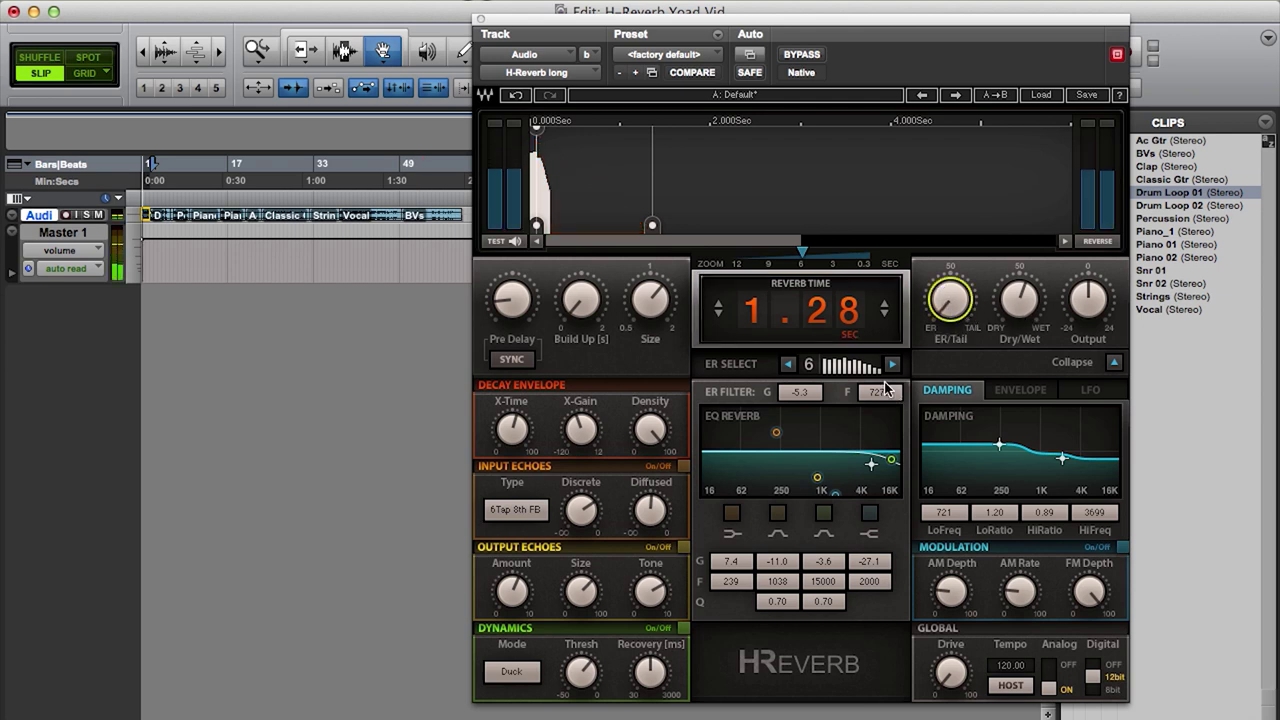
{"action": "left_click_drag", "start_coordinate": [806, 390], "coordinate": [806, 412]}
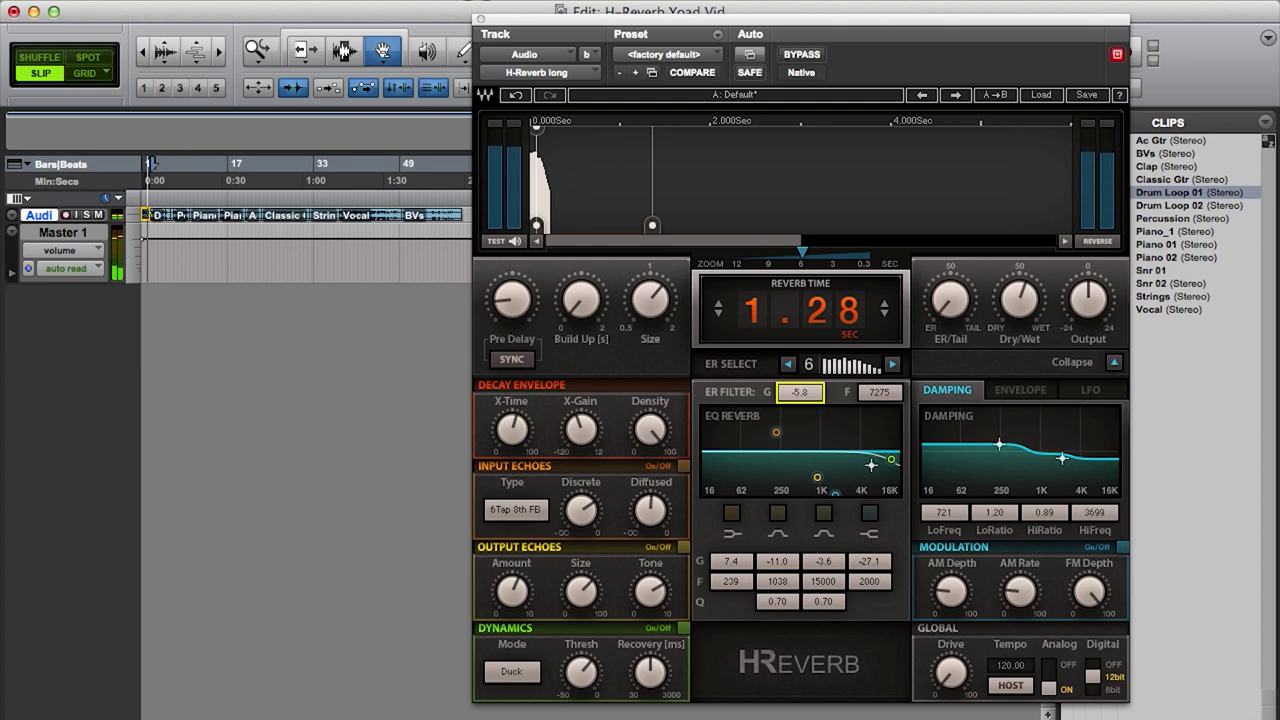
{"action": "left_click_drag", "start_coordinate": [871, 473], "coordinate": [820, 488]}
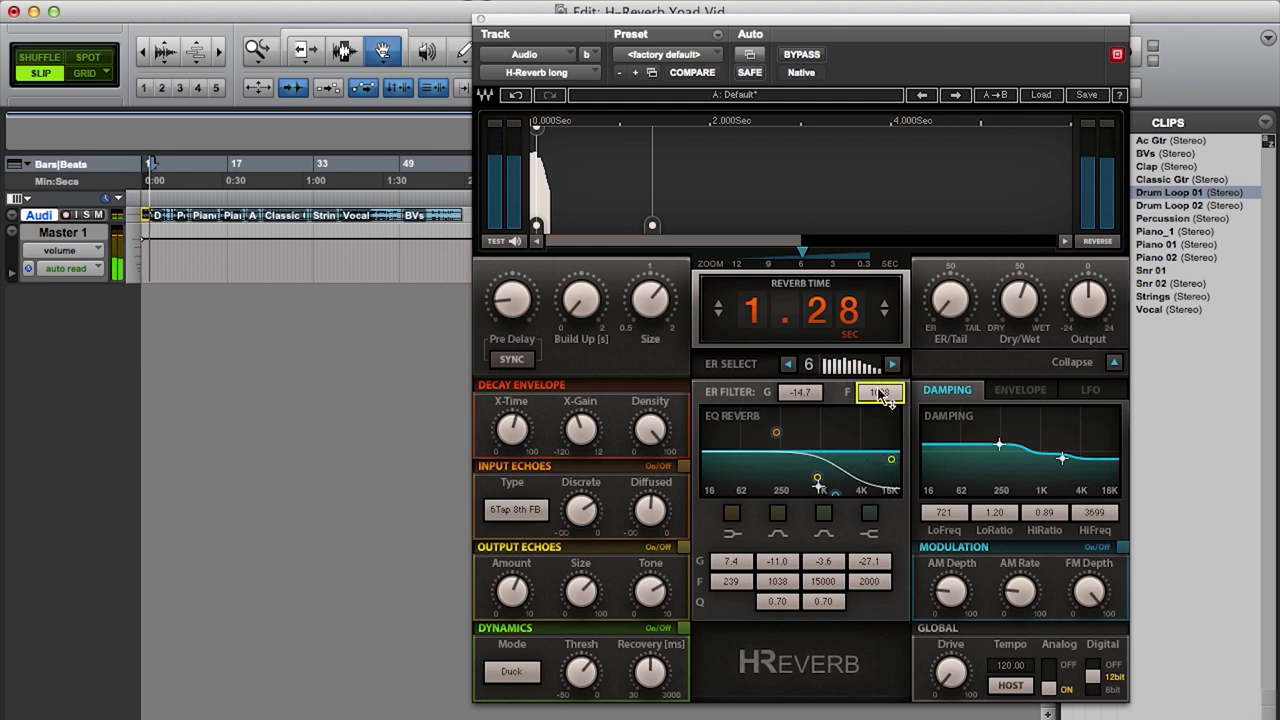
{"action": "left_click_drag", "start_coordinate": [880, 394], "coordinate": [880, 400]}
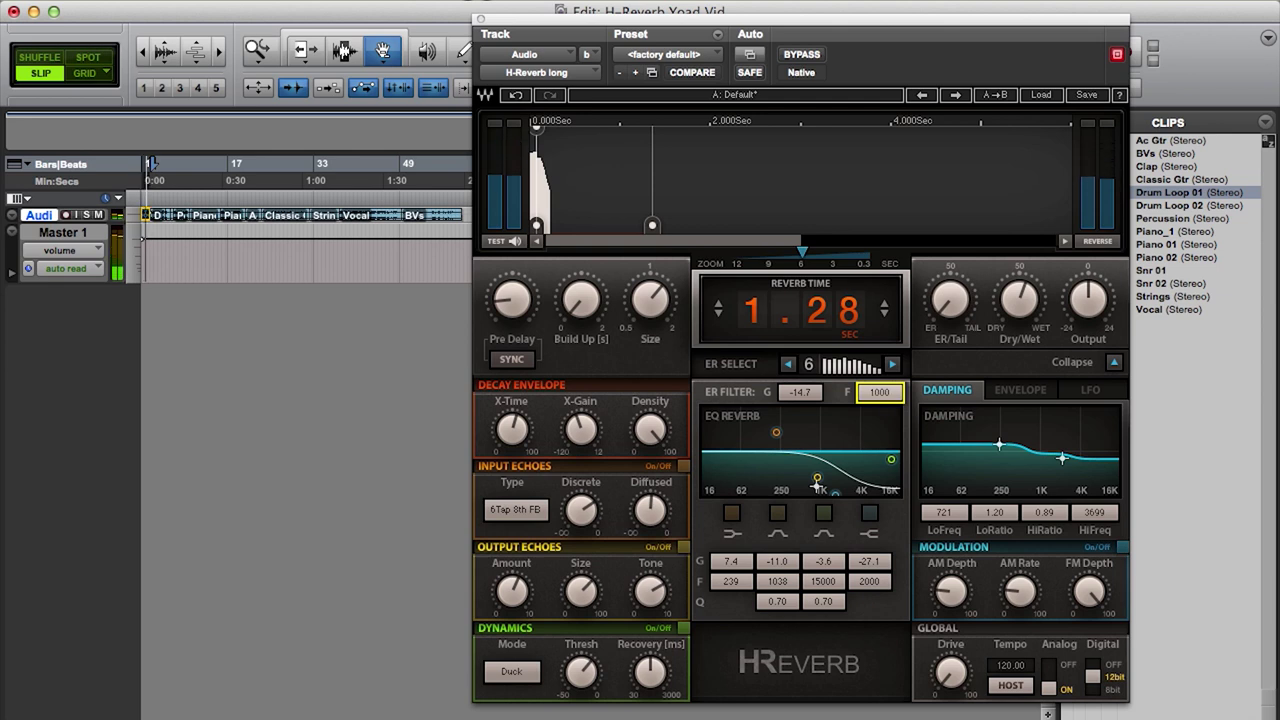
{"action": "left_click_drag", "start_coordinate": [818, 486], "coordinate": [882, 487]}
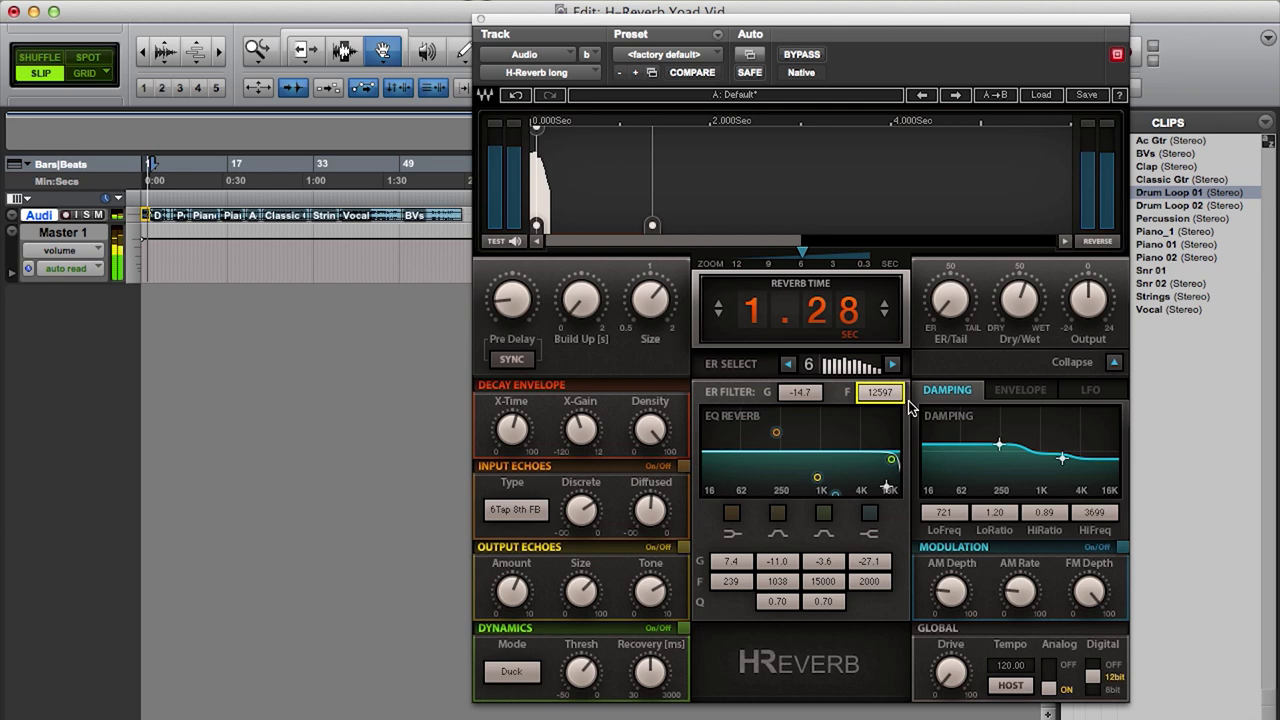
- Raise ER/Tail to just past the midpoint and set the ER filter to gain -23.4 and frequency 2045
{"action": "left_click", "coordinate": [950, 302]}
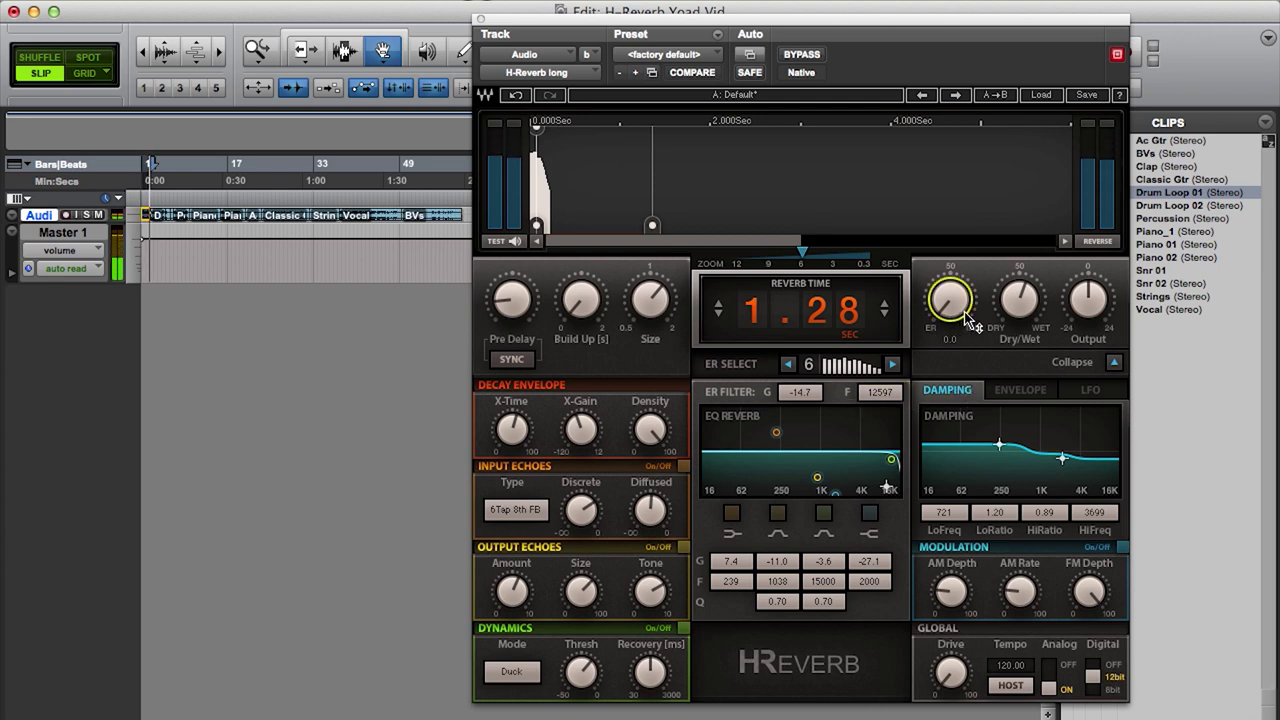
{"action": "left_click_drag", "start_coordinate": [950, 300], "coordinate": [950, 258]}
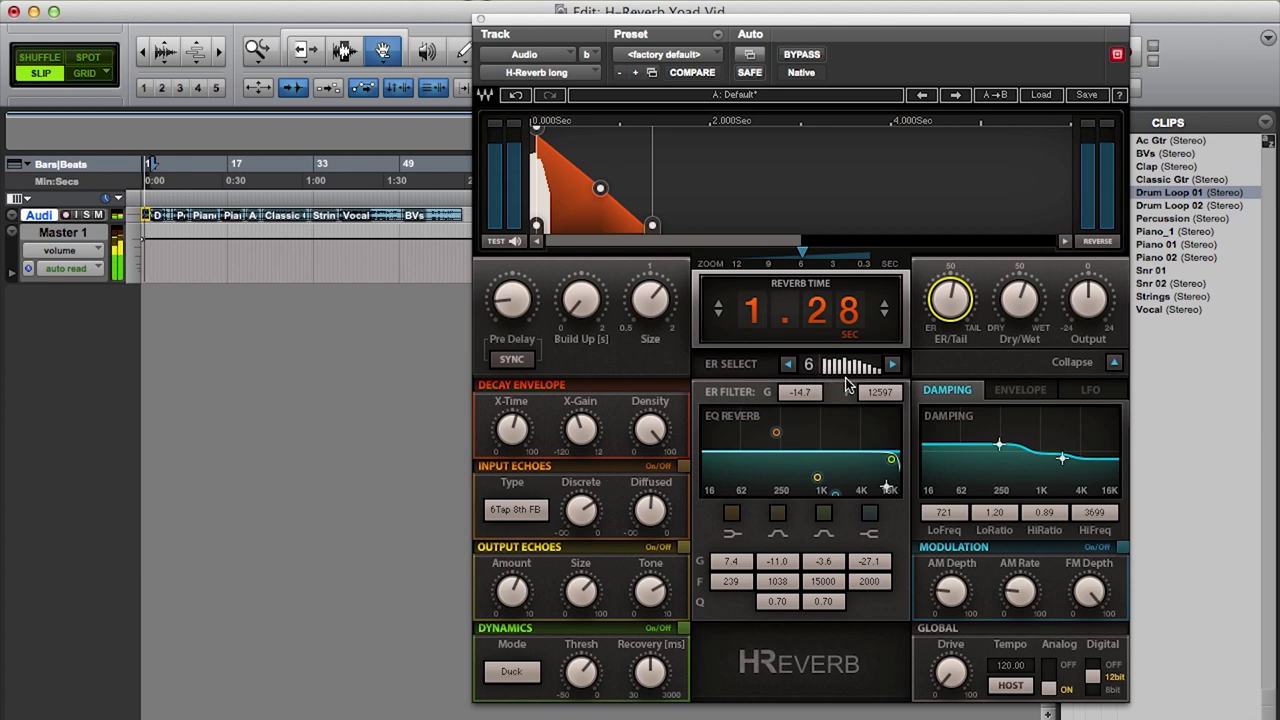
{"action": "left_click_drag", "start_coordinate": [801, 392], "coordinate": [885, 398]}
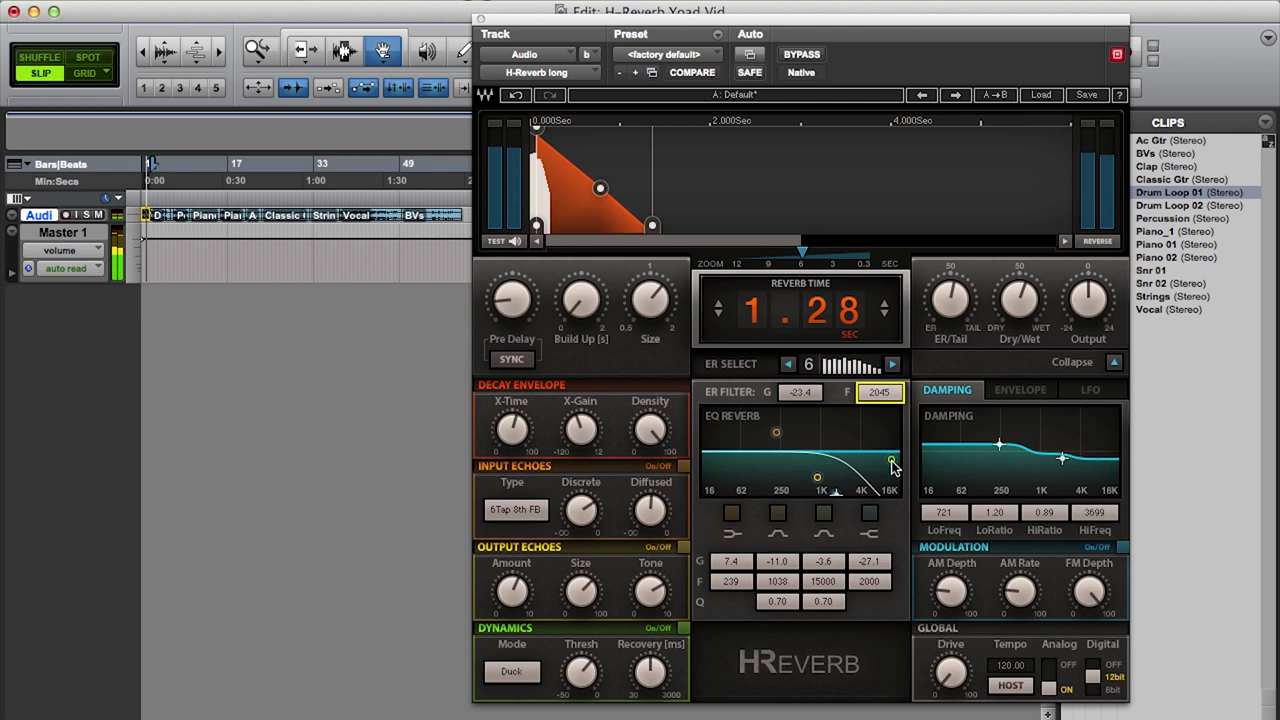
- Enable the reverb EQ's high shelf with gain -13.8 and set the first bell to gain 4.9 at 612
{"action": "left_click", "coordinate": [869, 515]}
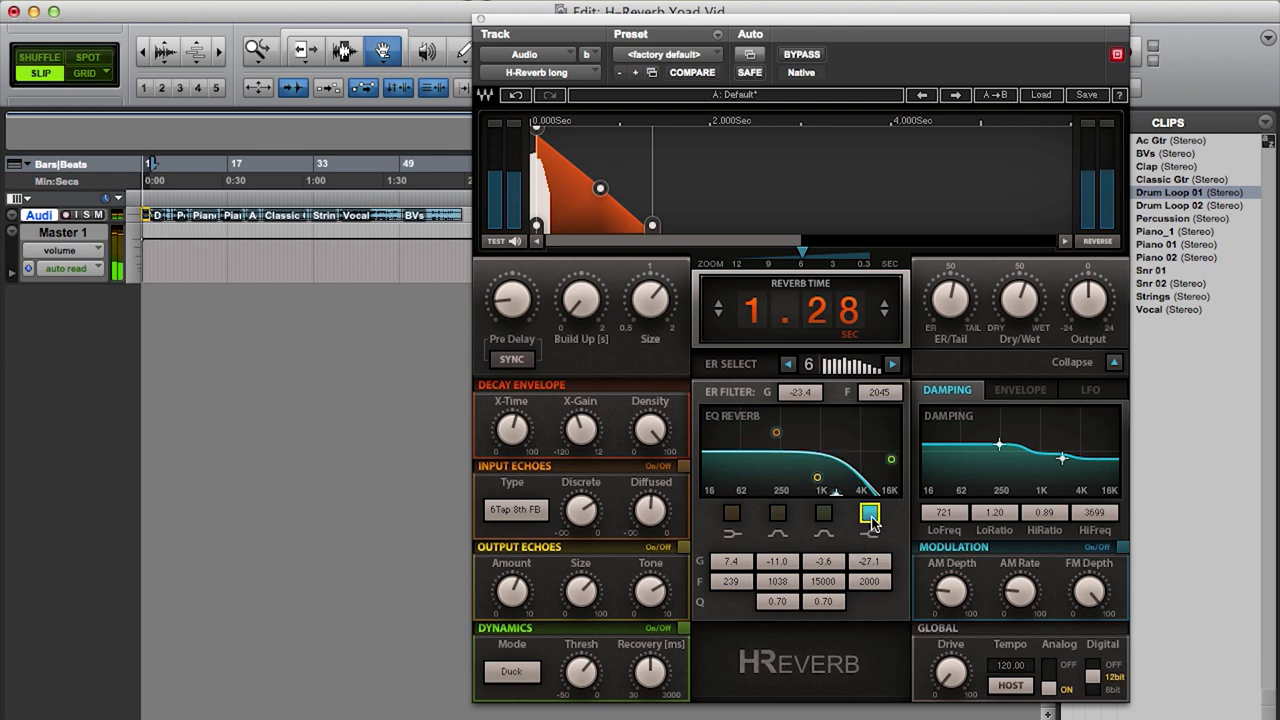
{"action": "left_click_drag", "start_coordinate": [869, 561], "coordinate": [869, 539]}
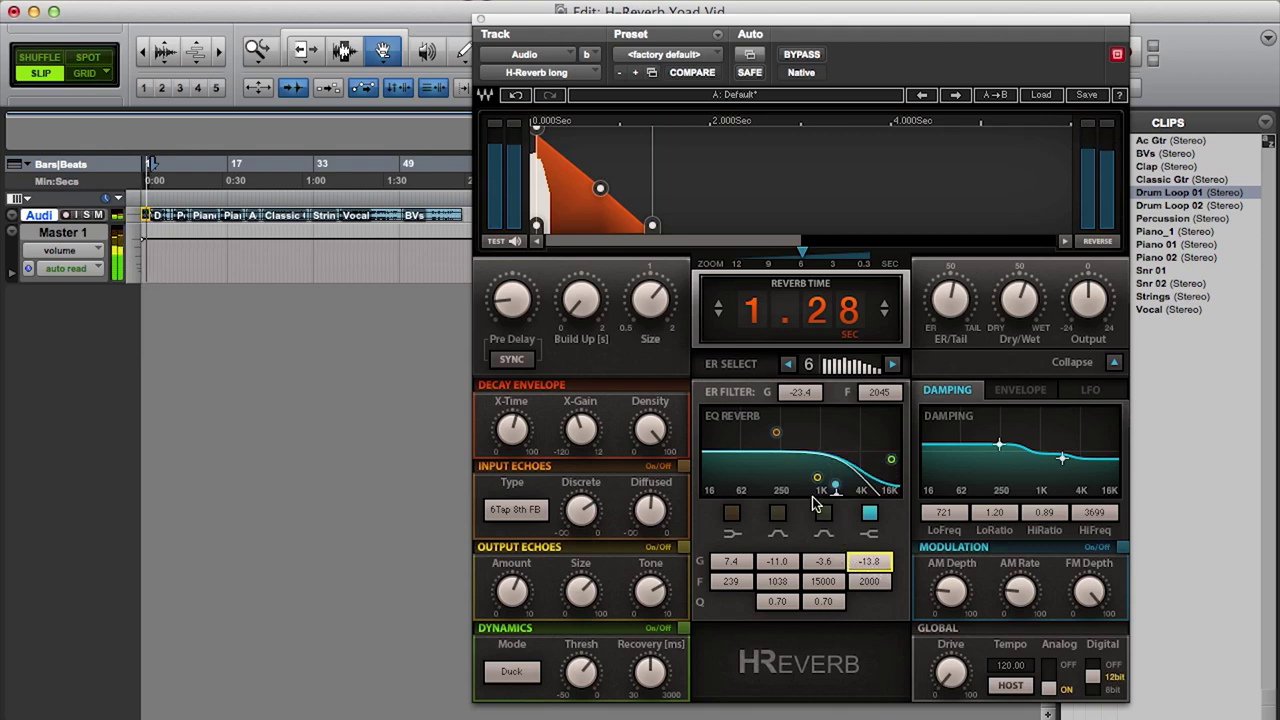
{"action": "left_click_drag", "start_coordinate": [818, 480], "coordinate": [797, 438]}
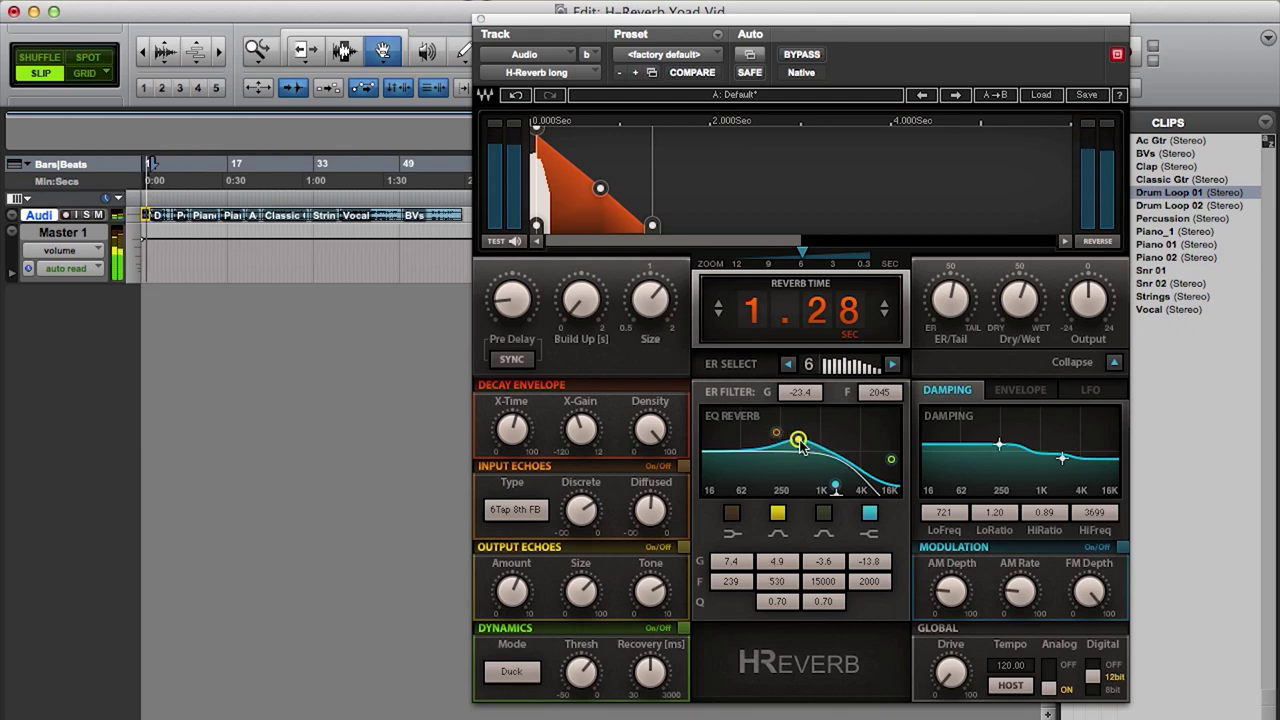
{"action": "left_click_drag", "start_coordinate": [797, 439], "coordinate": [800, 440]}
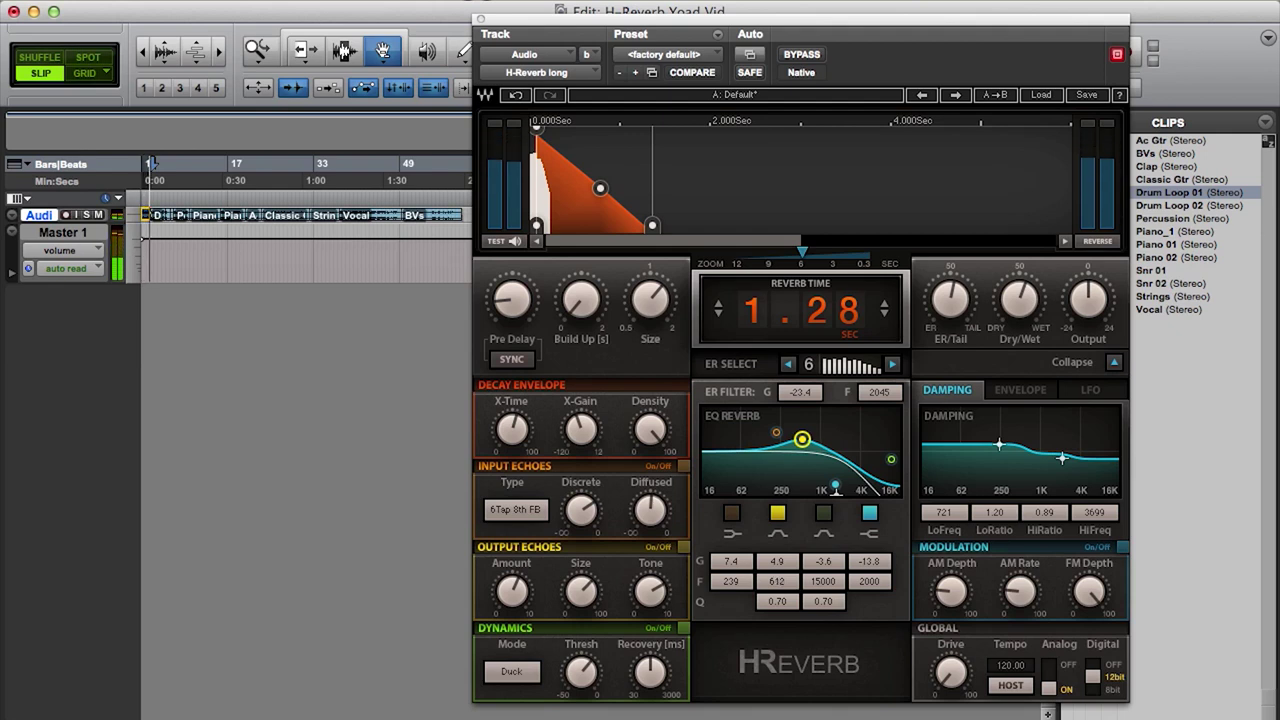
- Lower the Dry/Wet mix to about 33
{"action": "left_click", "coordinate": [1013, 312]}
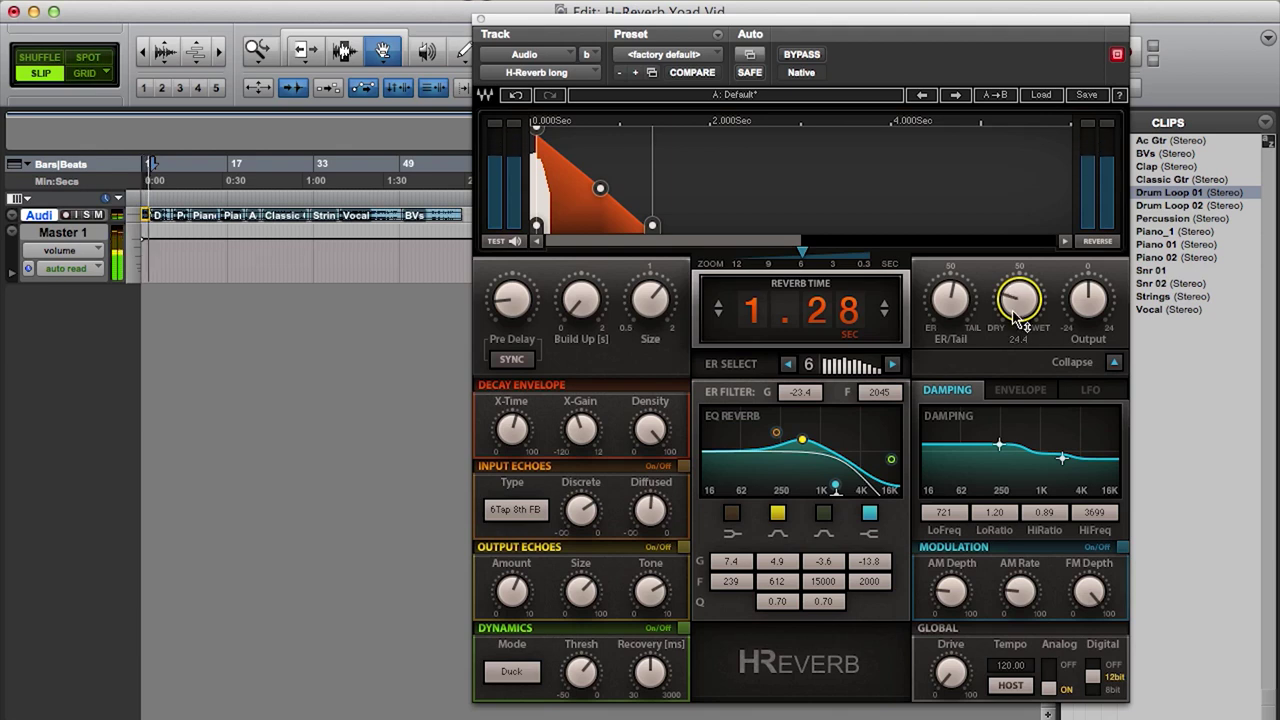
{"action": "left_click_drag", "start_coordinate": [1013, 313], "coordinate": [1015, 345]}
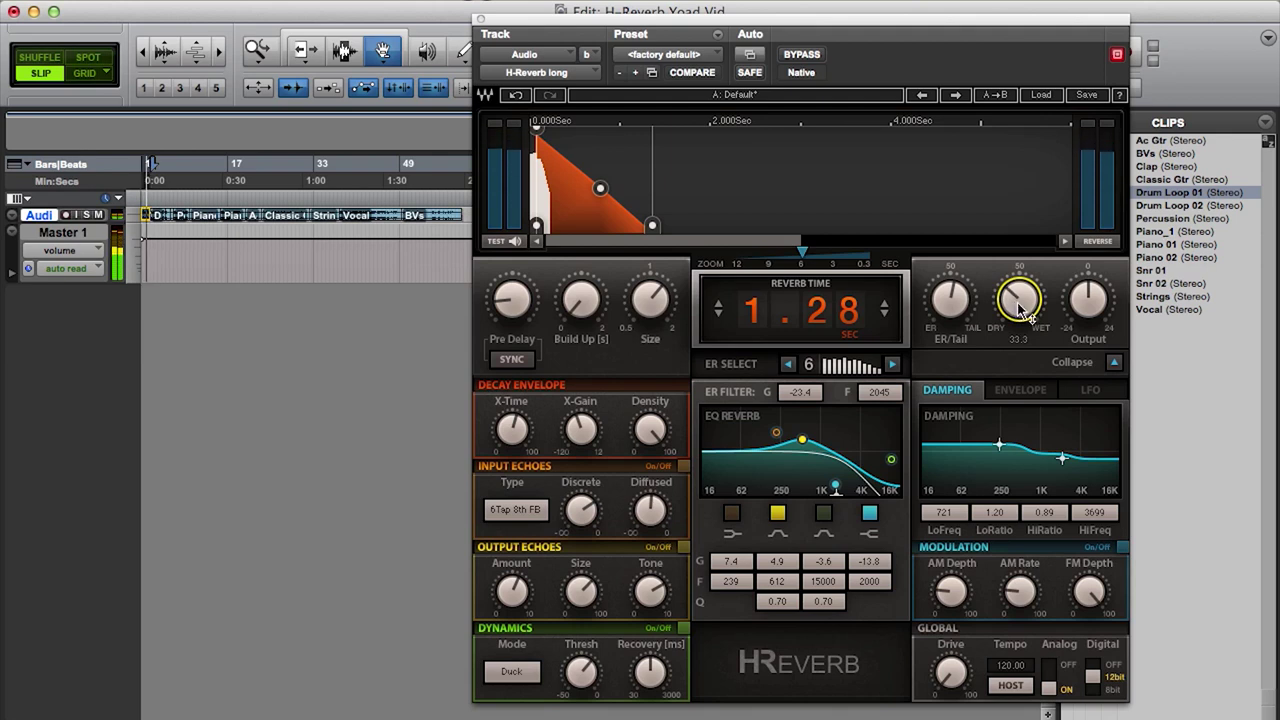
- Play the Piano 01 clip with a wetter mix, early reflections only and a reverb time of 2.21 seconds
{"action": "left_click", "coordinate": [203, 217]}
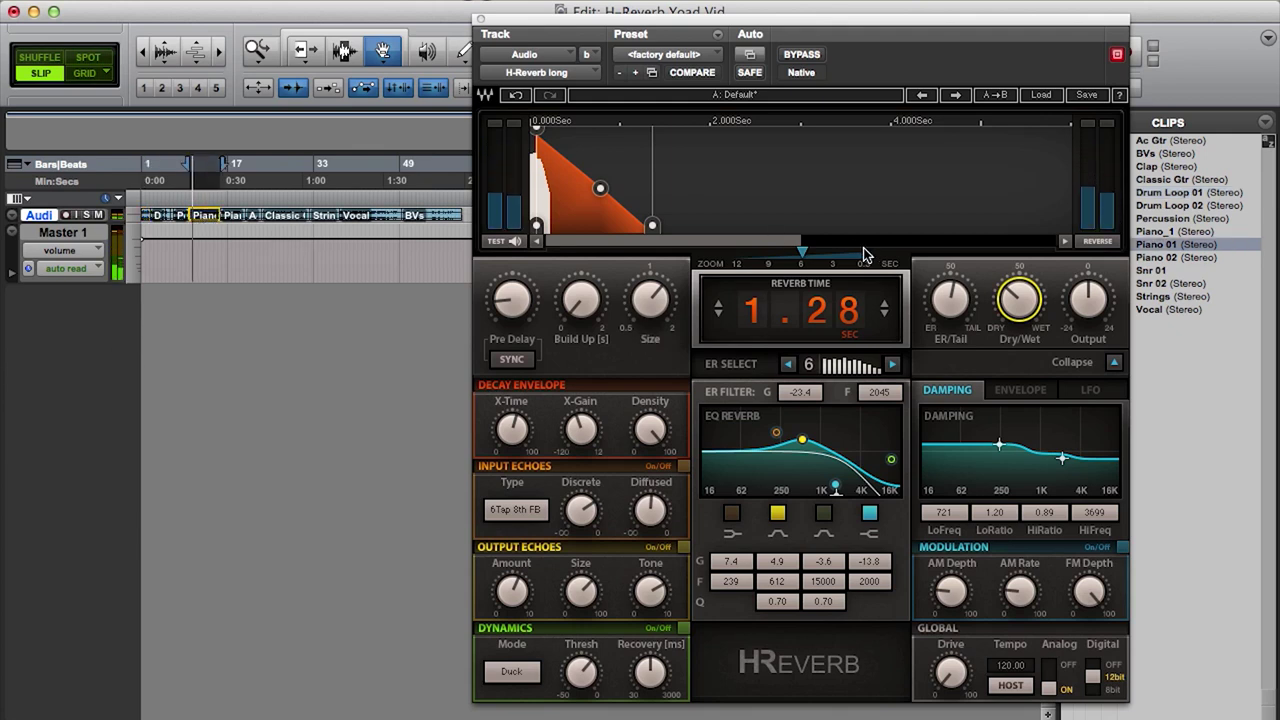
{"action": "mouse_move", "coordinate": [1020, 300]}
{"action": "left_mouse_down"}
{"action": "mouse_move", "coordinate": [1025, 311]}
{"action": "mouse_move", "coordinate": [1025, 294]}
{"action": "left_mouse_up"}
{"action": "left_click_drag", "start_coordinate": [912, 308], "coordinate": [1019, 300]}
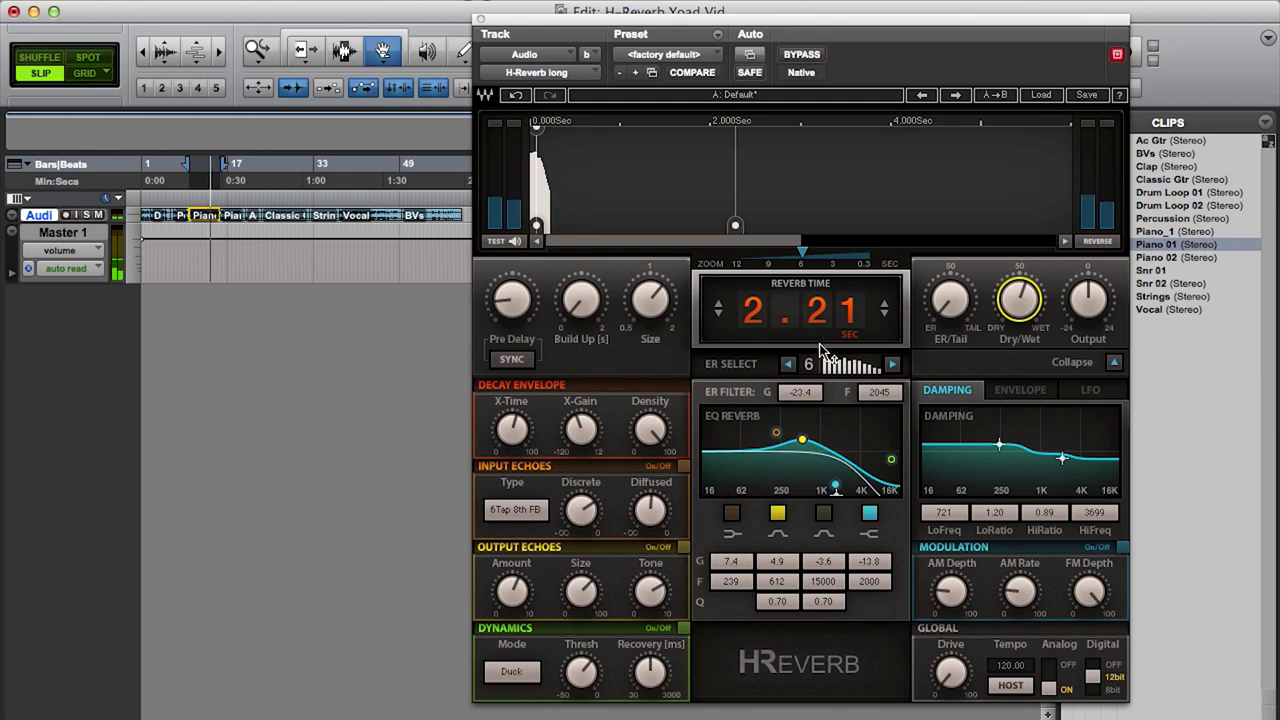
- Switch the piano's early reflections to ER pattern 4 and increase their Size
{"action": "left_click", "coordinate": [654, 306]}
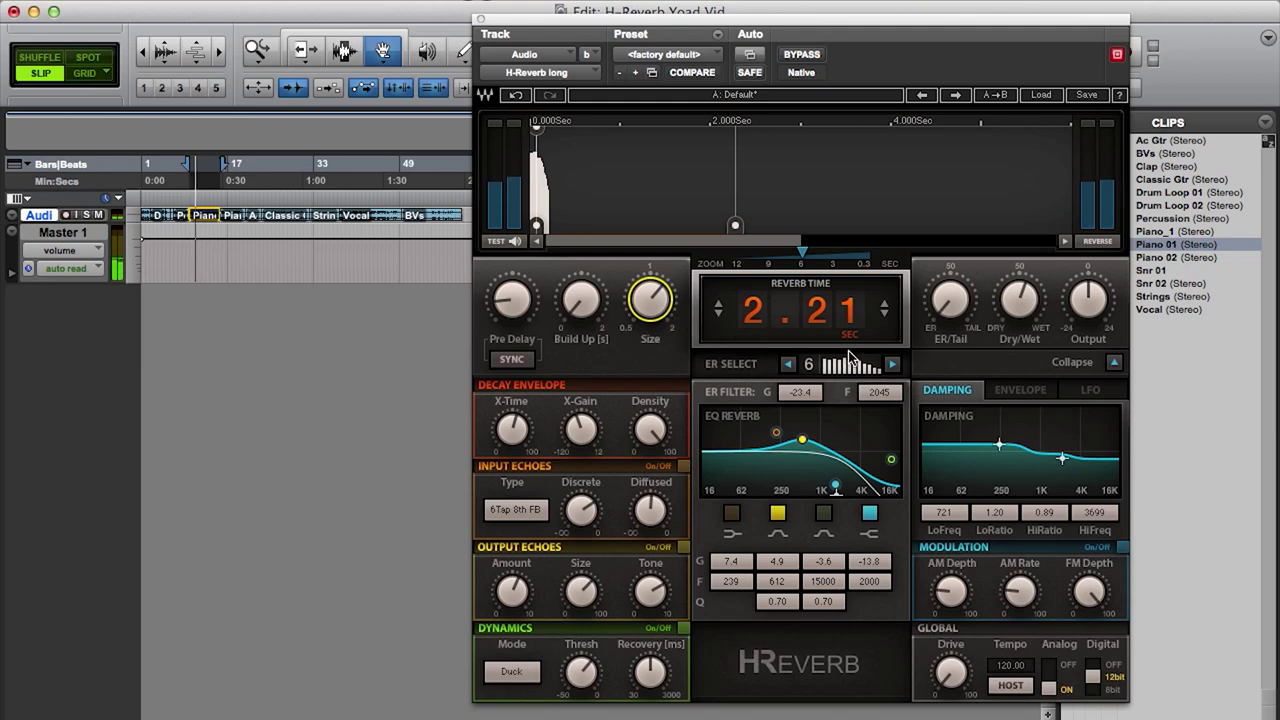
{"action": "left_click", "coordinate": [789, 364]}
{"action": "left_click", "coordinate": [789, 364]}
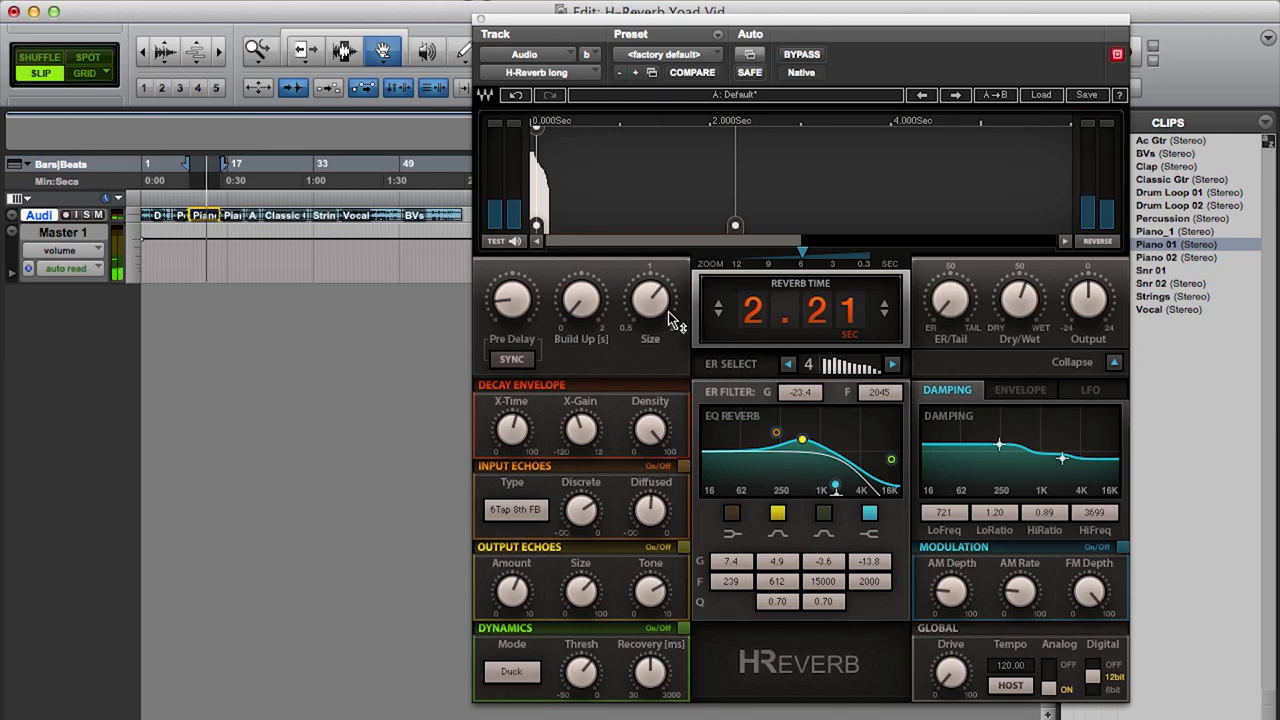
{"action": "left_click_drag", "start_coordinate": [664, 309], "coordinate": [664, 282]}
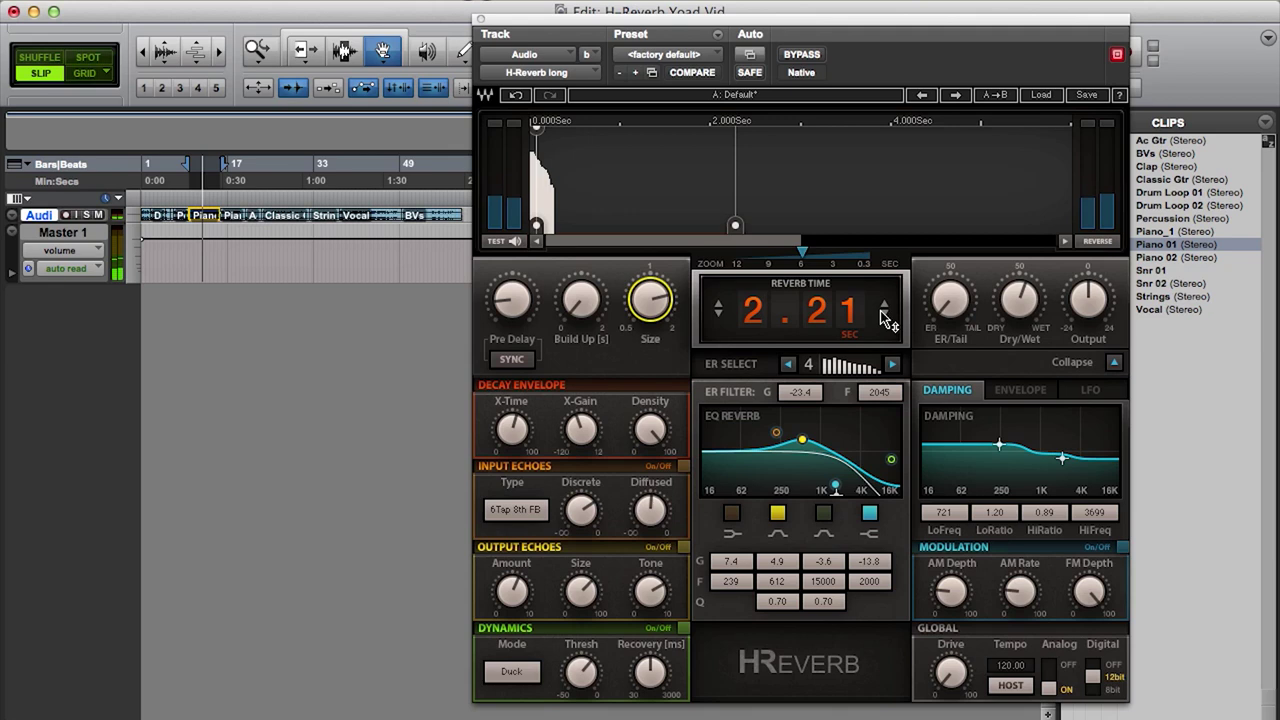
- Raise the Dry/Wet mix slightly and bring the tail back by setting ER/Tail near the midpoint
{"action": "left_click", "coordinate": [953, 308]}
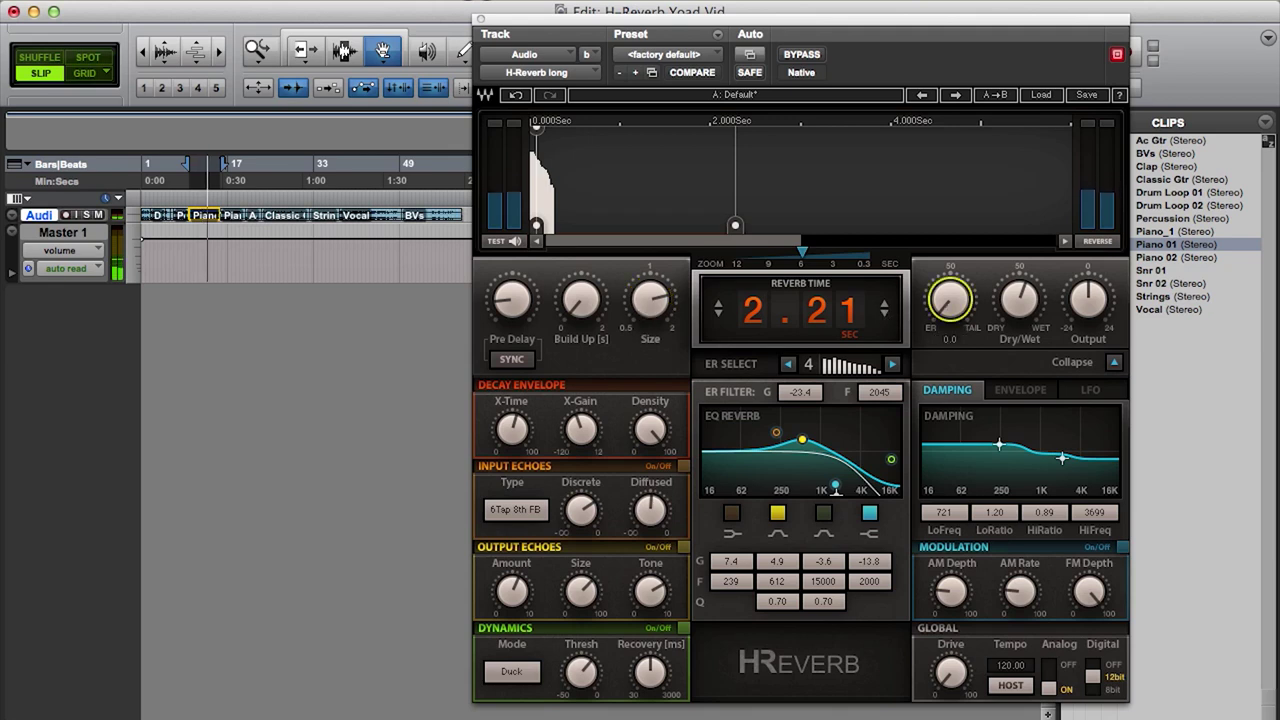
{"action": "left_click", "coordinate": [1019, 300]}
{"action": "left_click_drag", "start_coordinate": [1019, 300], "coordinate": [957, 262]}
{"action": "left_click_drag", "start_coordinate": [957, 314], "coordinate": [957, 300]}
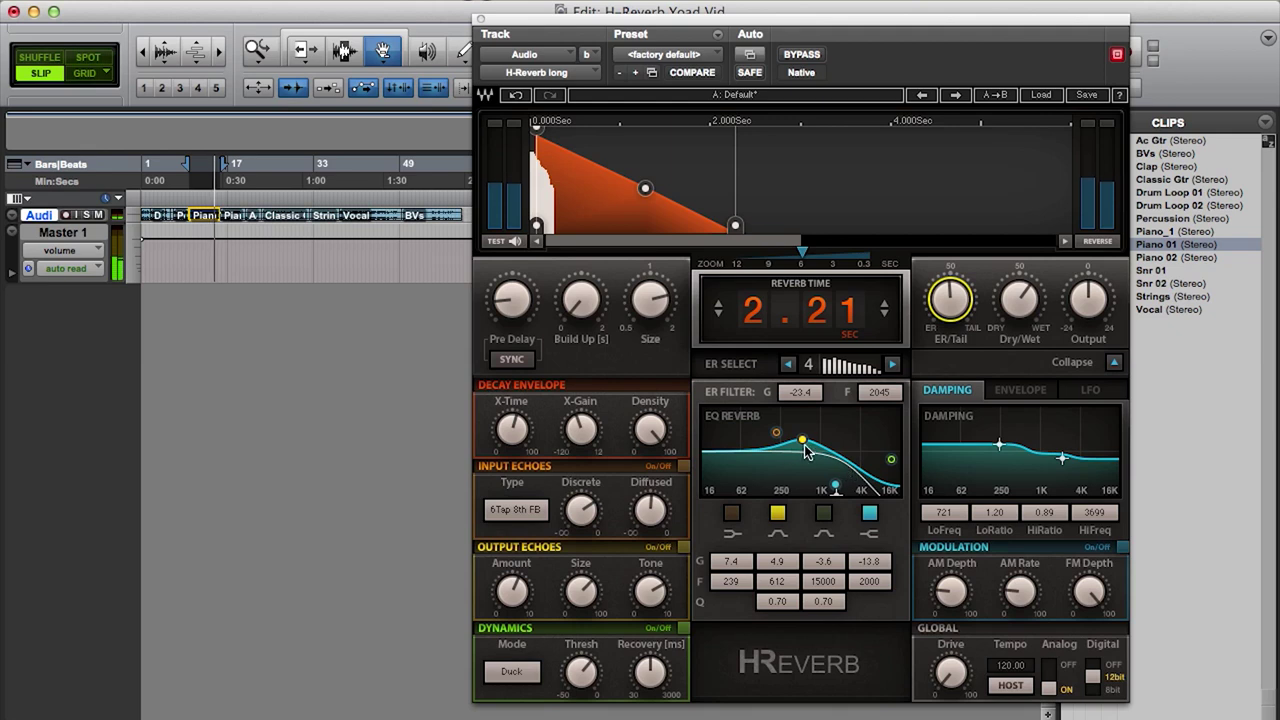
- Reshape the reverb EQ with low shelf -2.8 at 112, bells 2.0 at 169 and -7.9 at 1000, and high shelf -6.4
{"action": "left_click_drag", "start_coordinate": [802, 443], "coordinate": [755, 457]}
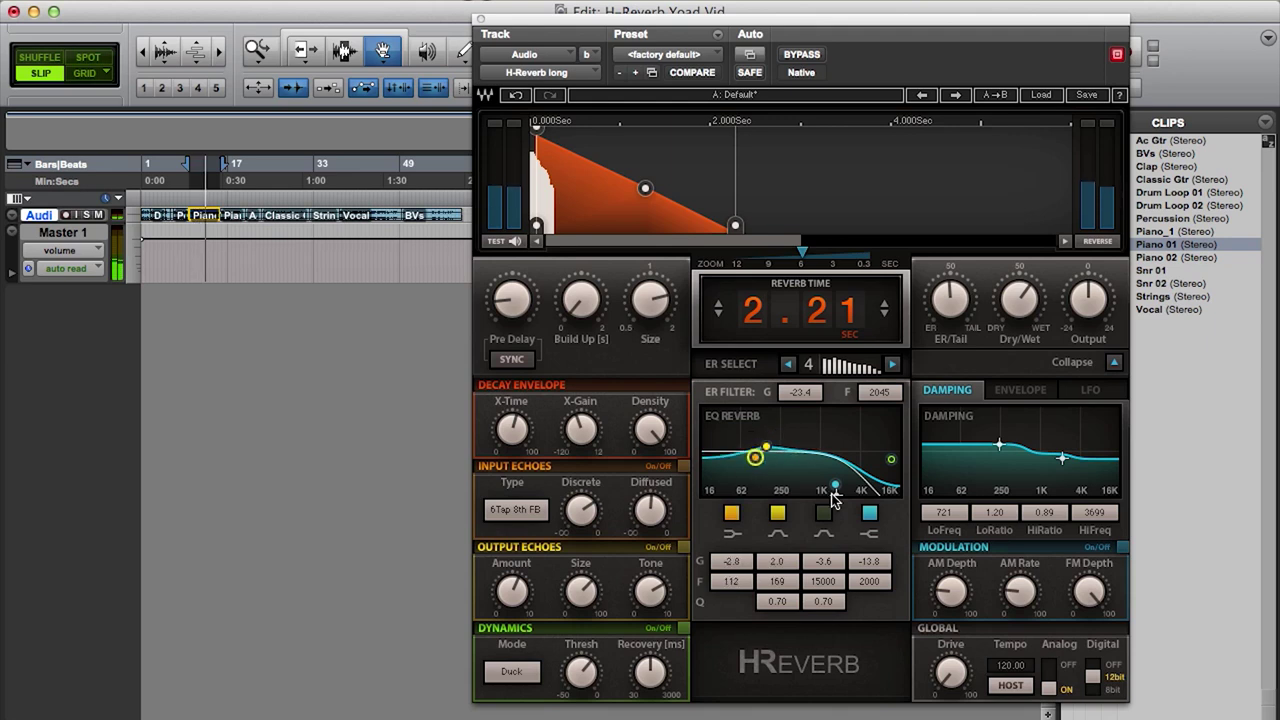
{"action": "mouse_move", "coordinate": [834, 488]}
{"action": "left_mouse_down"}
{"action": "mouse_move", "coordinate": [835, 466]}
{"action": "mouse_move", "coordinate": [893, 457]}
{"action": "mouse_move", "coordinate": [817, 471]}
{"action": "left_mouse_up"}
- Raise the decay envelope's middle point and move it earlier, with the reverb time set to 1.89 seconds
{"action": "mouse_move", "coordinate": [819, 328]}
{"action": "left_mouse_down"}
{"action": "mouse_move", "coordinate": [818, 310]}
{"action": "mouse_move", "coordinate": [818, 333]}
{"action": "left_mouse_up"}
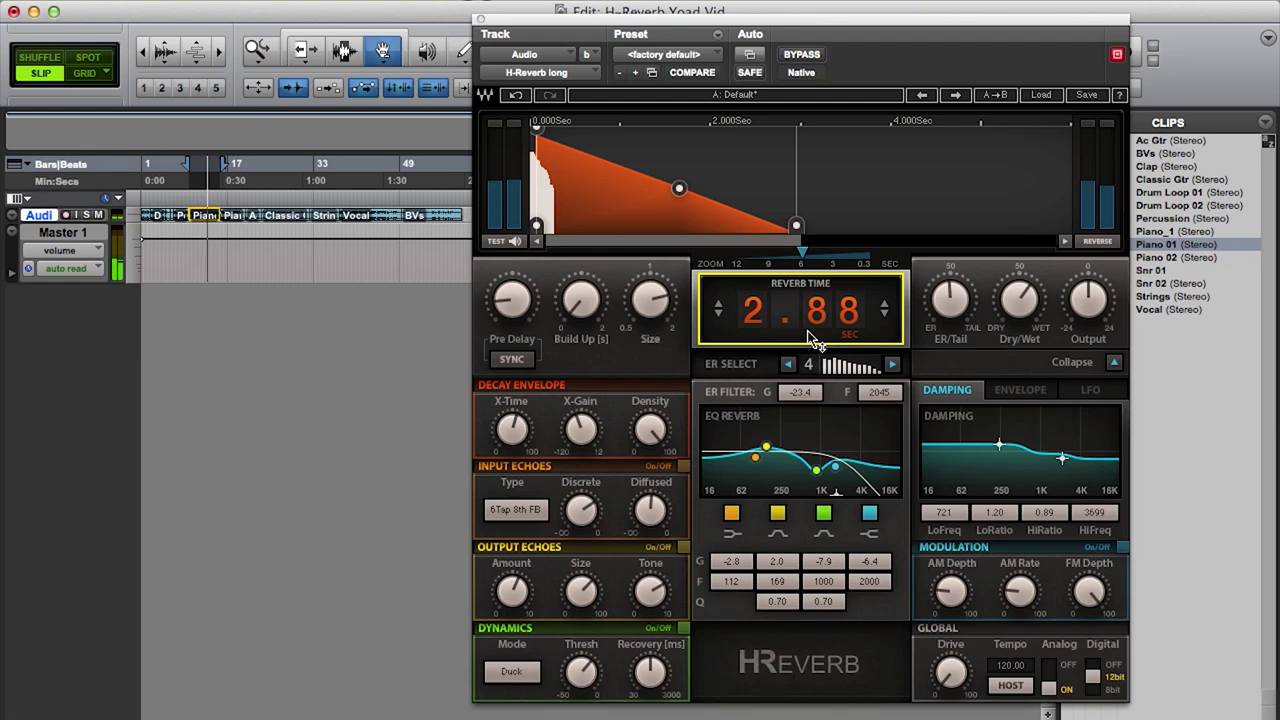
{"action": "left_click_drag", "start_coordinate": [679, 188], "coordinate": [626, 153]}
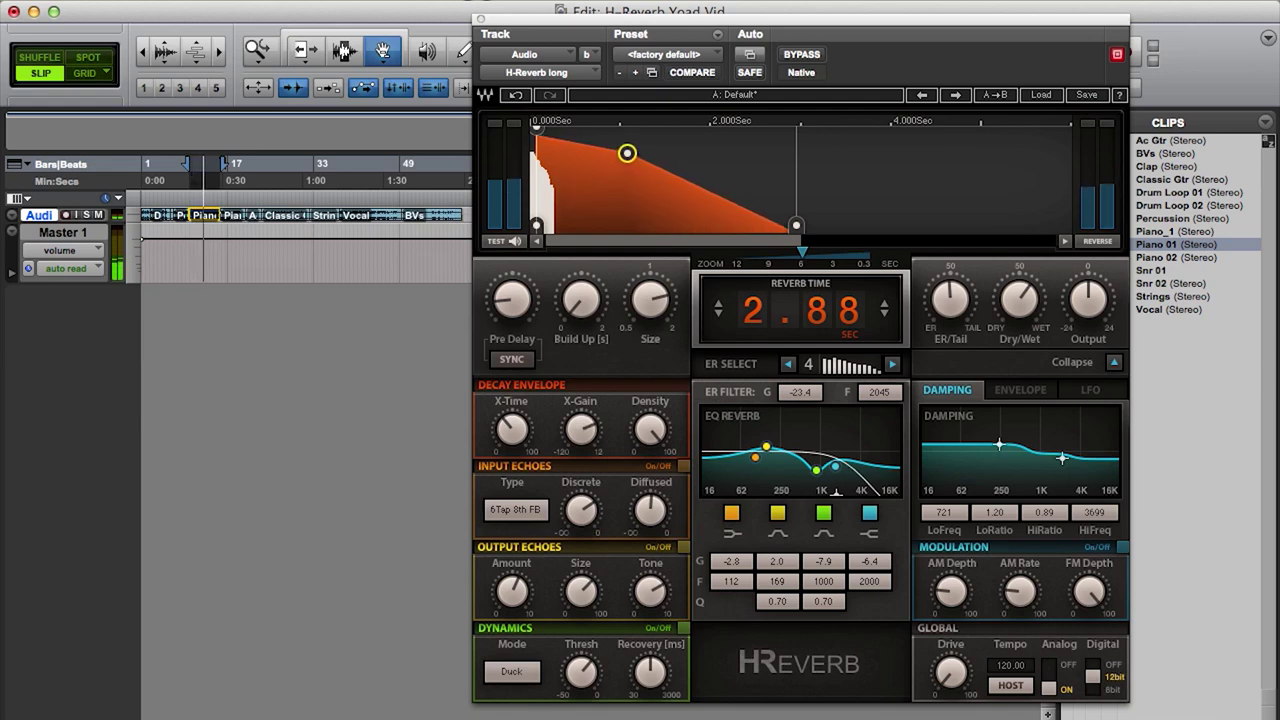
{"action": "left_click_drag", "start_coordinate": [627, 153], "coordinate": [621, 151]}
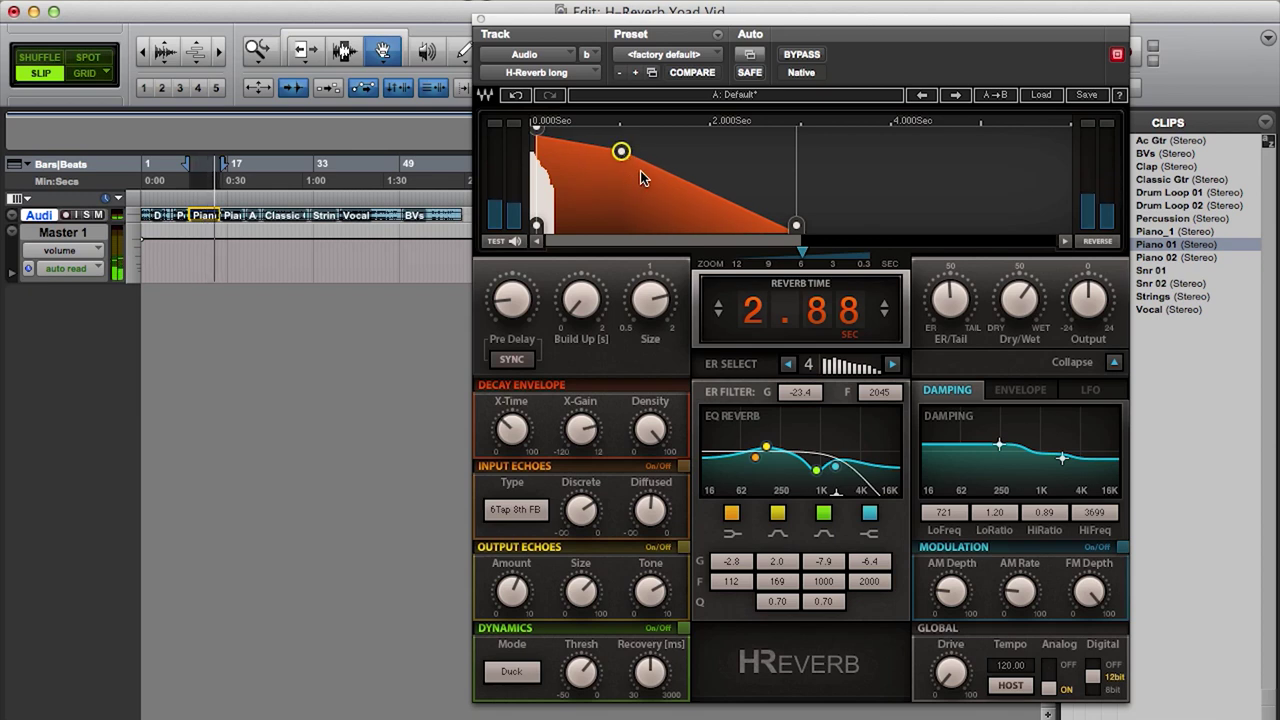
{"action": "left_click_drag", "start_coordinate": [800, 220], "coordinate": [707, 224]}
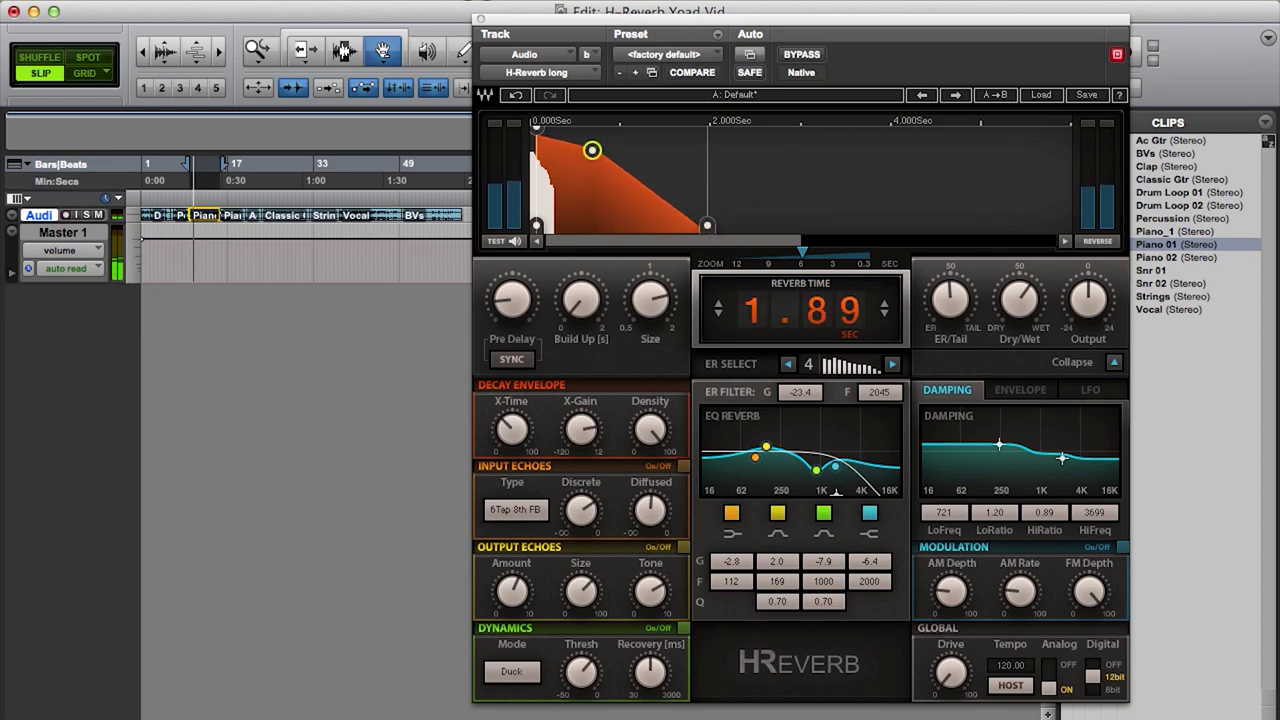
{"action": "left_click_drag", "start_coordinate": [591, 151], "coordinate": [598, 144]}
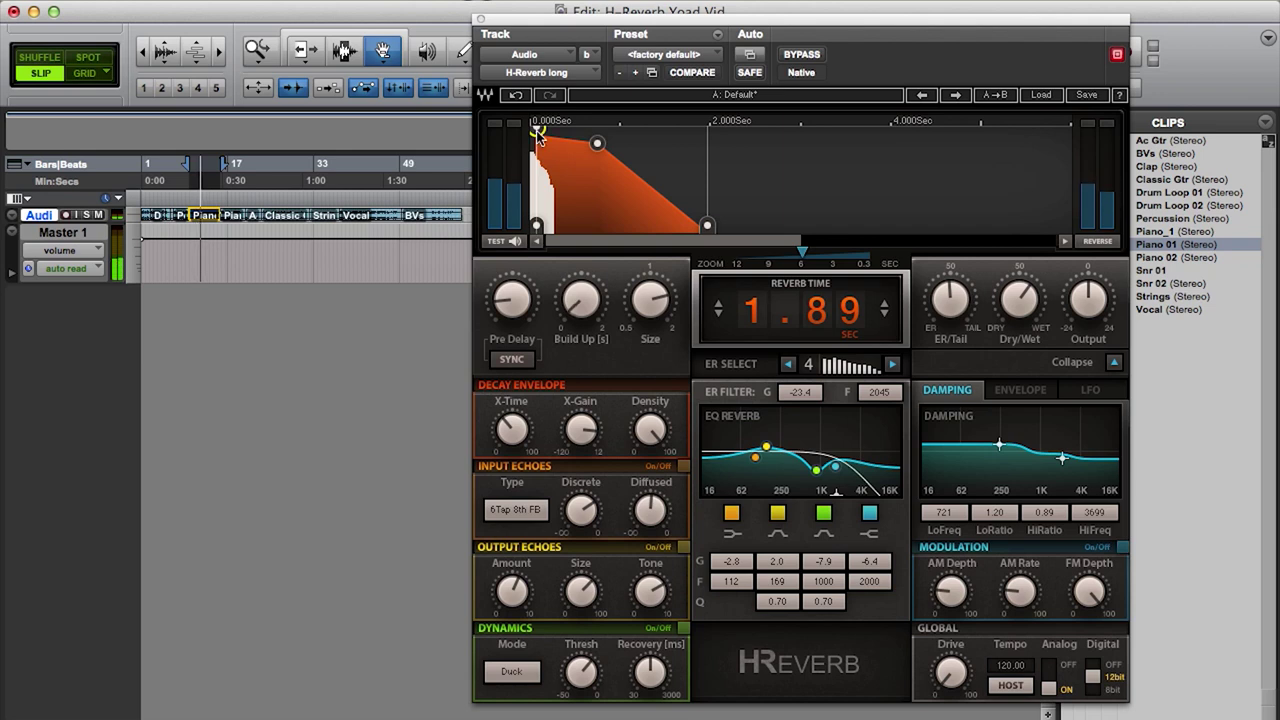
- Increase the tail's Build Up and lower the Dry/Wet mix below the midpoint
{"action": "left_click_drag", "start_coordinate": [581, 296], "coordinate": [581, 287]}
{"action": "left_click", "coordinate": [1019, 298]}
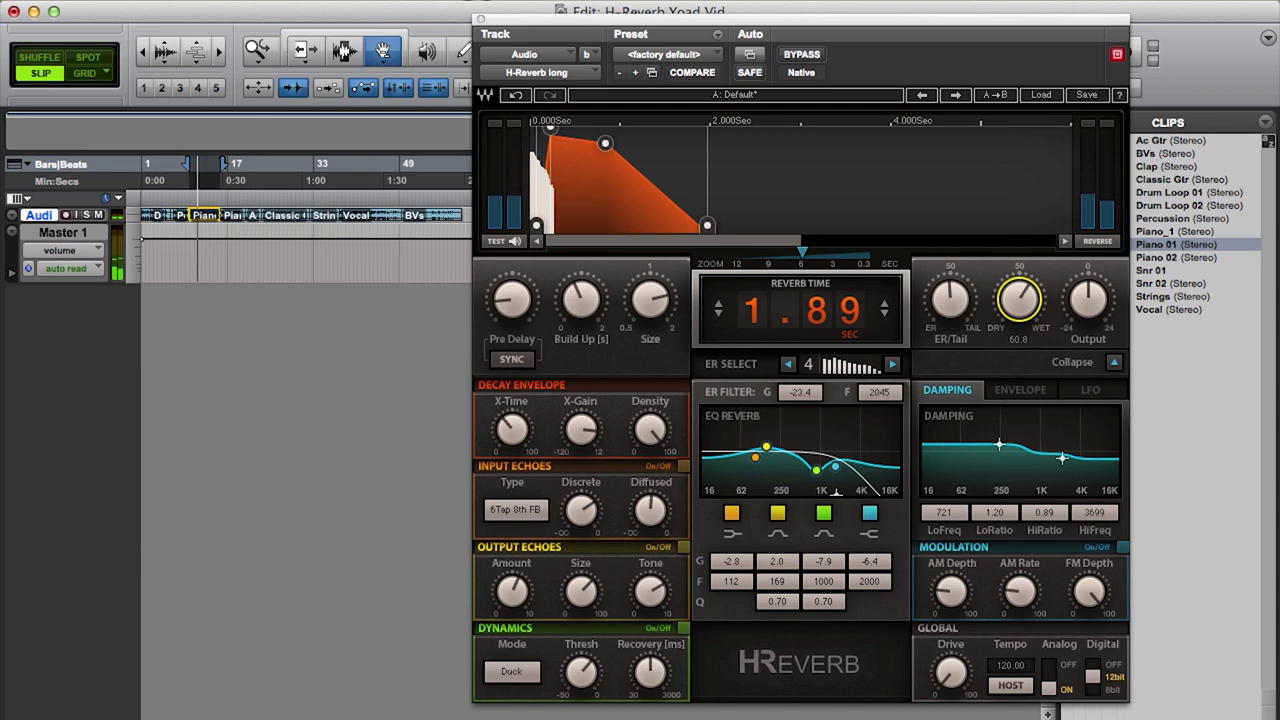
{"action": "left_click_drag", "start_coordinate": [1019, 298], "coordinate": [1016, 304]}
{"action": "mouse_move", "coordinate": [1019, 307]}
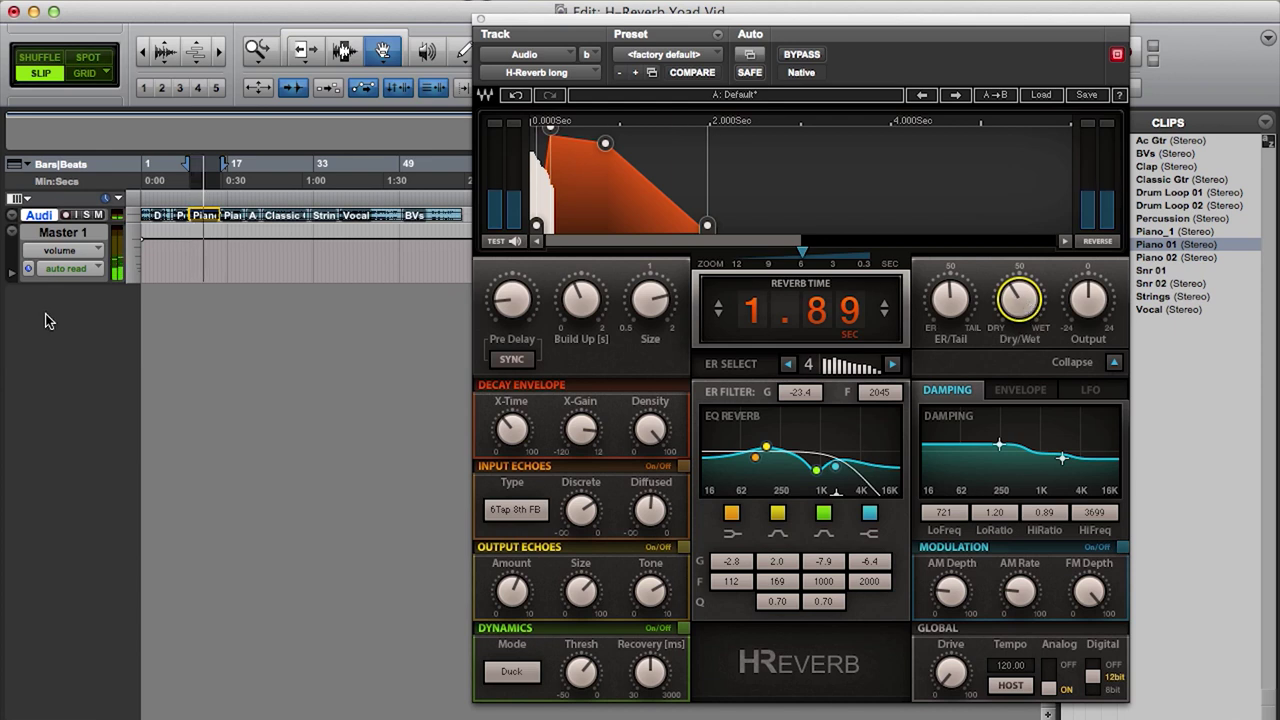
- Select the Classic Gtr clip, and switch playback to the Ac Gtr clip
{"action": "left_click", "coordinate": [287, 216]}
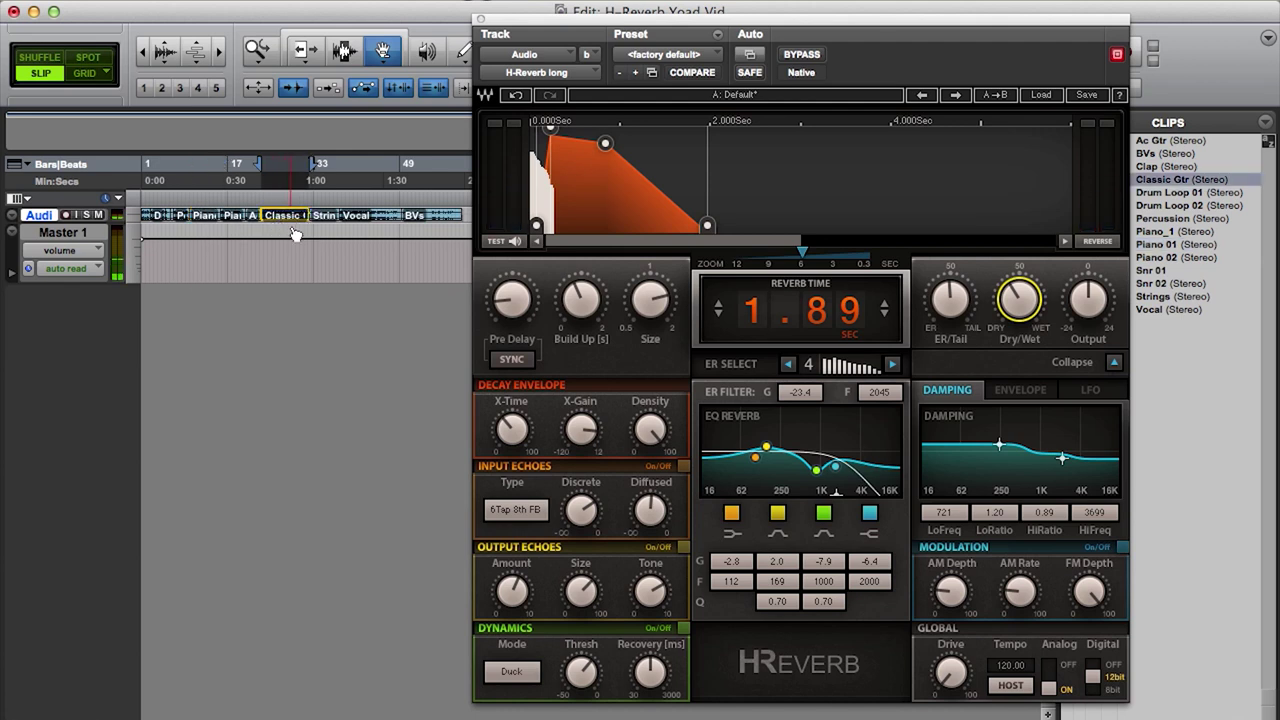
{"action": "left_click", "coordinate": [252, 217]}
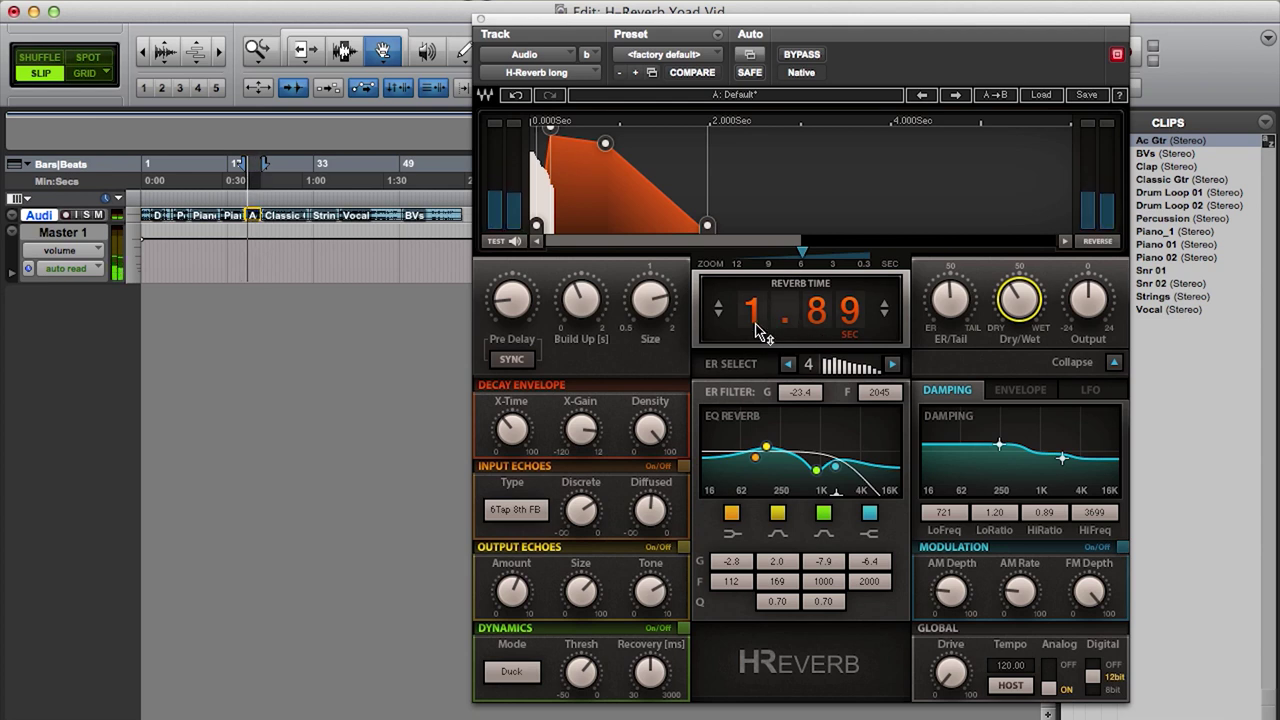
- Set Build Up to 0.000 and shorten the reverb time to 1.10 seconds for the acoustic guitar
{"action": "left_click_drag", "start_coordinate": [584, 300], "coordinate": [581, 324]}
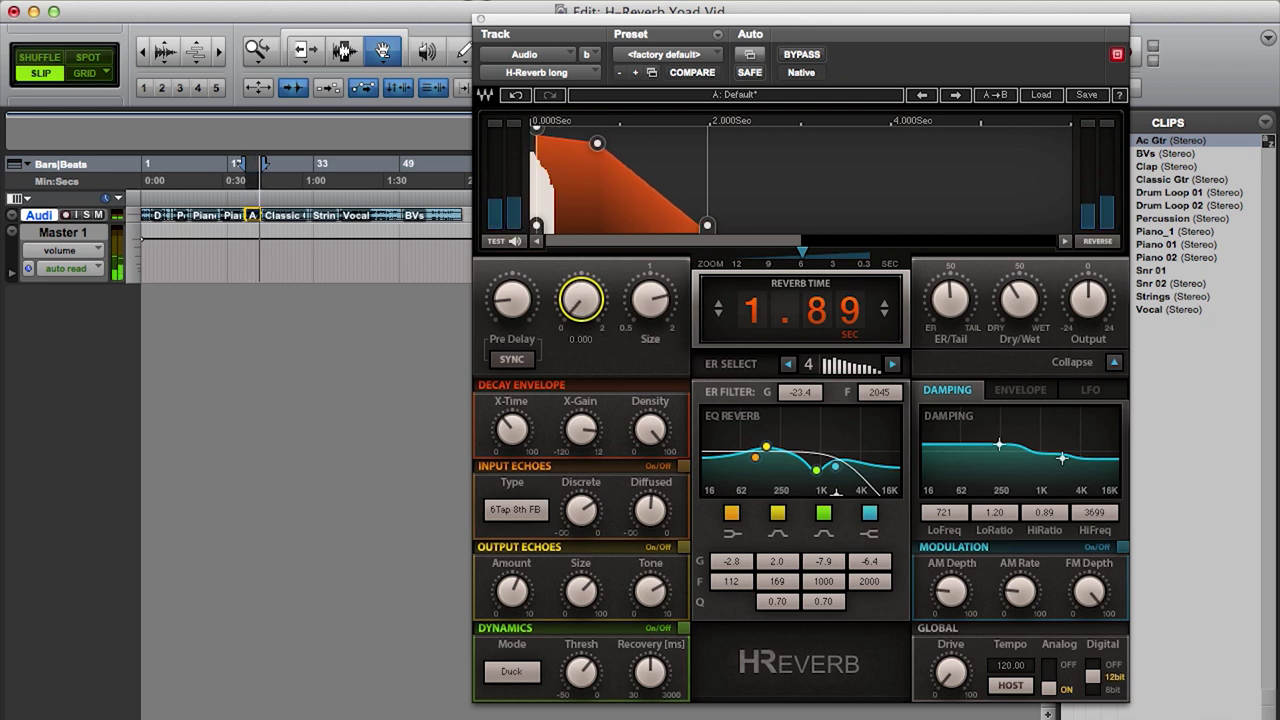
{"action": "left_click_drag", "start_coordinate": [800, 310], "coordinate": [800, 338]}
{"action": "scroll", "coordinate": [843, 314], "scroll_direction": "down", "scroll_amount": 2}
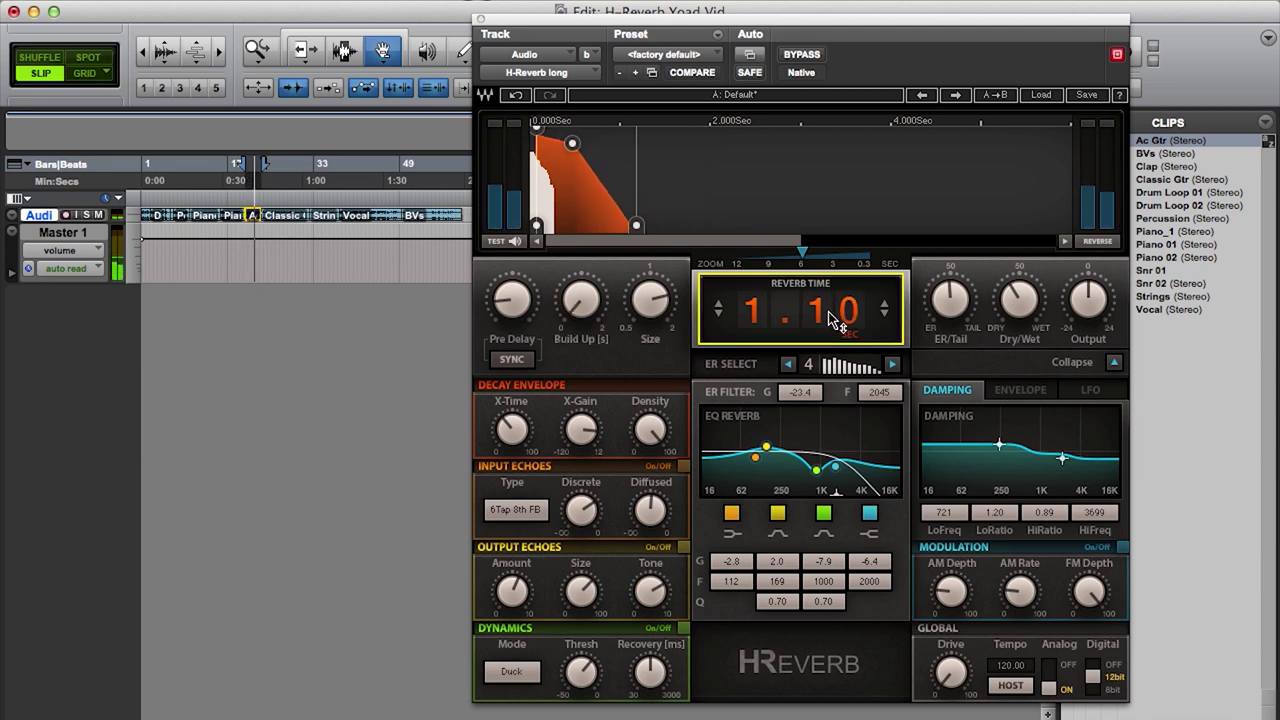
- Set the reverb time to 1.14 seconds and lower the decay envelope's X-Gain until the decay slope is nearly straight
{"action": "scroll", "coordinate": [840, 314], "scroll_direction": "up", "scroll_amount": 4}
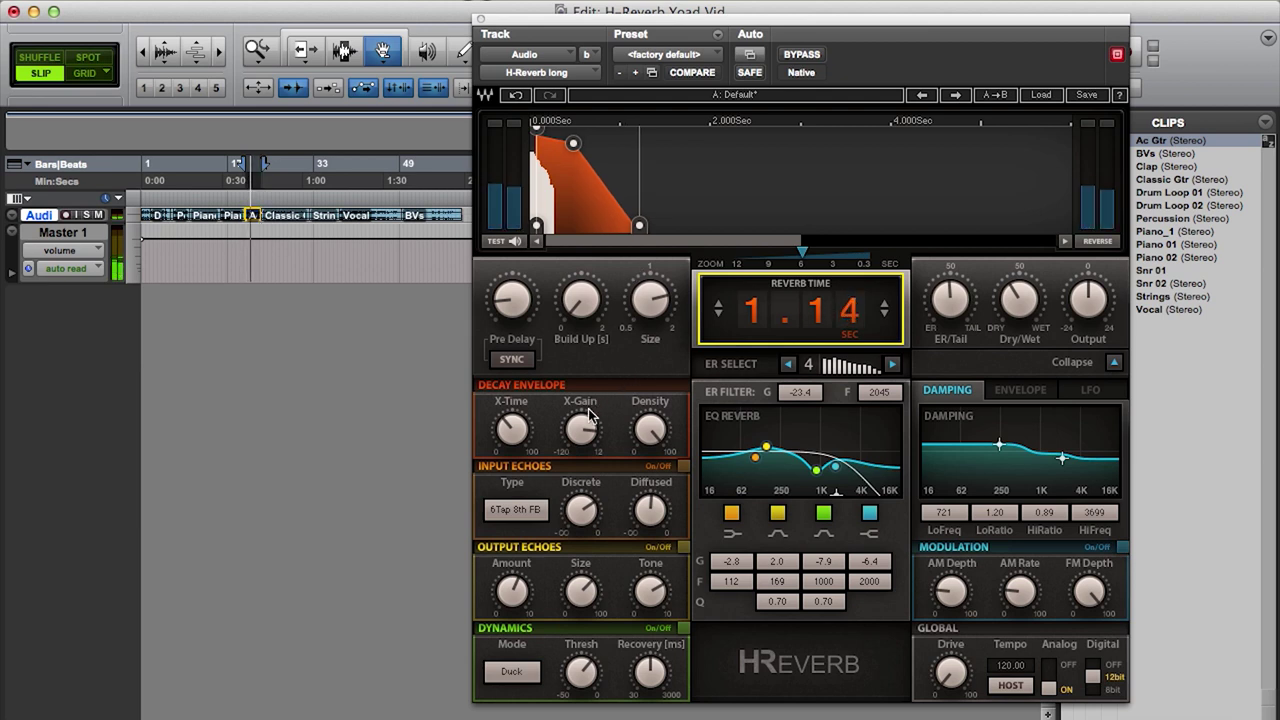
{"action": "scroll", "coordinate": [581, 430], "scroll_direction": "down", "scroll_amount": 5}
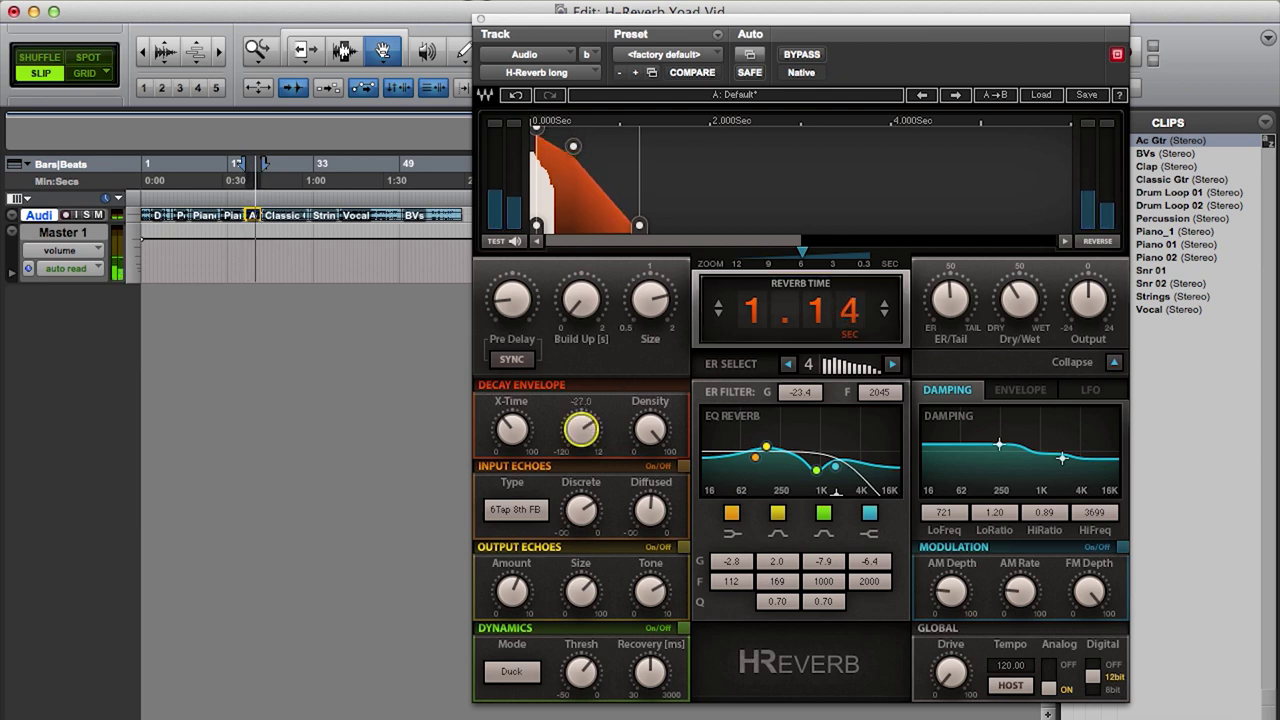
{"action": "scroll", "coordinate": [581, 430], "scroll_direction": "down", "scroll_amount": 3}
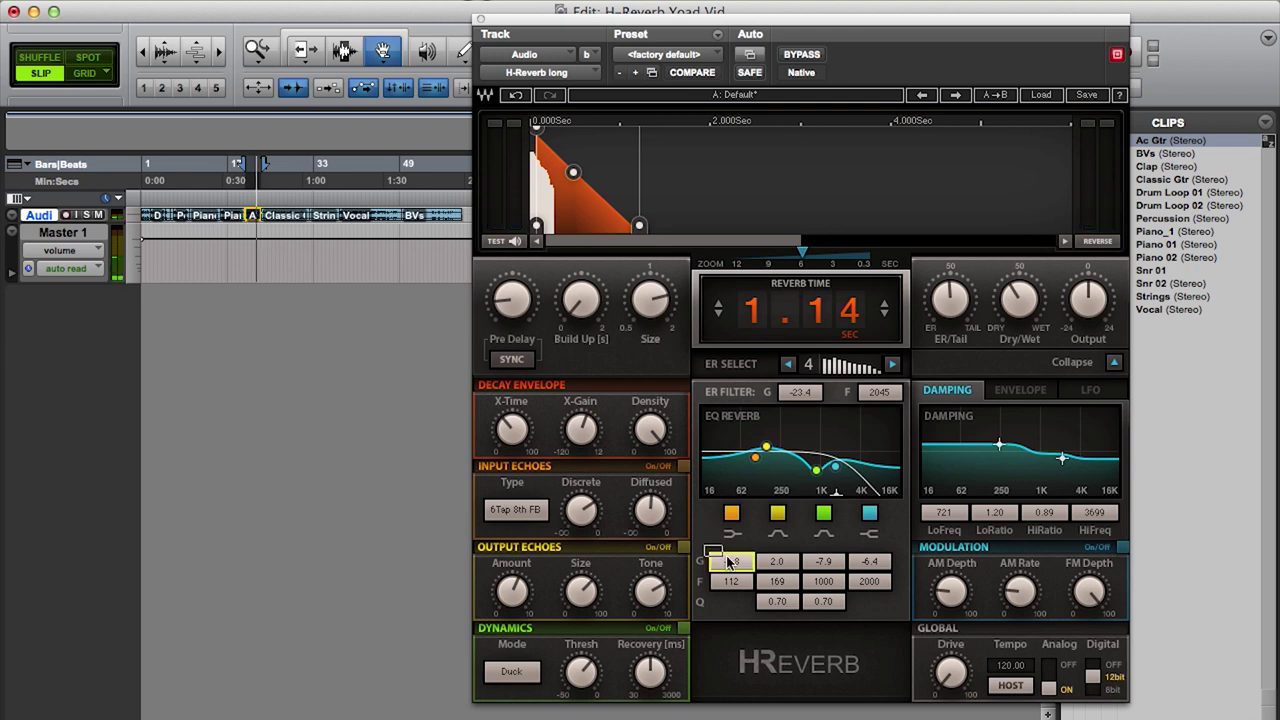
- Reset all reverb EQ bands to their defaults, with 0.0 gain at 220, 440, 2400 and 4800 Hz
{"action": "left_click_drag", "start_coordinate": [754, 570], "coordinate": [871, 600]}
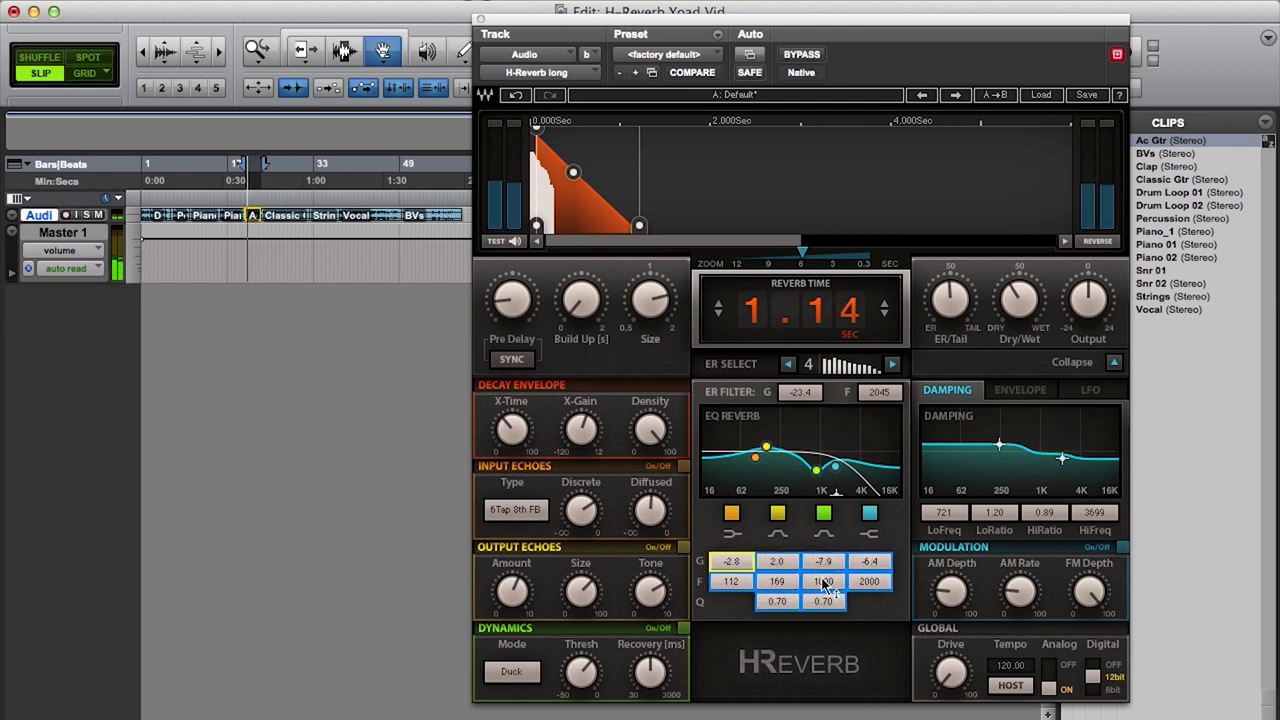
{"action": "left_click", "coordinate": [823, 584], "text": "alt"}
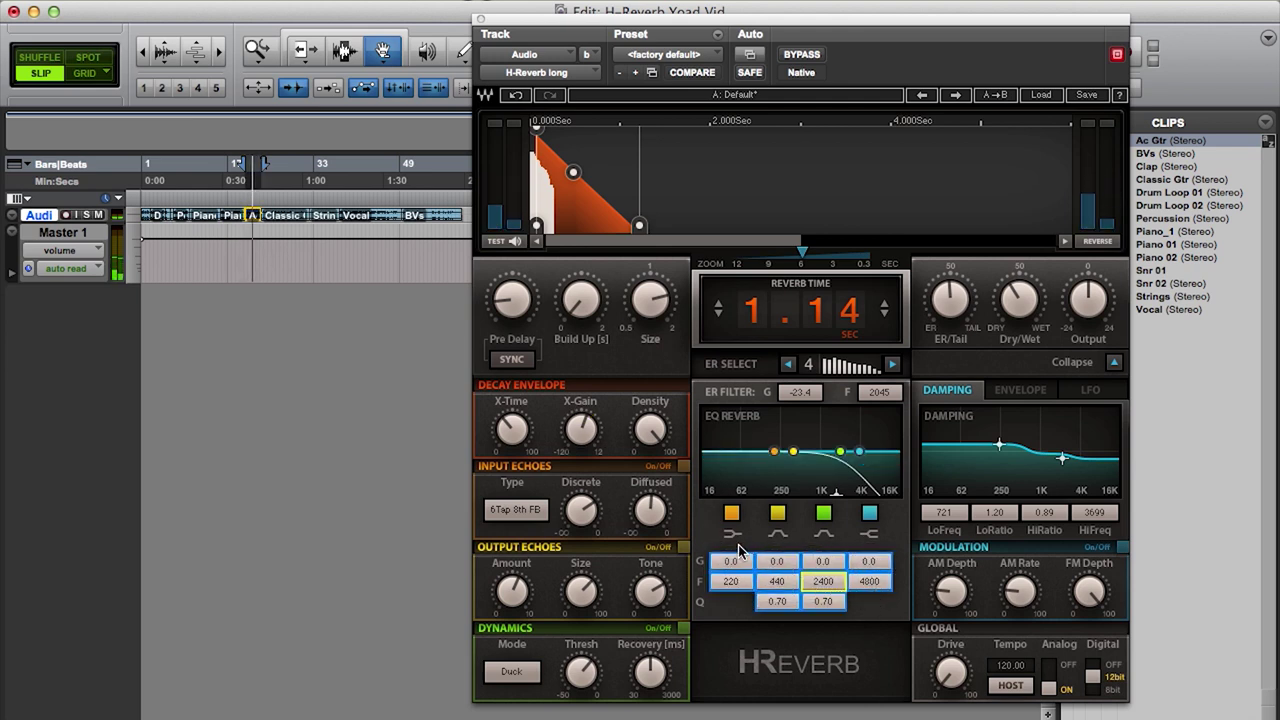
{"action": "left_click", "coordinate": [716, 540]}
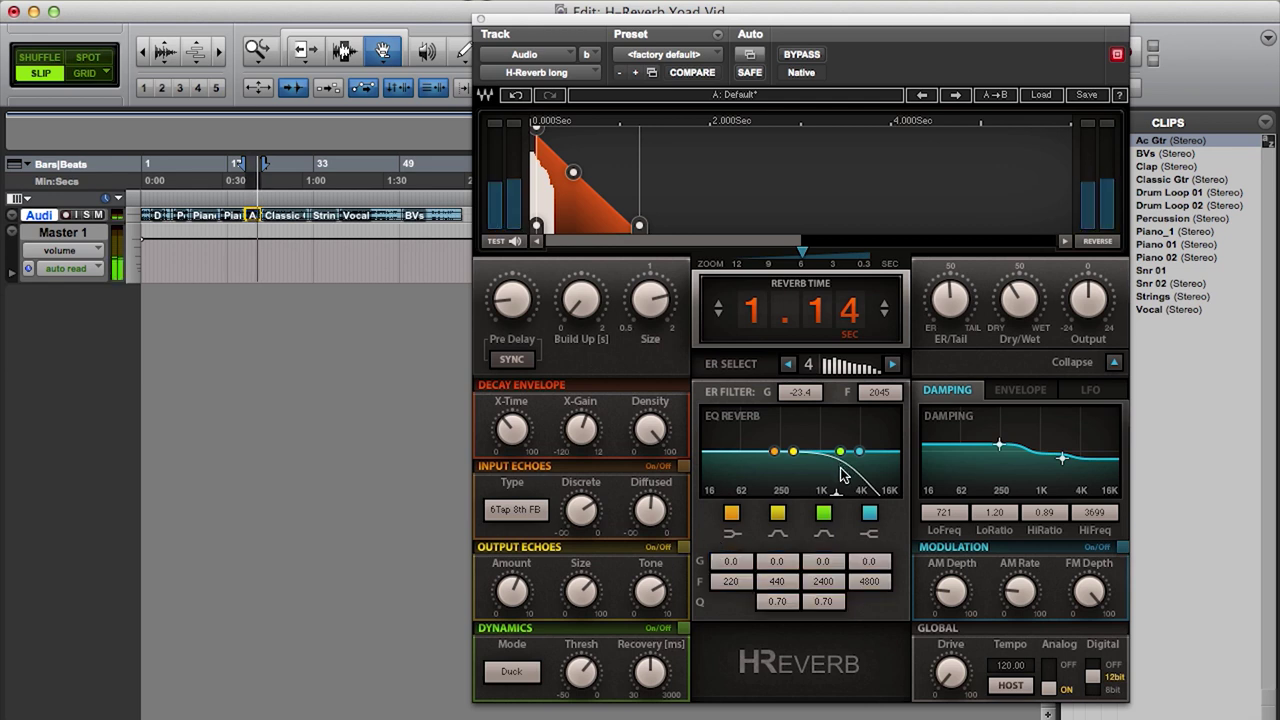
- Isolate the early reflections by setting ER/Tail fully to ER, and use pattern 7 with Size reduced to about 1.09
{"action": "left_click_drag", "start_coordinate": [951, 300], "coordinate": [955, 315]}
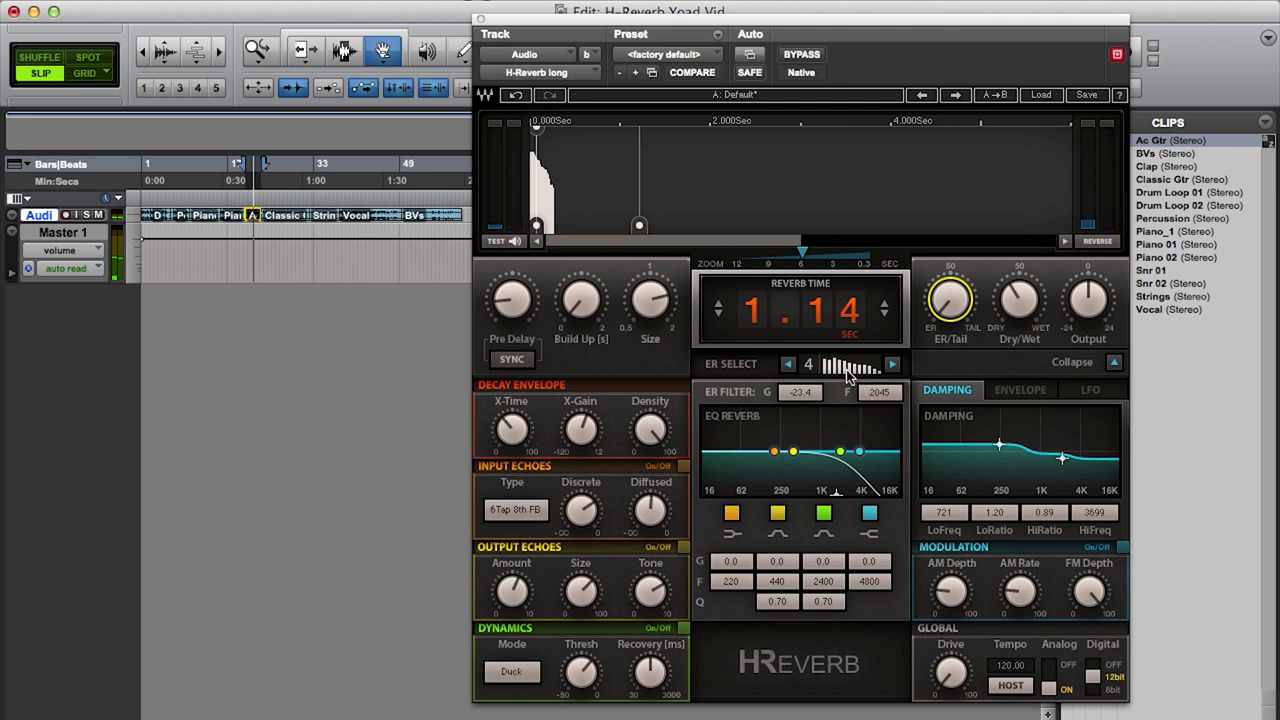
{"action": "left_click", "coordinate": [891, 366]}
{"action": "left_click", "coordinate": [891, 366]}
{"action": "left_click", "coordinate": [891, 366]}
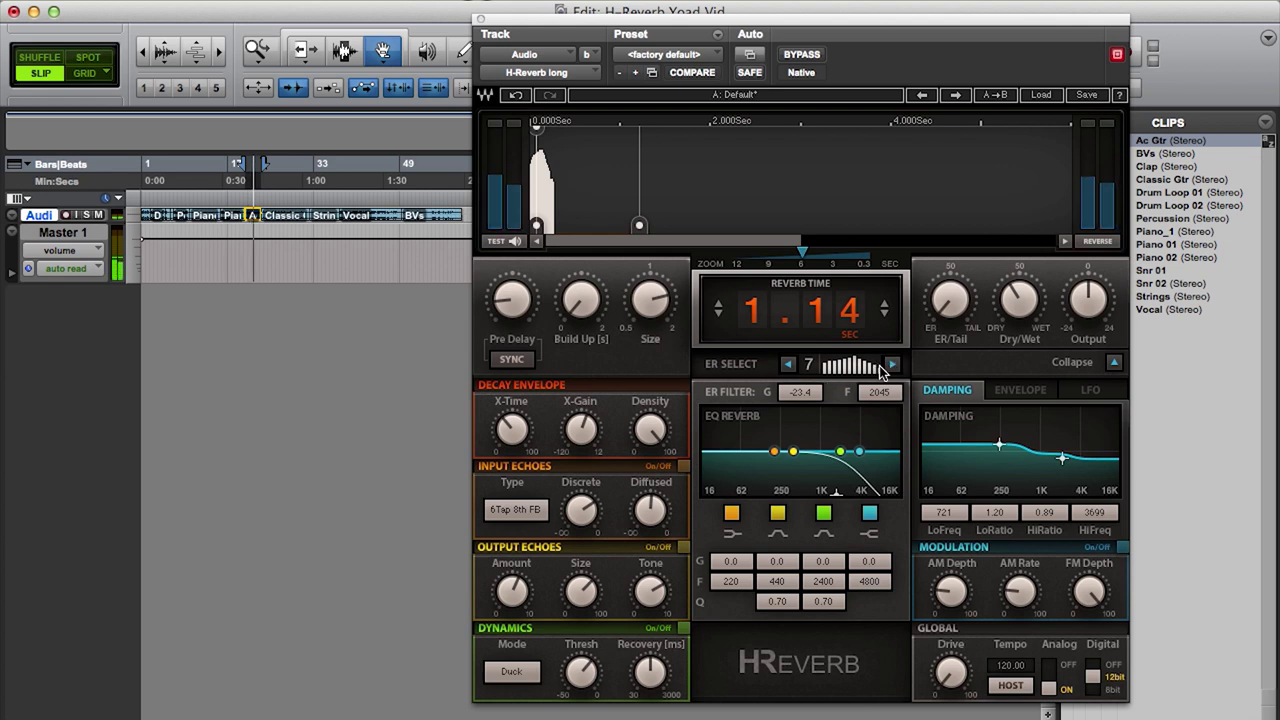
{"action": "left_click_drag", "start_coordinate": [656, 312], "coordinate": [656, 346]}
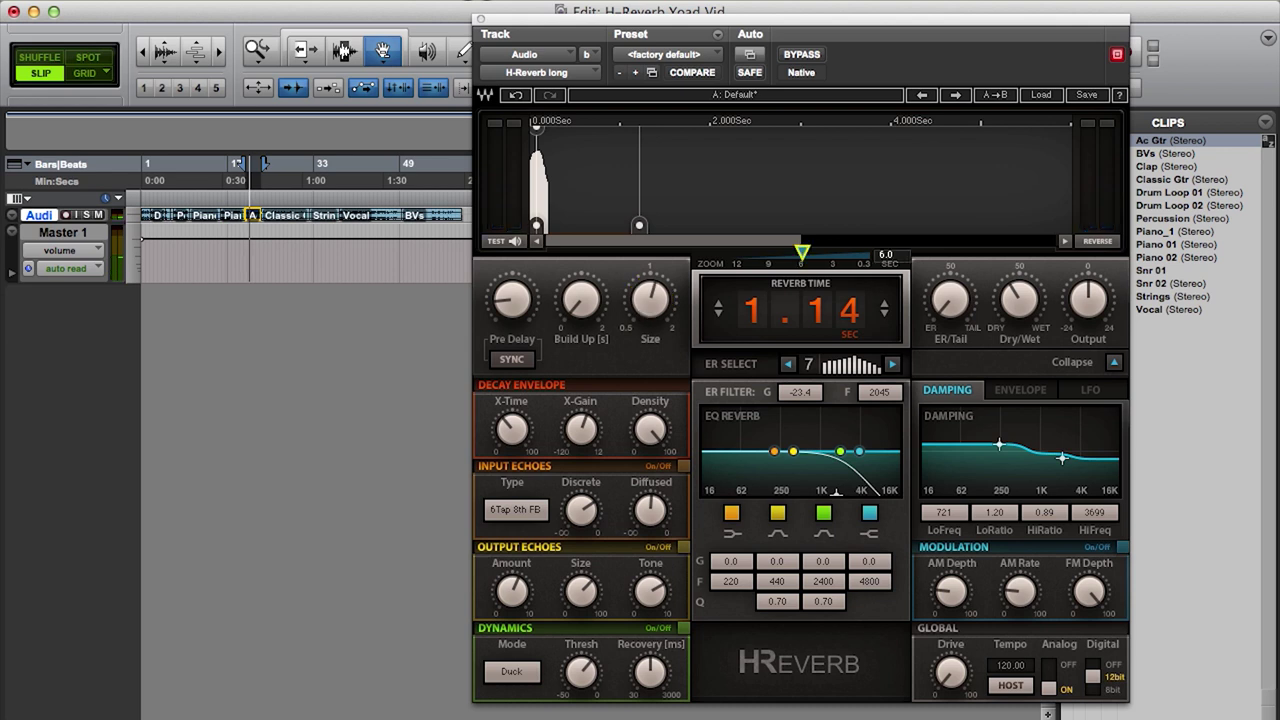
- Compare the early-reflection patterns from 7 down to 2, and return to pattern 7
{"action": "left_click_drag", "start_coordinate": [801, 252], "coordinate": [862, 253]}
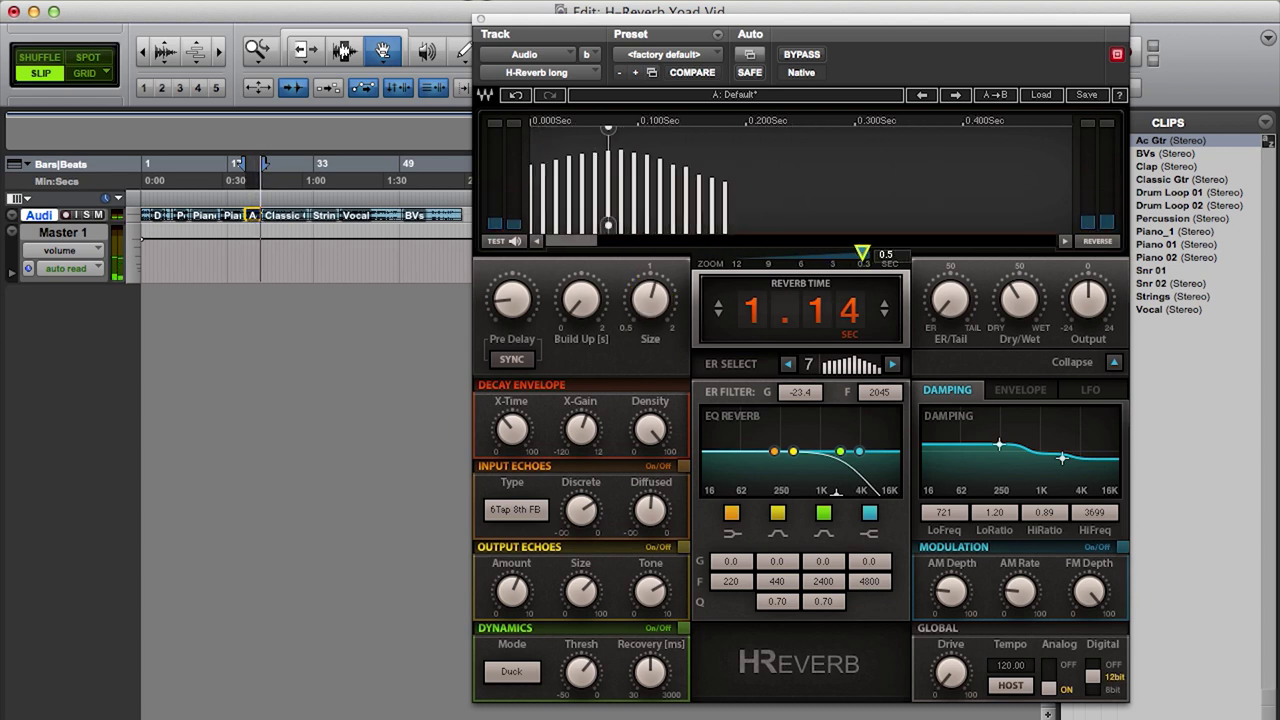
{"action": "left_click", "coordinate": [789, 365]}
{"action": "left_click", "coordinate": [789, 365]}
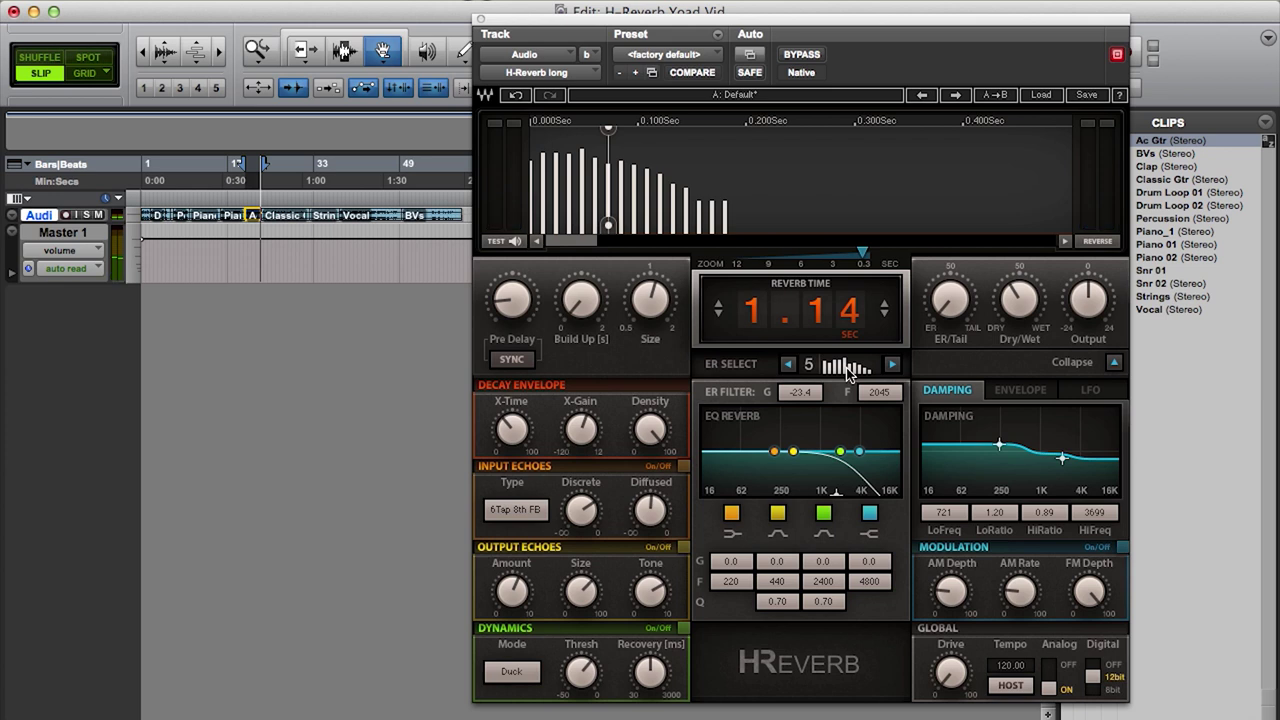
{"action": "left_click", "coordinate": [789, 366]}
{"action": "left_click", "coordinate": [789, 366]}
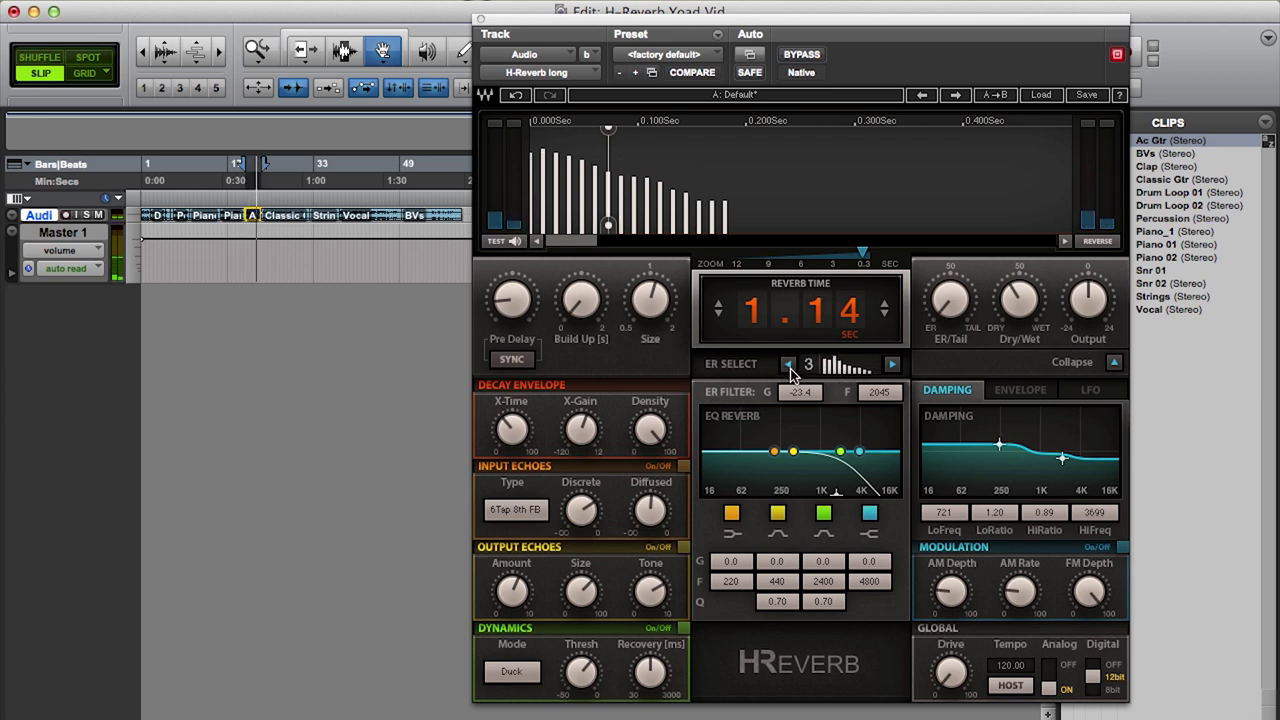
{"action": "left_click", "coordinate": [789, 366]}
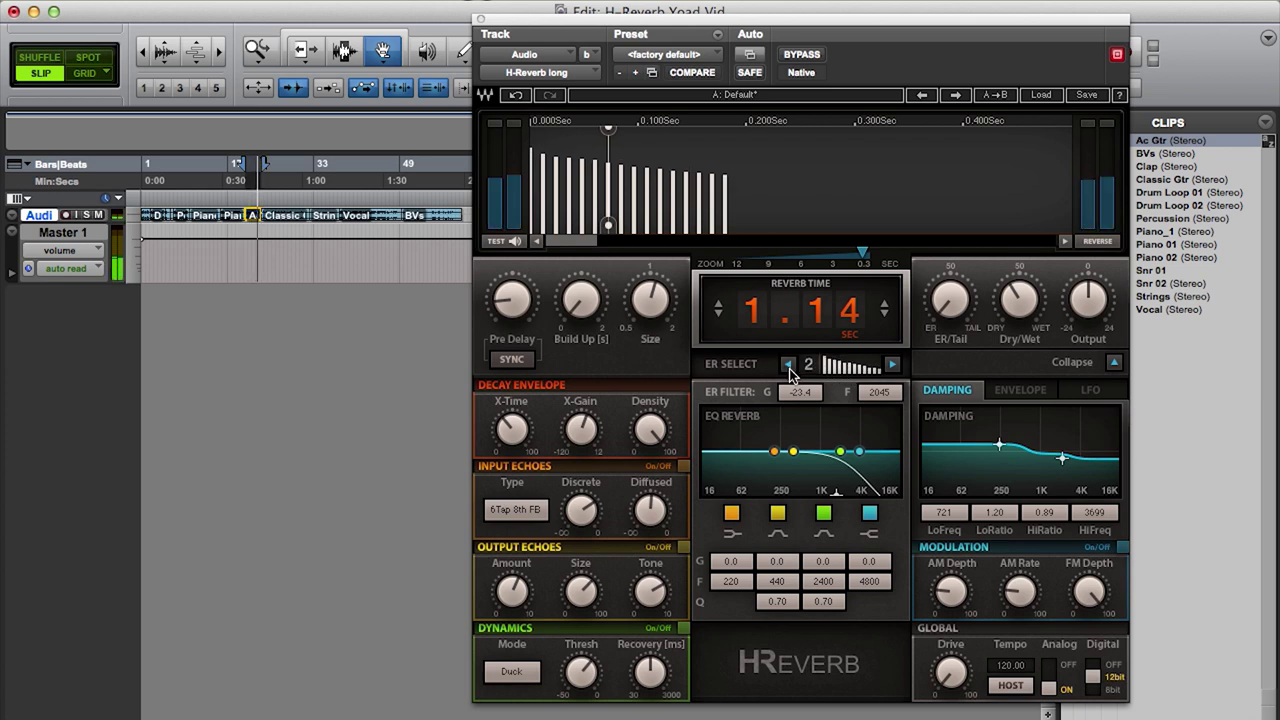
{"action": "left_click", "coordinate": [893, 366]}
{"action": "left_click", "coordinate": [893, 366]}
{"action": "left_click", "coordinate": [893, 366]}
{"action": "left_click", "coordinate": [893, 366]}
{"action": "left_click", "coordinate": [893, 366]}
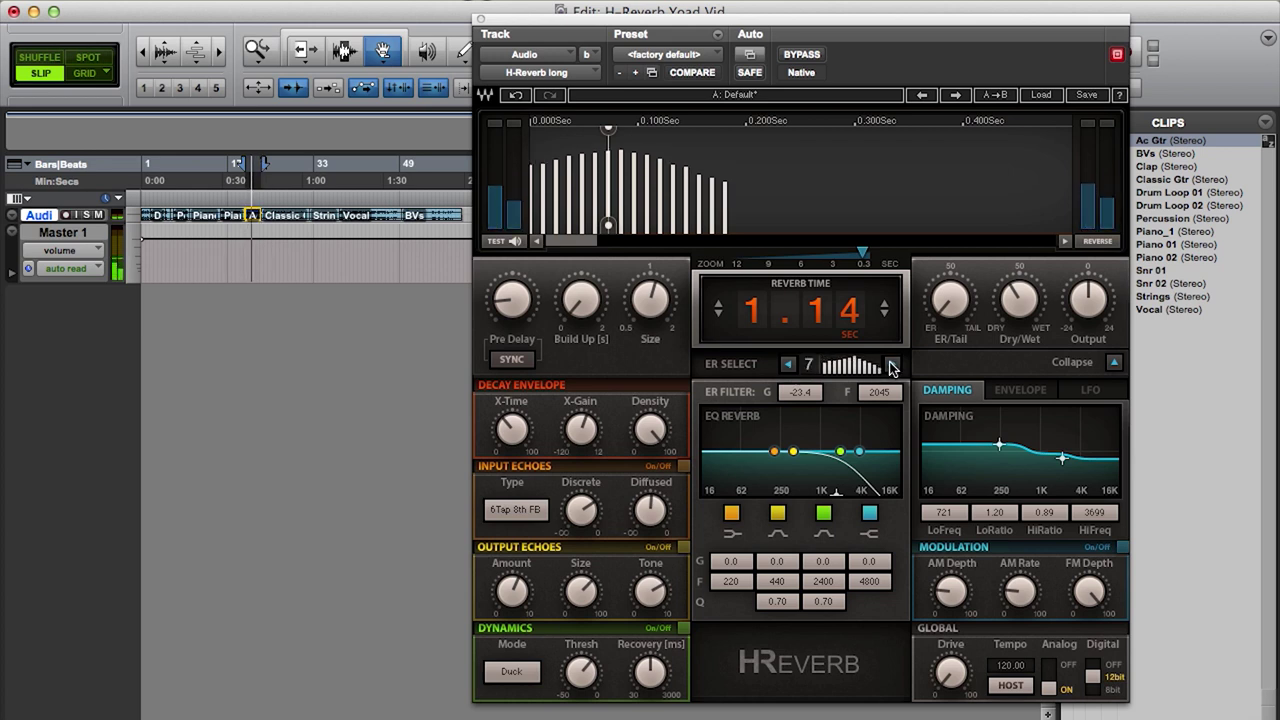
- Bring the reverb tail back by setting ER/Tail well toward Tail, and set the reverb time to 1.15 seconds
{"action": "left_click_drag", "start_coordinate": [654, 304], "coordinate": [654, 304]}
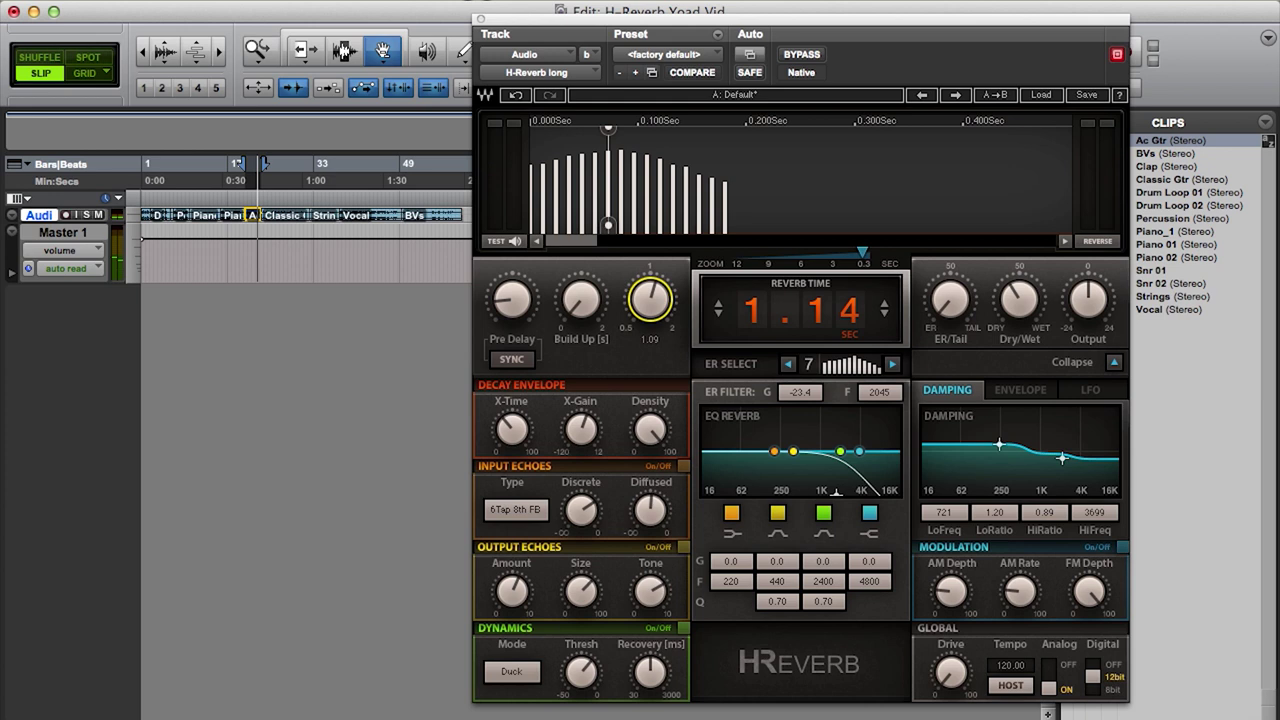
{"action": "left_click", "coordinate": [950, 298]}
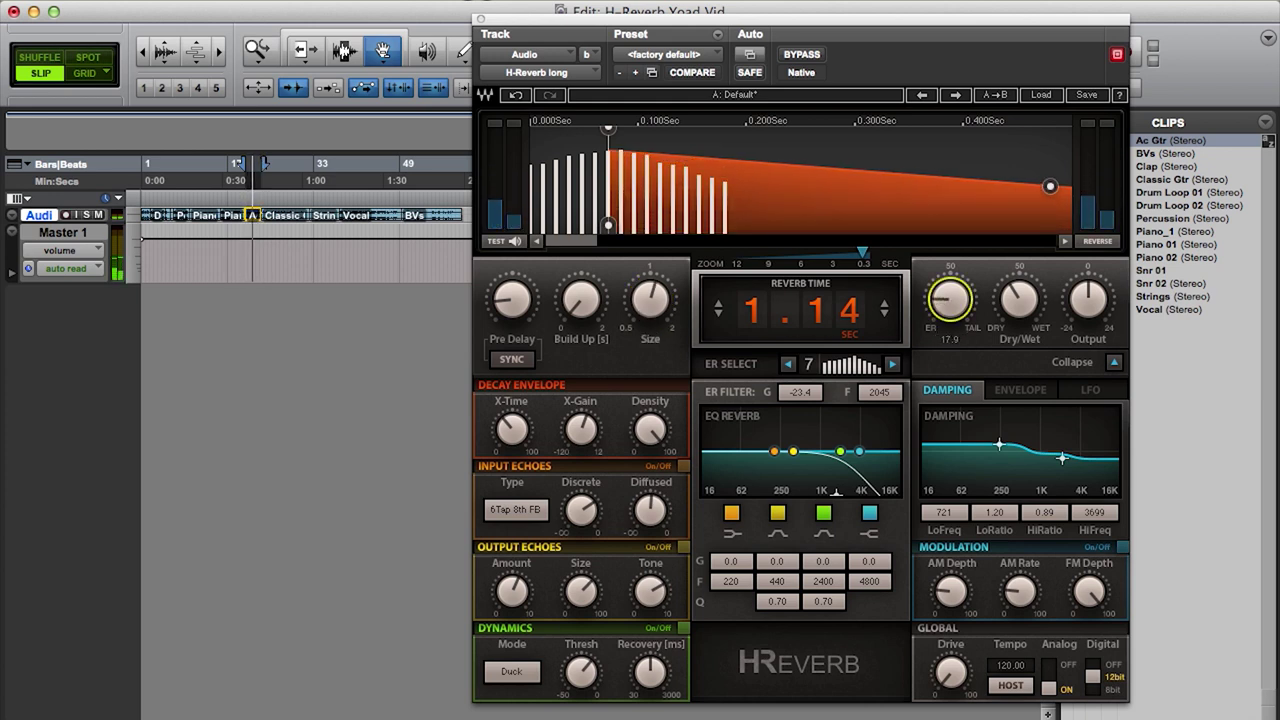
{"action": "left_click_drag", "start_coordinate": [862, 257], "coordinate": [841, 254]}
{"action": "mouse_move", "coordinate": [966, 292]}
{"action": "left_mouse_down"}
{"action": "mouse_move", "coordinate": [966, 268]}
{"action": "mouse_move", "coordinate": [950, 288]}
{"action": "mouse_move", "coordinate": [958, 307]}
{"action": "mouse_move", "coordinate": [950, 295]}
{"action": "left_mouse_up"}
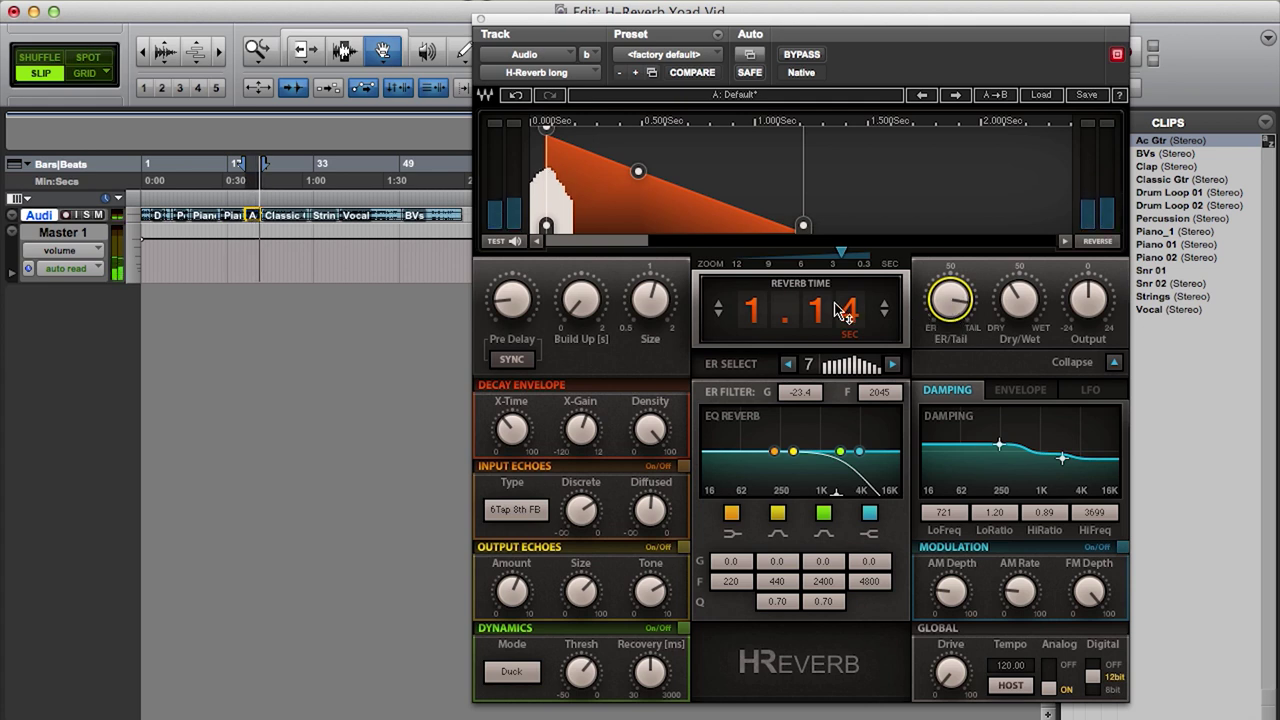
{"action": "left_click_drag", "start_coordinate": [836, 306], "coordinate": [836, 300]}
- Shape the reverb EQ with a 3.8 dB boost at 618 Hz and a high-shelf cut of -14.2 dB at 2969 Hz
{"action": "left_click_drag", "start_coordinate": [793, 452], "coordinate": [846, 486]}
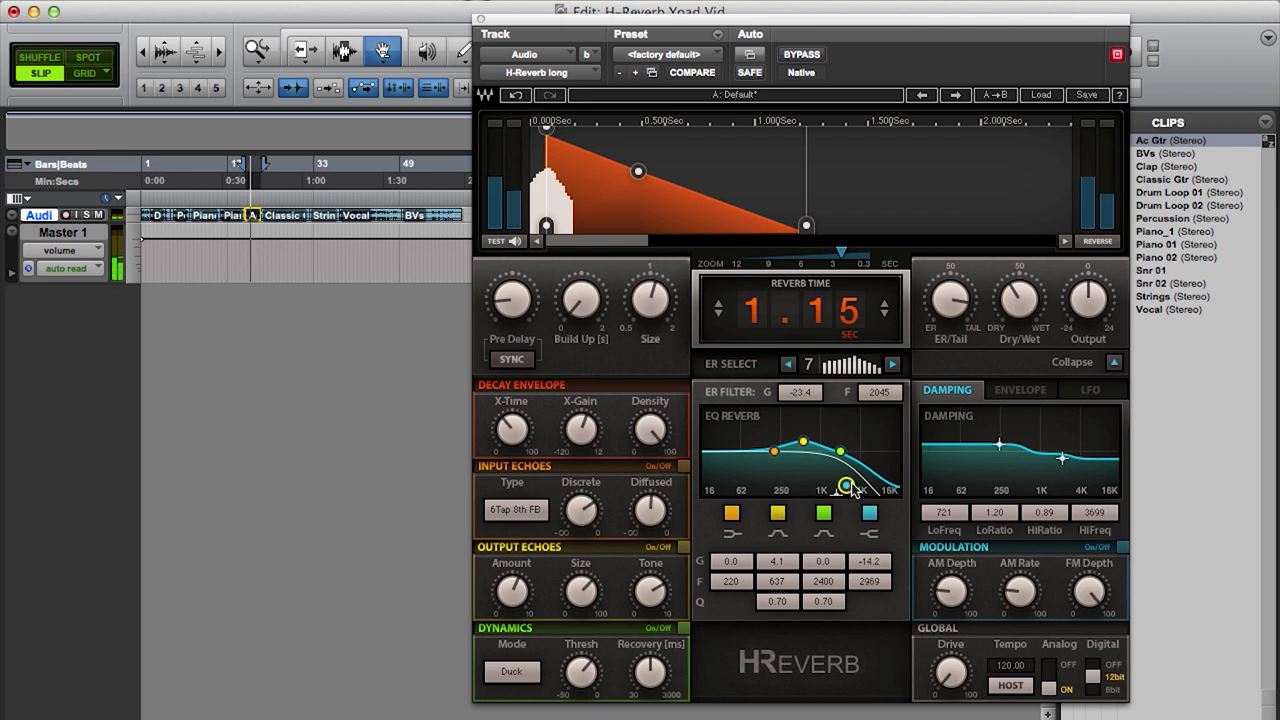
{"action": "left_click", "coordinate": [804, 443]}
{"action": "left_click_drag", "start_coordinate": [803, 441], "coordinate": [808, 444]}
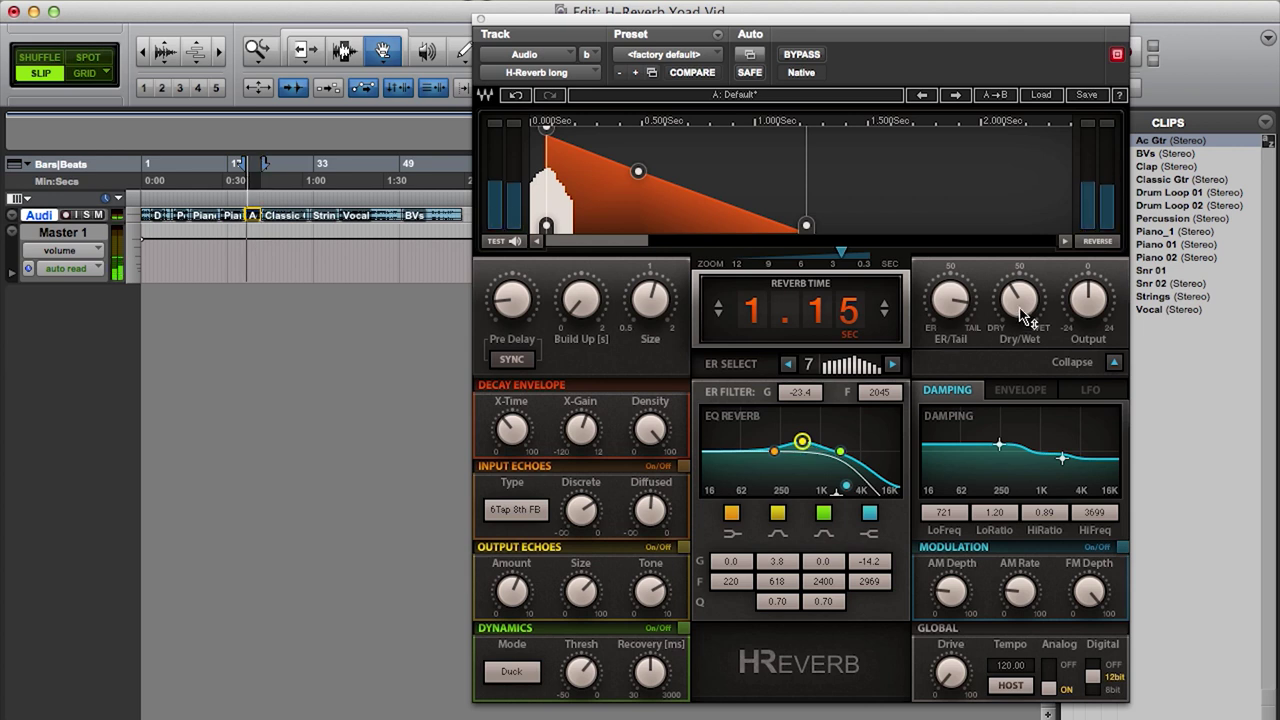
- Lower Dry/Wet to 0.0 to compare the dry guitar, and set the mix to 25.1
{"action": "left_click_drag", "start_coordinate": [1019, 308], "coordinate": [1019, 312]}
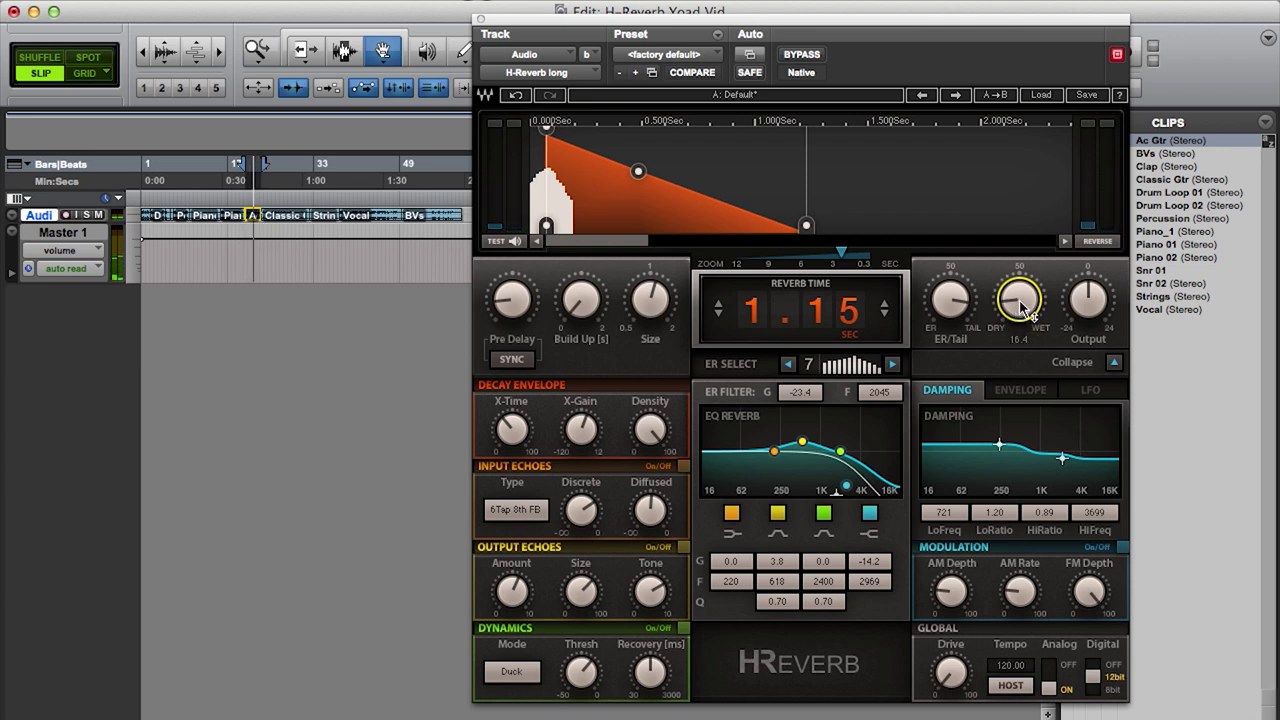
{"action": "left_click_drag", "start_coordinate": [1019, 299], "coordinate": [1018, 322]}
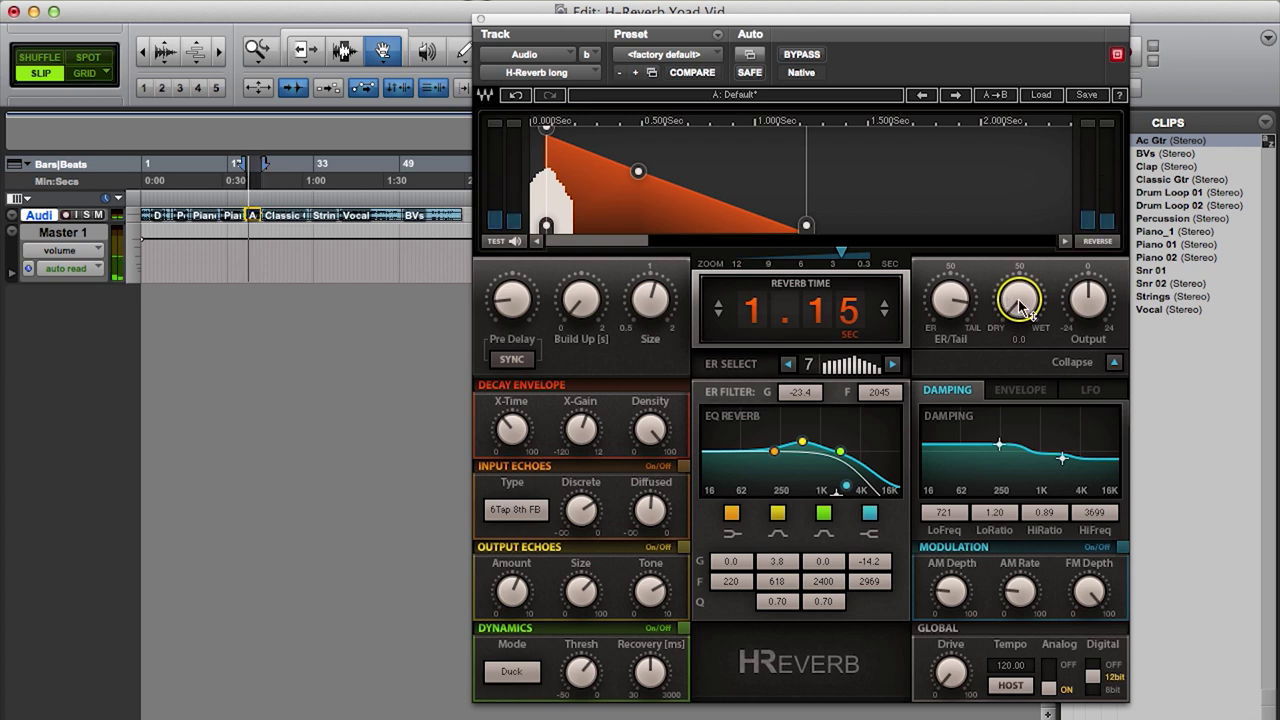
{"action": "left_click_drag", "start_coordinate": [1019, 305], "coordinate": [1019, 275]}
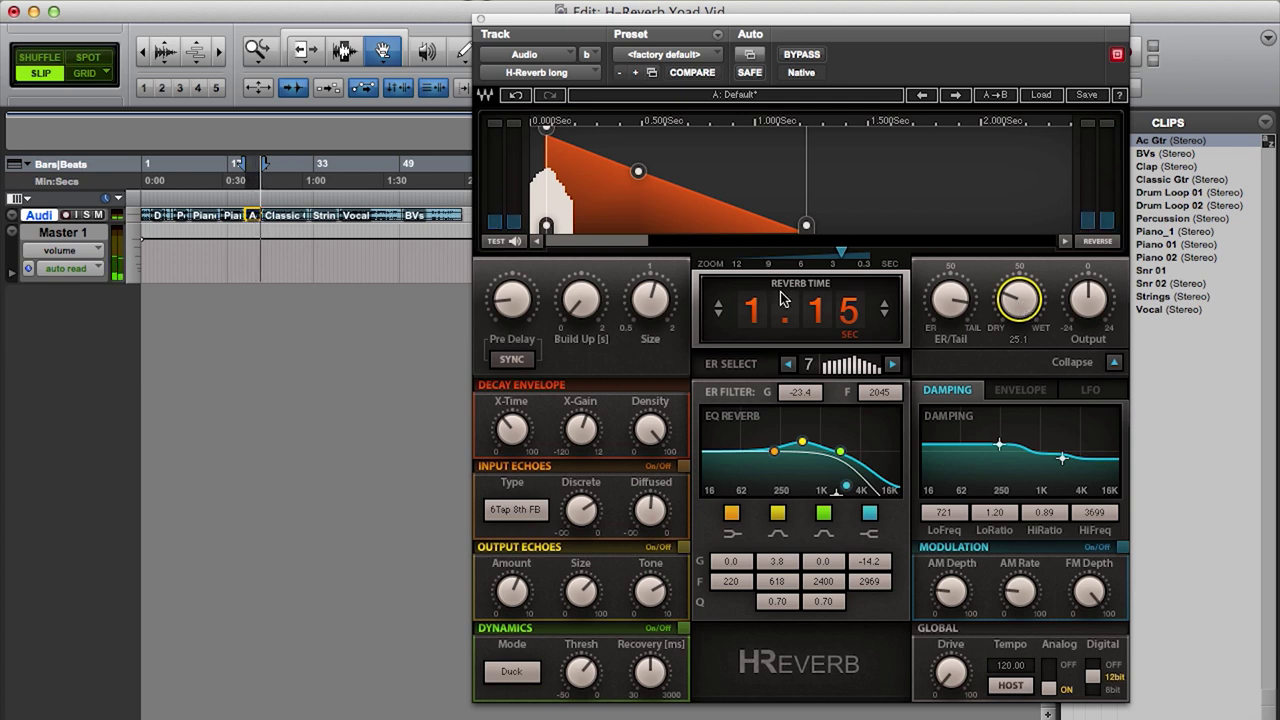
- Drop the pre-delay to its minimum in favour of a moderate Build Up, and lower the Dry/Wet mix slightly
{"action": "left_click_drag", "start_coordinate": [512, 300], "coordinate": [512, 280]}
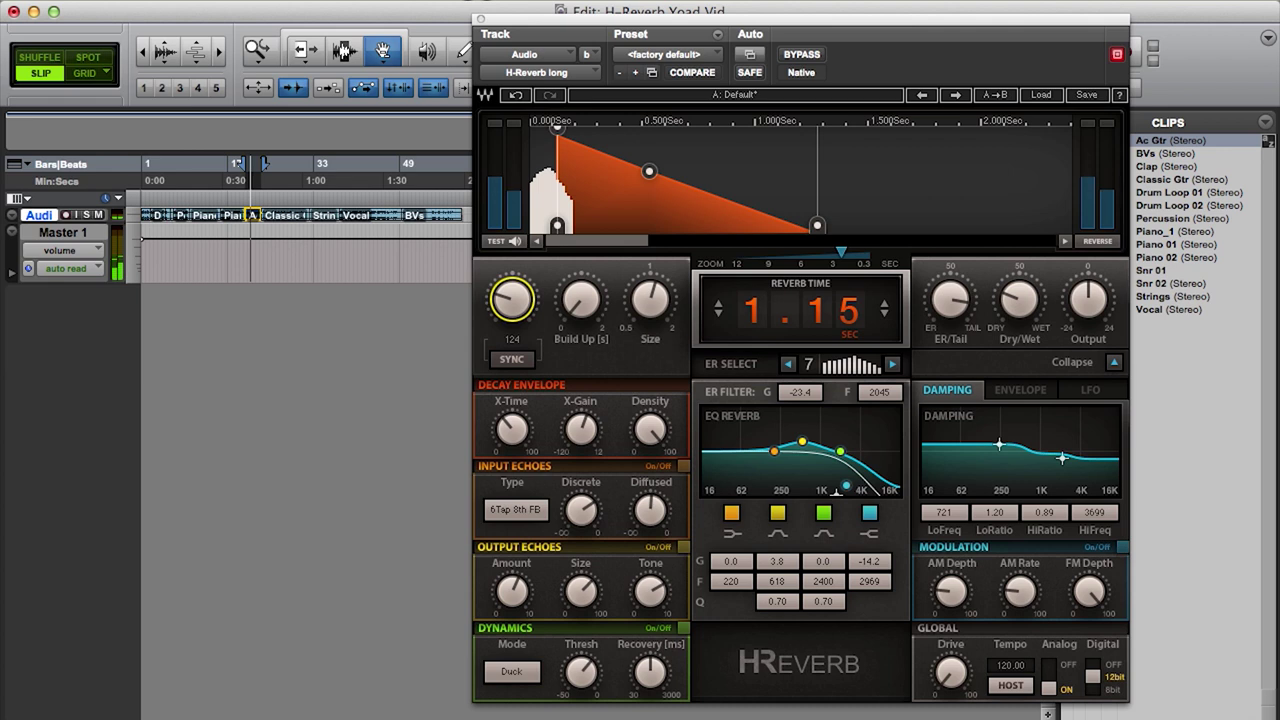
{"action": "left_click_drag", "start_coordinate": [512, 280], "coordinate": [510, 310]}
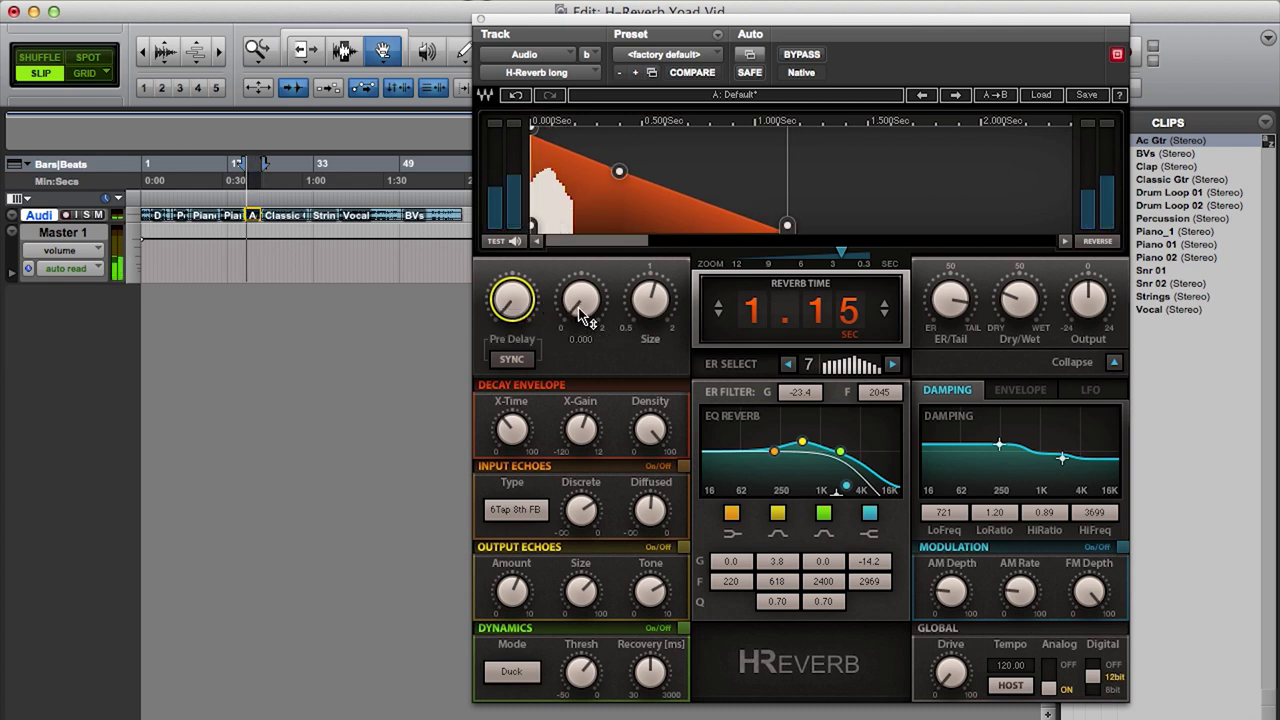
{"action": "left_click_drag", "start_coordinate": [587, 316], "coordinate": [588, 295]}
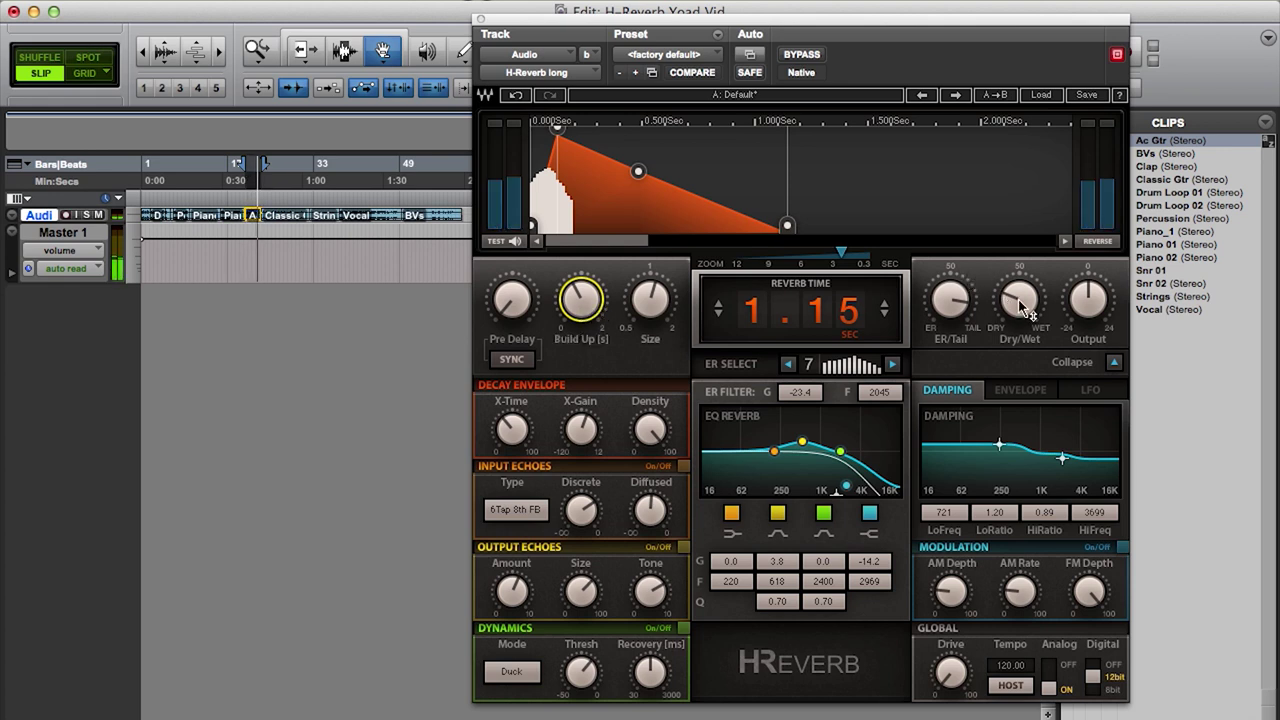
{"action": "left_click_drag", "start_coordinate": [1020, 313], "coordinate": [1019, 302]}
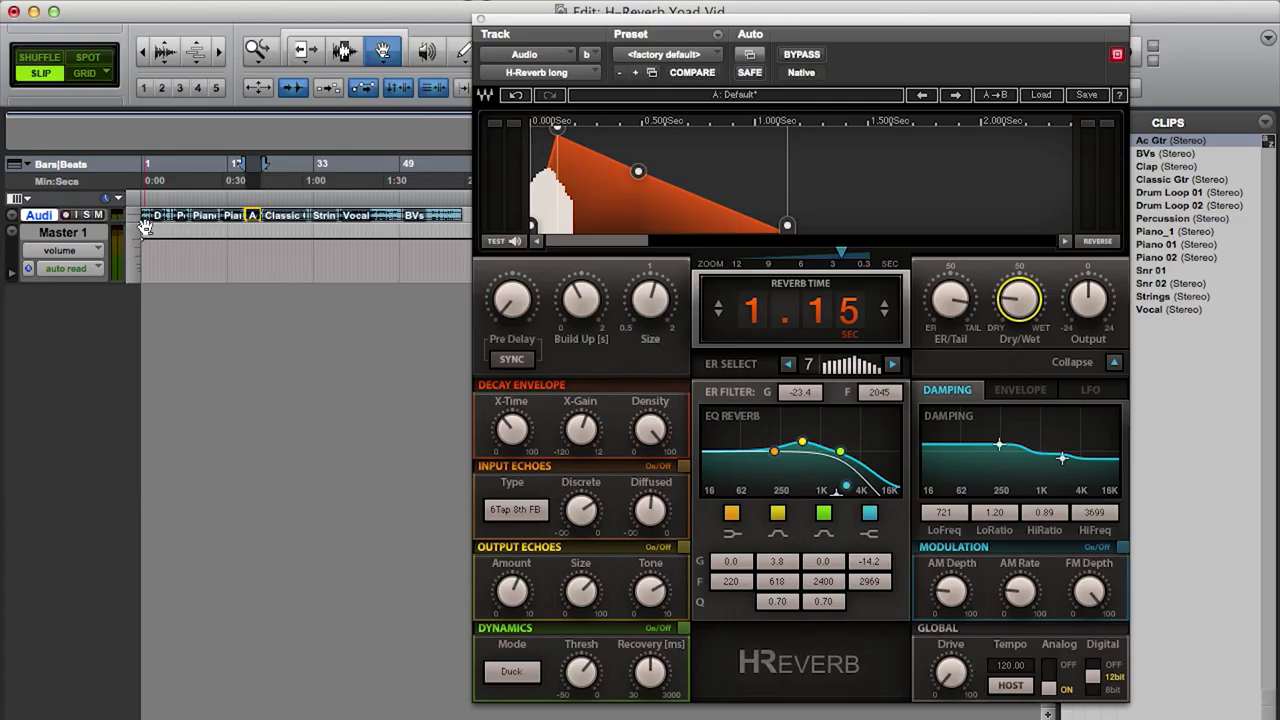
- Select the Drum Loop 02 clip in the timeline and start playback
{"action": "left_click", "coordinate": [171, 222]}
{"action": "left_click", "coordinate": [155, 218]}
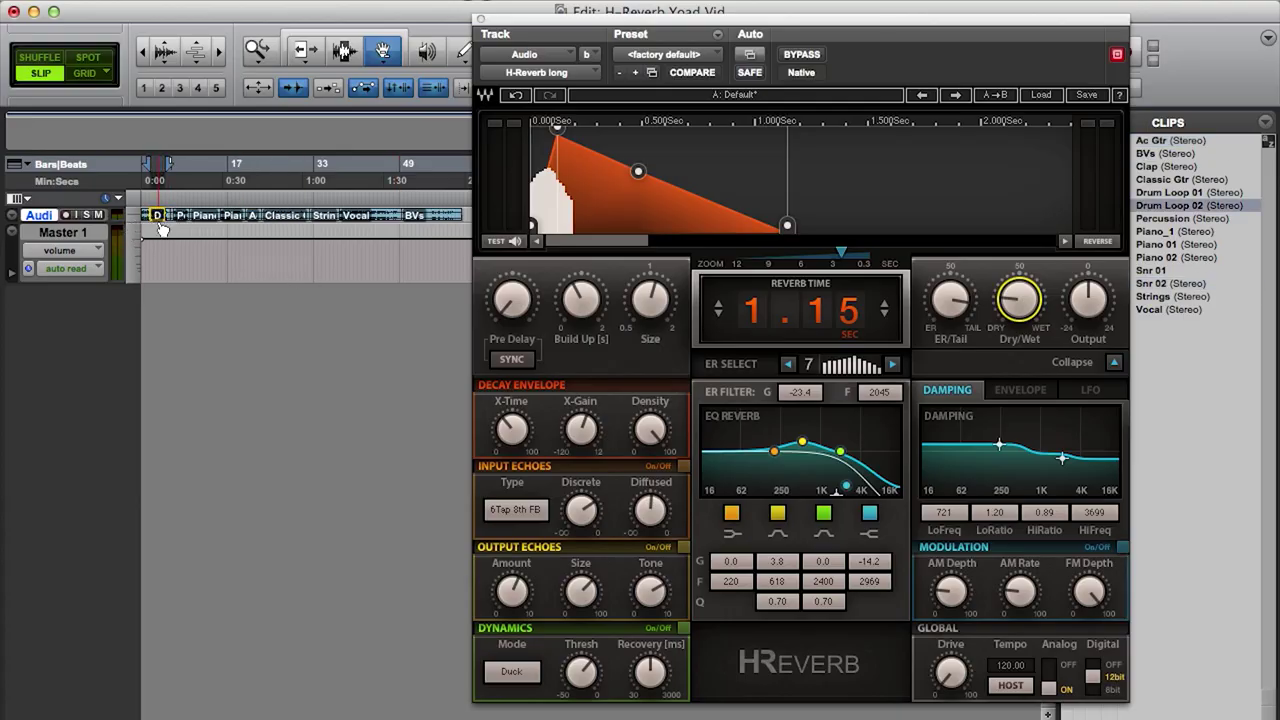
{"action": "key", "text": "space"}
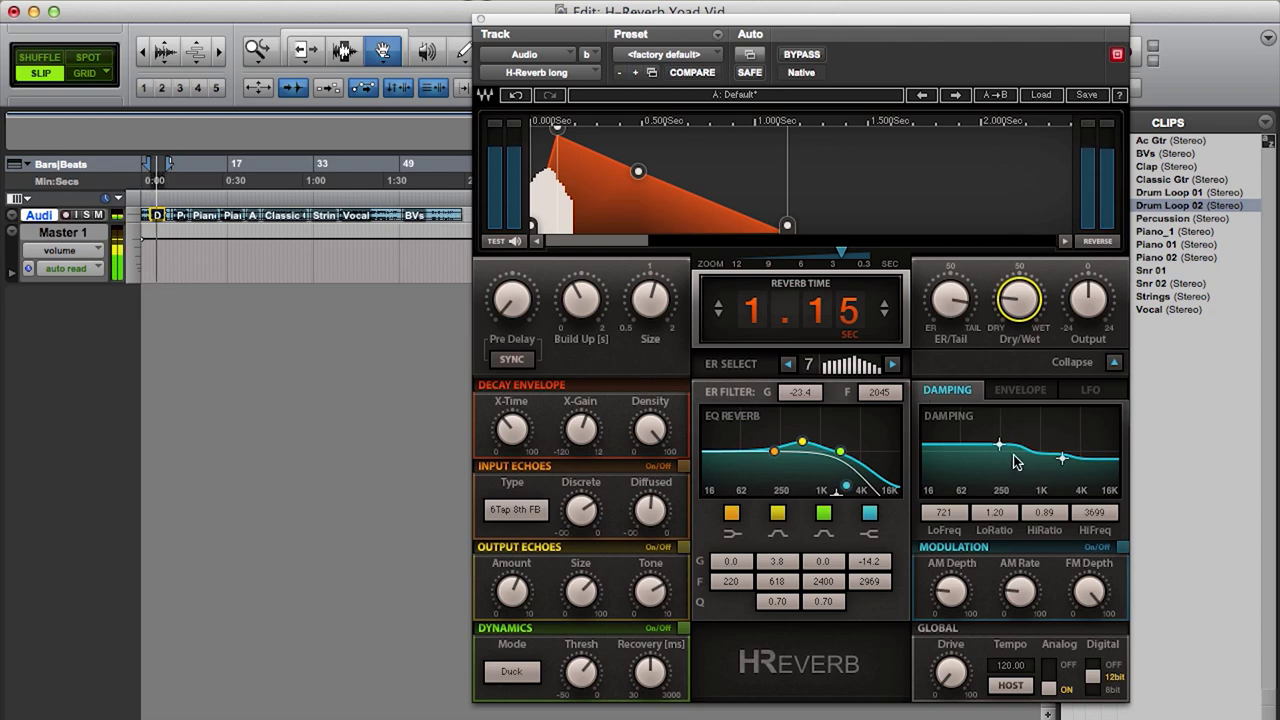
- Reset the damping to flat, with both ratios at 1.00, LoFreq at 240 and HiFreq at 2400
{"action": "left_click_drag", "start_coordinate": [923, 489], "coordinate": [1128, 514]}
{"action": "left_click", "coordinate": [1103, 512], "text": "alt"}
{"action": "left_click", "coordinate": [1034, 487]}
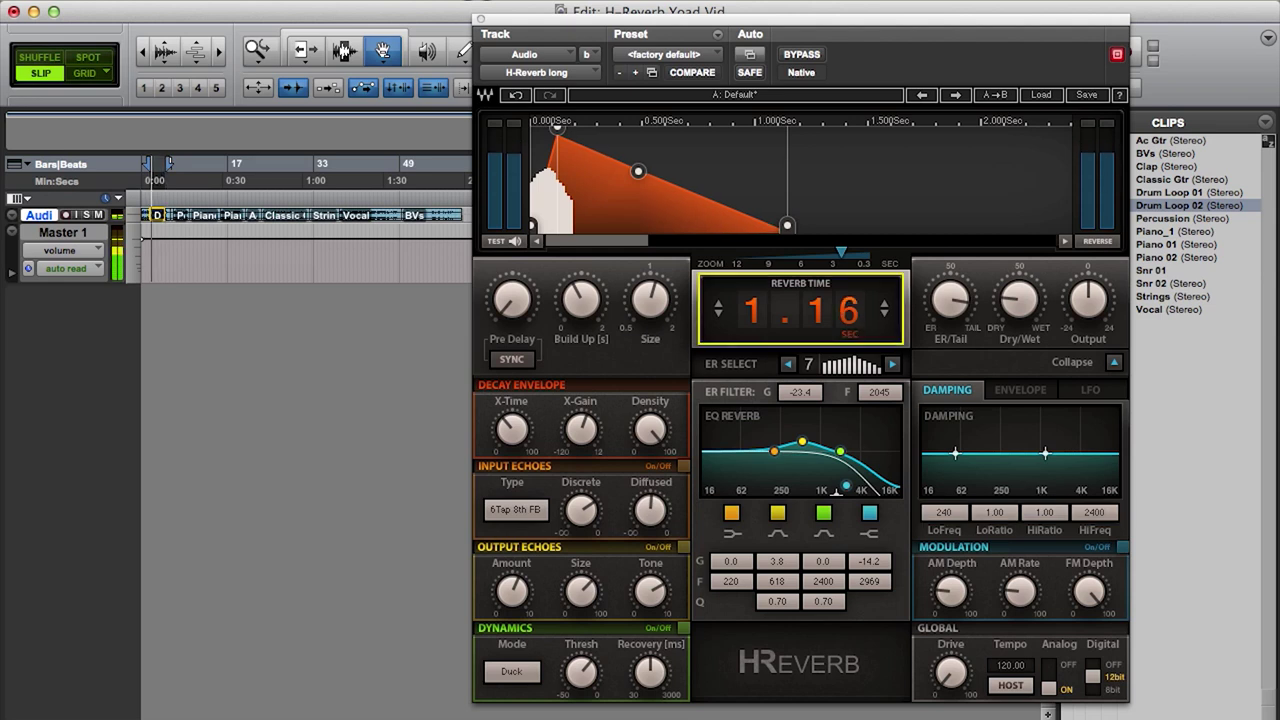
- Extend the reverb time to 2.20 seconds, and set ER/Tail fully to Tail with Dry/Wet raised above the midpoint
{"action": "left_click_drag", "start_coordinate": [790, 225], "coordinate": [1025, 225]}
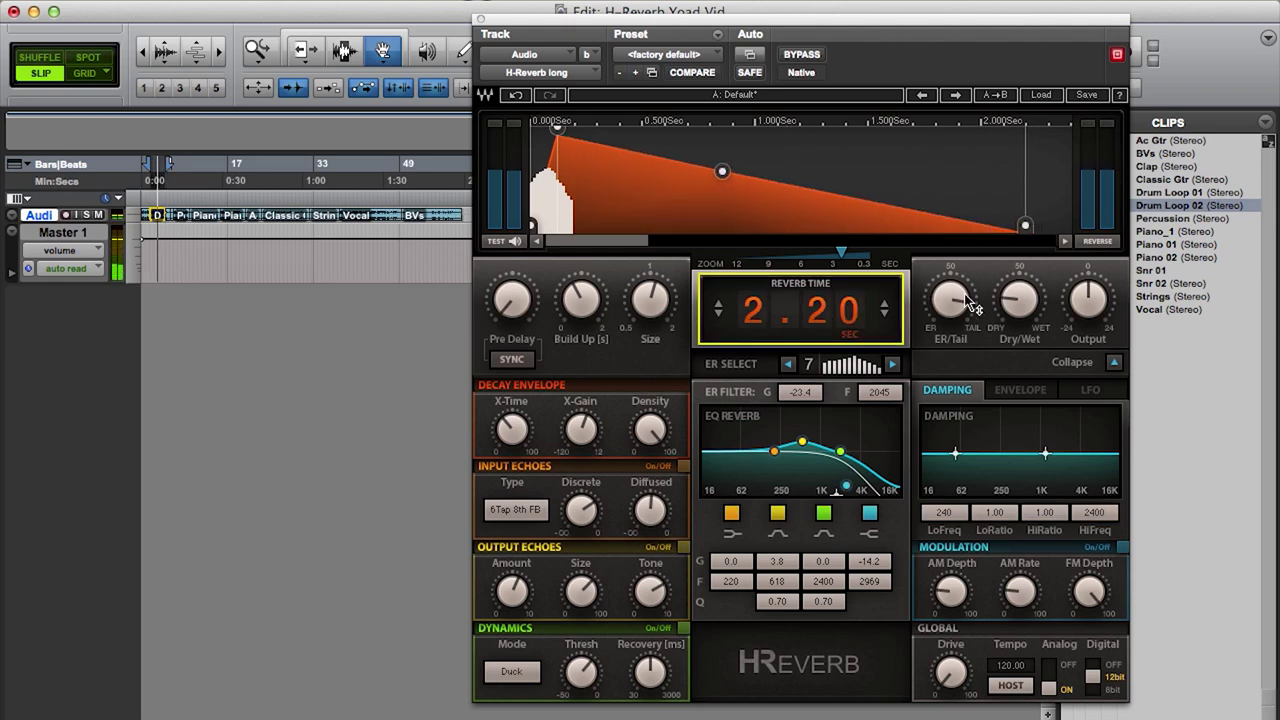
{"action": "left_click_drag", "start_coordinate": [960, 300], "coordinate": [1019, 310]}
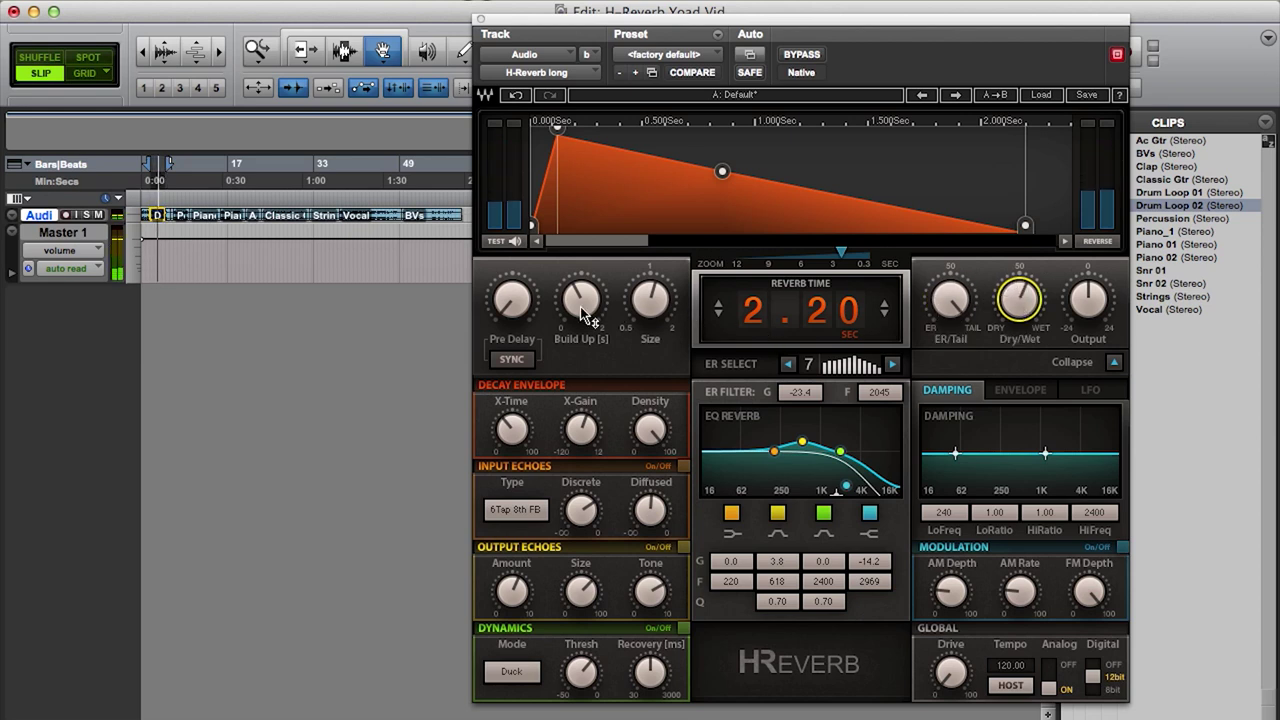
- Remove the tail's Build Up entirely and raise the Dry/Wet mix further toward Wet
{"action": "left_click_drag", "start_coordinate": [580, 304], "coordinate": [612, 612]}
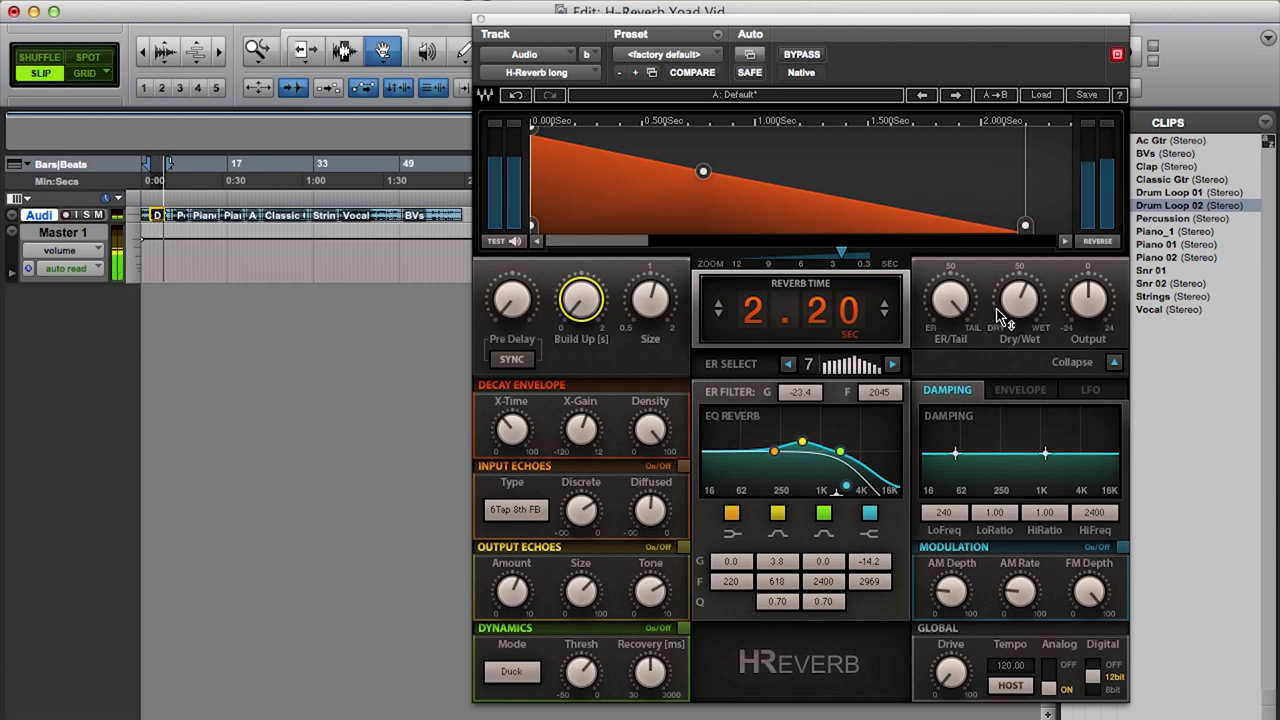
{"action": "left_click_drag", "start_coordinate": [1019, 298], "coordinate": [1019, 284]}
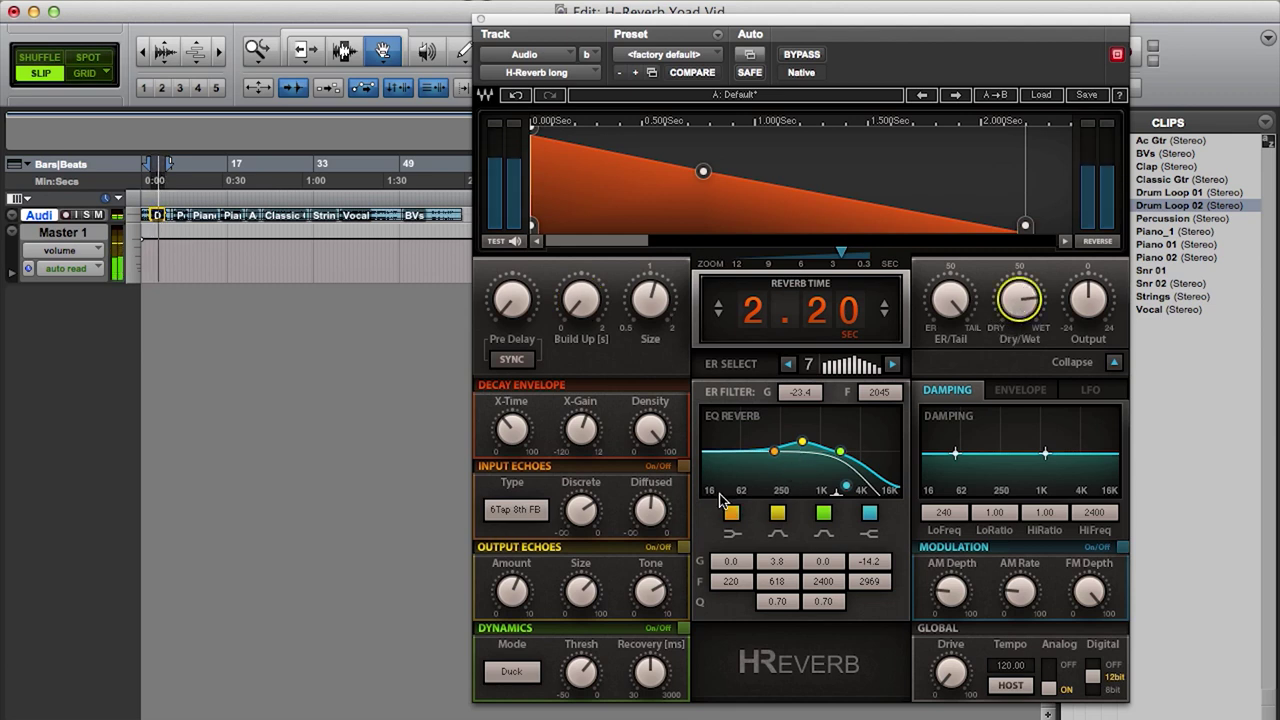
- Reset the reverb EQ bands to flat, and set the damping's HiRatio to 0.51 with HiFreq at 1000
{"action": "left_click_drag", "start_coordinate": [709, 546], "coordinate": [893, 582]}
{"action": "left_click", "coordinate": [870, 583], "text": "alt"}
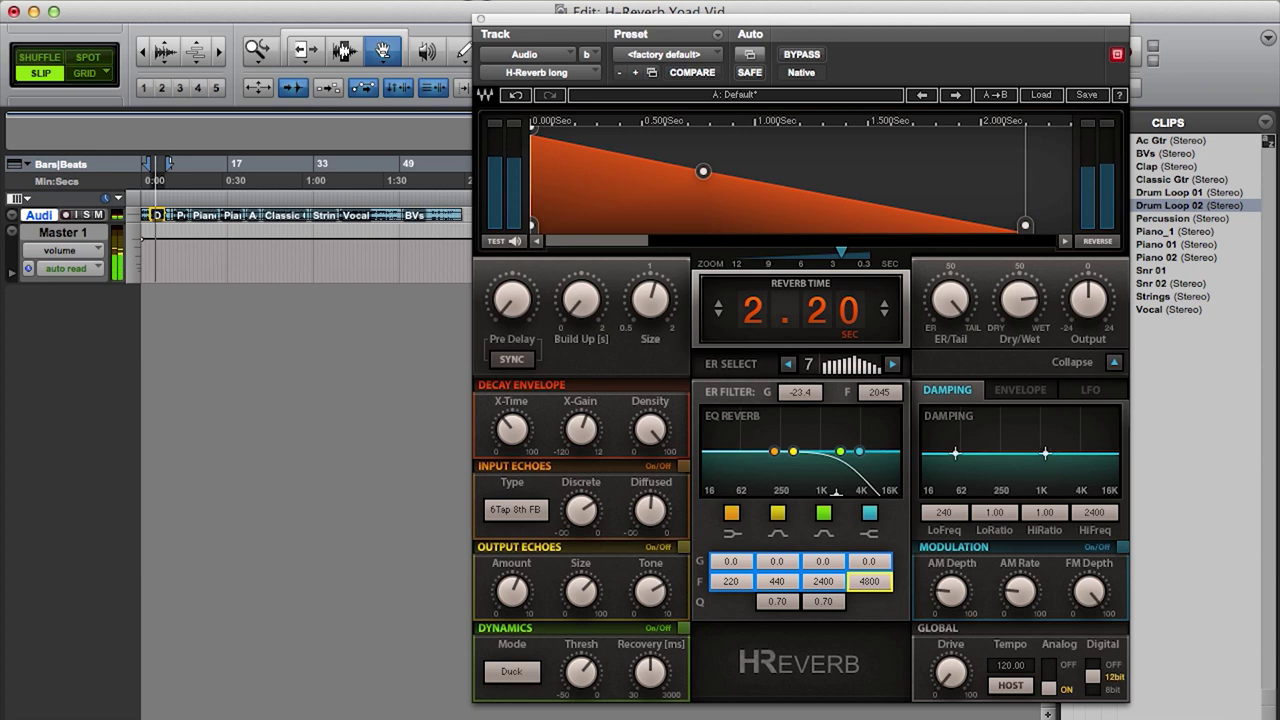
{"action": "left_click_drag", "start_coordinate": [1045, 453], "coordinate": [1011, 476]}
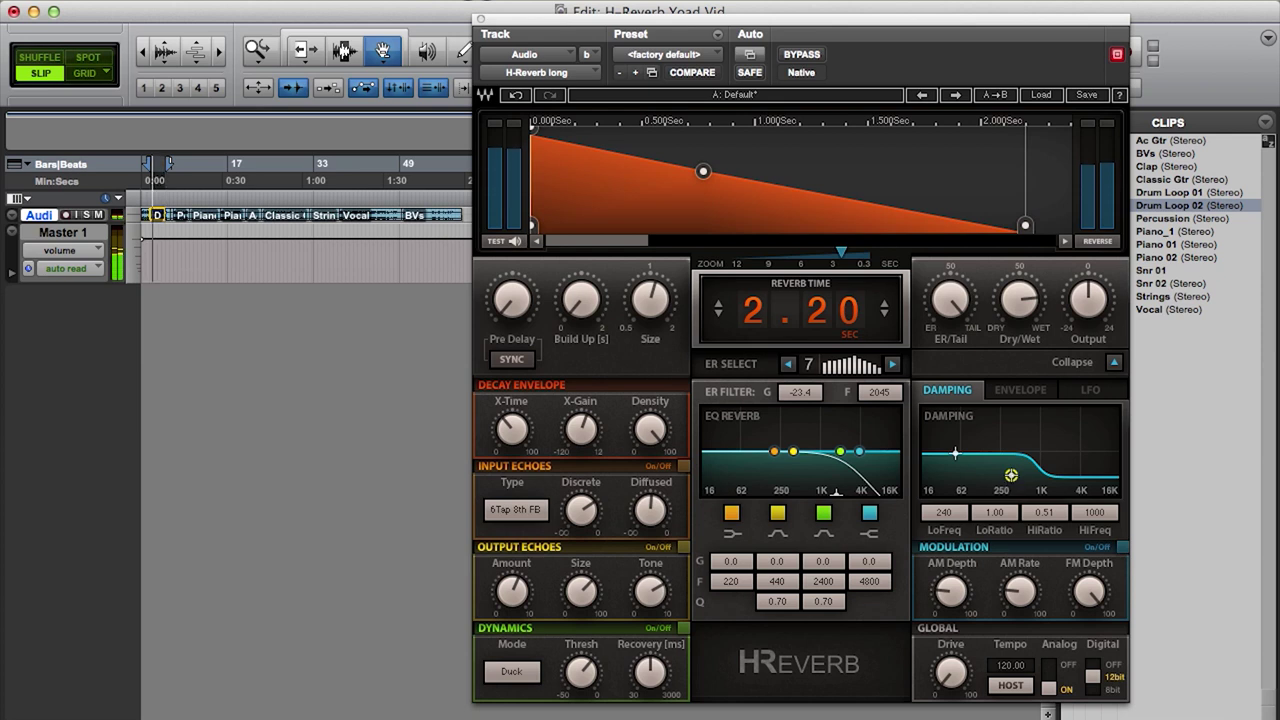
- Shape the damping with LoFreq 439, LoRatio 0.43, HiRatio 0.28 and HiFreq 3127 so both lows and highs decay faster
{"action": "left_click_drag", "start_coordinate": [1011, 476], "coordinate": [1019, 431]}
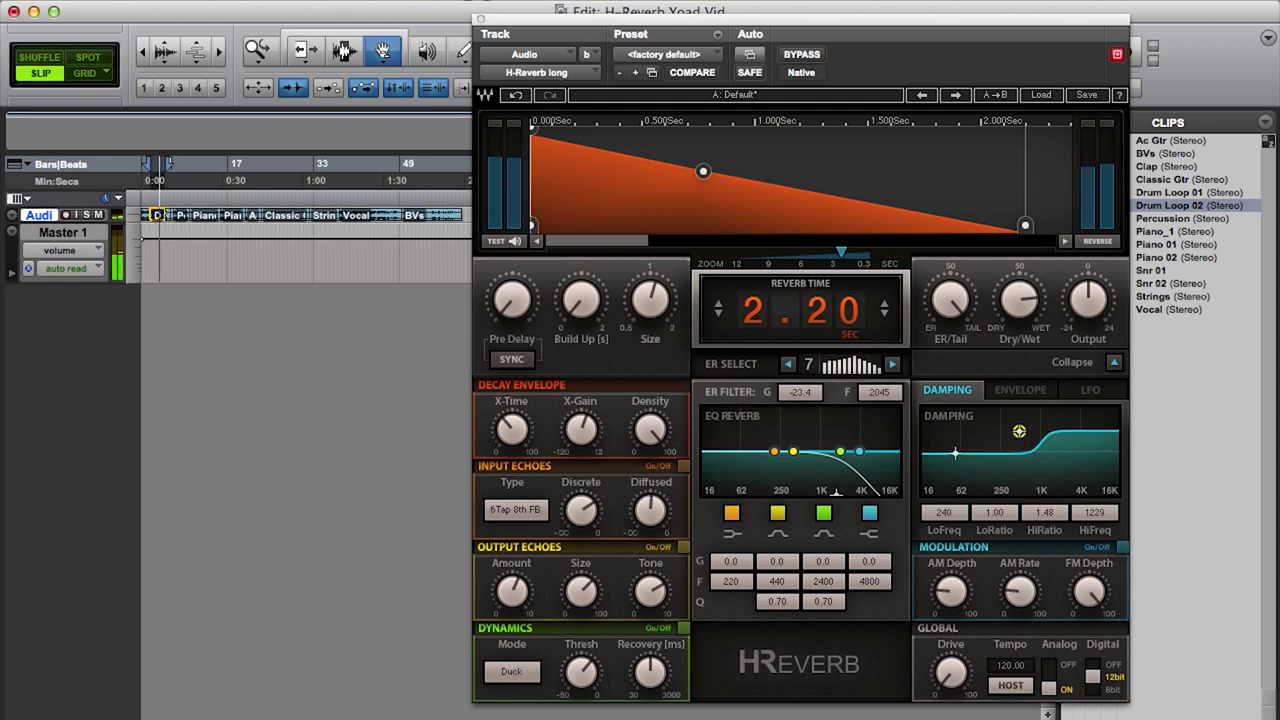
{"action": "left_click_drag", "start_coordinate": [1019, 431], "coordinate": [981, 480]}
{"action": "left_click", "coordinate": [955, 454]}
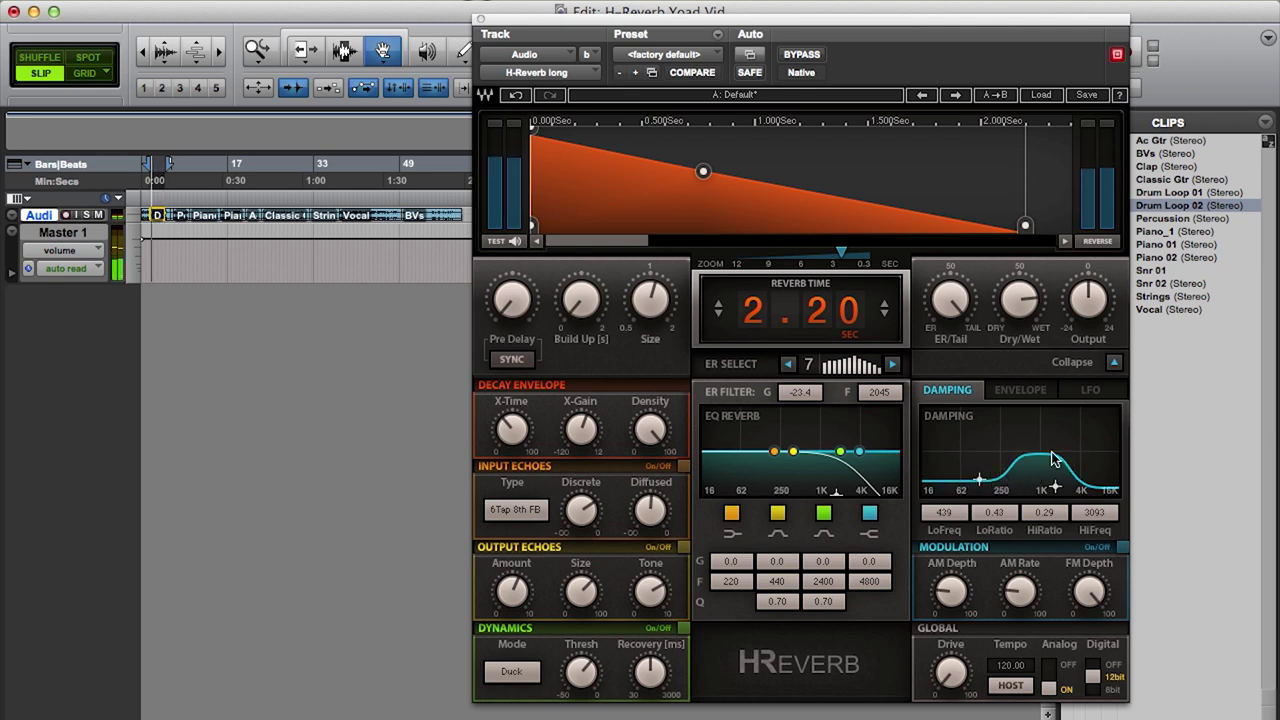
{"action": "left_click_drag", "start_coordinate": [1058, 487], "coordinate": [1061, 492]}
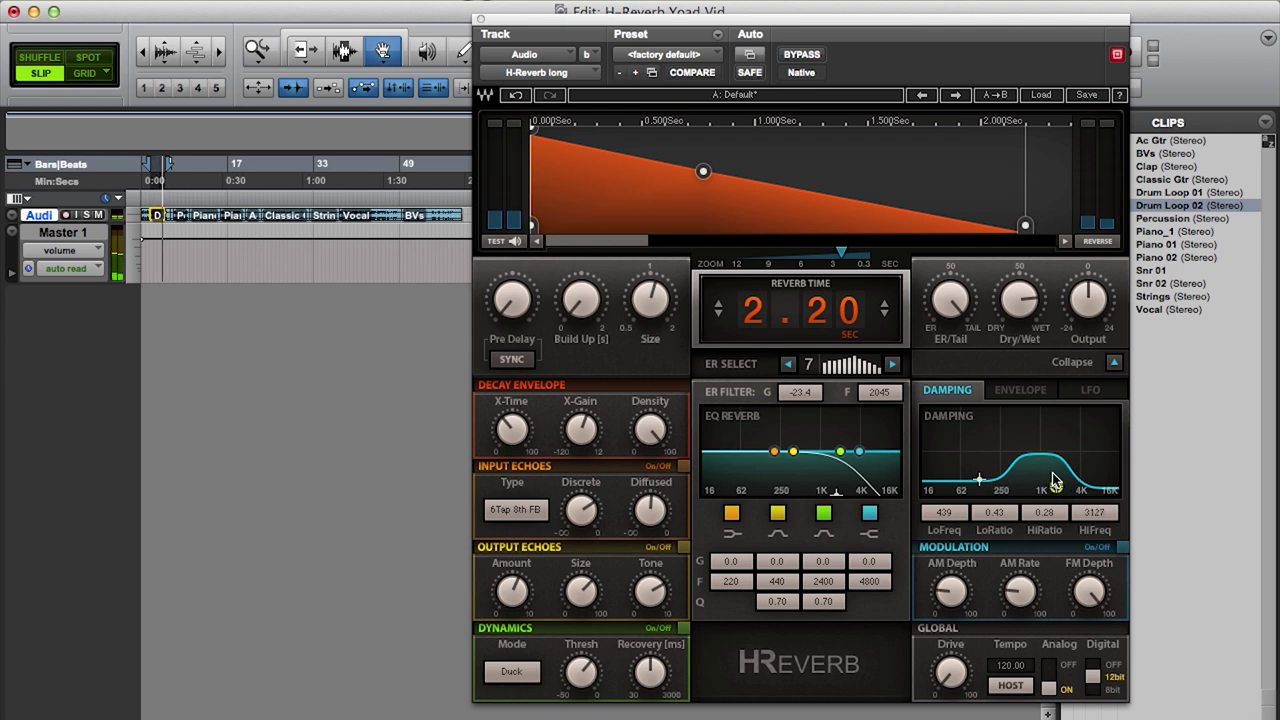
- Extend the reverb time to 3.03 seconds and set the damping to LoFreq 366, LoRatio 1.38, HiRatio 1.52 and HiFreq 3419
{"action": "mouse_move", "coordinate": [818, 310]}
{"action": "left_mouse_down"}
{"action": "mouse_move", "coordinate": [818, 337]}
{"action": "mouse_move", "coordinate": [818, 295]}
{"action": "left_mouse_up"}
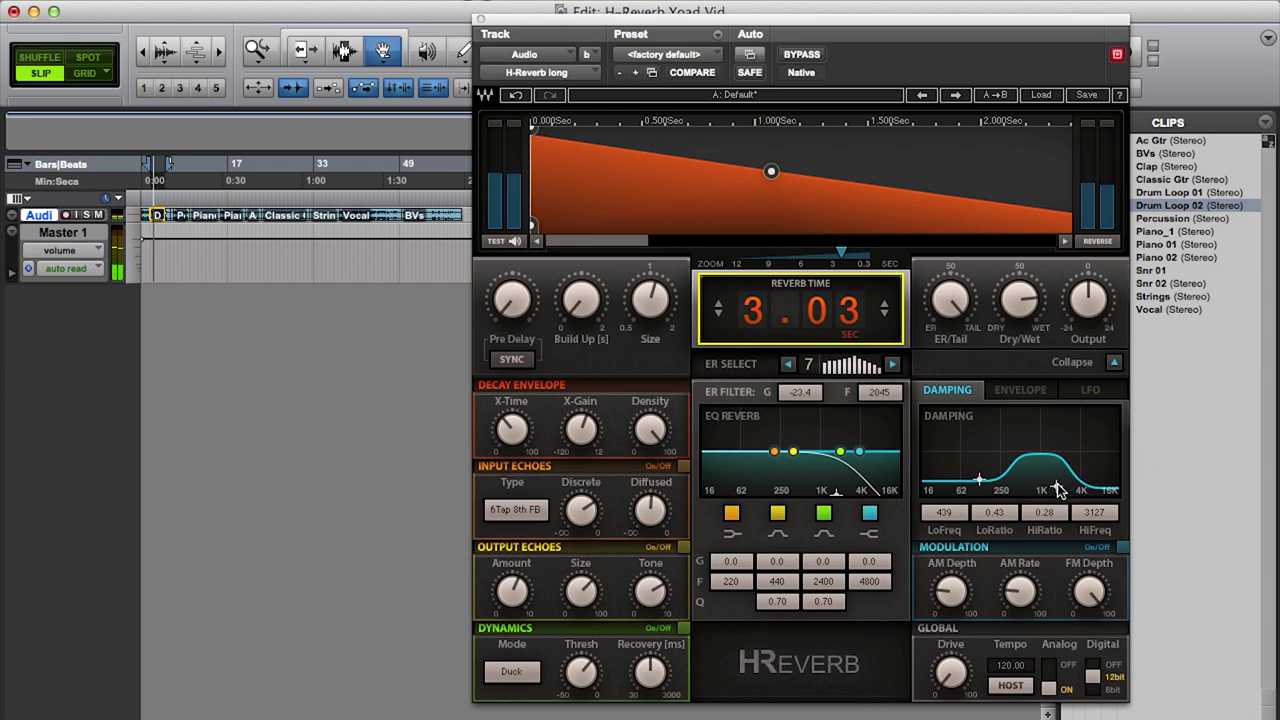
{"action": "left_click_drag", "start_coordinate": [1058, 490], "coordinate": [1059, 486]}
{"action": "left_click_drag", "start_coordinate": [979, 480], "coordinate": [972, 436]}
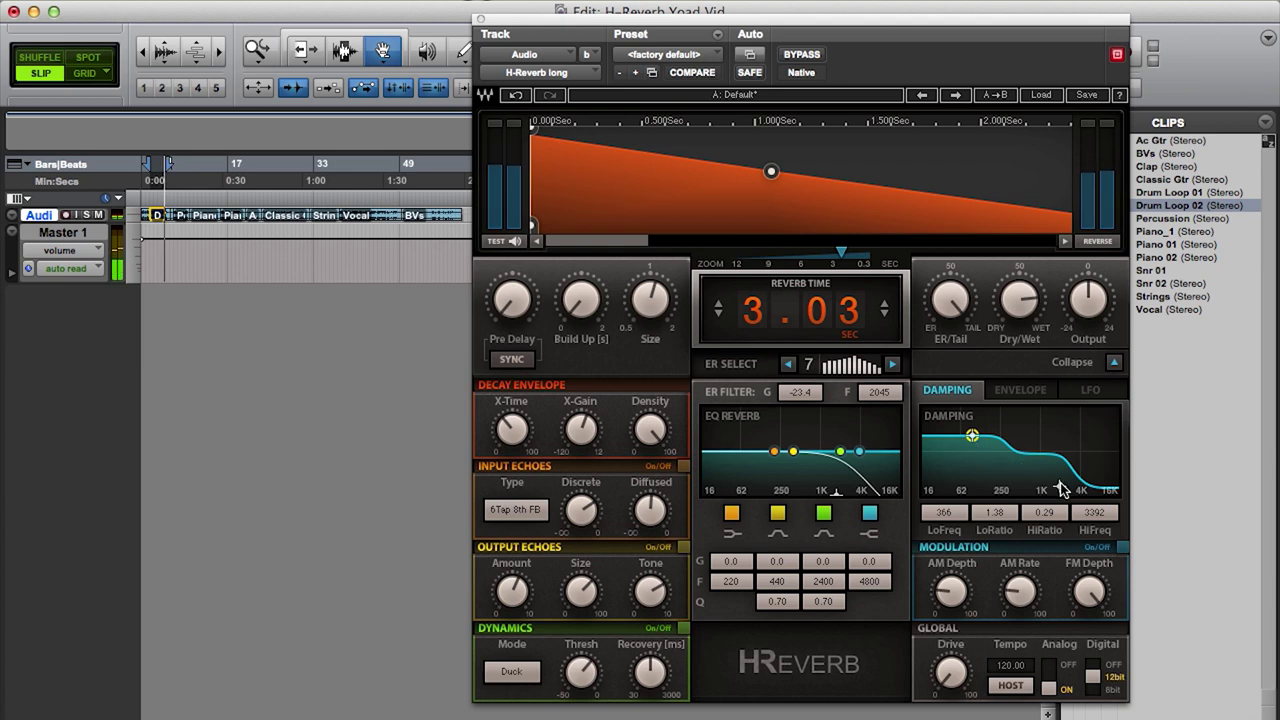
{"action": "left_click_drag", "start_coordinate": [1059, 487], "coordinate": [1059, 429]}
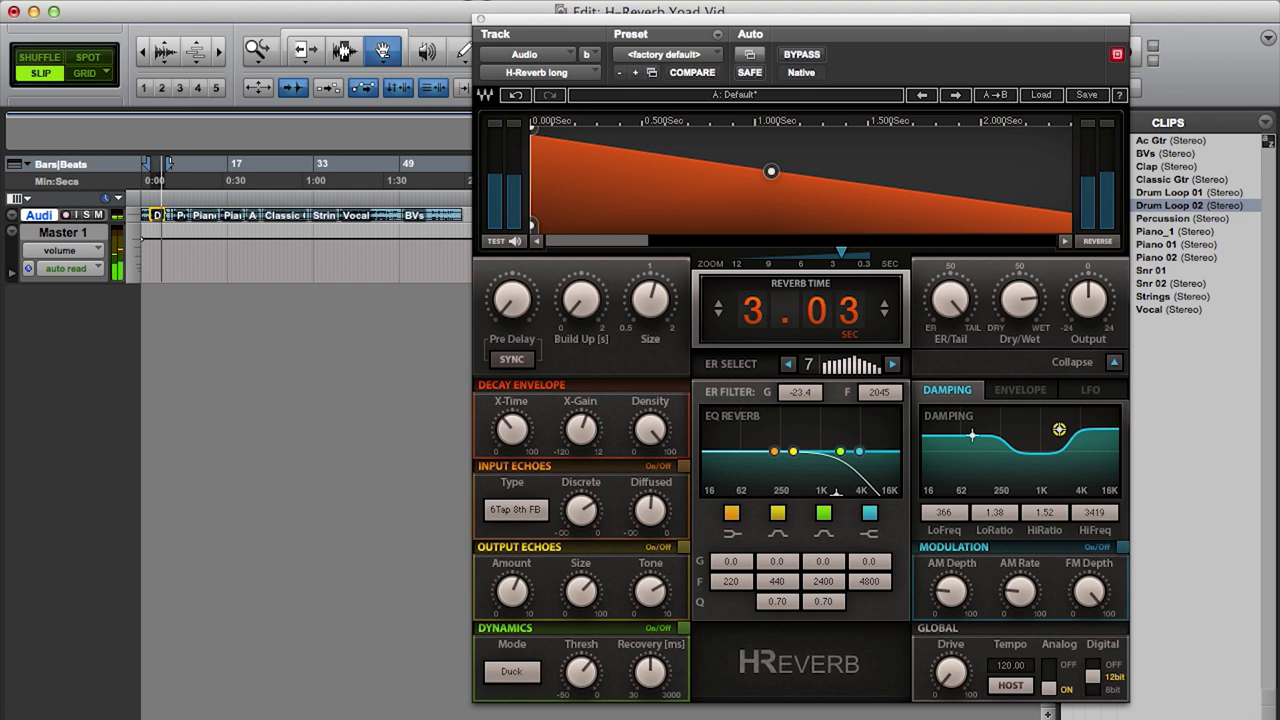
- Shorten the reverb time to 1.20 seconds and set the damping to LoFreq 426, LoRatio 1.30, HiRatio 1.45 and HiFreq 3373
{"action": "left_click_drag", "start_coordinate": [857, 310], "coordinate": [857, 357]}
{"action": "left_click_drag", "start_coordinate": [1060, 430], "coordinate": [1059, 432]}
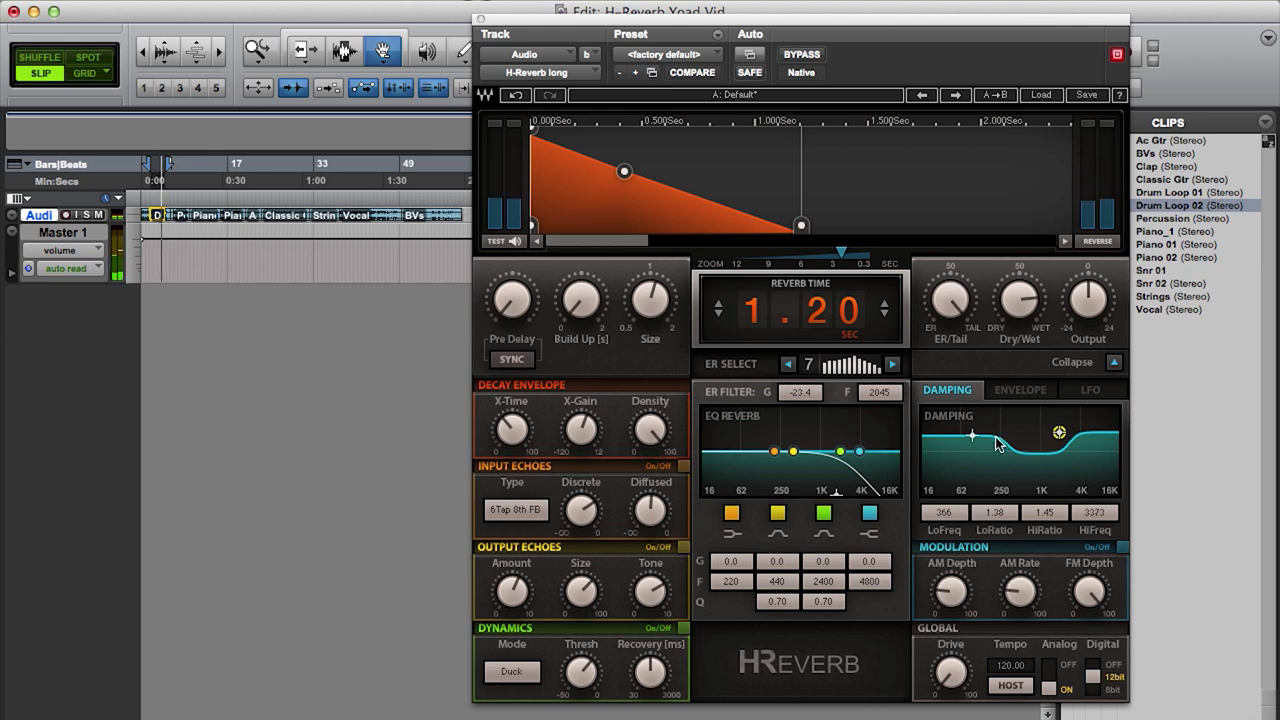
{"action": "left_click_drag", "start_coordinate": [972, 436], "coordinate": [978, 440]}
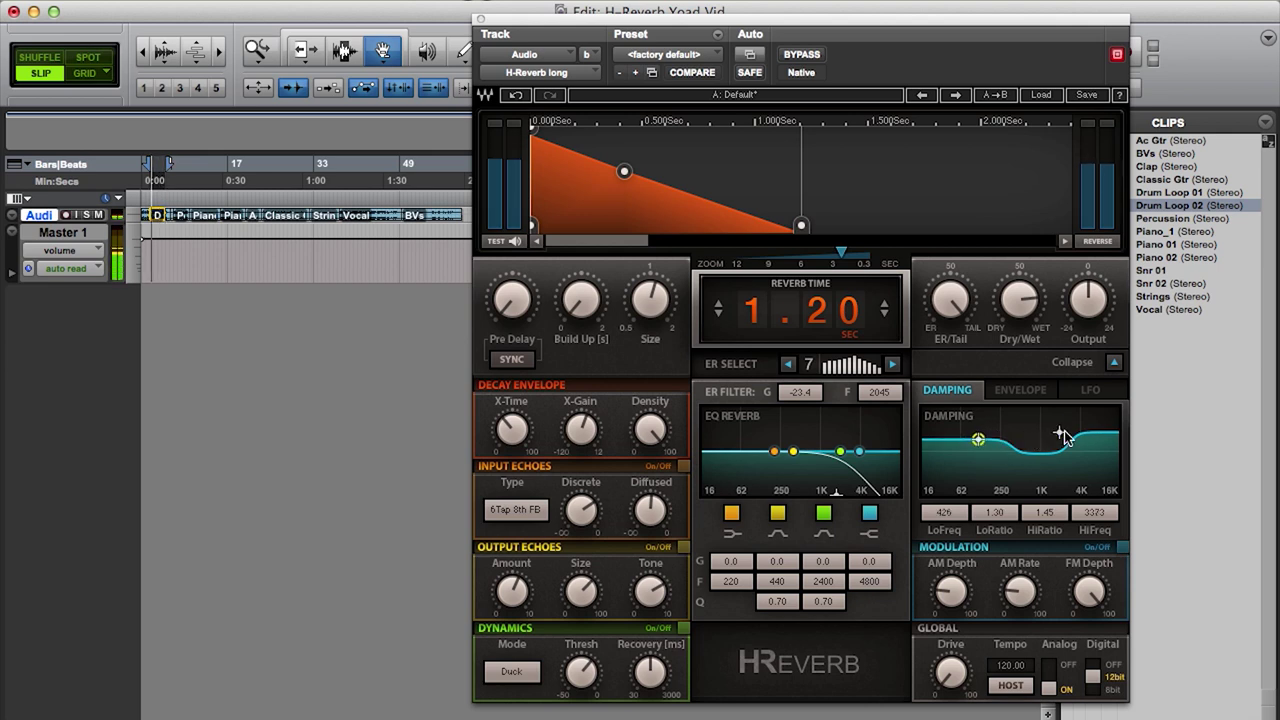
- Bring up the time-frequency filter envelope and shorten its release to about half
{"action": "left_click_drag", "start_coordinate": [1063, 437], "coordinate": [979, 452]}
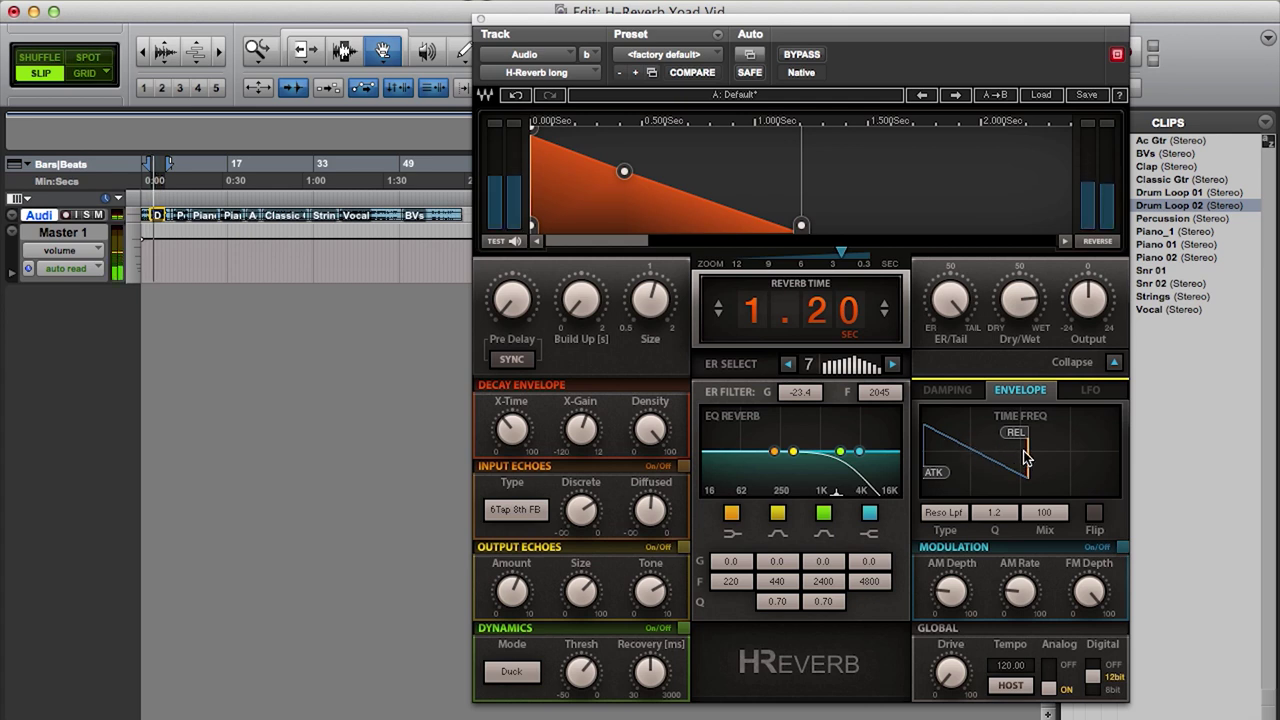
{"action": "left_click_drag", "start_coordinate": [1024, 440], "coordinate": [955, 433]}
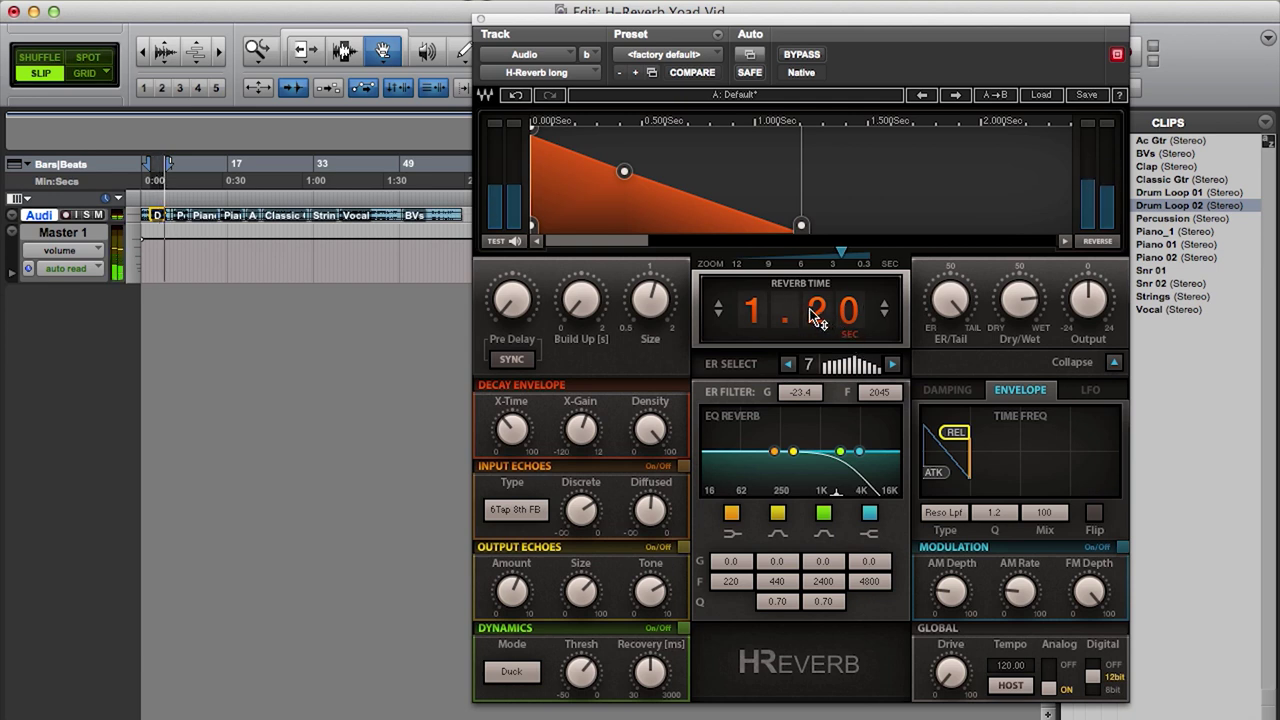
- Sweep the reverb time up to 2.62 seconds and bring it back down to 1.22 seconds
{"action": "left_click_drag", "start_coordinate": [815, 318], "coordinate": [815, 275]}
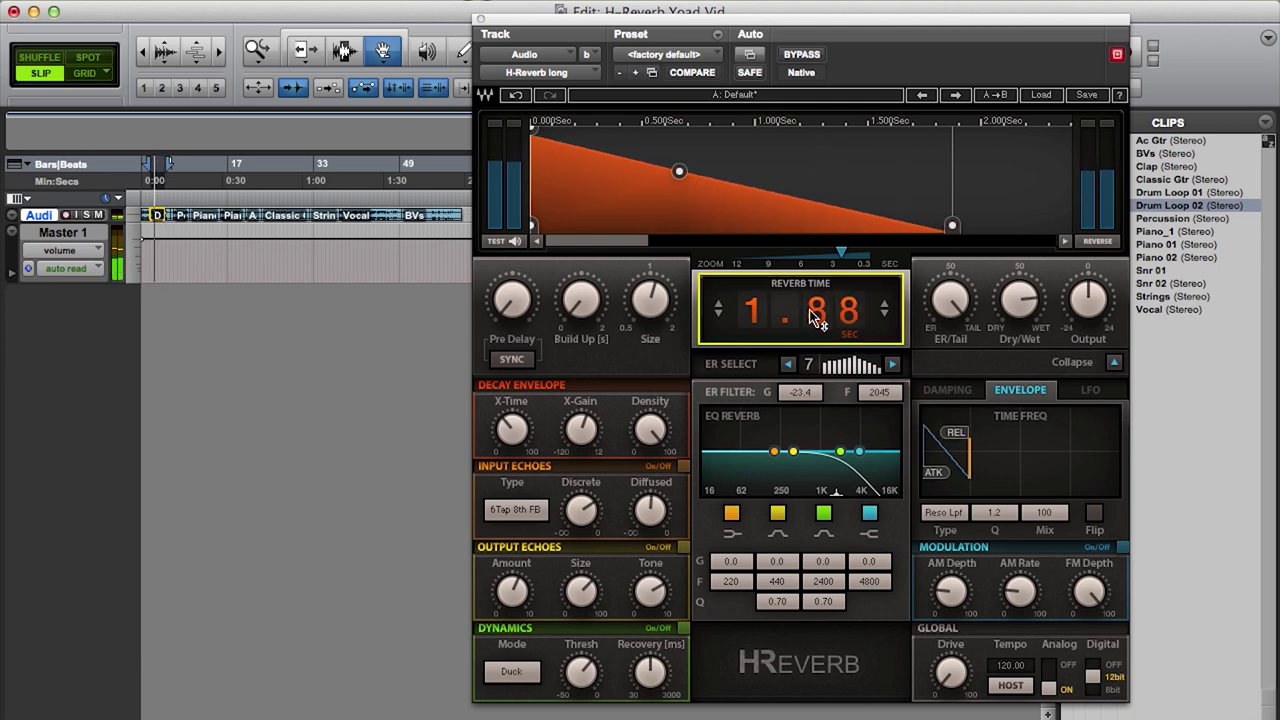
{"action": "scroll", "coordinate": [817, 316], "scroll_direction": "up", "scroll_amount": 5}
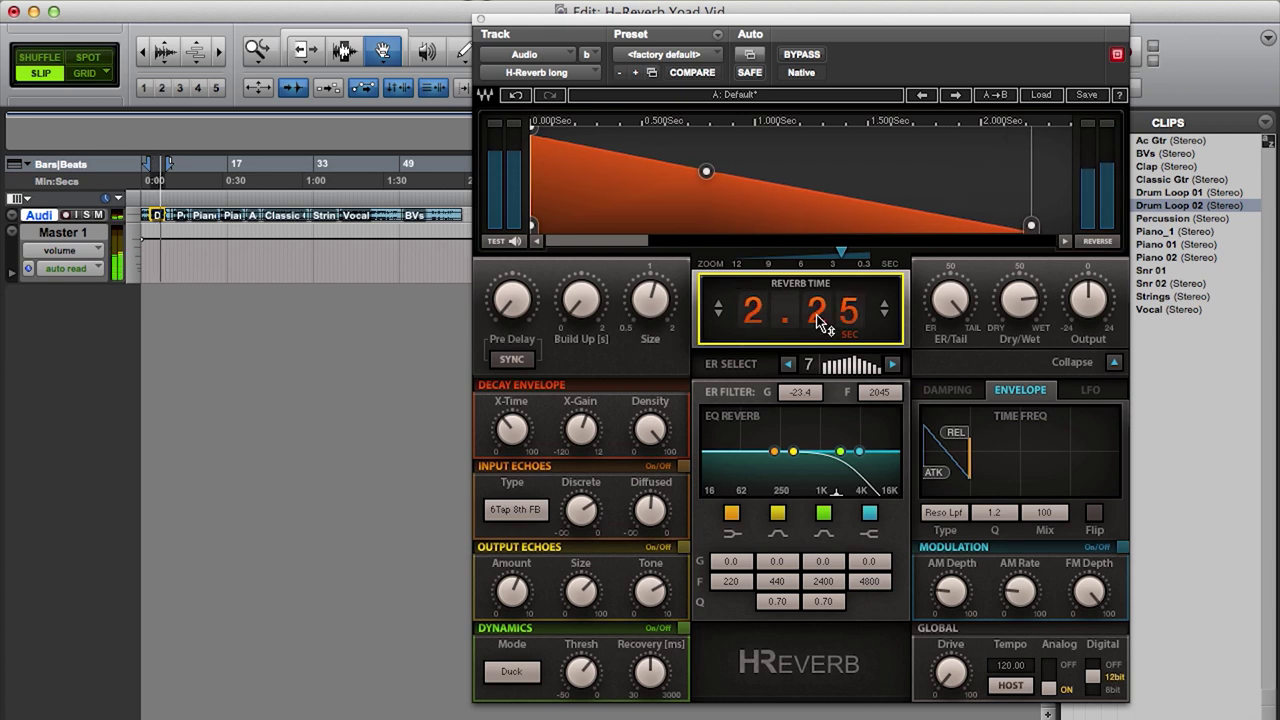
{"action": "left_click_drag", "start_coordinate": [816, 314], "coordinate": [816, 314]}
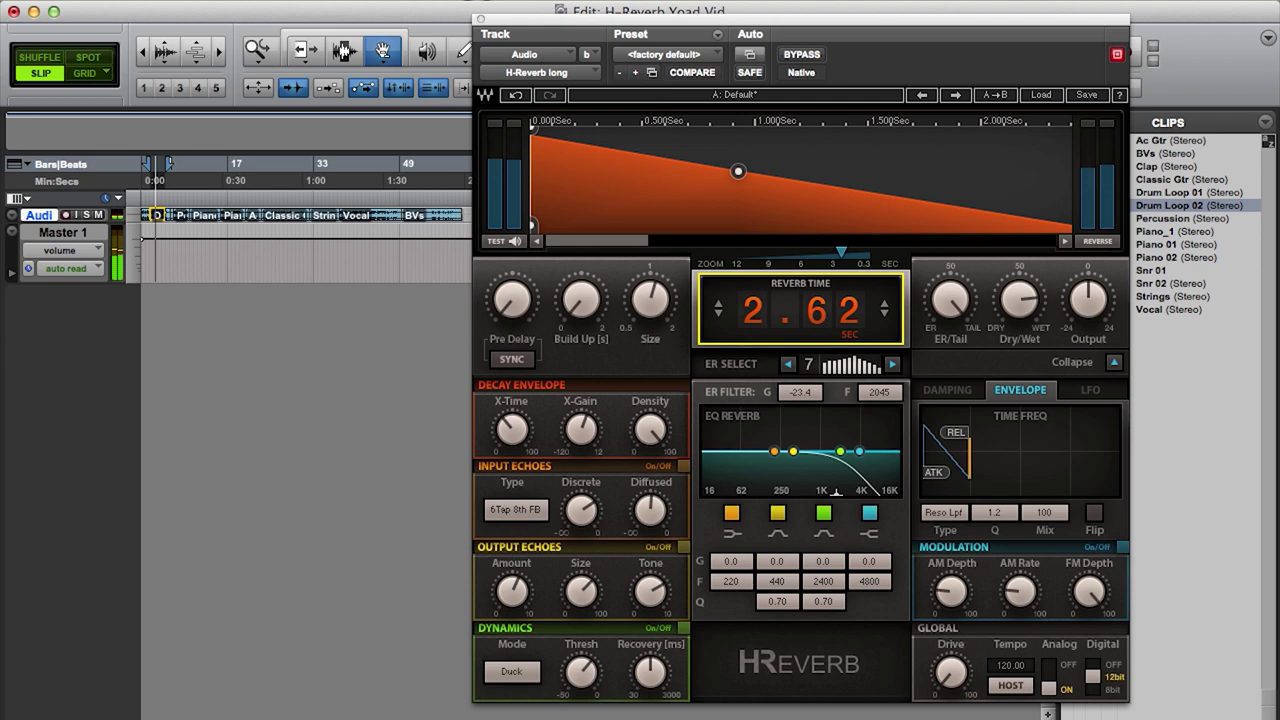
{"action": "mouse_move", "coordinate": [816, 314]}
{"action": "left_mouse_down"}
{"action": "mouse_move", "coordinate": [816, 336]}
{"action": "mouse_move", "coordinate": [824, 310]}
{"action": "left_mouse_up"}
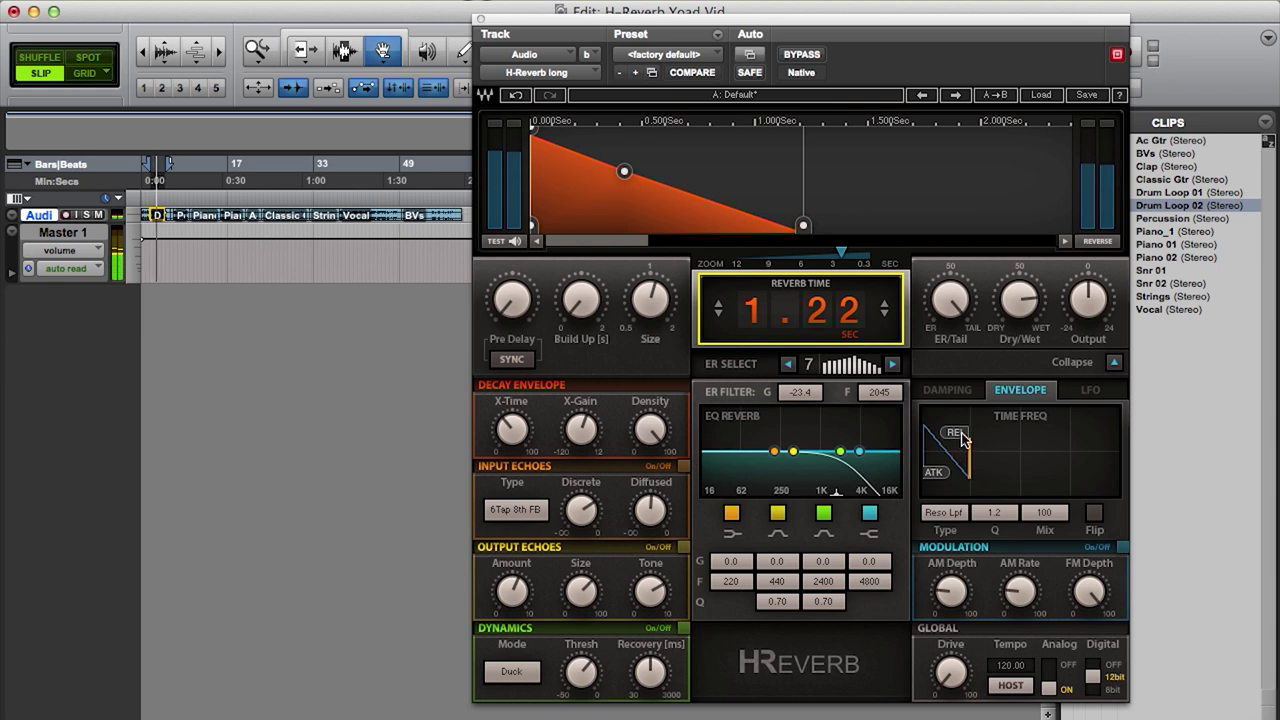
- Lengthen the filter envelope's release moderately to beyond 38.5 and raise its Q to 3.0
{"action": "left_click_drag", "start_coordinate": [966, 440], "coordinate": [997, 440]}
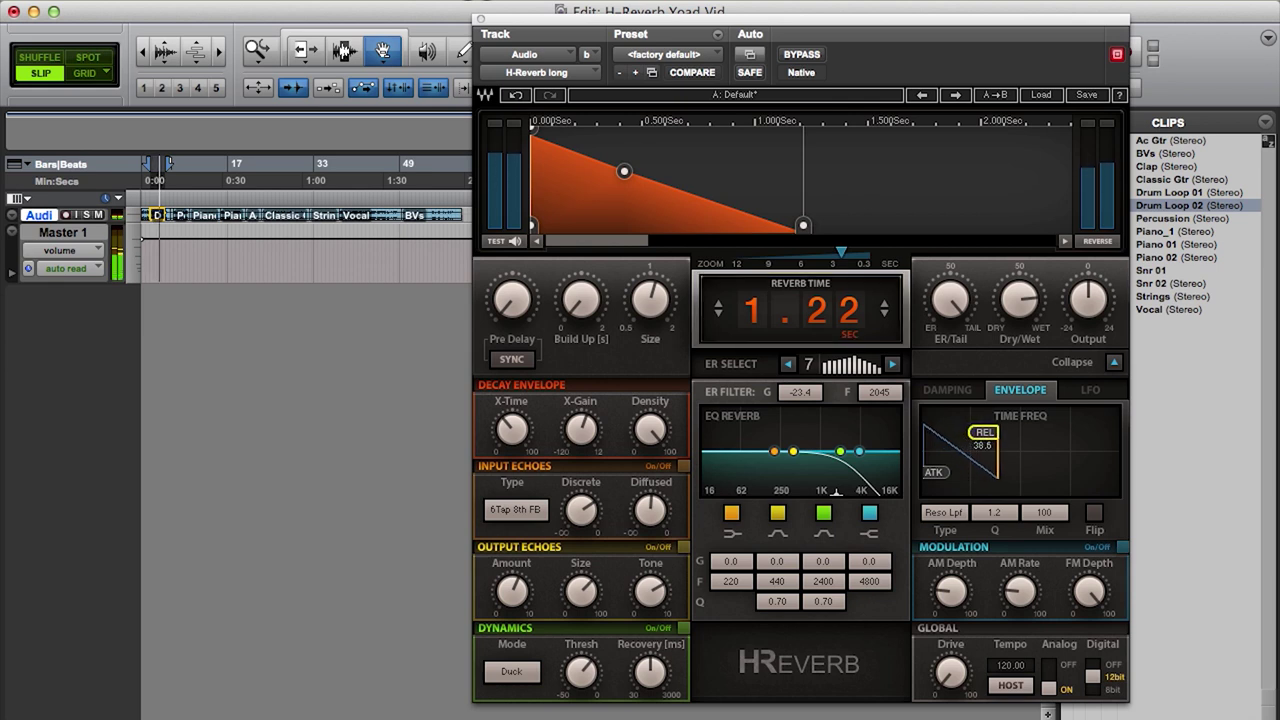
{"action": "left_click", "coordinate": [1003, 515]}
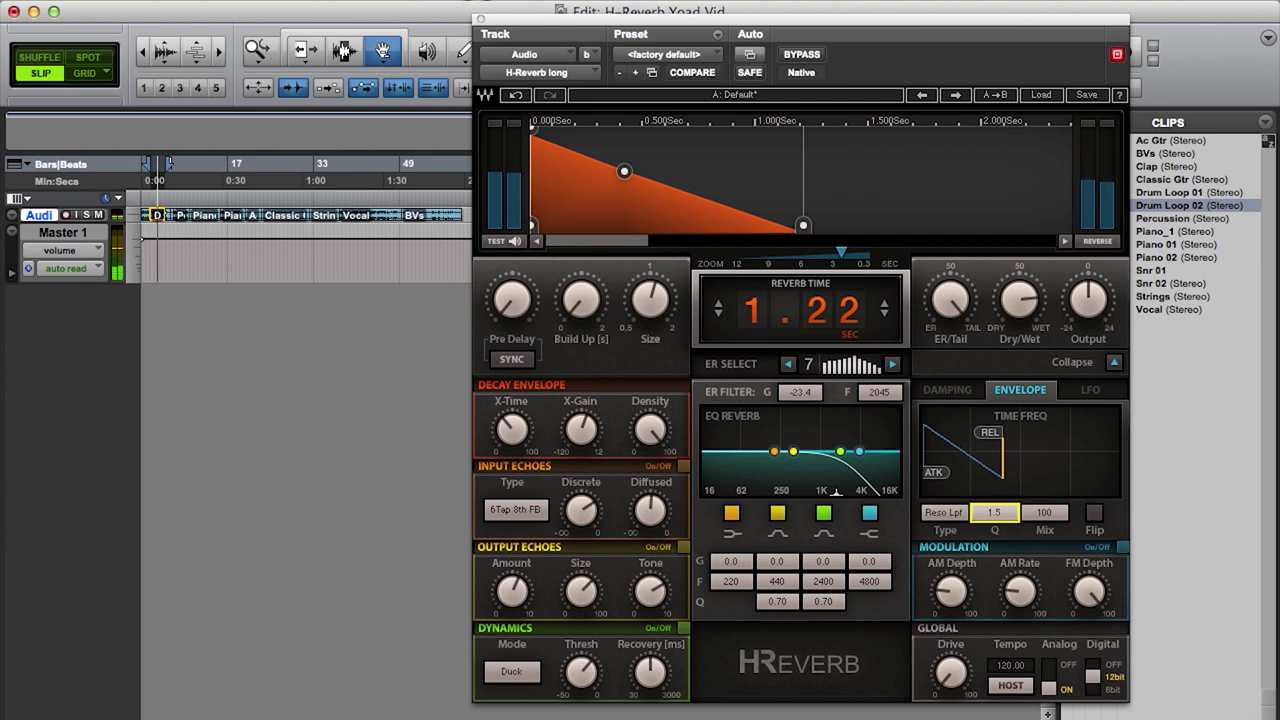
{"action": "mouse_move", "coordinate": [994, 512]}
{"action": "left_mouse_down"}
{"action": "mouse_move", "coordinate": [1003, 500]}
{"action": "mouse_move", "coordinate": [1007, 514]}
{"action": "left_mouse_up"}
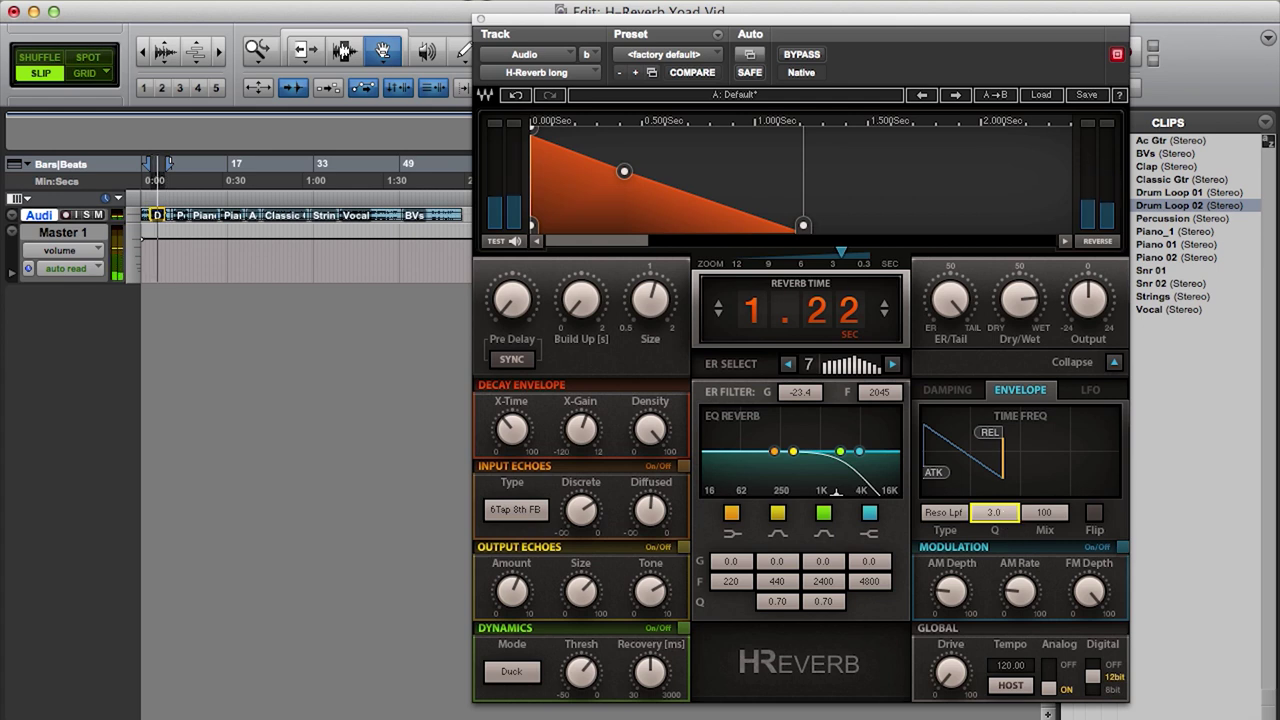
{"action": "left_click_drag", "start_coordinate": [990, 432], "coordinate": [998, 432]}
- Try the Reso Hpf type for the envelope filter and return it to Reso Lpf
{"action": "left_click", "coordinate": [955, 514]}
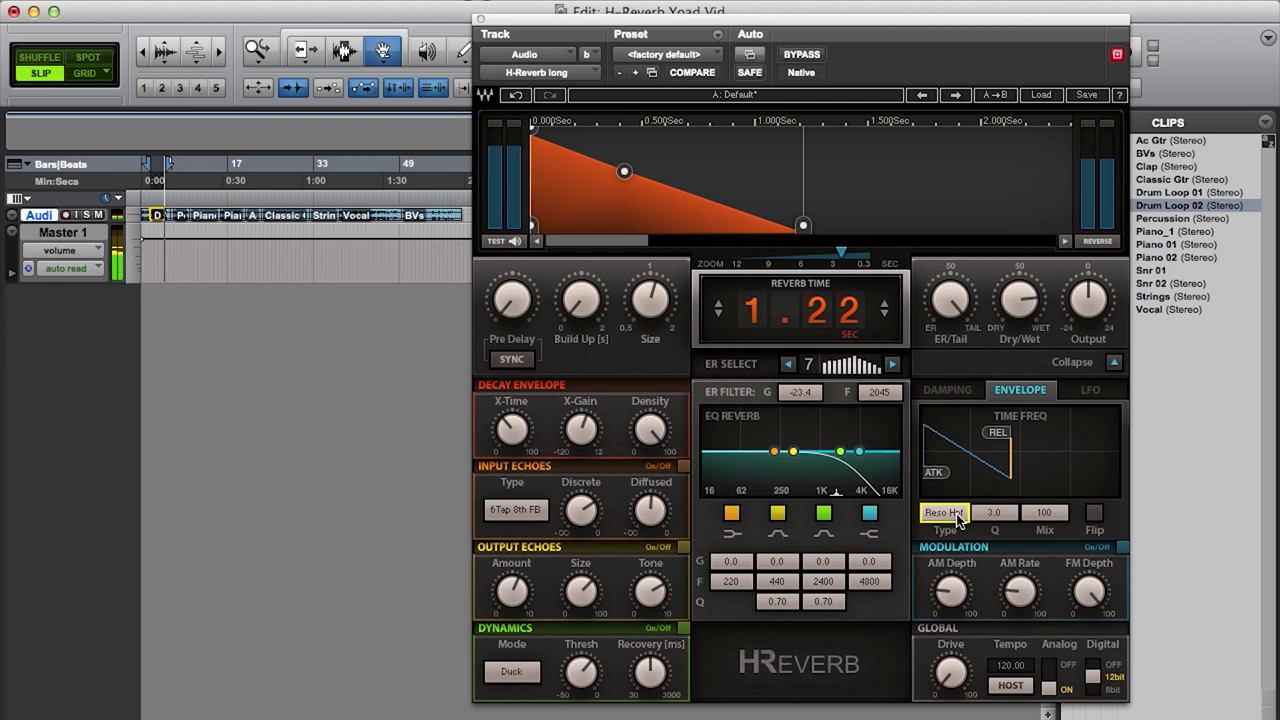
{"action": "left_click", "coordinate": [957, 516]}
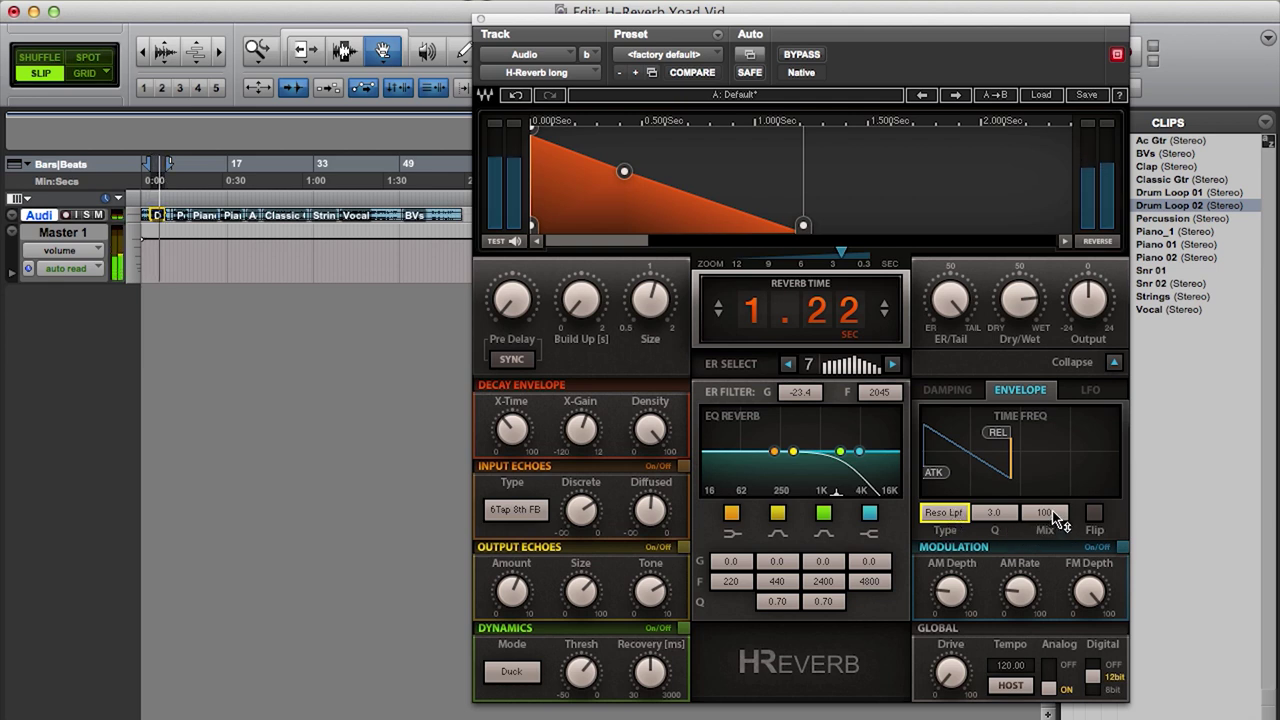
- Extend the reverb time to 1.59 seconds and take the envelope filter's Mix down to 0 and back up to 21
{"action": "left_click_drag", "start_coordinate": [1052, 510], "coordinate": [1052, 516]}
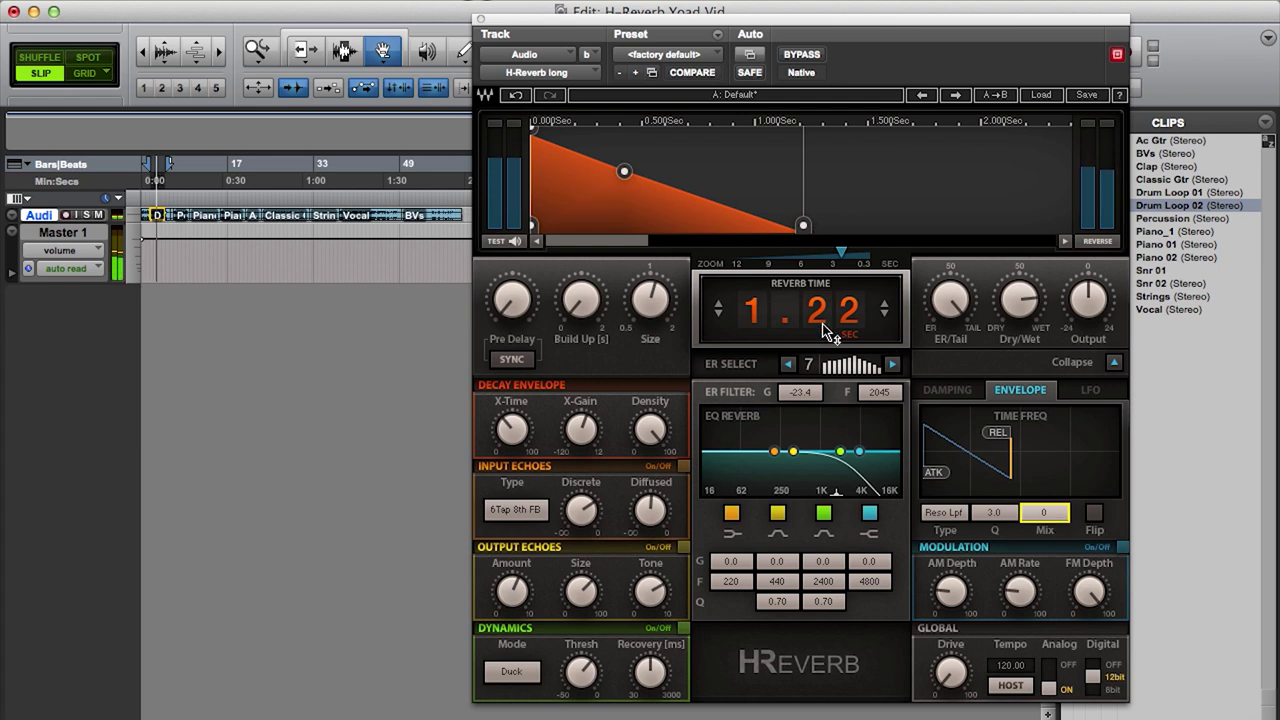
{"action": "left_click_drag", "start_coordinate": [826, 334], "coordinate": [826, 284]}
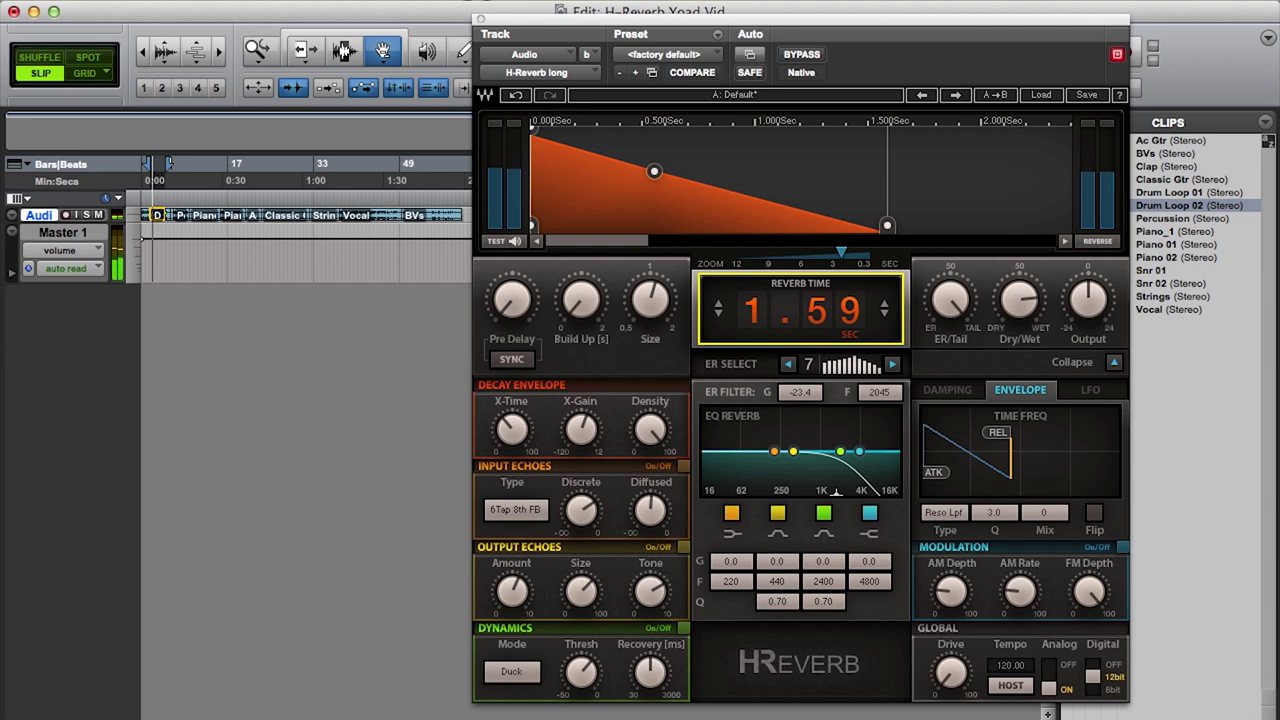
{"action": "left_click", "coordinate": [1043, 512]}
{"action": "left_click_drag", "start_coordinate": [1043, 508], "coordinate": [1043, 499]}
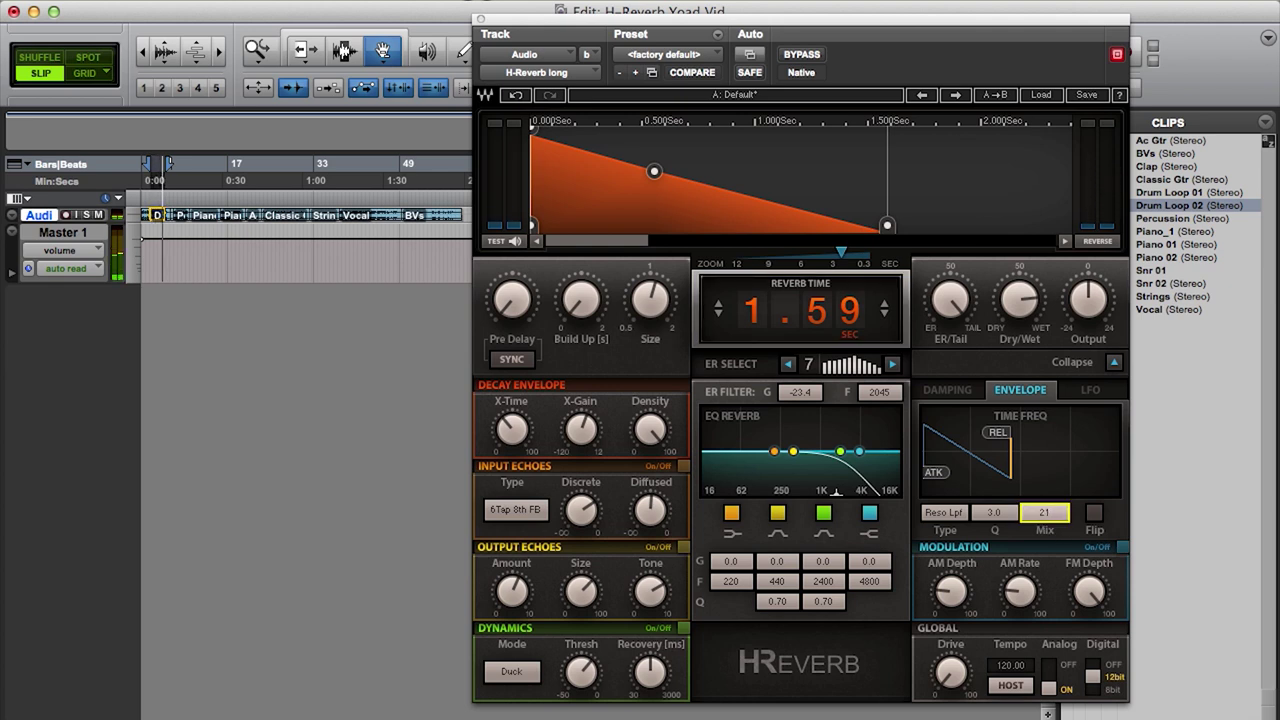
- Set the envelope filter's Q to 1.1 and compare Mix amounts of 100 and 0, ending at 54
{"action": "left_click", "coordinate": [999, 513]}
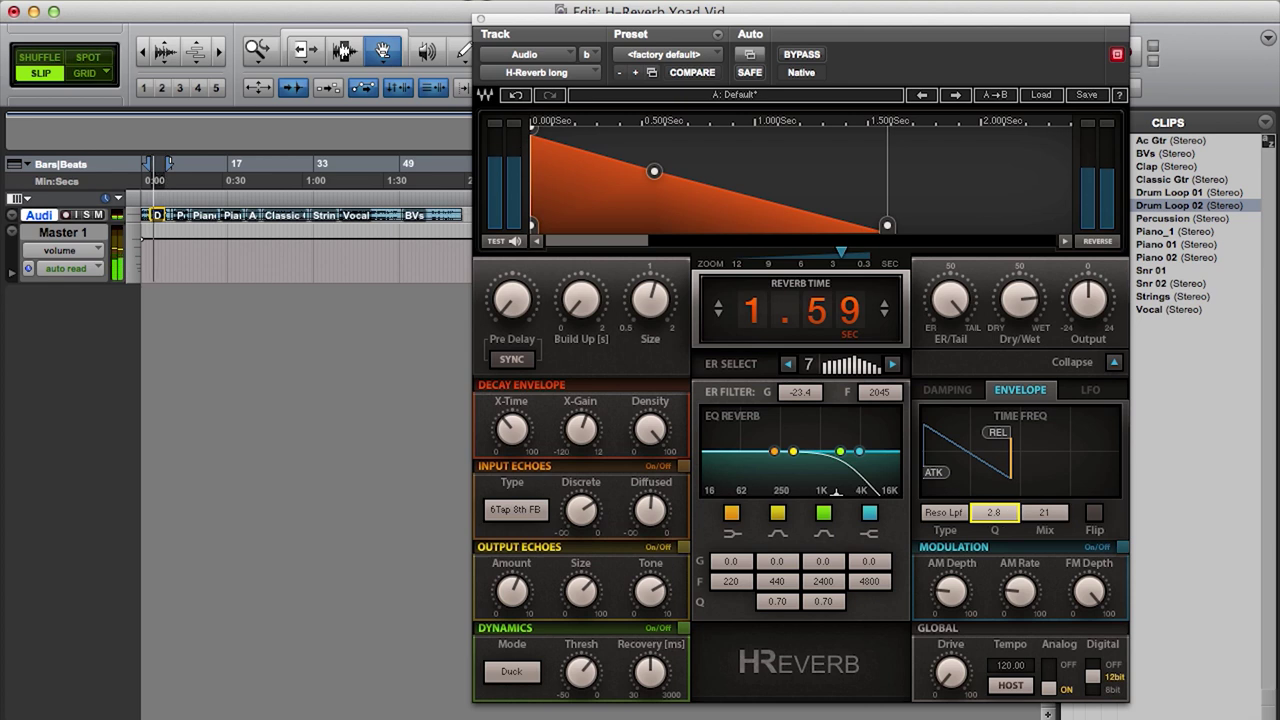
{"action": "mouse_move", "coordinate": [993, 512]}
{"action": "left_mouse_down"}
{"action": "mouse_move", "coordinate": [993, 529]}
{"action": "mouse_move", "coordinate": [1010, 515]}
{"action": "left_mouse_up"}
{"action": "left_click", "coordinate": [1043, 513]}
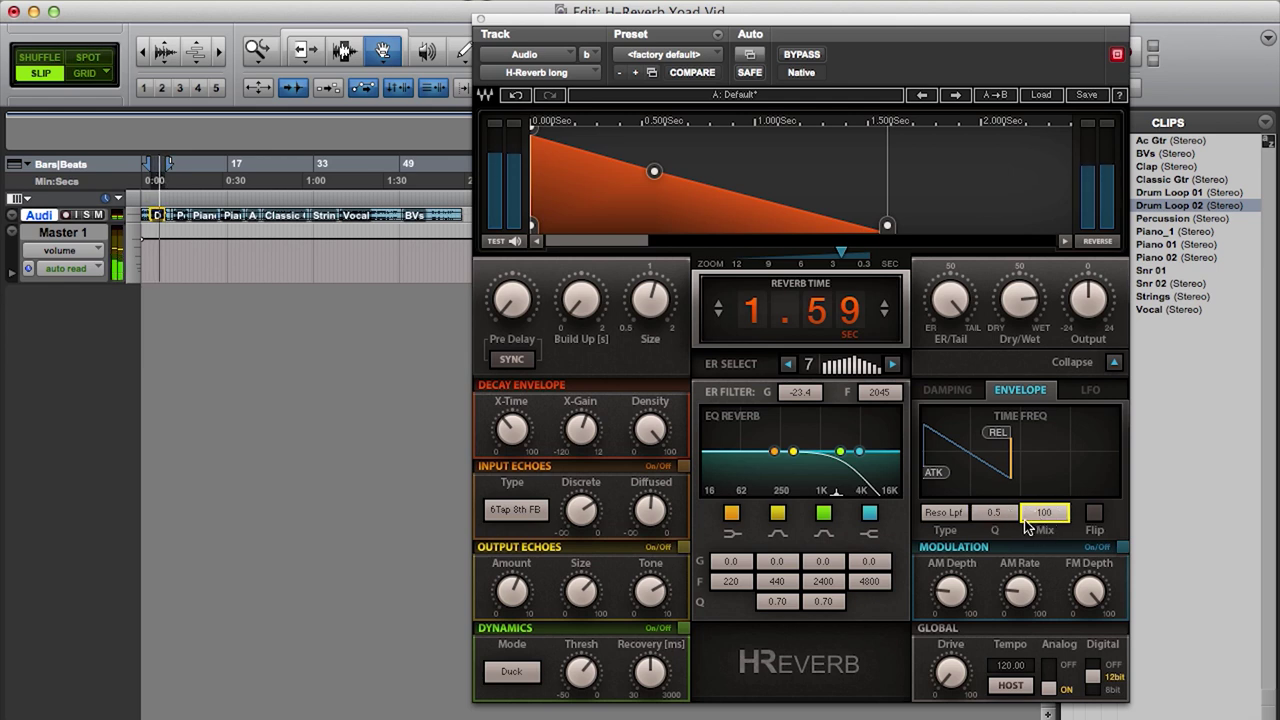
{"action": "left_click_drag", "start_coordinate": [993, 513], "coordinate": [993, 493]}
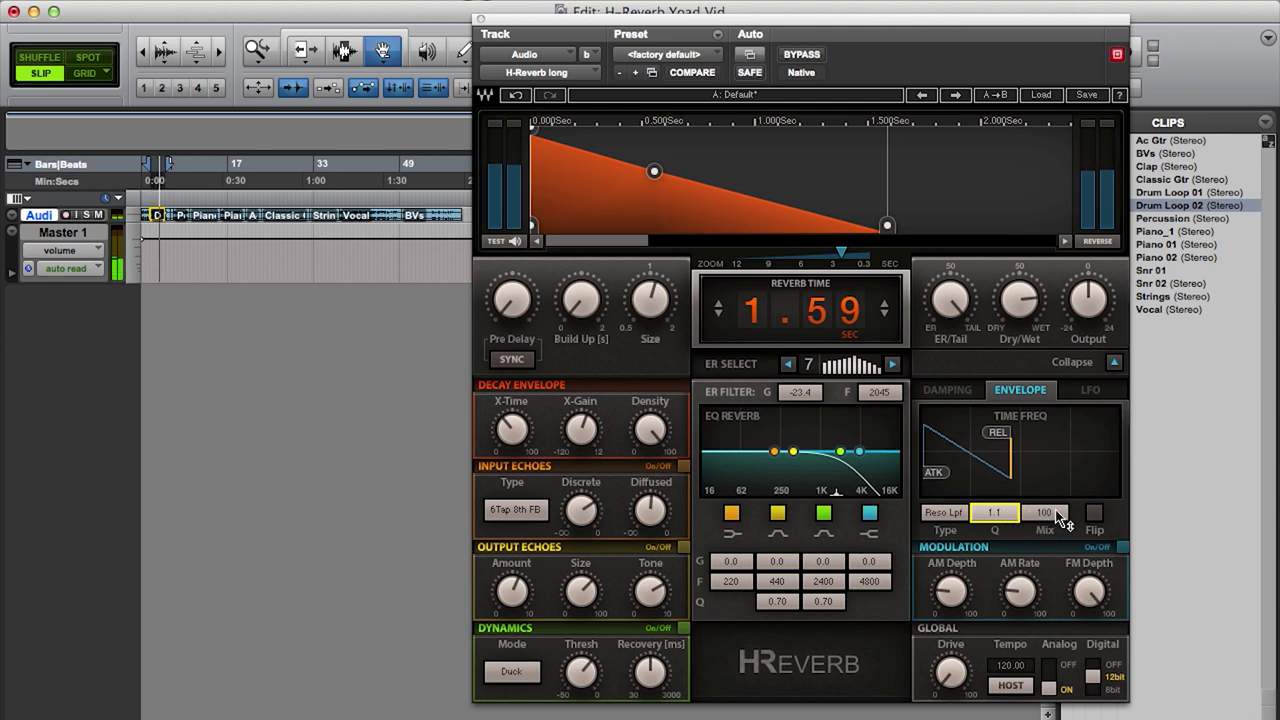
{"action": "left_click_drag", "start_coordinate": [1050, 507], "coordinate": [1050, 540]}
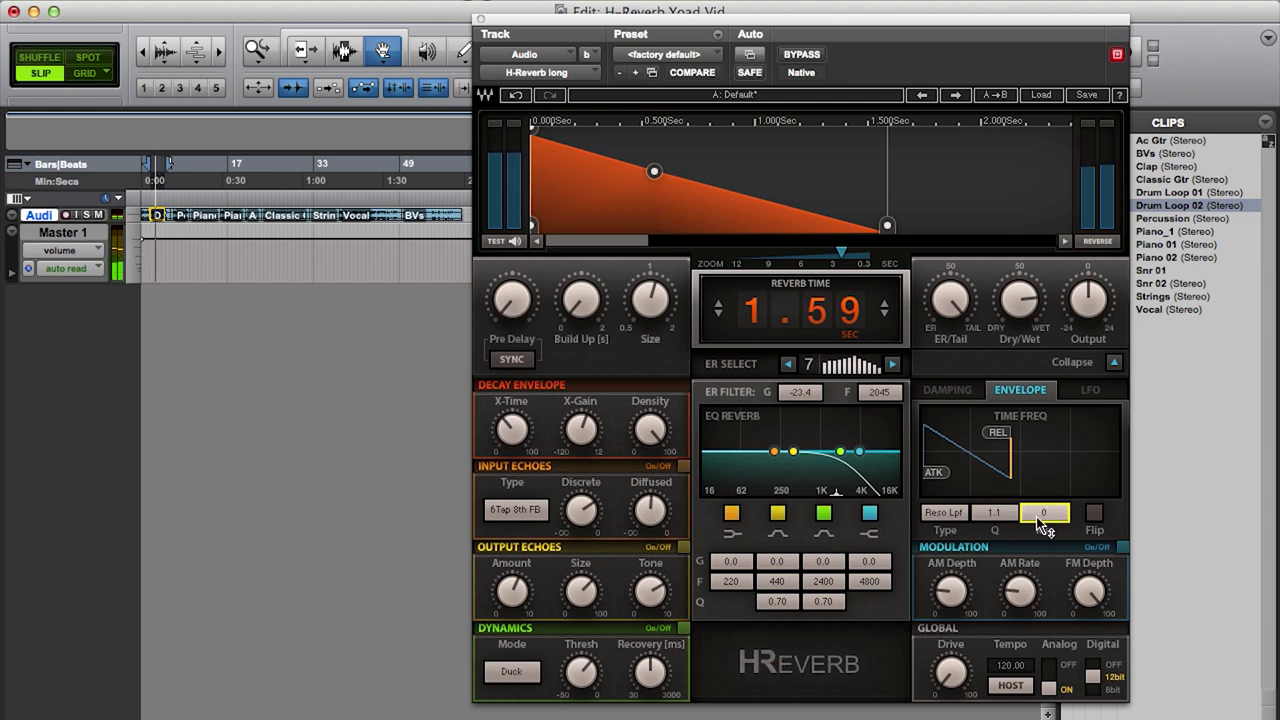
{"action": "left_click_drag", "start_coordinate": [1044, 512], "coordinate": [1052, 479]}
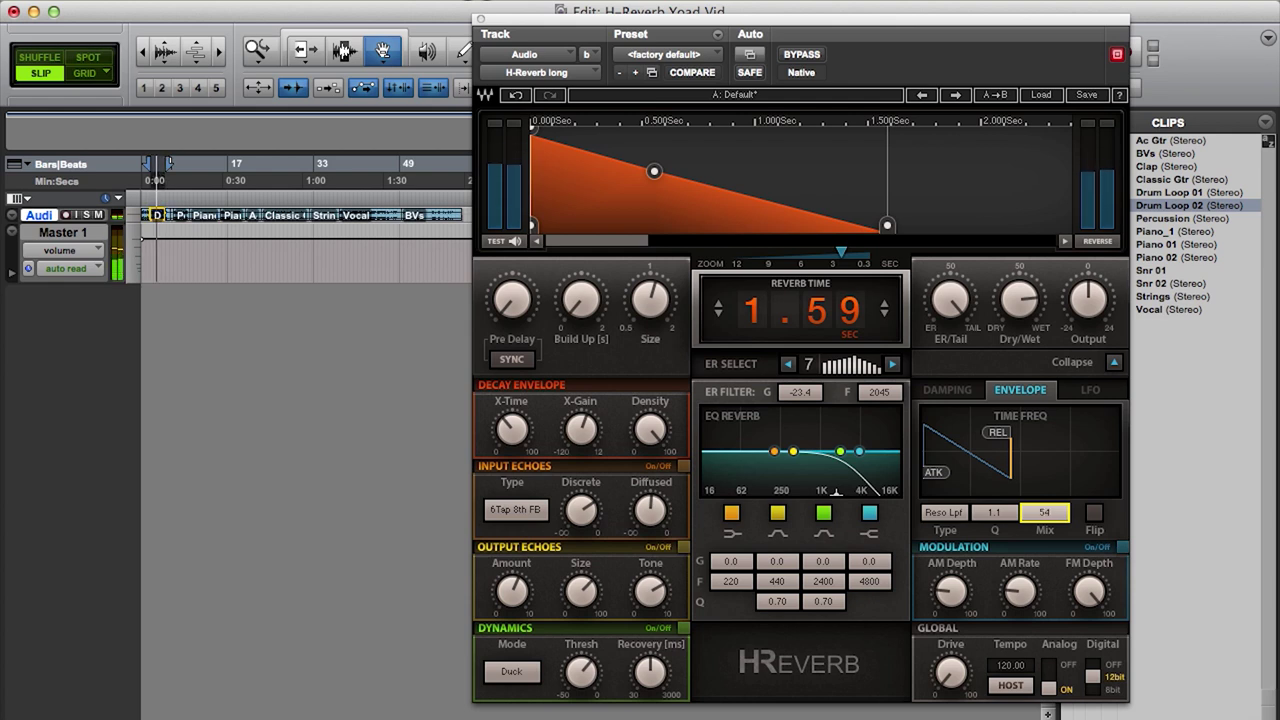
- Set the envelope filter's Q to 10.0 and Mix to 16, and extend the envelope's release further
{"action": "mouse_move", "coordinate": [986, 510]}
{"action": "left_mouse_down"}
{"action": "mouse_move", "coordinate": [1044, 513]}
{"action": "mouse_move", "coordinate": [1046, 527]}
{"action": "mouse_move", "coordinate": [1048, 515]}
{"action": "mouse_move", "coordinate": [994, 500]}
{"action": "left_mouse_up"}
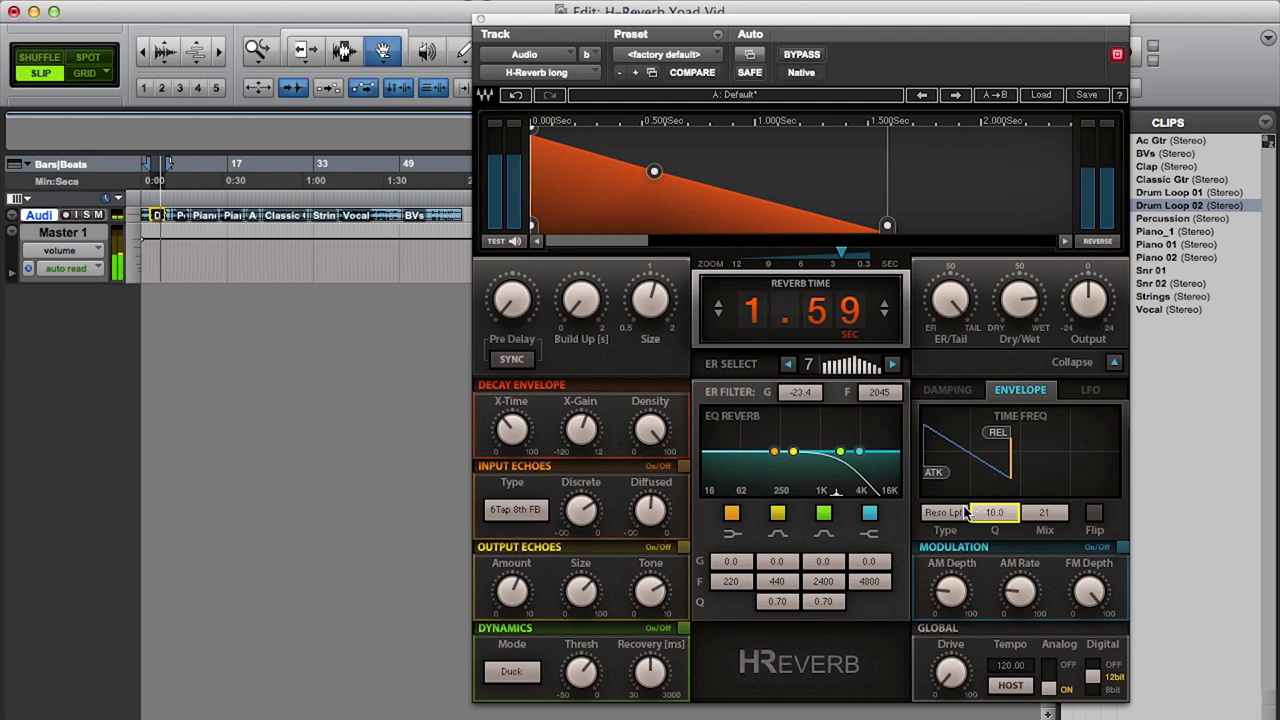
{"action": "left_click", "coordinate": [1044, 512]}
{"action": "left_click_drag", "start_coordinate": [1044, 512], "coordinate": [1044, 517]}
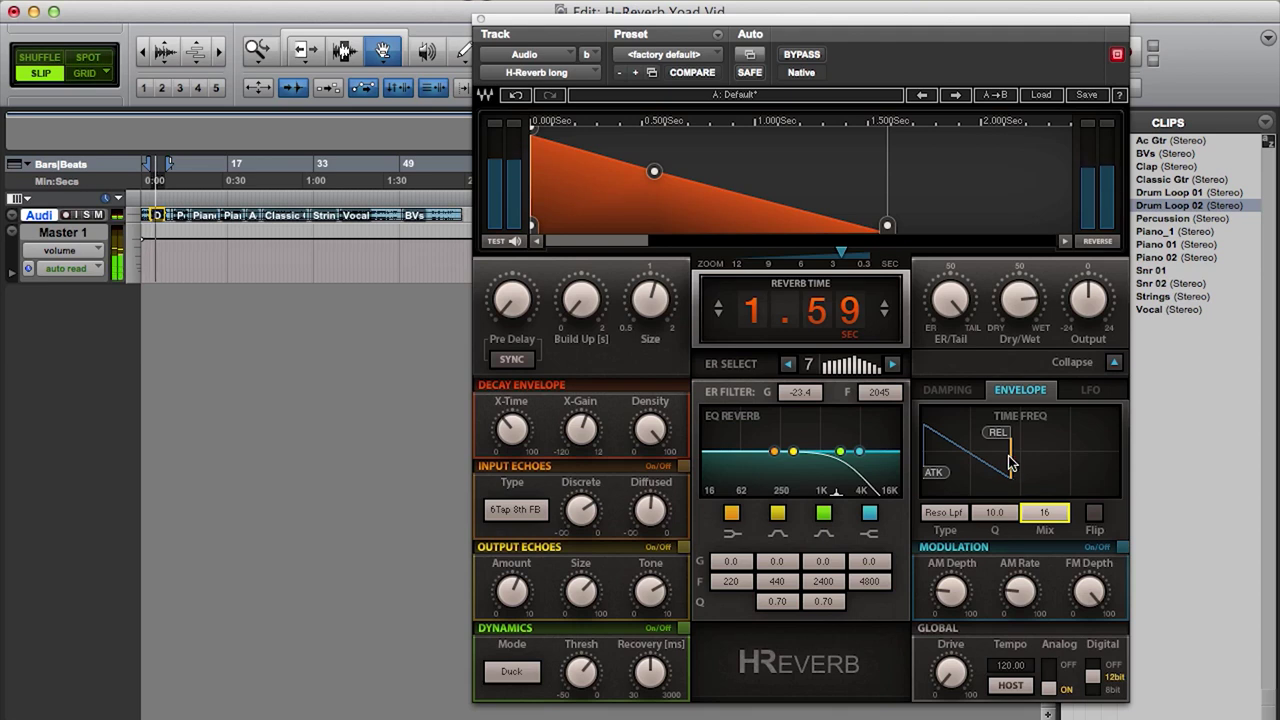
{"action": "mouse_move", "coordinate": [1010, 456]}
{"action": "left_mouse_down"}
{"action": "mouse_move", "coordinate": [1068, 456]}
{"action": "mouse_move", "coordinate": [1026, 446]}
{"action": "left_mouse_up"}
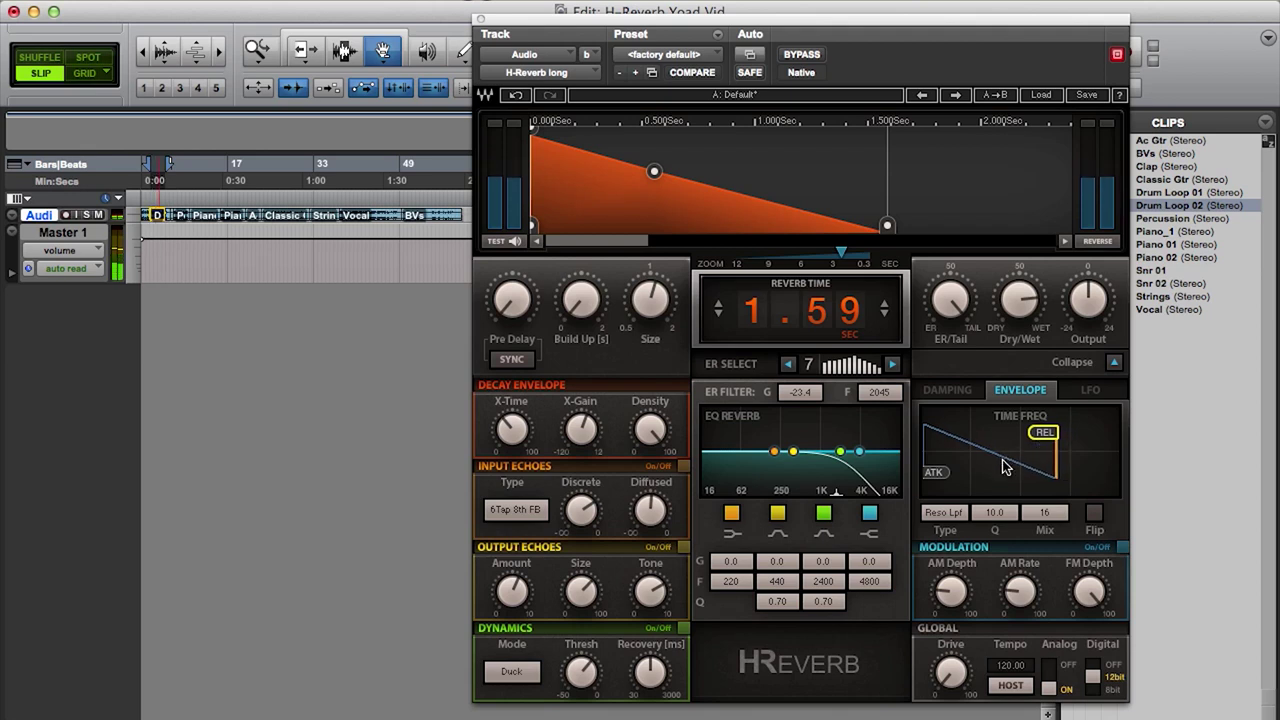
- Open the filter LFO, set F2 to 5907 and F1 to 106, and select its tempo-synced 1/4 Rate
{"action": "left_click", "coordinate": [1093, 390]}
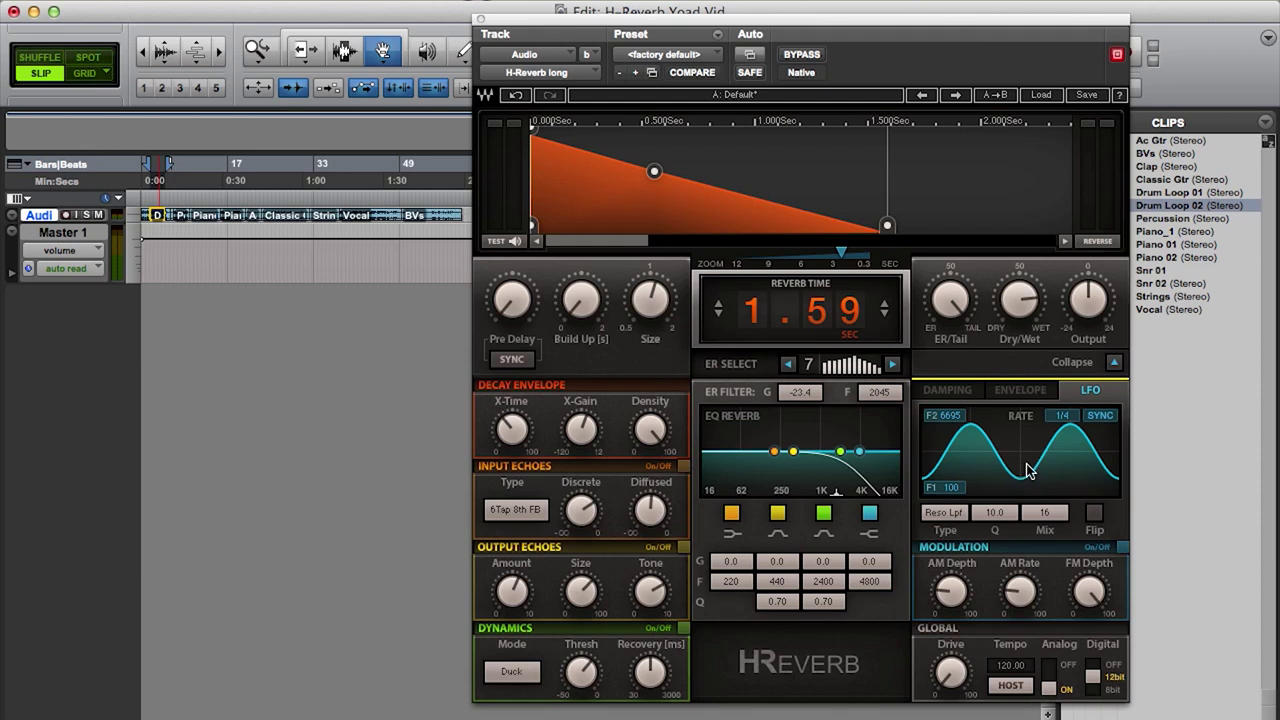
{"action": "left_click_drag", "start_coordinate": [957, 430], "coordinate": [957, 424]}
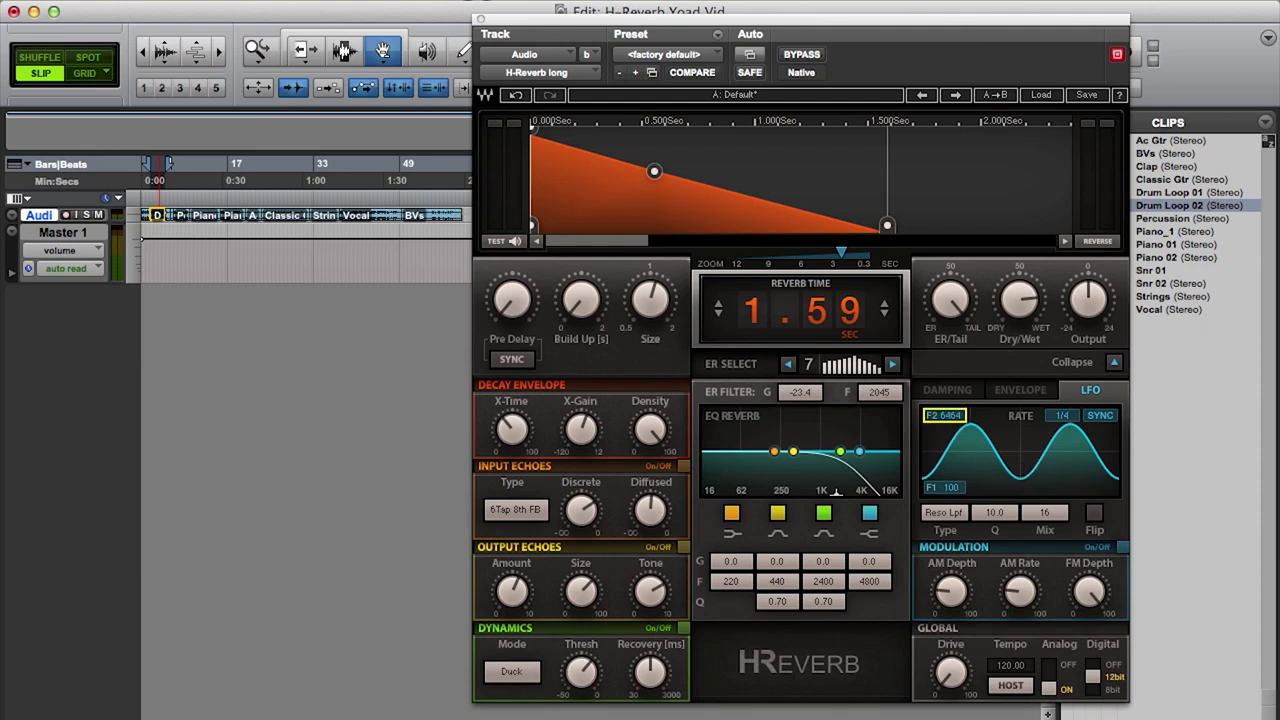
{"action": "left_click_drag", "start_coordinate": [955, 490], "coordinate": [955, 488]}
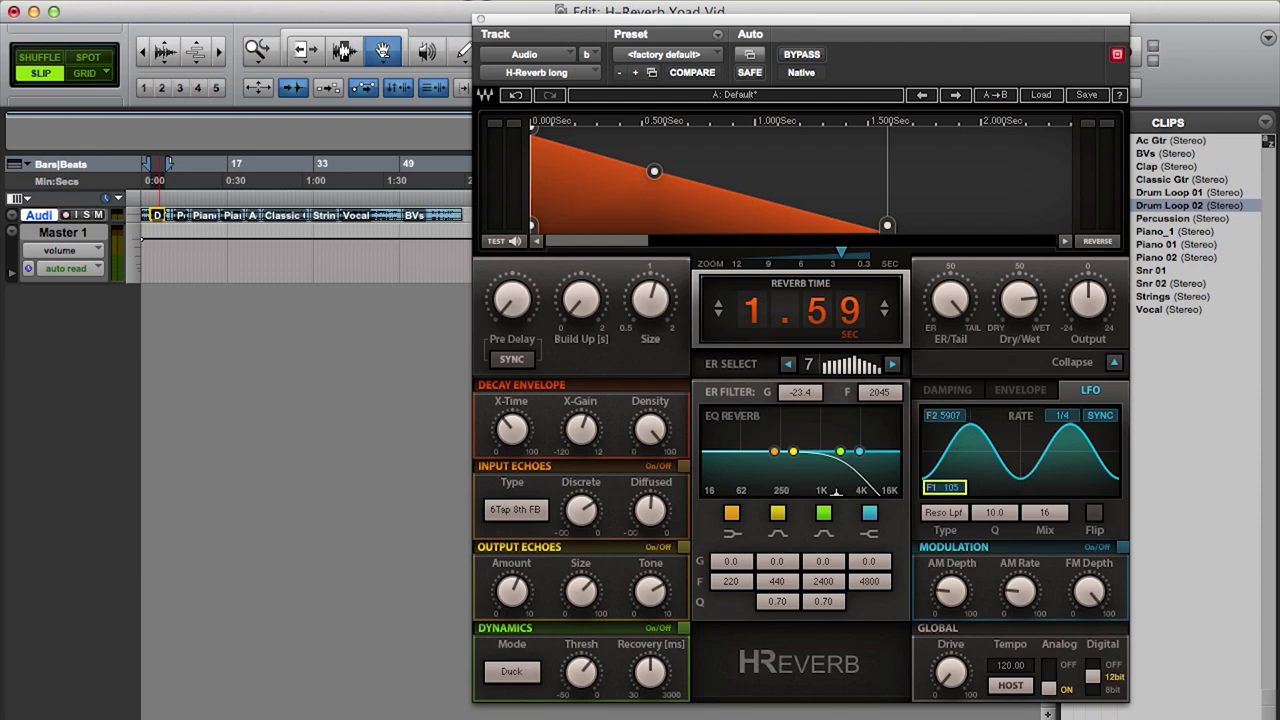
{"action": "left_click", "coordinate": [1101, 418]}
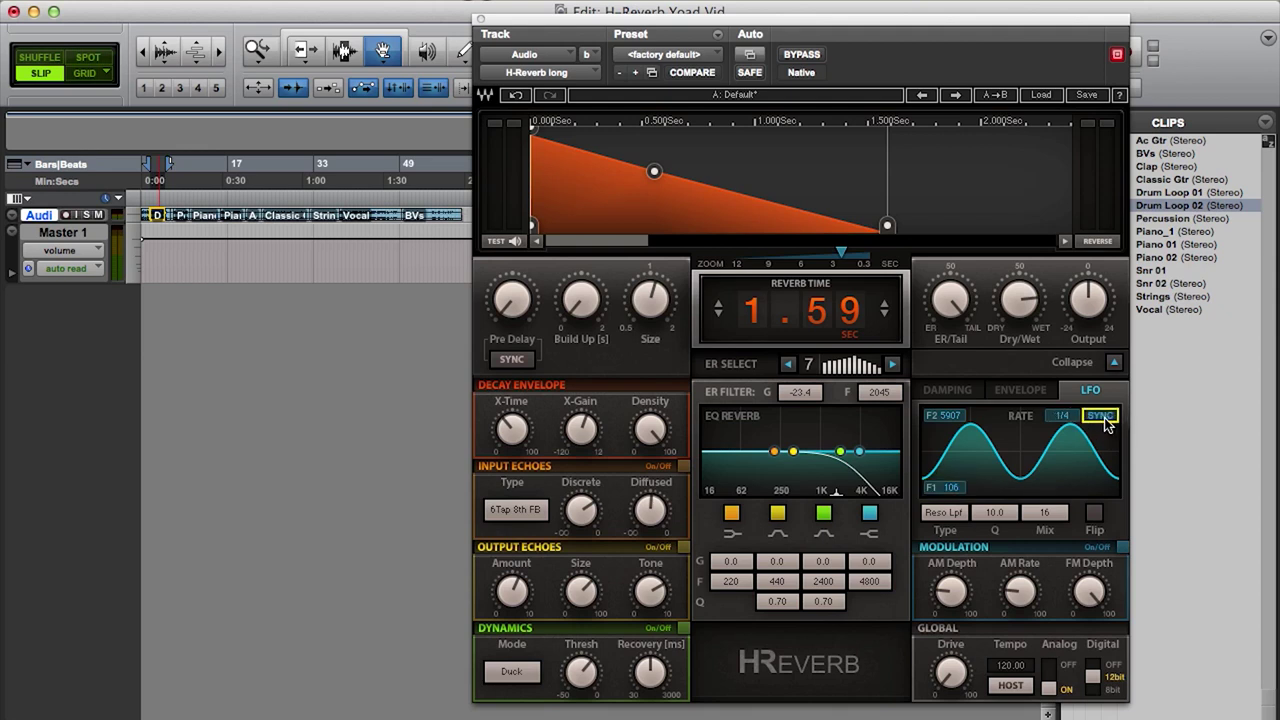
{"action": "left_click", "coordinate": [1062, 415]}
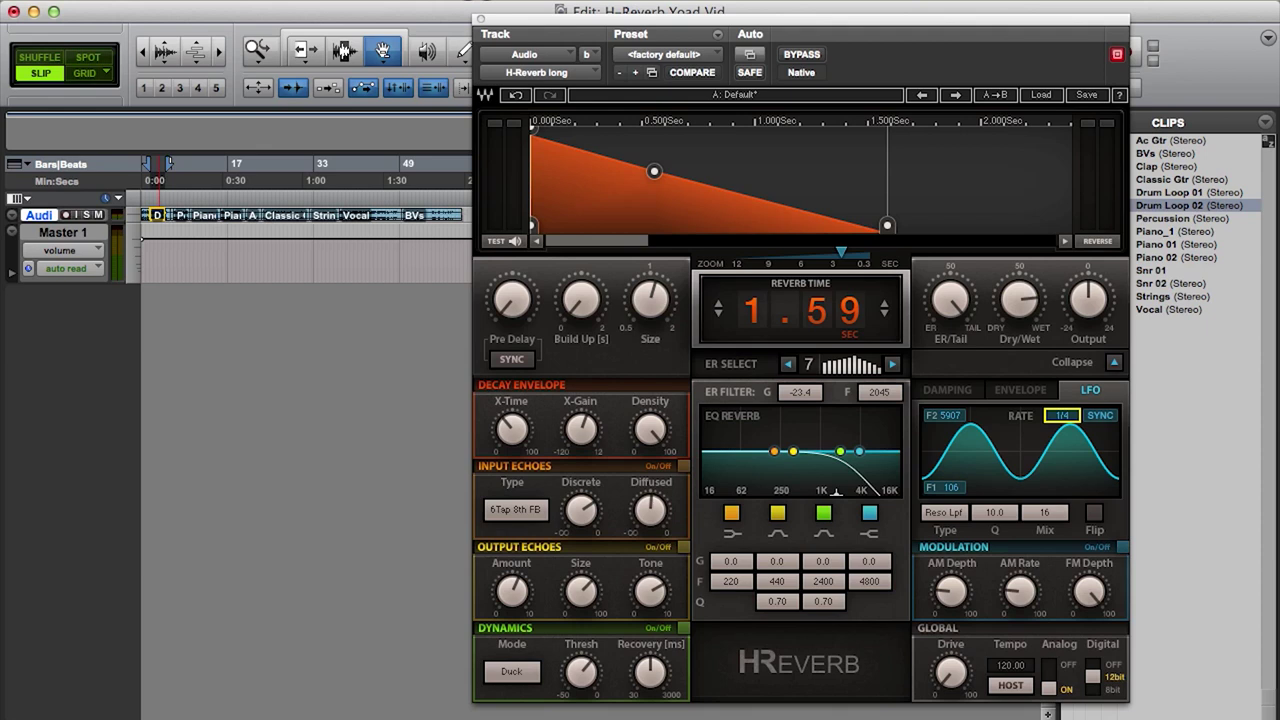
- Turn off the LFO's tempo sync, set its Rate to 5.12, Mix to 100 and Q to 7.7
{"action": "mouse_move", "coordinate": [1062, 415]}
{"action": "left_mouse_down"}
{"action": "mouse_move", "coordinate": [1062, 435]}
{"action": "mouse_move", "coordinate": [1062, 396]}
{"action": "mouse_move", "coordinate": [1062, 430]}
{"action": "left_mouse_up"}
{"action": "left_click", "coordinate": [1110, 418]}
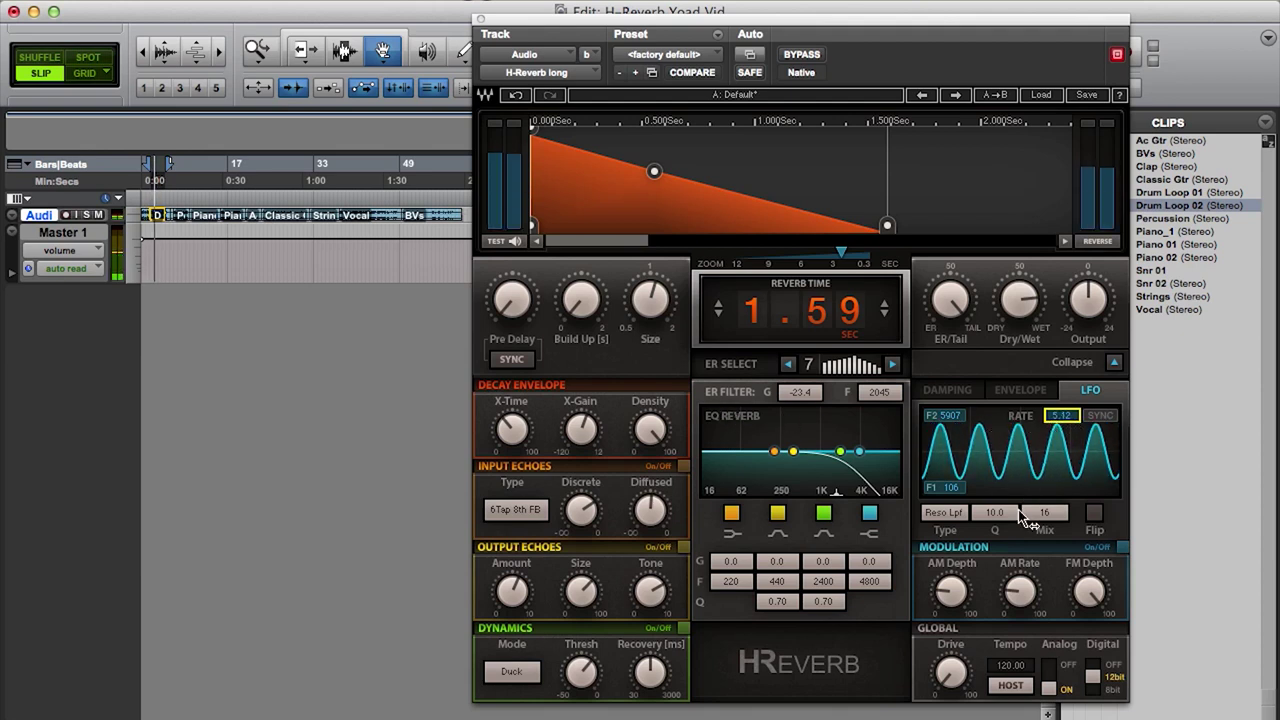
{"action": "left_click", "coordinate": [1044, 513]}
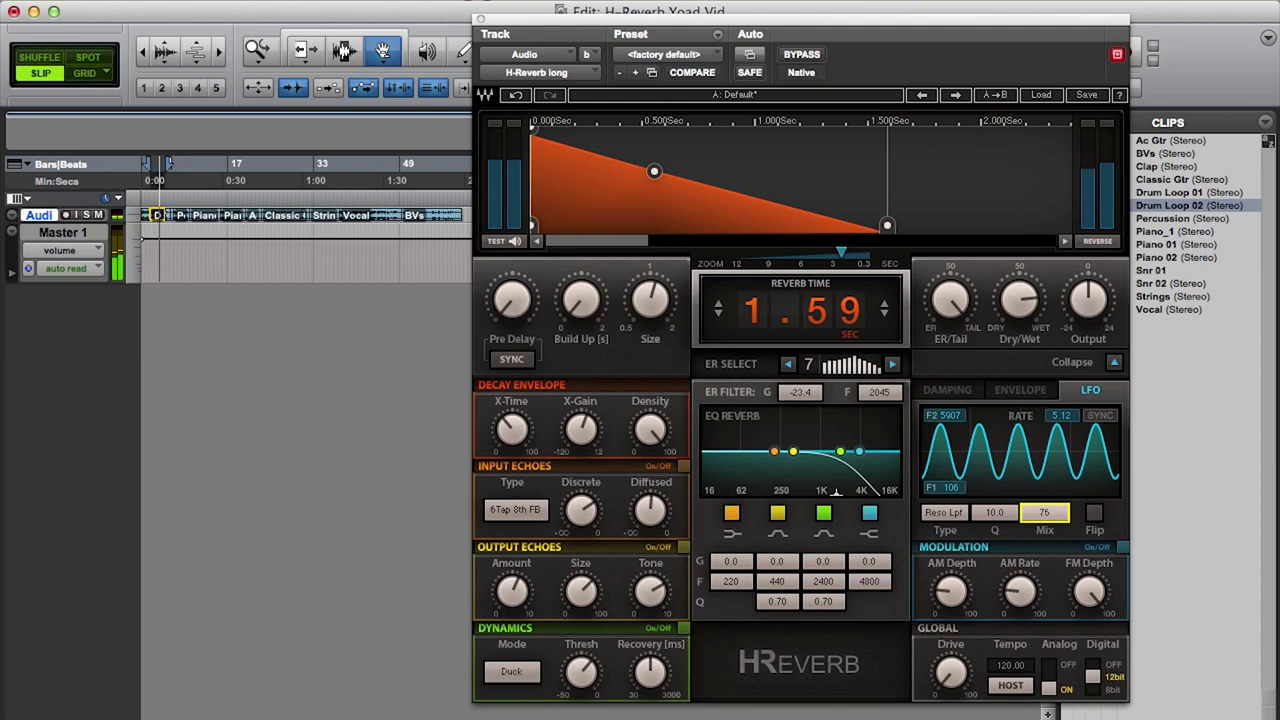
{"action": "left_click_drag", "start_coordinate": [1044, 512], "coordinate": [1044, 464]}
{"action": "left_click_drag", "start_coordinate": [1005, 513], "coordinate": [996, 519]}
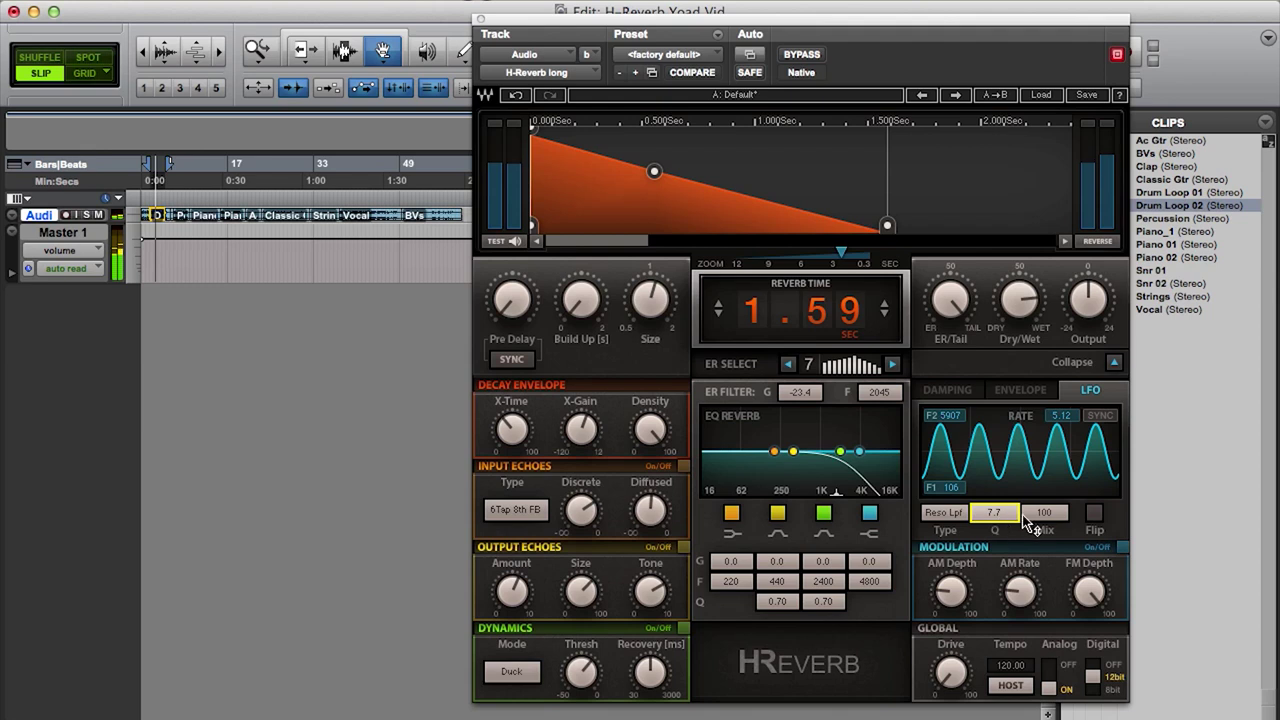
- Try different LFO rates, including 3.88 and 3.34, ending with the Rate at 2.58
{"action": "left_click", "coordinate": [1064, 416]}
{"action": "type", "text": "3.88"}
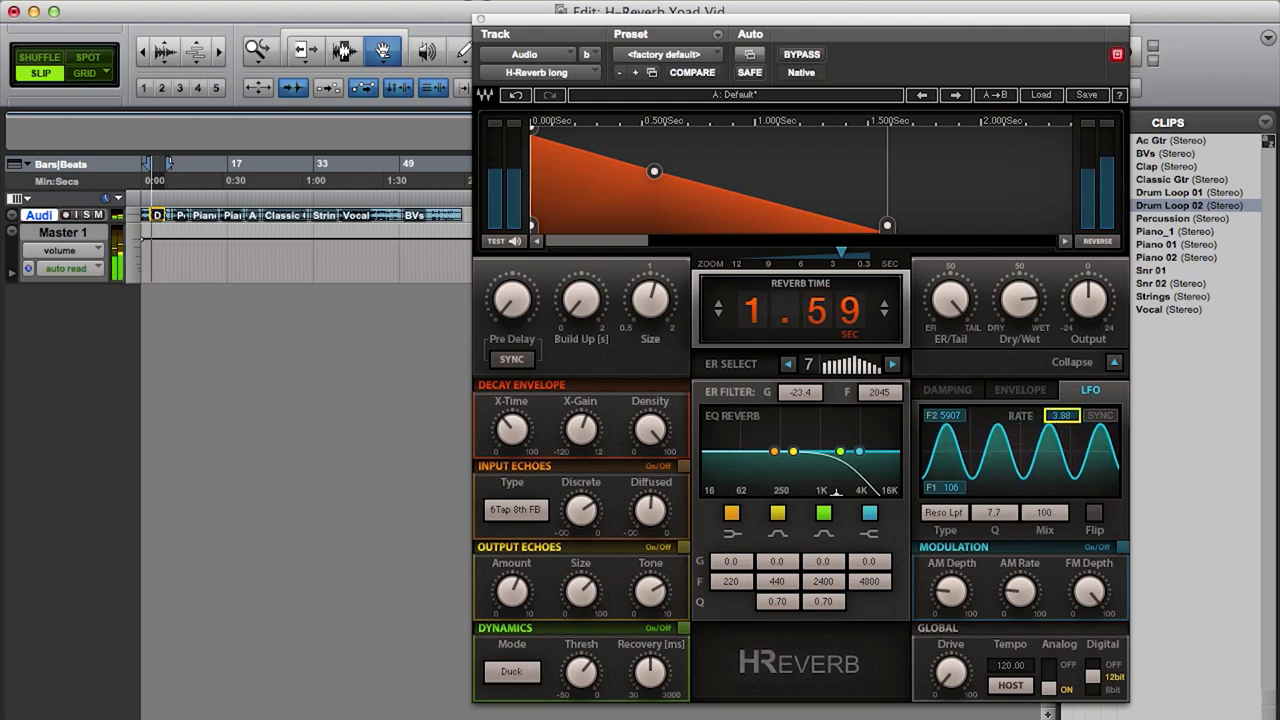
{"action": "mouse_move", "coordinate": [1067, 420]}
{"action": "left_mouse_down"}
{"action": "mouse_move", "coordinate": [1067, 460]}
{"action": "mouse_move", "coordinate": [1068, 428]}
{"action": "mouse_move", "coordinate": [1068, 440]}
{"action": "left_mouse_up"}
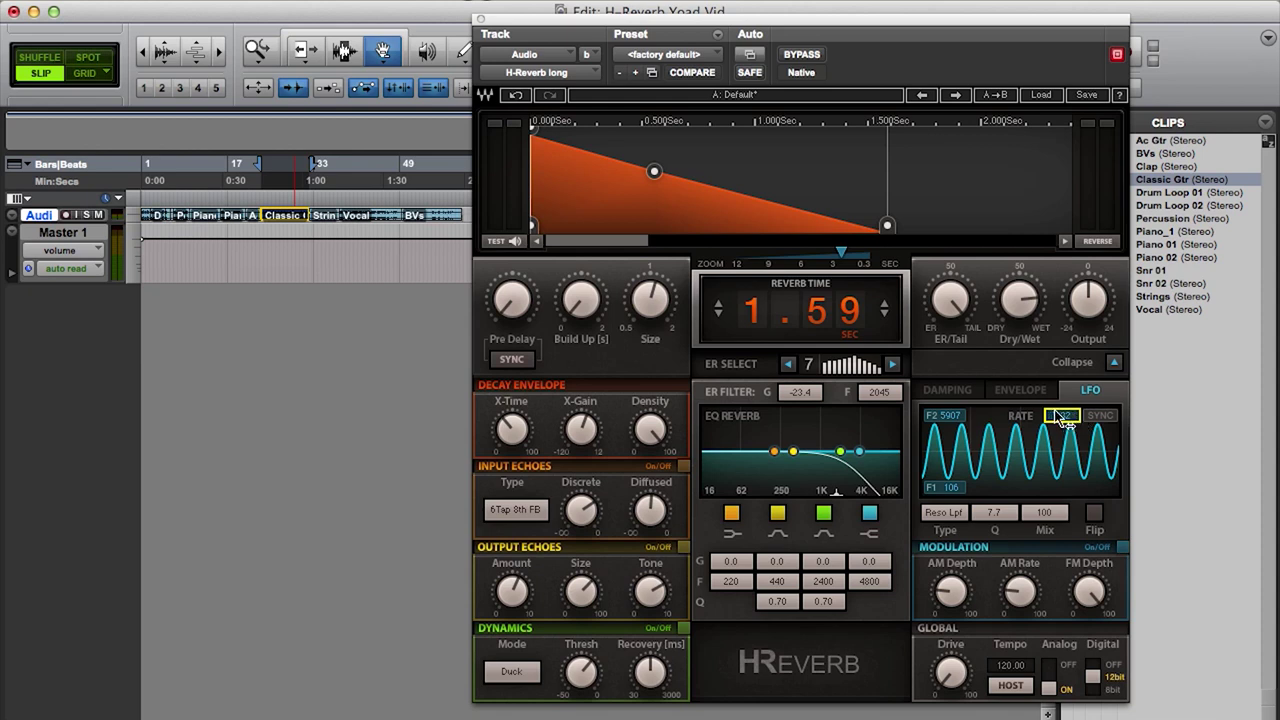
{"action": "left_click_drag", "start_coordinate": [1070, 425], "coordinate": [1070, 500]}
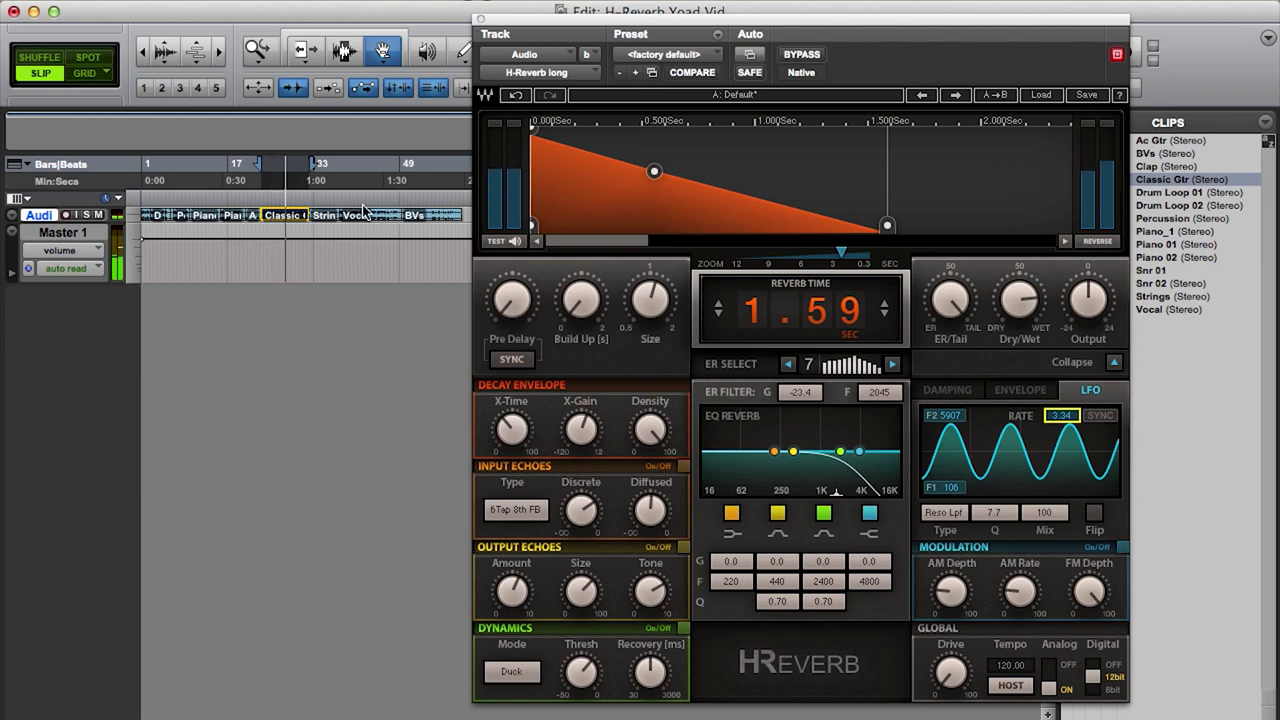
{"action": "left_click_drag", "start_coordinate": [1072, 418], "coordinate": [1061, 465]}
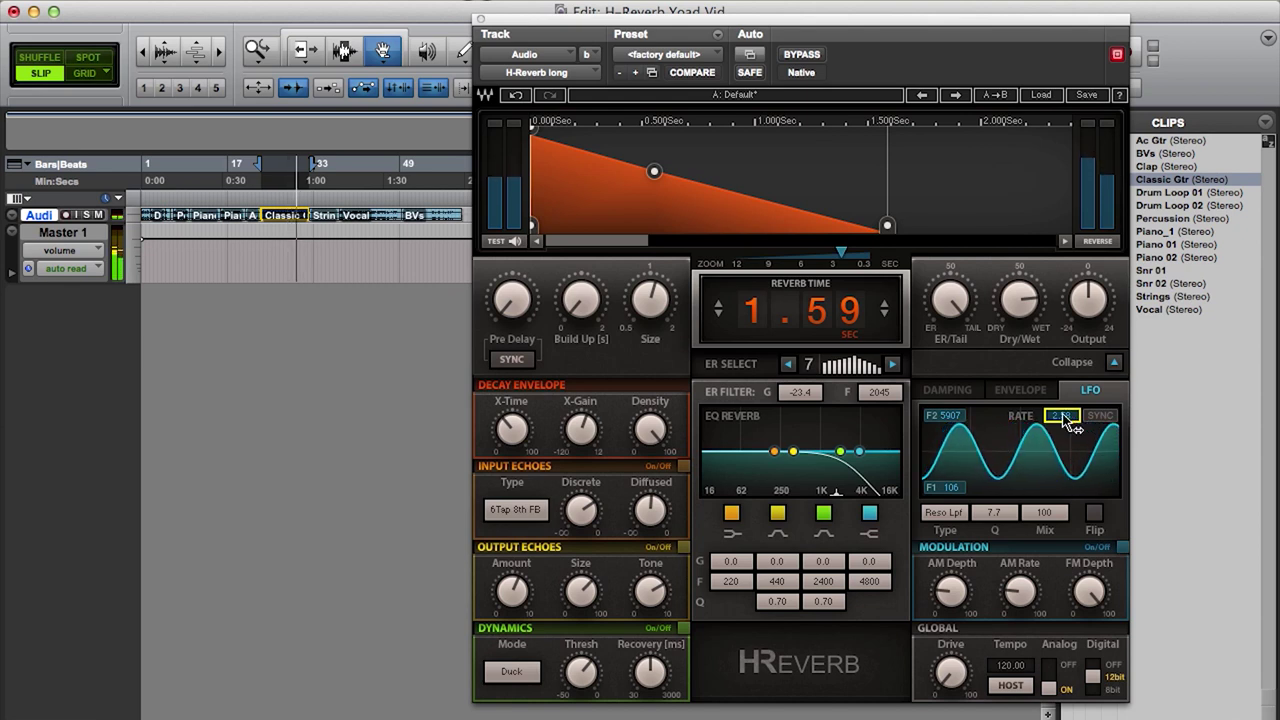
- Flip the LFO waveform, set Q to 8.0 and change the filter type to Reso Hpf
{"action": "left_click", "coordinate": [1095, 515]}
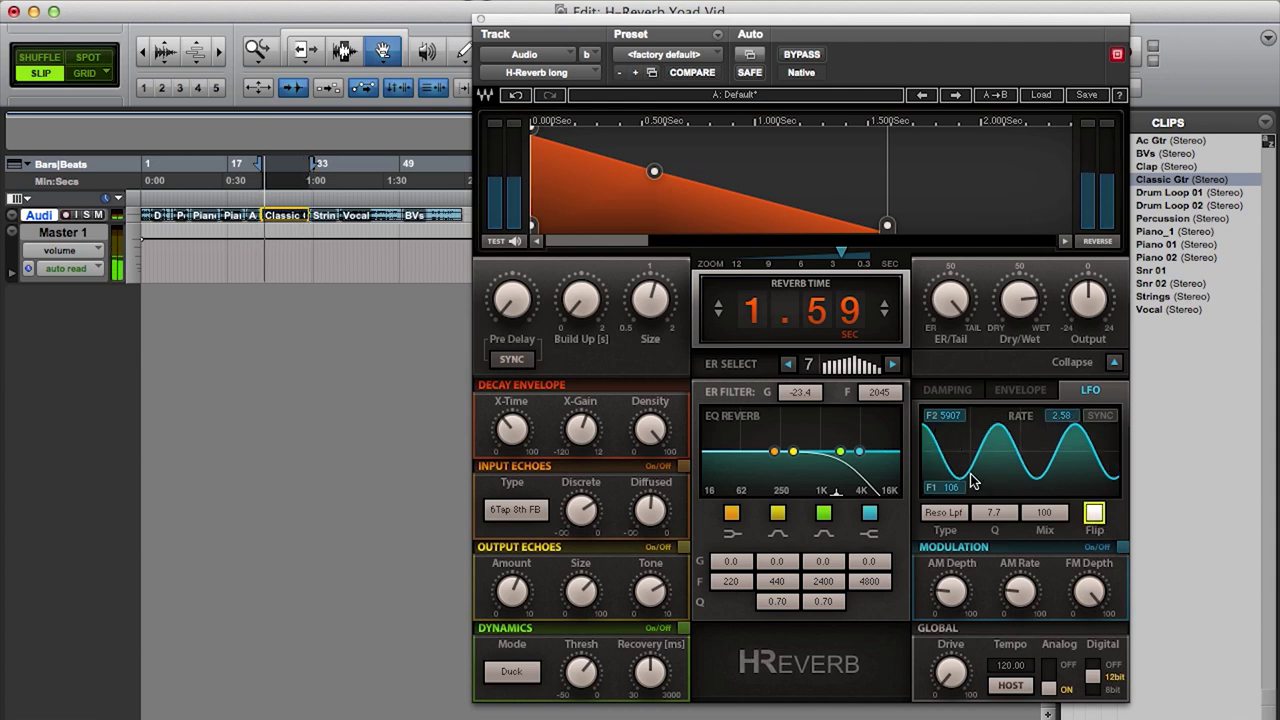
{"action": "left_click_drag", "start_coordinate": [1013, 520], "coordinate": [1013, 516]}
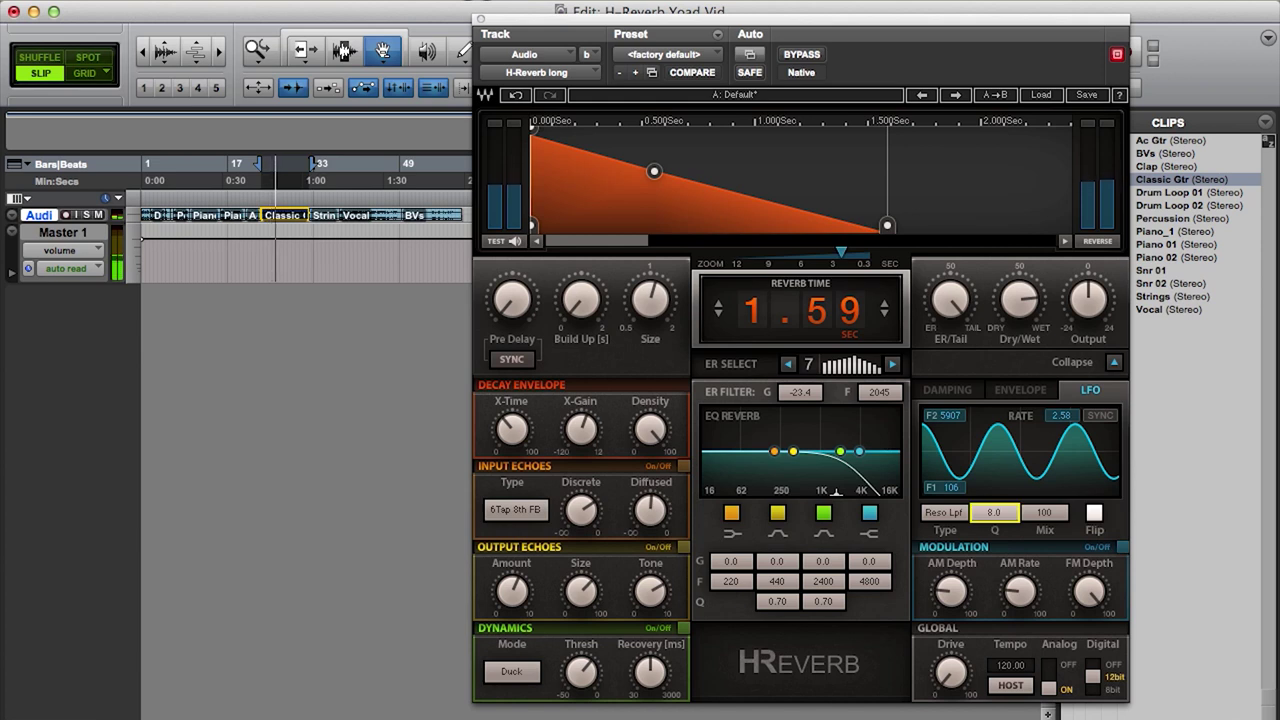
{"action": "left_click_drag", "start_coordinate": [1013, 516], "coordinate": [1013, 512]}
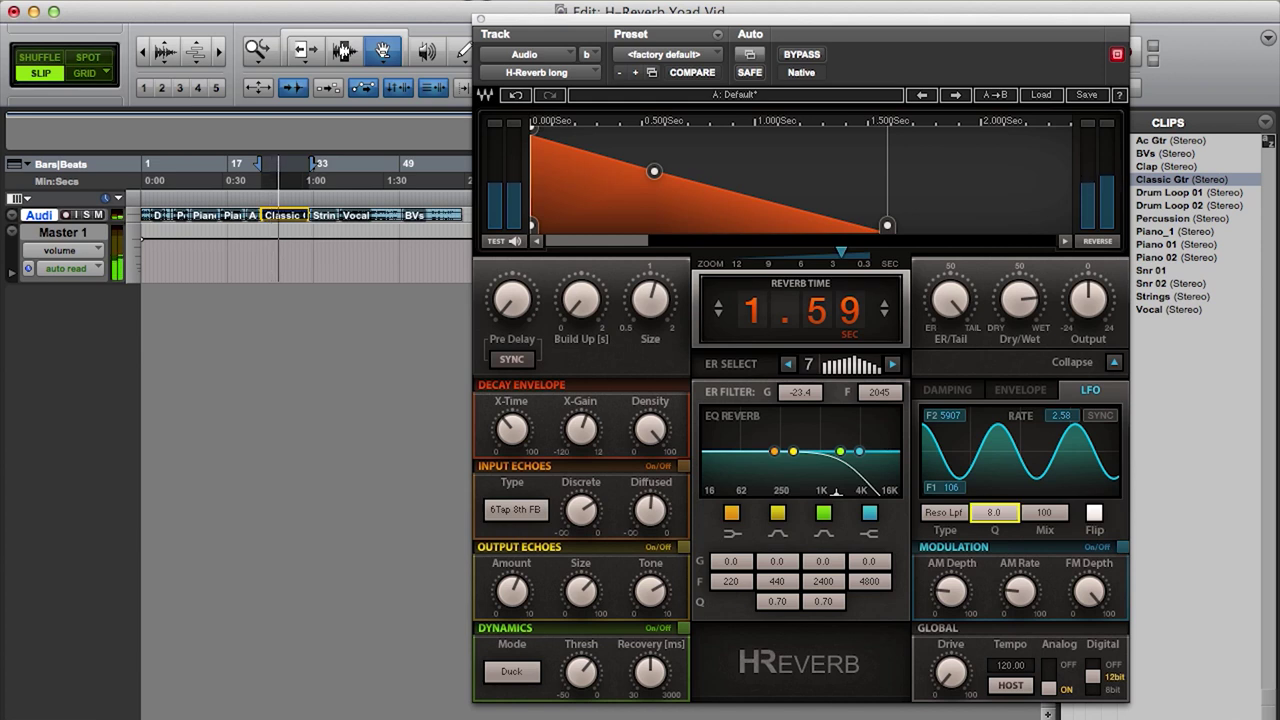
{"action": "left_click", "coordinate": [948, 516]}
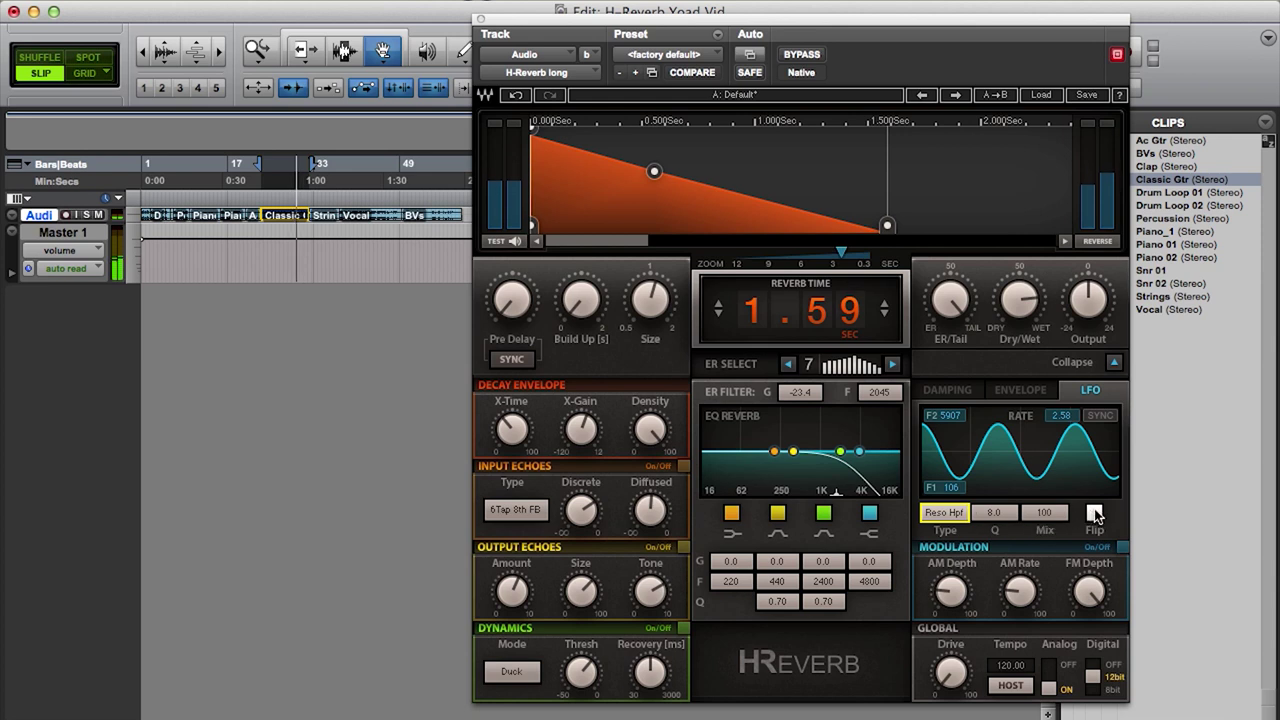
- Turn off the LFO flip, set Q to 8.1 and toggle the filter type, ending on Reso Hpf
{"action": "left_click", "coordinate": [1095, 514]}
{"action": "left_click_drag", "start_coordinate": [1020, 517], "coordinate": [1020, 514]}
{"action": "left_click", "coordinate": [958, 512]}
{"action": "left_click", "coordinate": [965, 512]}
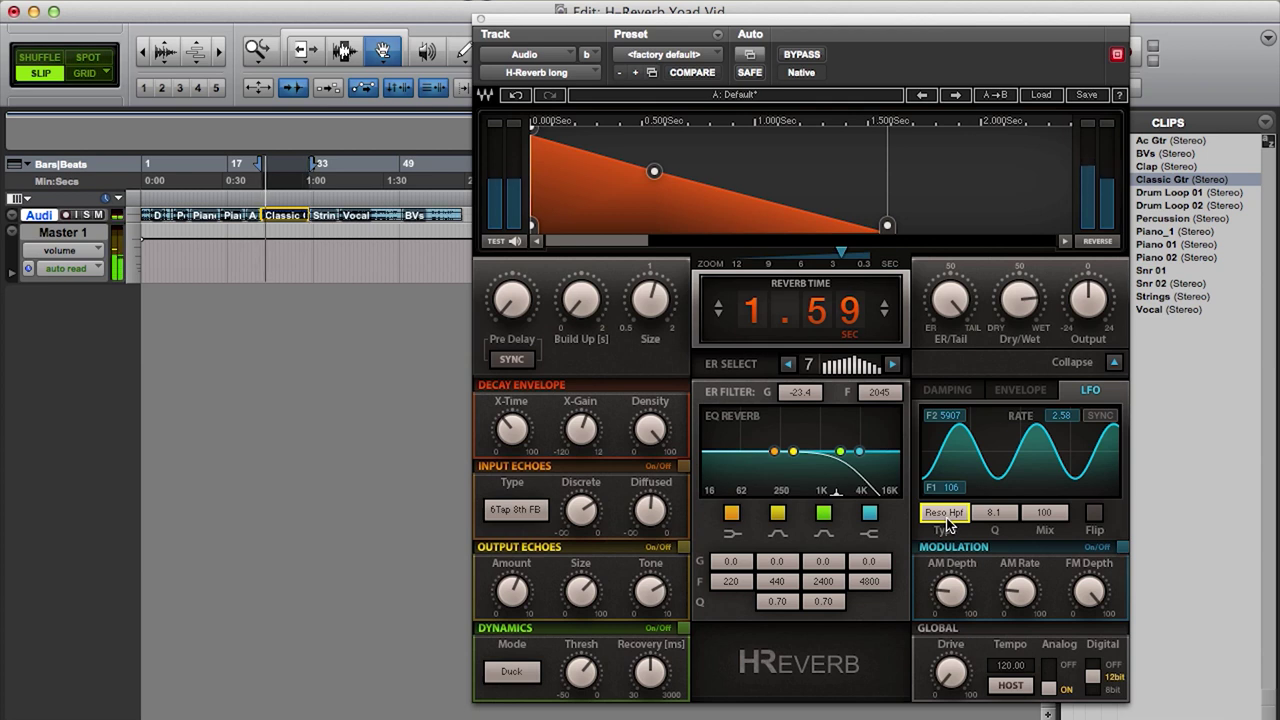
- Set the LFO filter's Q to 10.0, take its Mix down to 0 and bring it back up to 38
{"action": "left_click", "coordinate": [993, 512]}
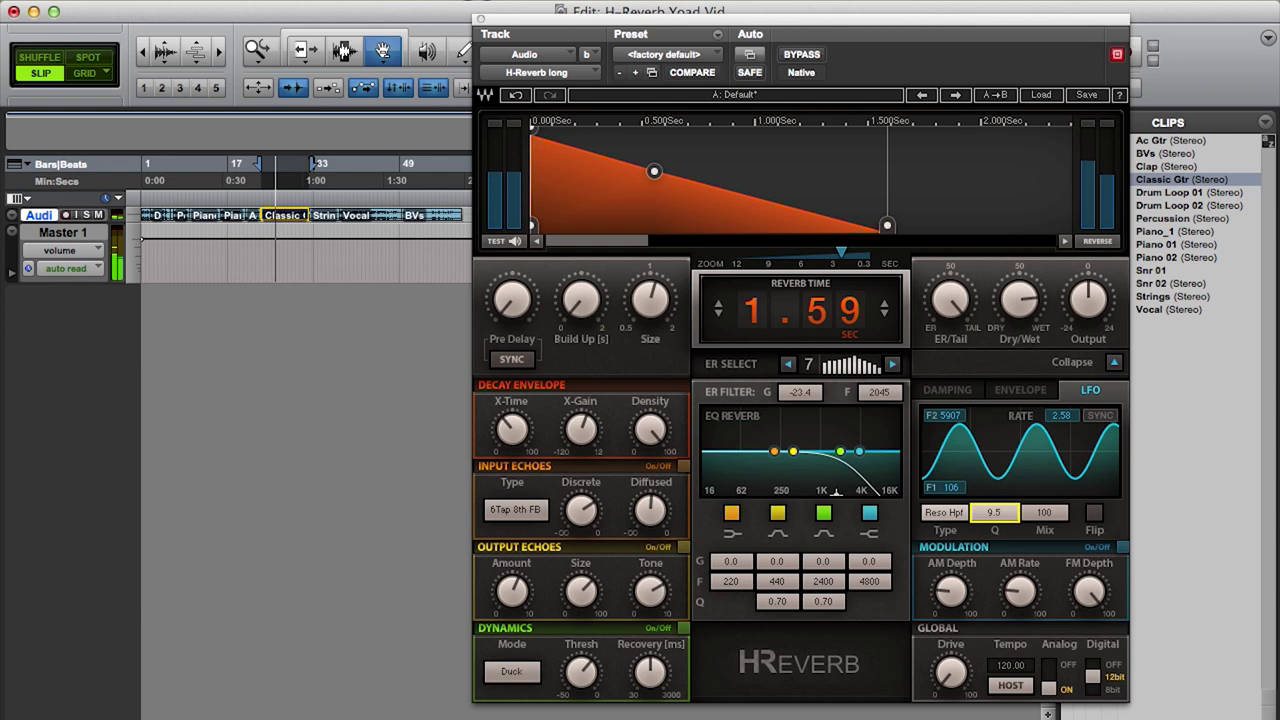
{"action": "left_click_drag", "start_coordinate": [995, 515], "coordinate": [1044, 520]}
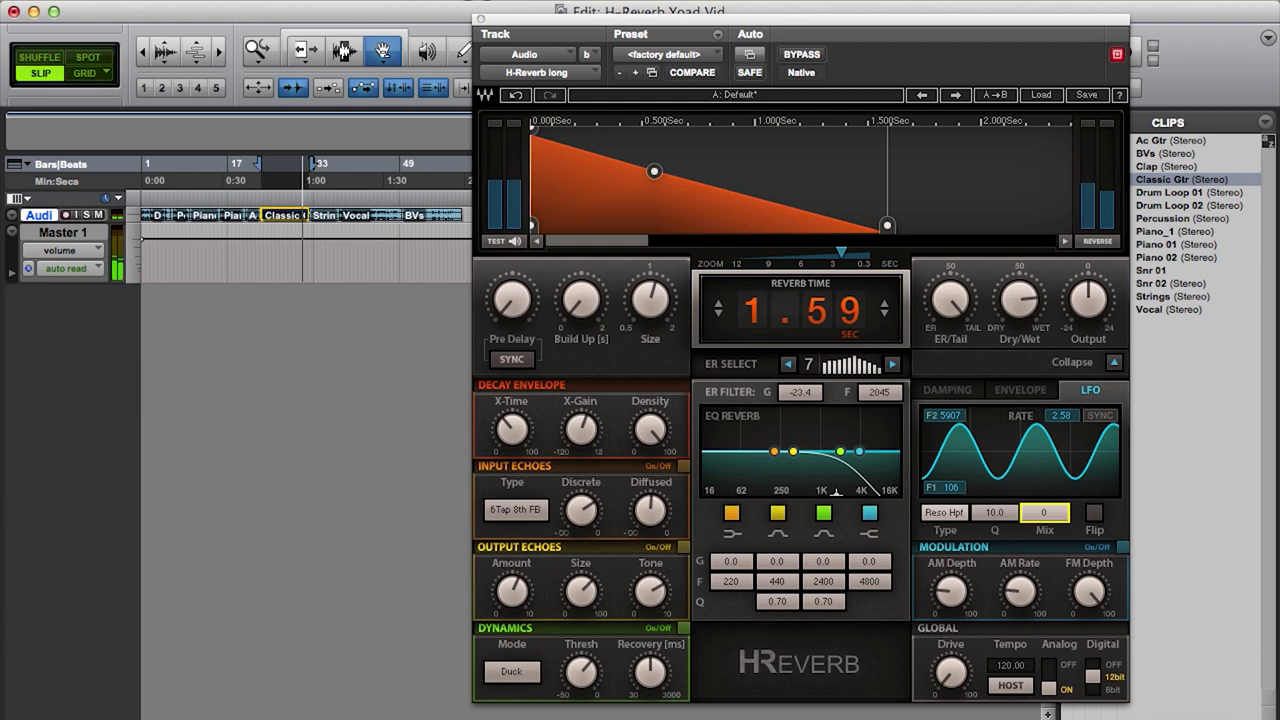
{"action": "left_click_drag", "start_coordinate": [1044, 512], "coordinate": [1044, 498]}
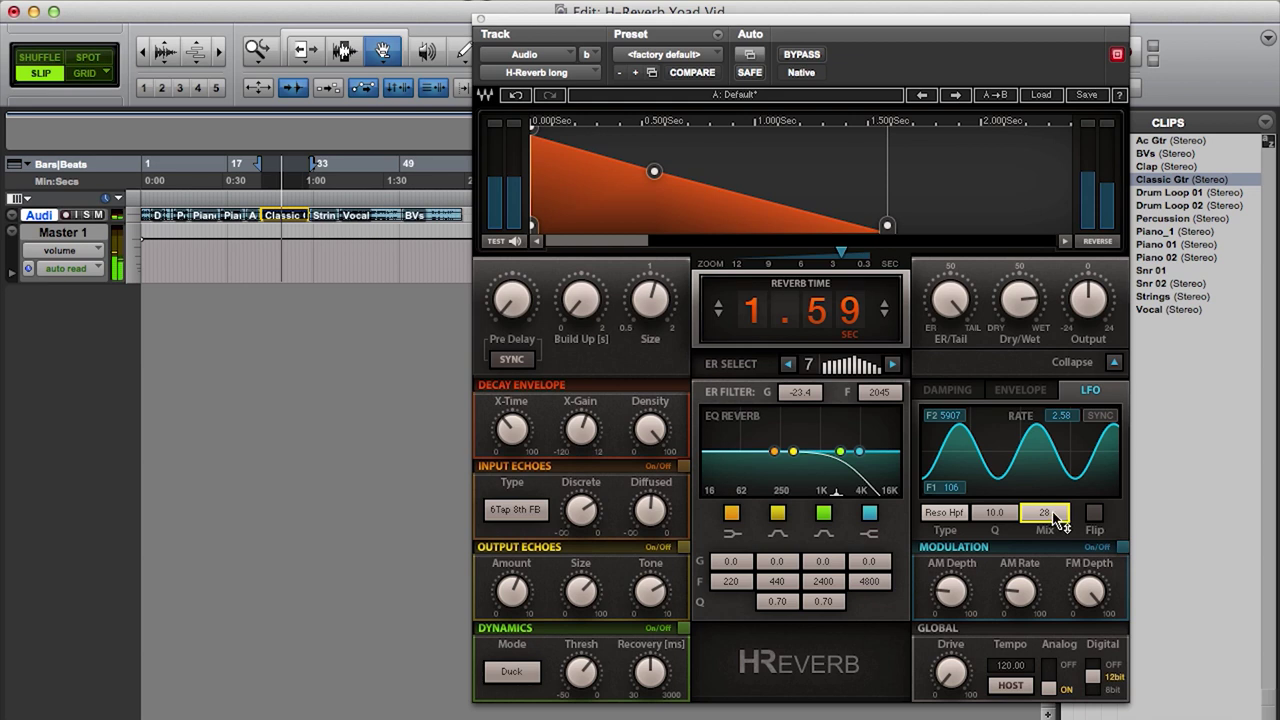
{"action": "left_click_drag", "start_coordinate": [1050, 512], "coordinate": [1050, 509]}
- Extend the reverb time to 2.46 seconds and set the LFO filter's Mix to 18
{"action": "left_click_drag", "start_coordinate": [848, 326], "coordinate": [848, 283]}
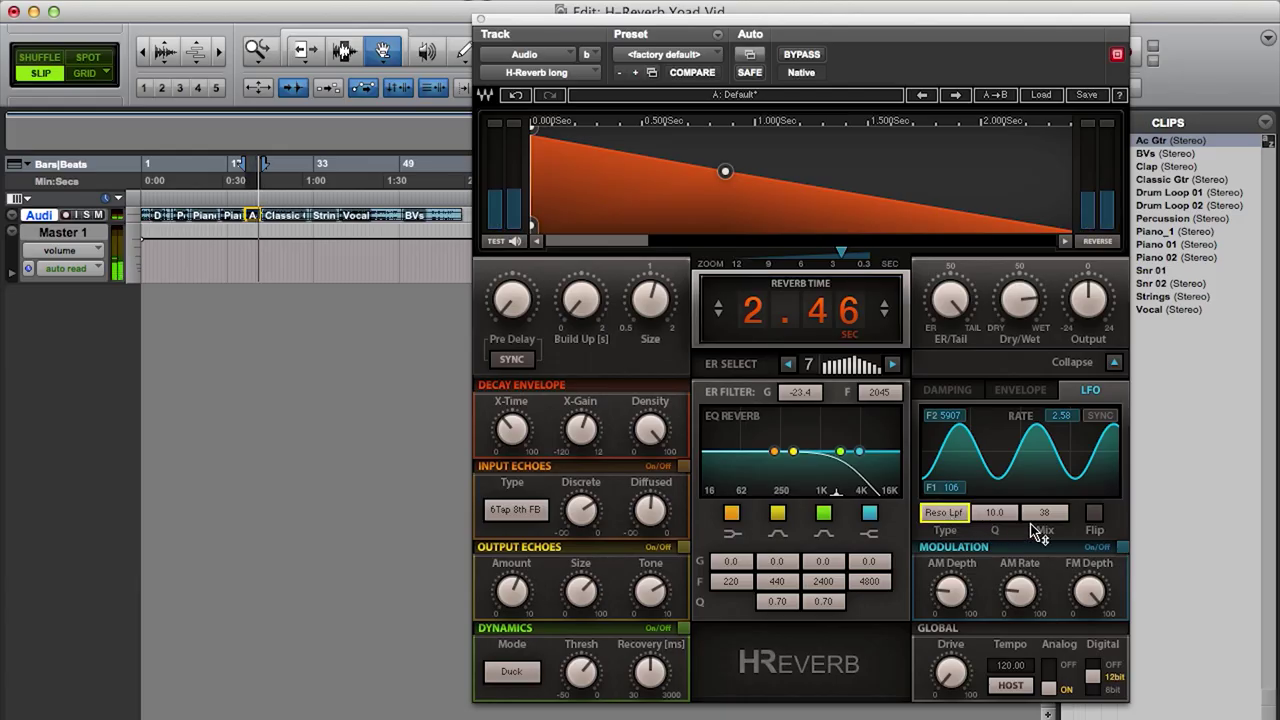
{"action": "mouse_move", "coordinate": [1044, 513]}
{"action": "left_mouse_down"}
{"action": "mouse_move", "coordinate": [1044, 545]}
{"action": "mouse_move", "coordinate": [1056, 510]}
{"action": "left_mouse_up"}
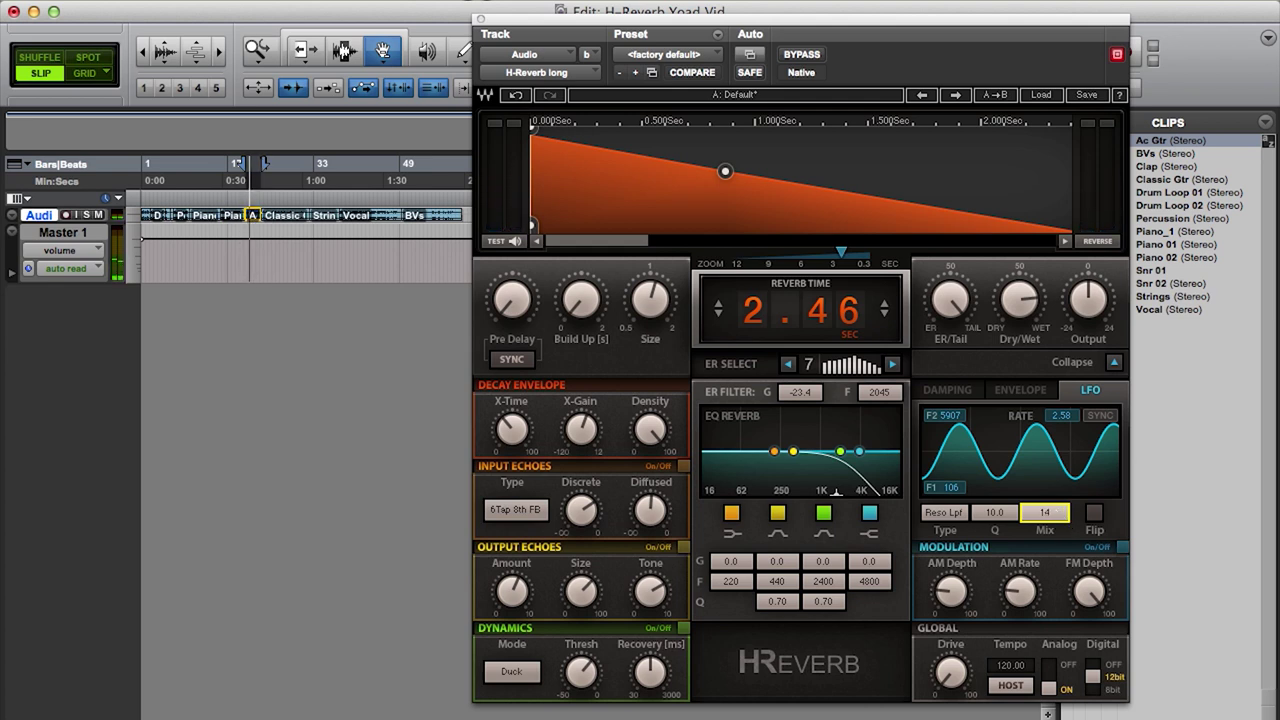
{"action": "key", "text": "Up"}
- In the reverb EQ, cut the high shelf by 19.9 at 3082 and boost the yellow band by 5.3 at 639
{"action": "left_click_drag", "start_coordinate": [859, 452], "coordinate": [846, 491]}
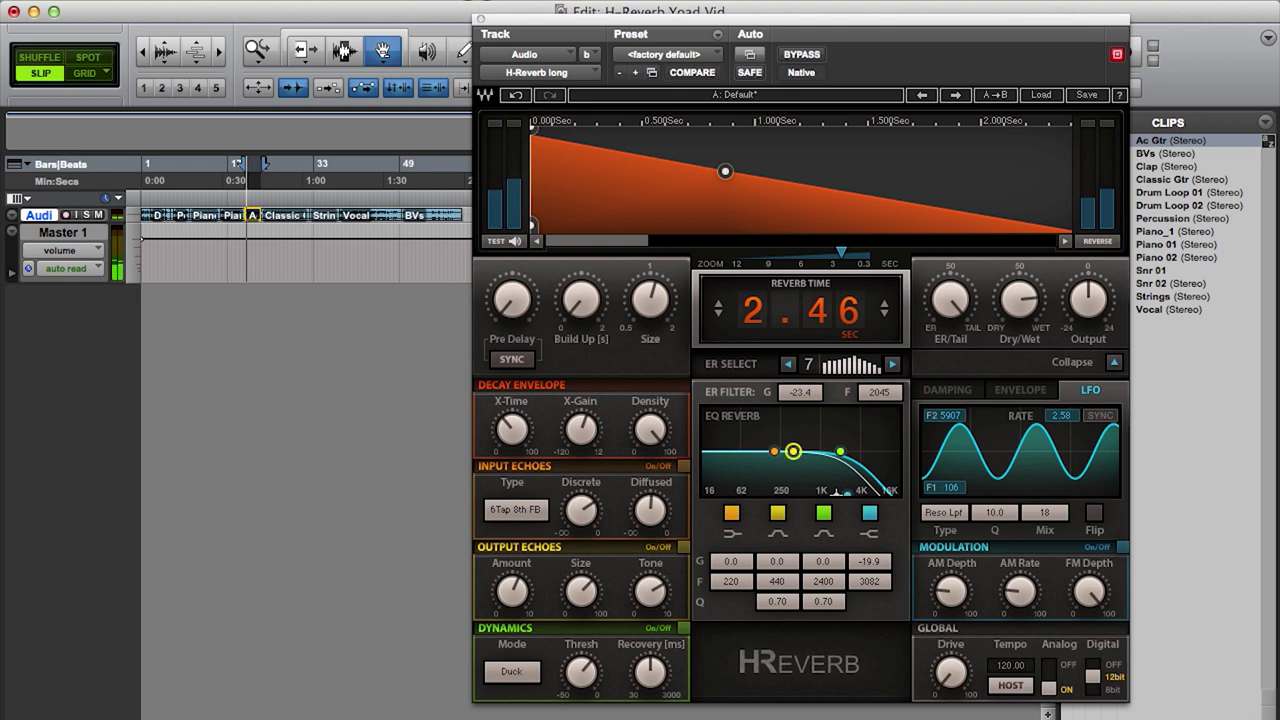
{"action": "left_click_drag", "start_coordinate": [793, 451], "coordinate": [803, 439]}
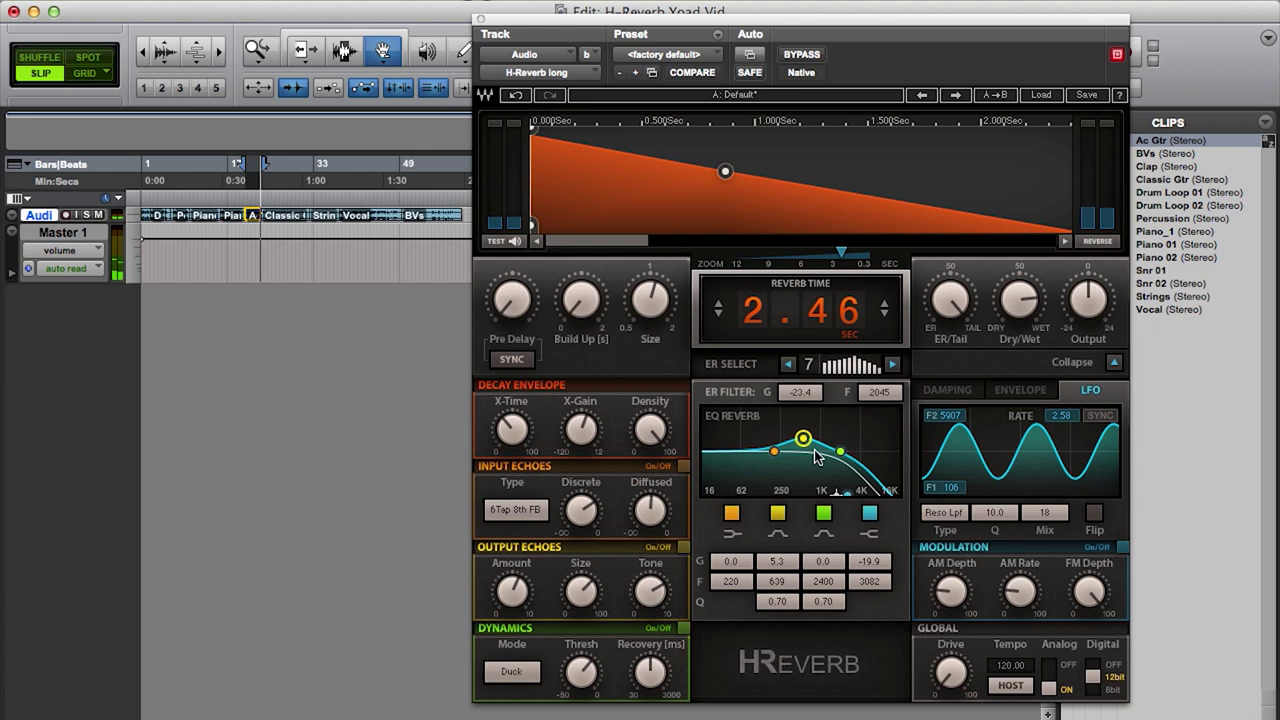
- Open the filter envelope, lengthen its attack, adjust its release and set the Mix to 100
{"action": "left_click", "coordinate": [1034, 391]}
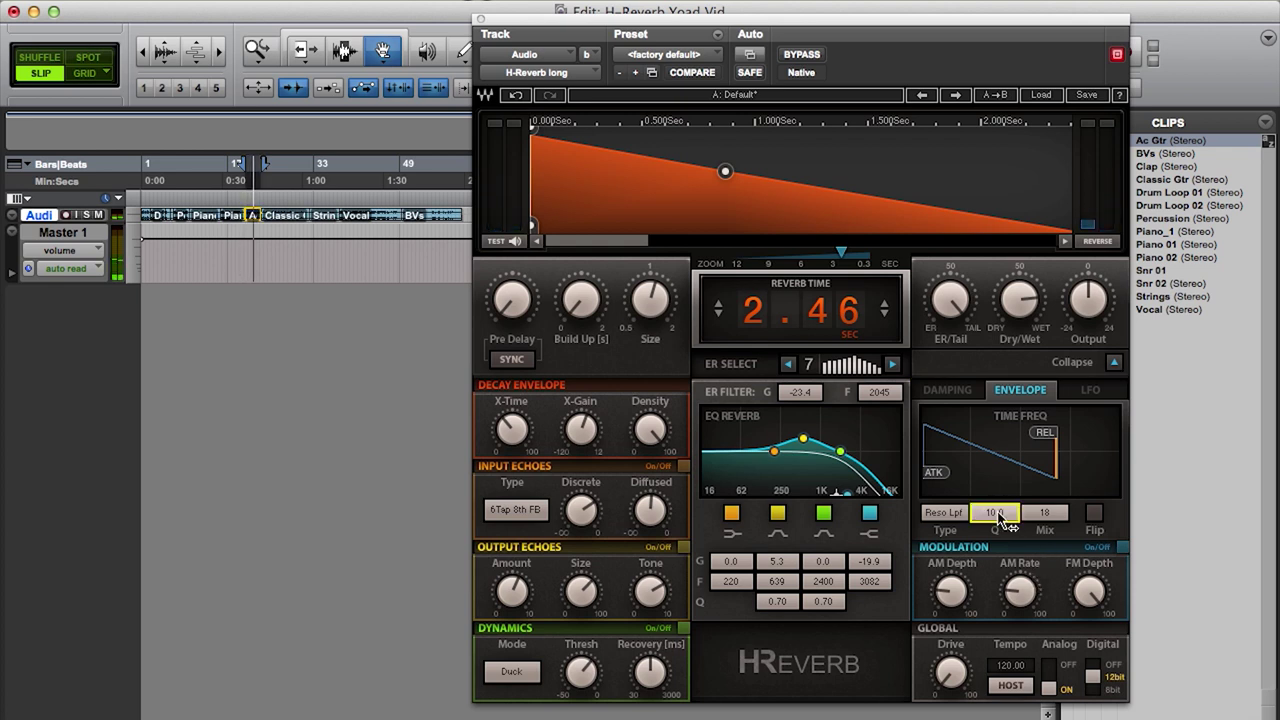
{"action": "left_click_drag", "start_coordinate": [1045, 432], "coordinate": [990, 434]}
{"action": "left_click_drag", "start_coordinate": [933, 472], "coordinate": [980, 472]}
{"action": "left_click_drag", "start_coordinate": [1040, 432], "coordinate": [1029, 432]}
{"action": "left_click", "coordinate": [1056, 516], "text": "alt"}
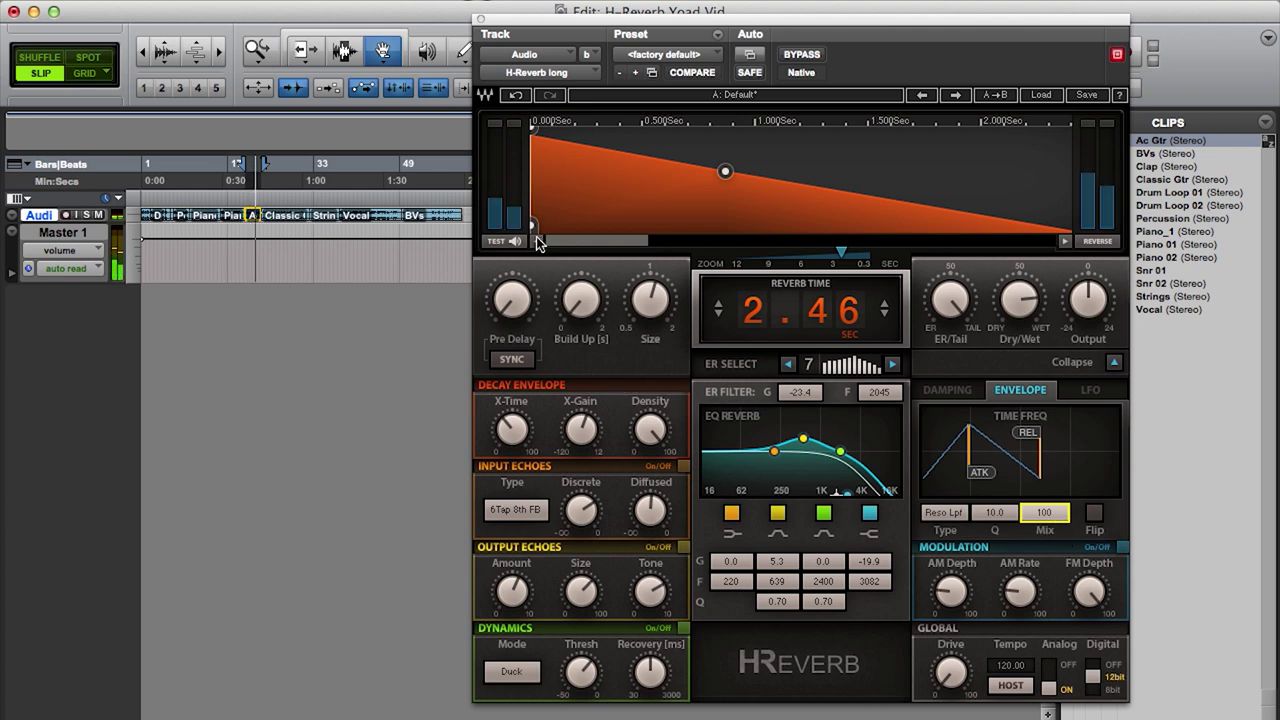
- Play the Vocal clip and lower the reverb's Dry/Wet balance slightly
{"action": "left_click", "coordinate": [358, 218]}
{"action": "key", "text": "space"}
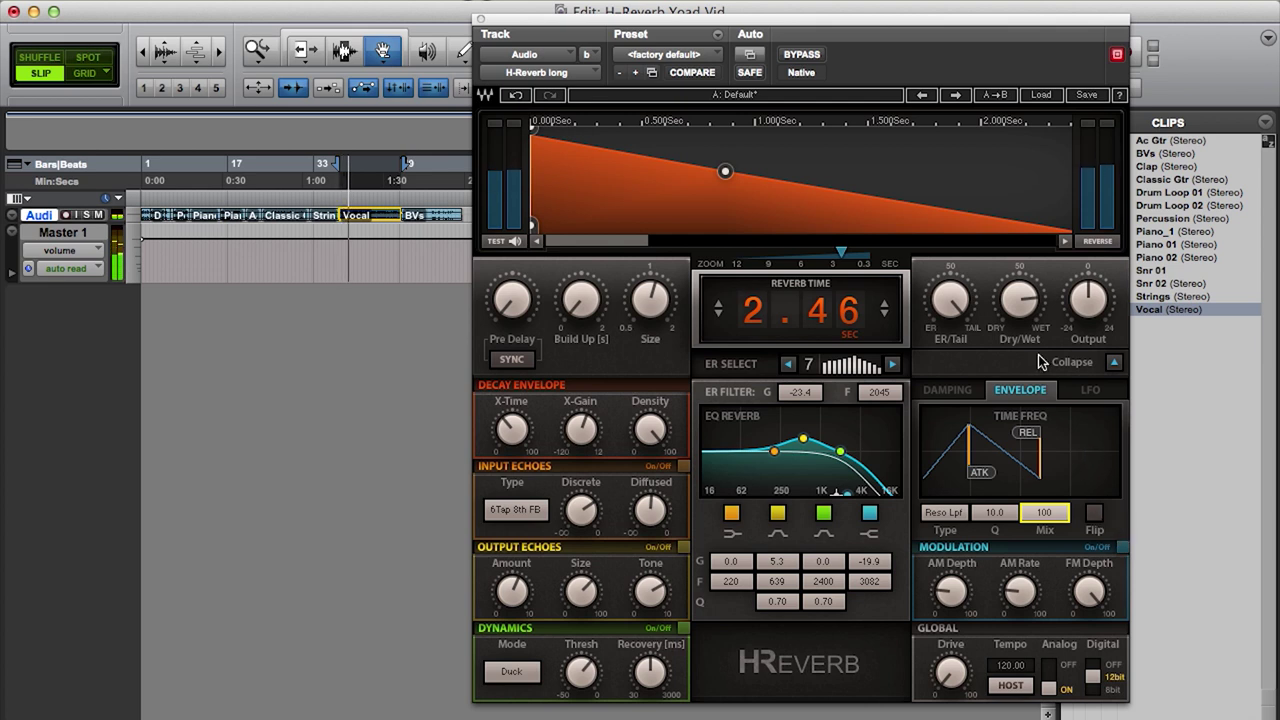
{"action": "left_click_drag", "start_coordinate": [1019, 300], "coordinate": [1019, 322]}
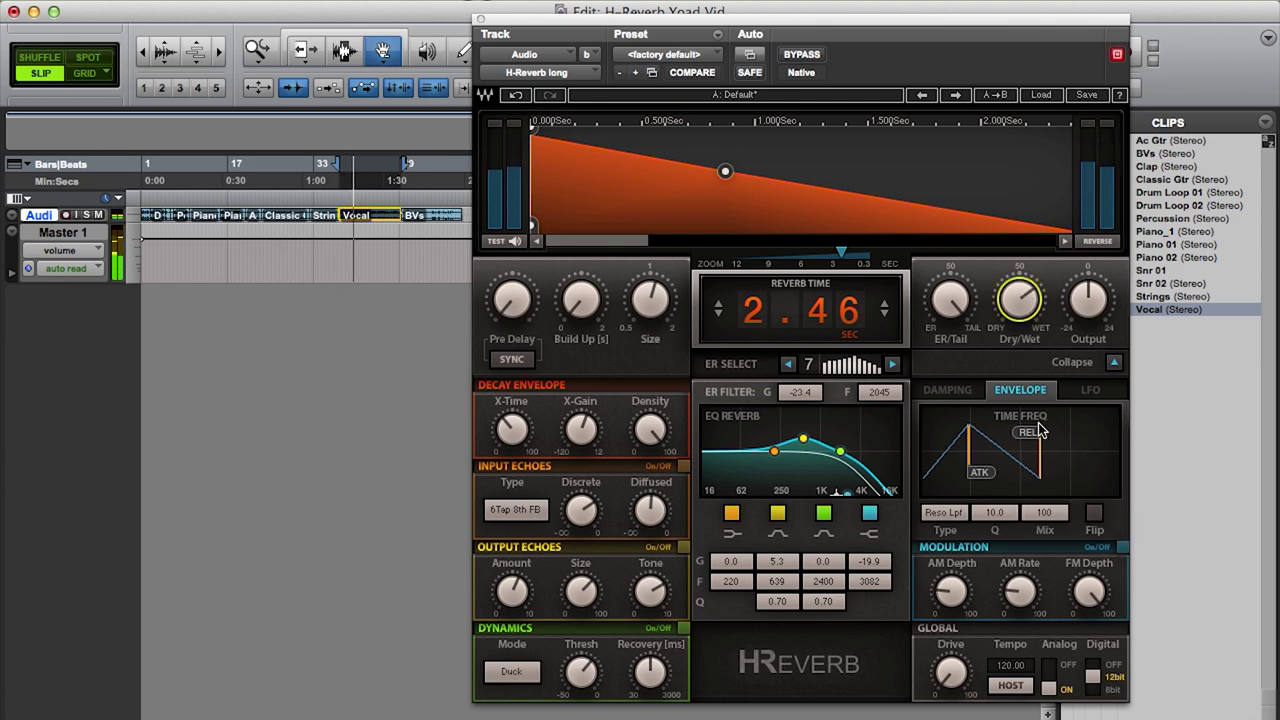
- Set the envelope filter's Q to 9.8, lower its Mix to 9 and raise it again slightly
{"action": "left_click_drag", "start_coordinate": [994, 517], "coordinate": [994, 521]}
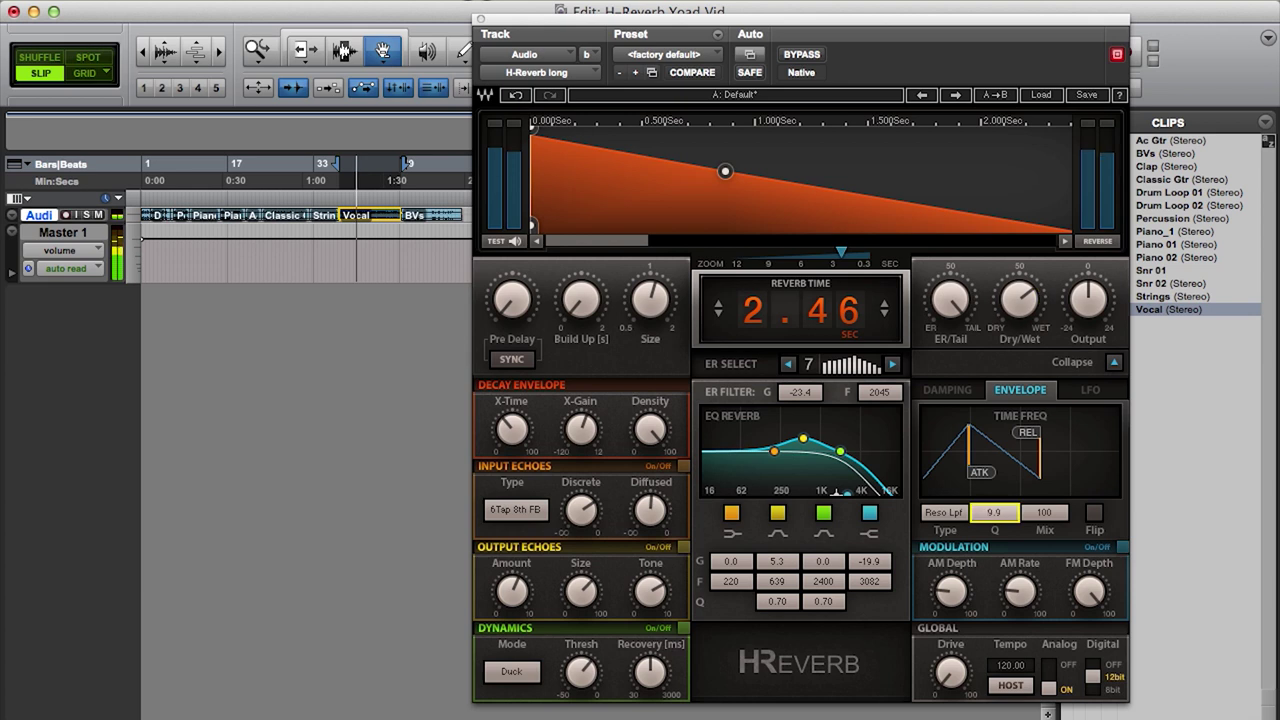
{"action": "left_click", "coordinate": [1051, 517]}
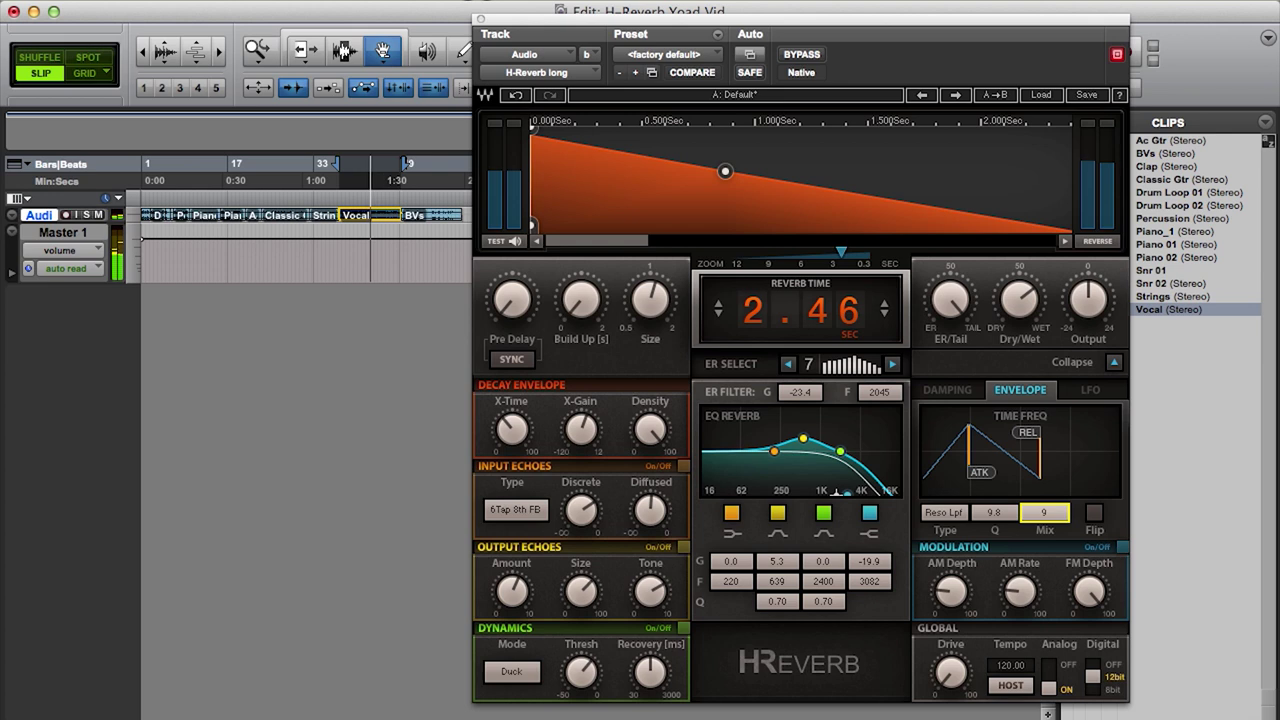
{"action": "left_click_drag", "start_coordinate": [1044, 512], "coordinate": [1044, 507]}
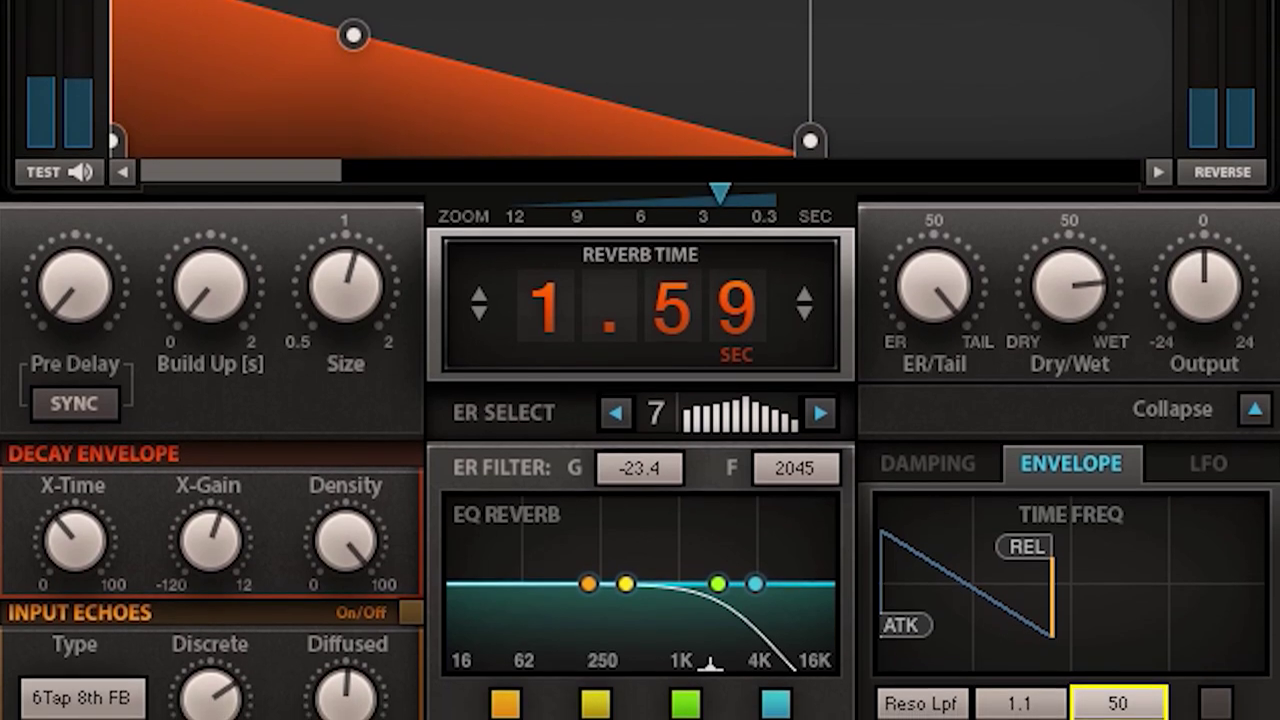
- Set the envelope filter's Q to 2.2 and try Mix amounts of 58 and 34, ending at 21
{"action": "left_click_drag", "start_coordinate": [1118, 690], "coordinate": [1118, 684]}
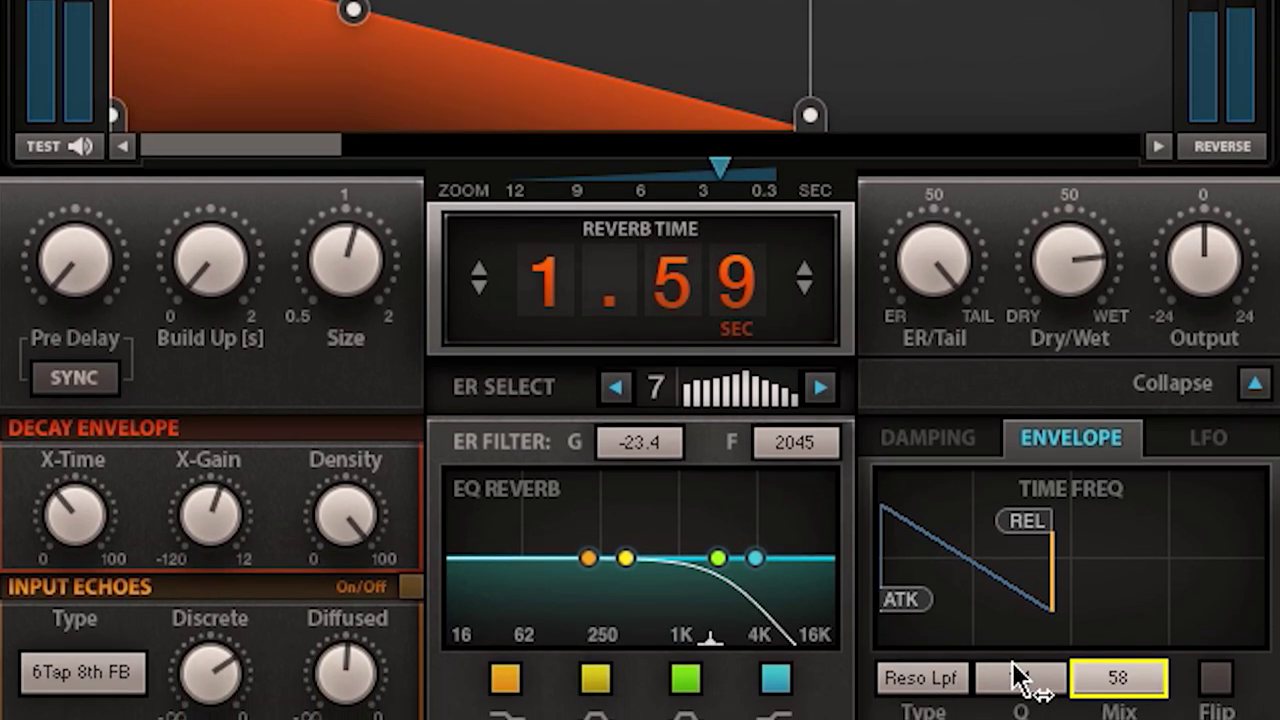
{"action": "left_click_drag", "start_coordinate": [1031, 692], "coordinate": [1017, 644]}
{"action": "mouse_move", "coordinate": [1118, 664]}
{"action": "left_mouse_down"}
{"action": "mouse_move", "coordinate": [1120, 687]}
{"action": "mouse_move", "coordinate": [1125, 678]}
{"action": "left_mouse_up"}
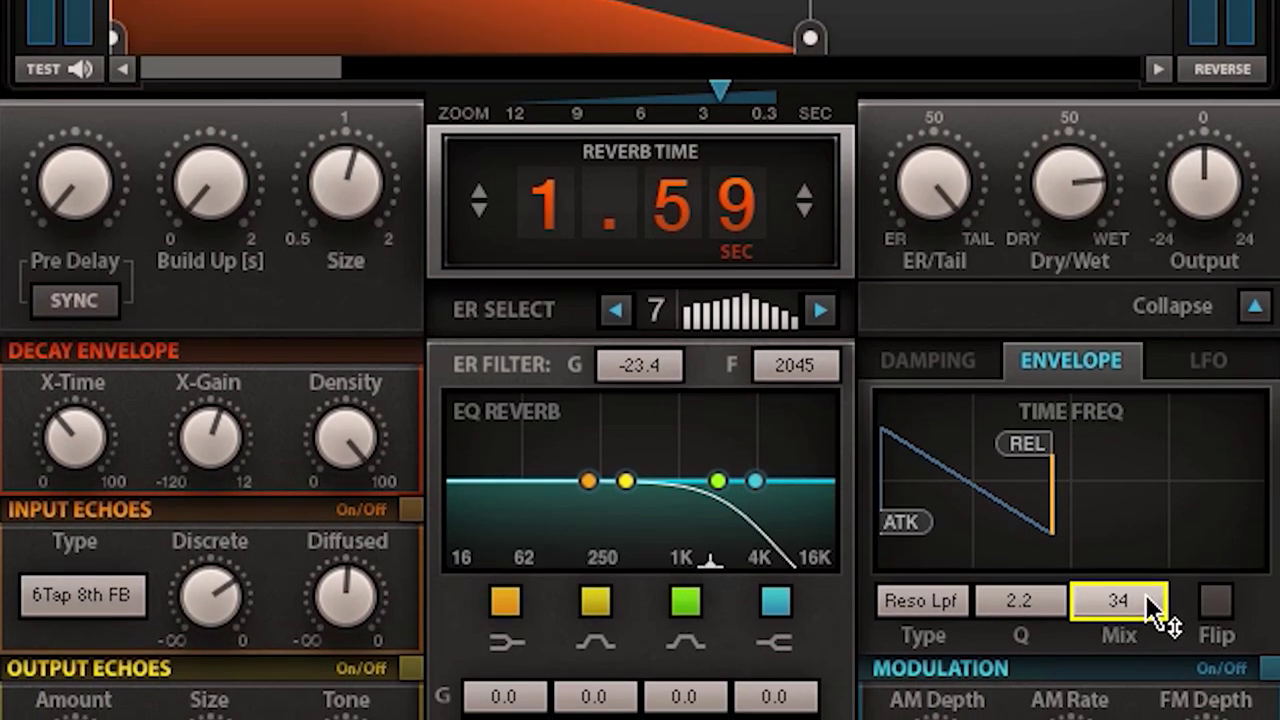
{"action": "left_click_drag", "start_coordinate": [1146, 612], "coordinate": [1138, 594]}
- Raise the envelope filter's Q to 10.0, reduce its Mix to 16 and lengthen the envelope's release
{"action": "left_click_drag", "start_coordinate": [1010, 556], "coordinate": [991, 559]}
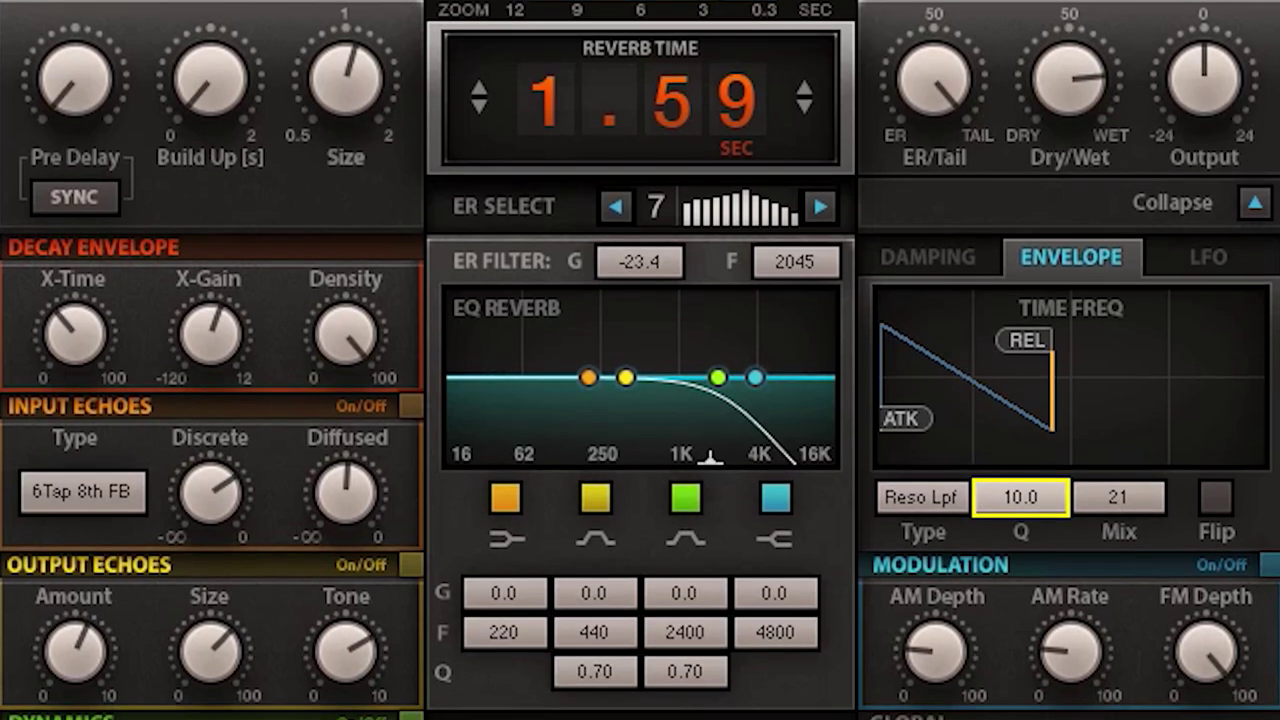
{"action": "left_click_drag", "start_coordinate": [1118, 510], "coordinate": [1118, 517]}
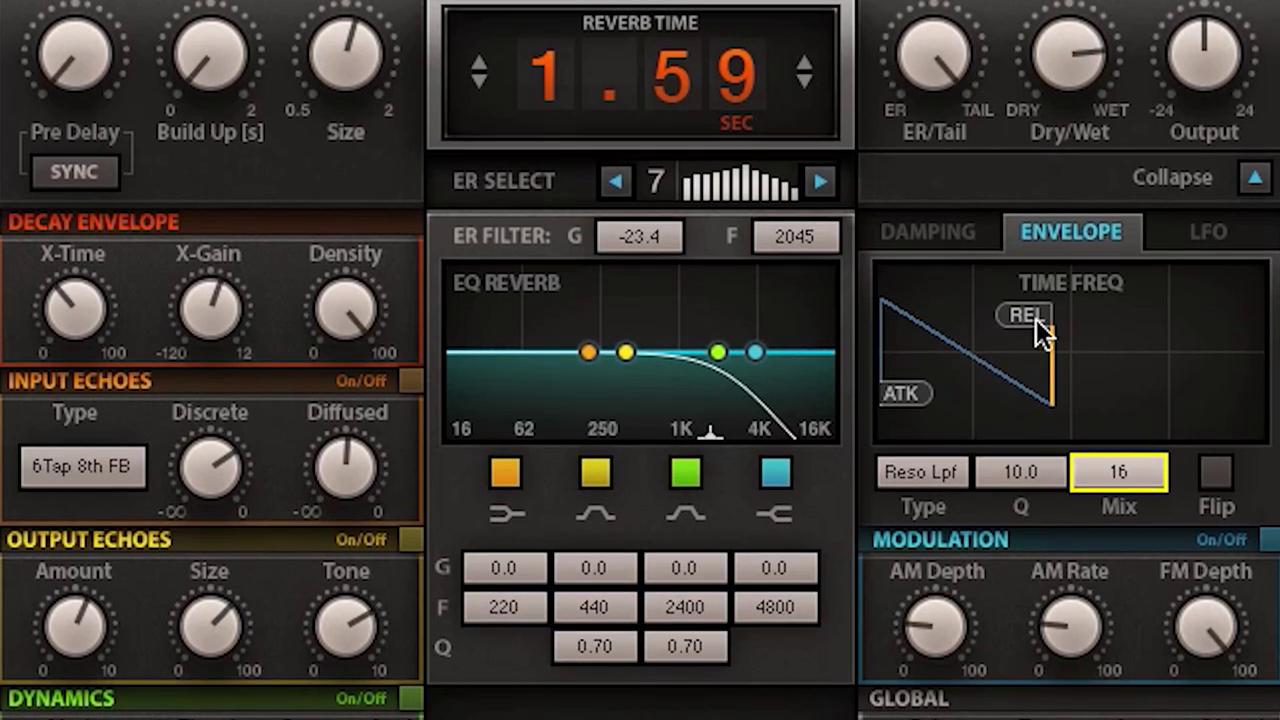
{"action": "left_click_drag", "start_coordinate": [1036, 330], "coordinate": [1141, 330]}
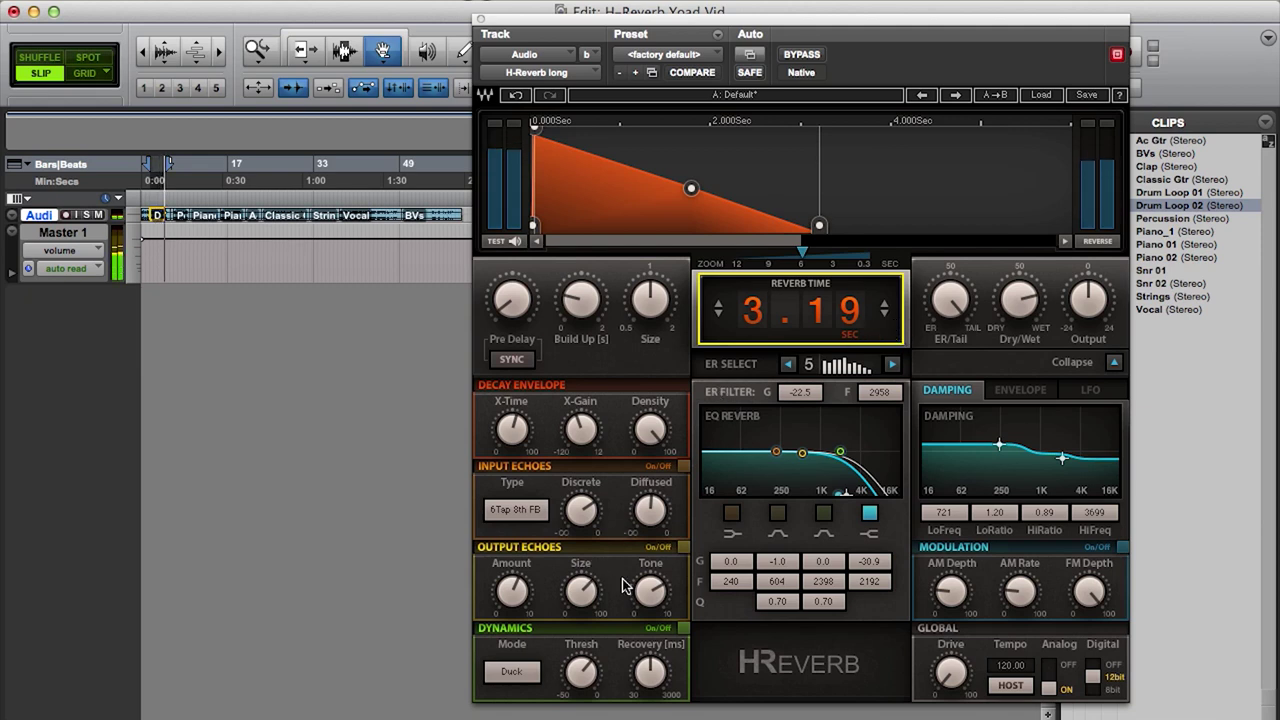
- Turn on the Output Echoes, raise their Amount and set their Tone to 10.0
{"action": "left_click", "coordinate": [683, 548]}
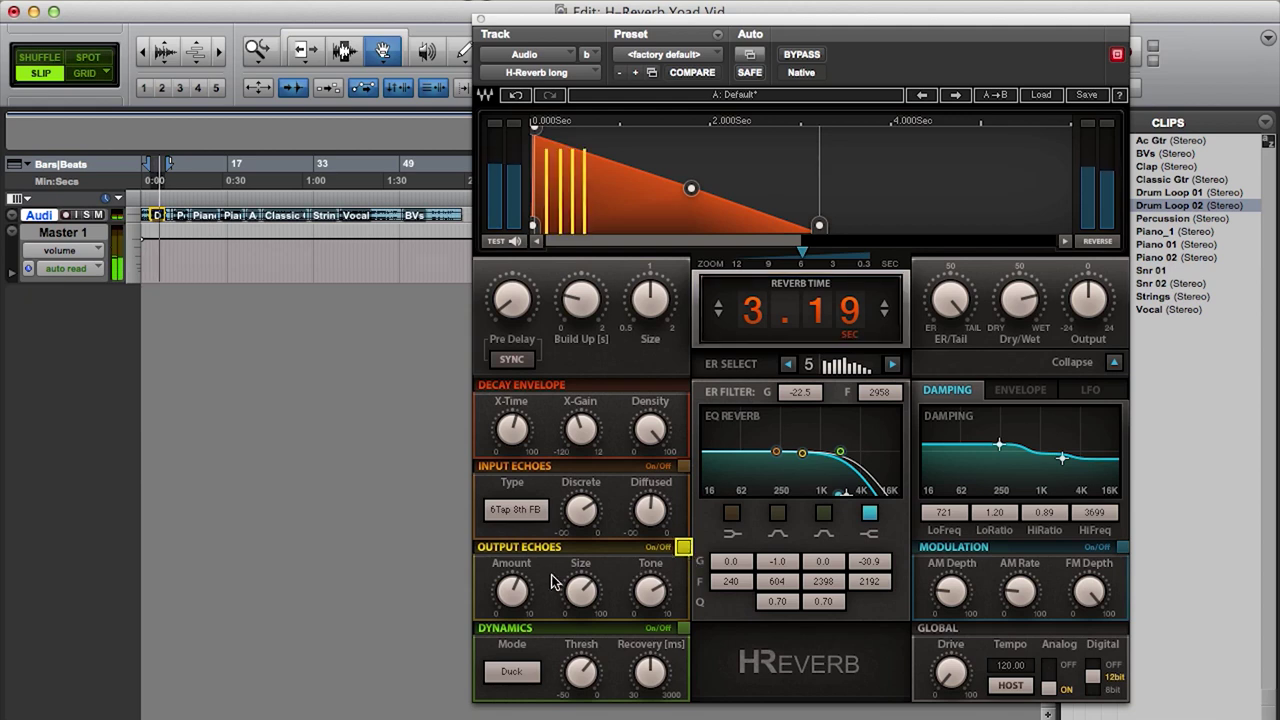
{"action": "left_click", "coordinate": [512, 590]}
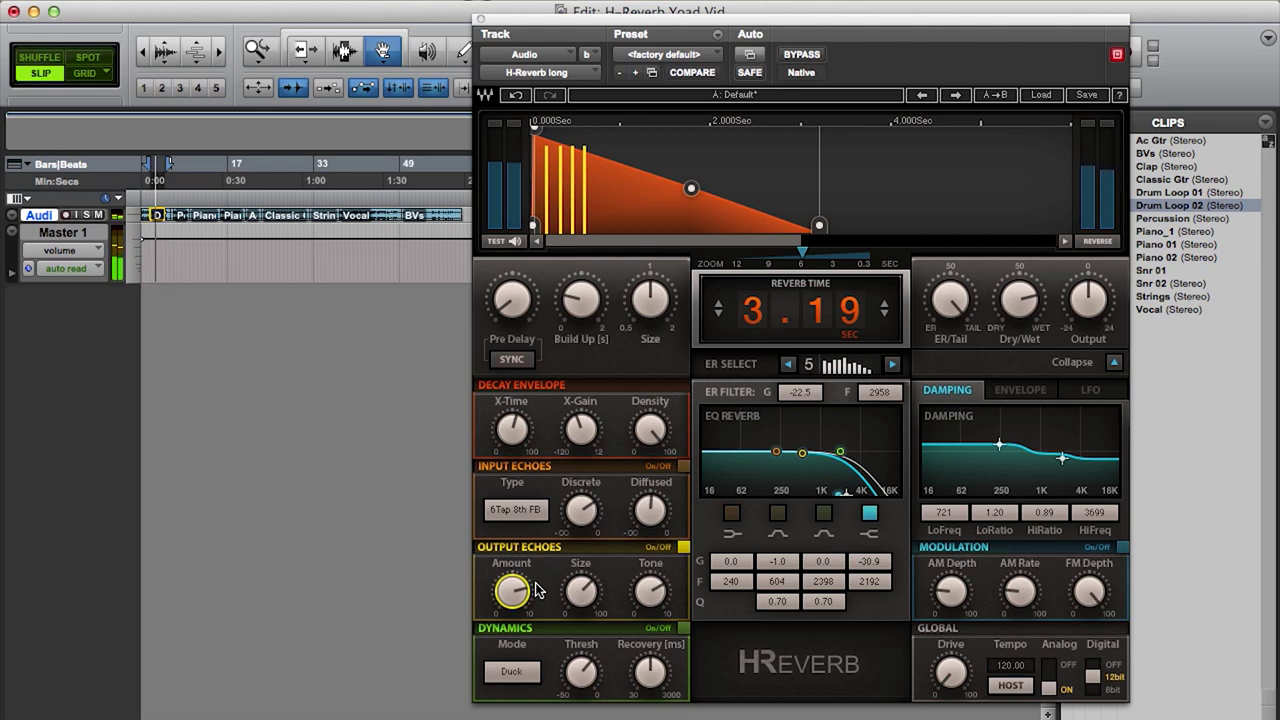
{"action": "left_click_drag", "start_coordinate": [657, 594], "coordinate": [657, 550]}
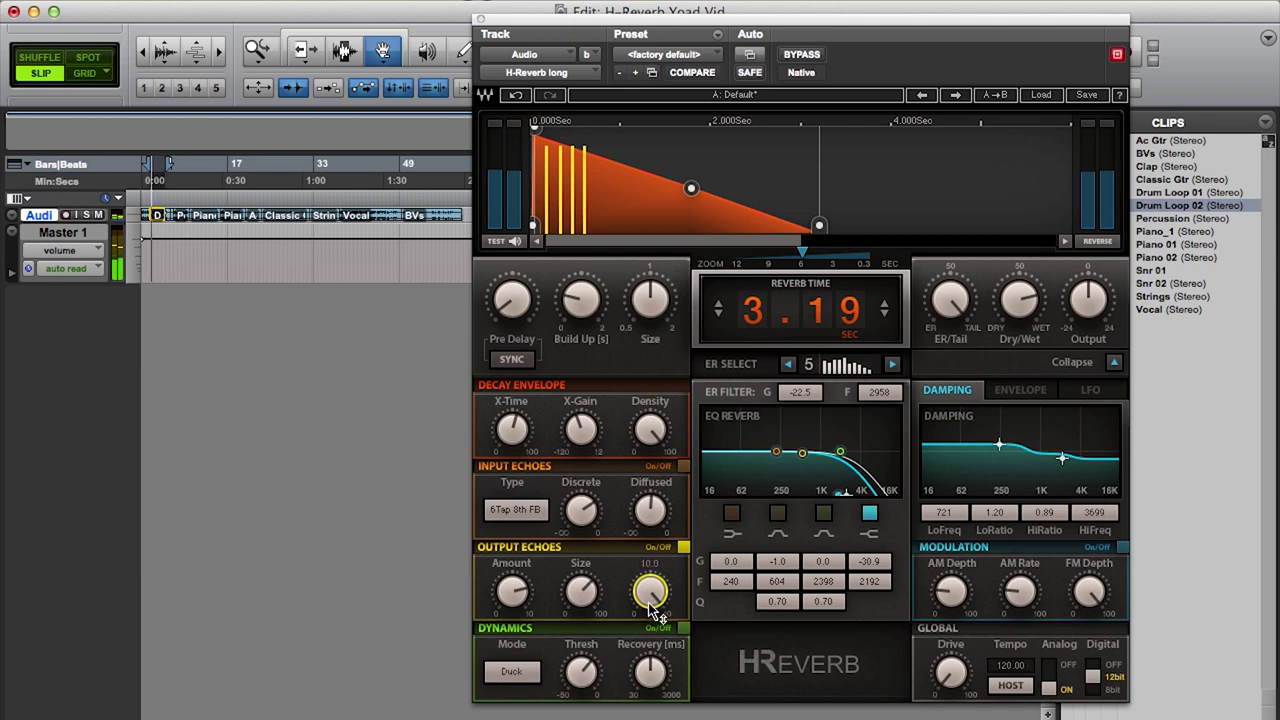
{"action": "left_click_drag", "start_coordinate": [584, 591], "coordinate": [590, 600]}
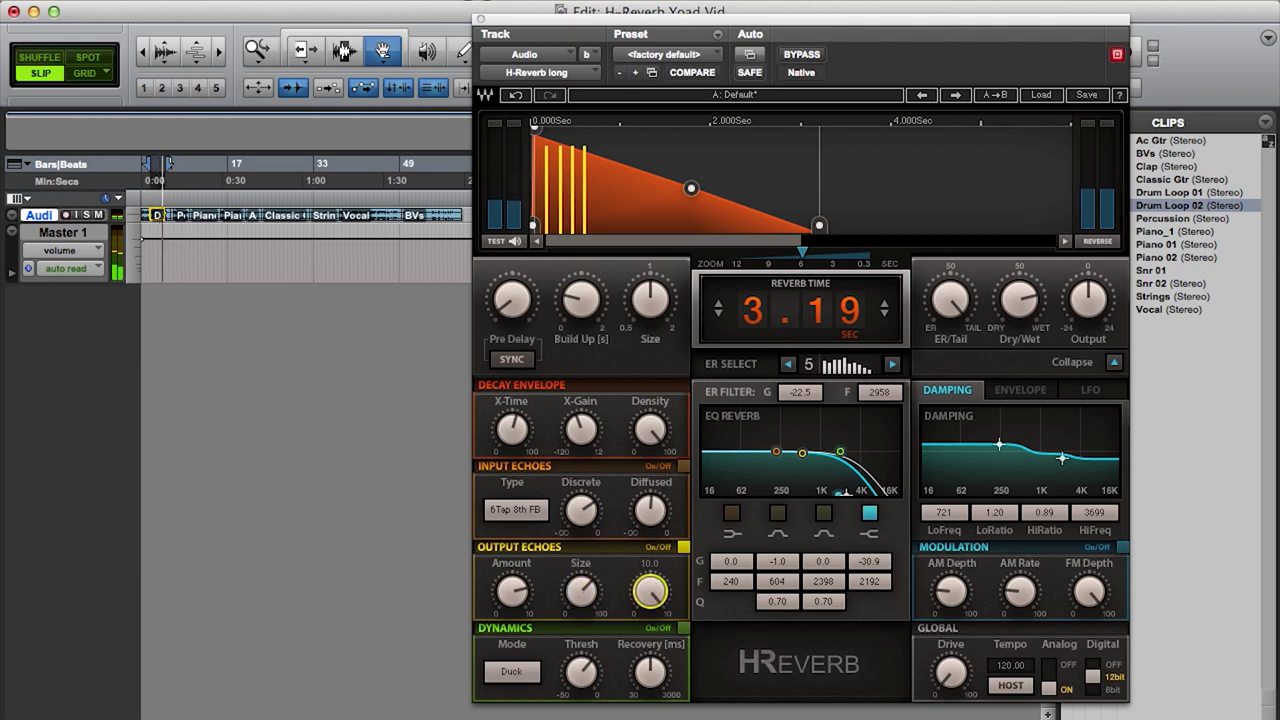
- Vary the Output Echoes Amount, trying 7.14 and zero, and leave it at 5.78
{"action": "left_click_drag", "start_coordinate": [512, 592], "coordinate": [512, 590]}
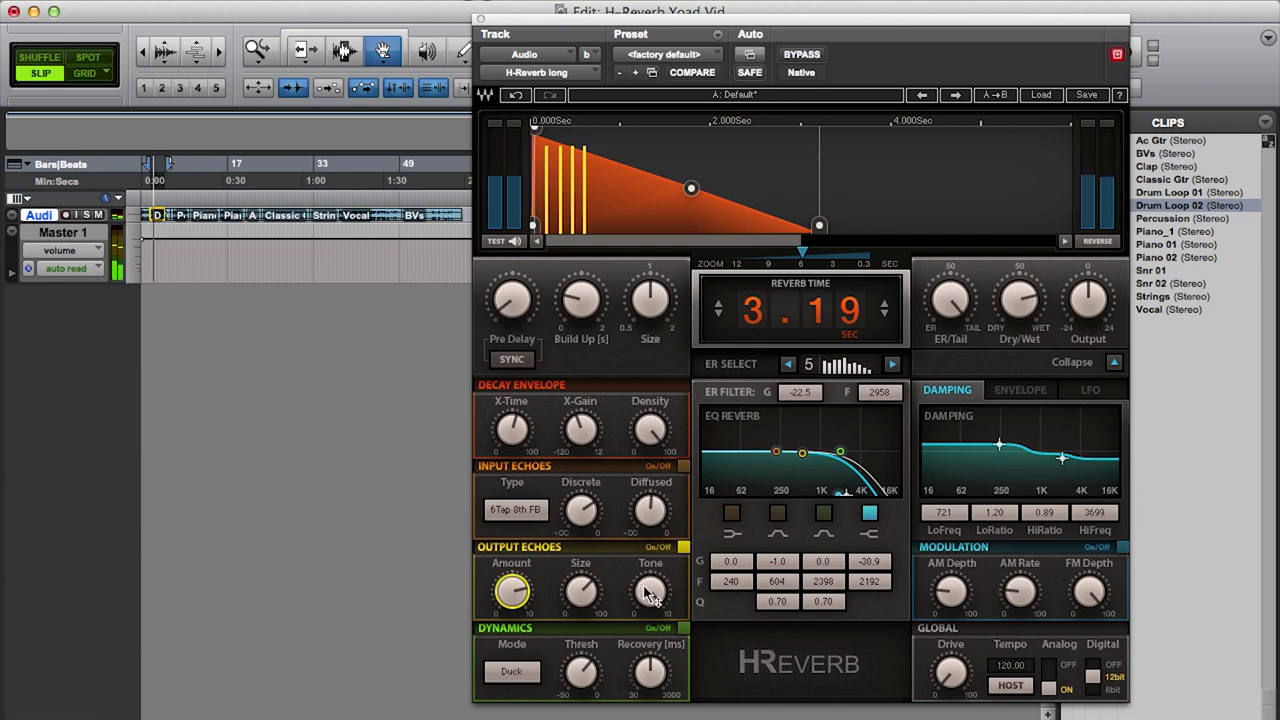
{"action": "left_click_drag", "start_coordinate": [651, 594], "coordinate": [651, 586]}
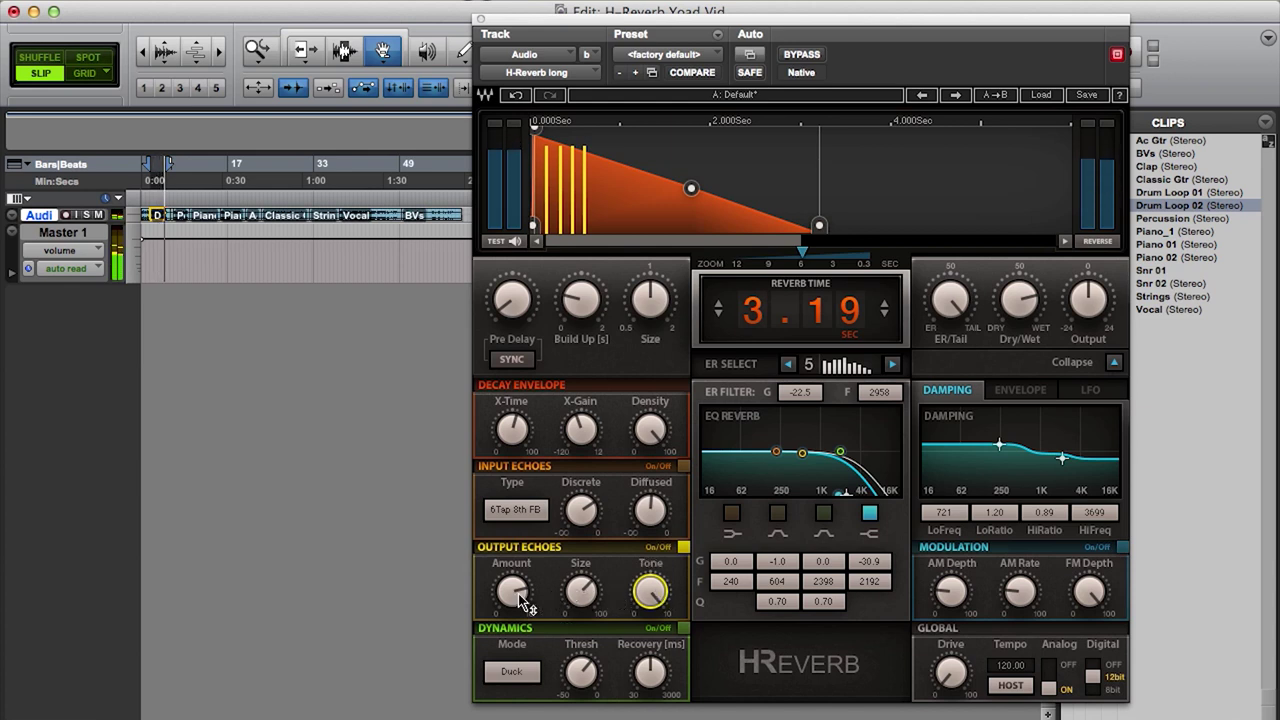
{"action": "left_click_drag", "start_coordinate": [511, 592], "coordinate": [513, 598]}
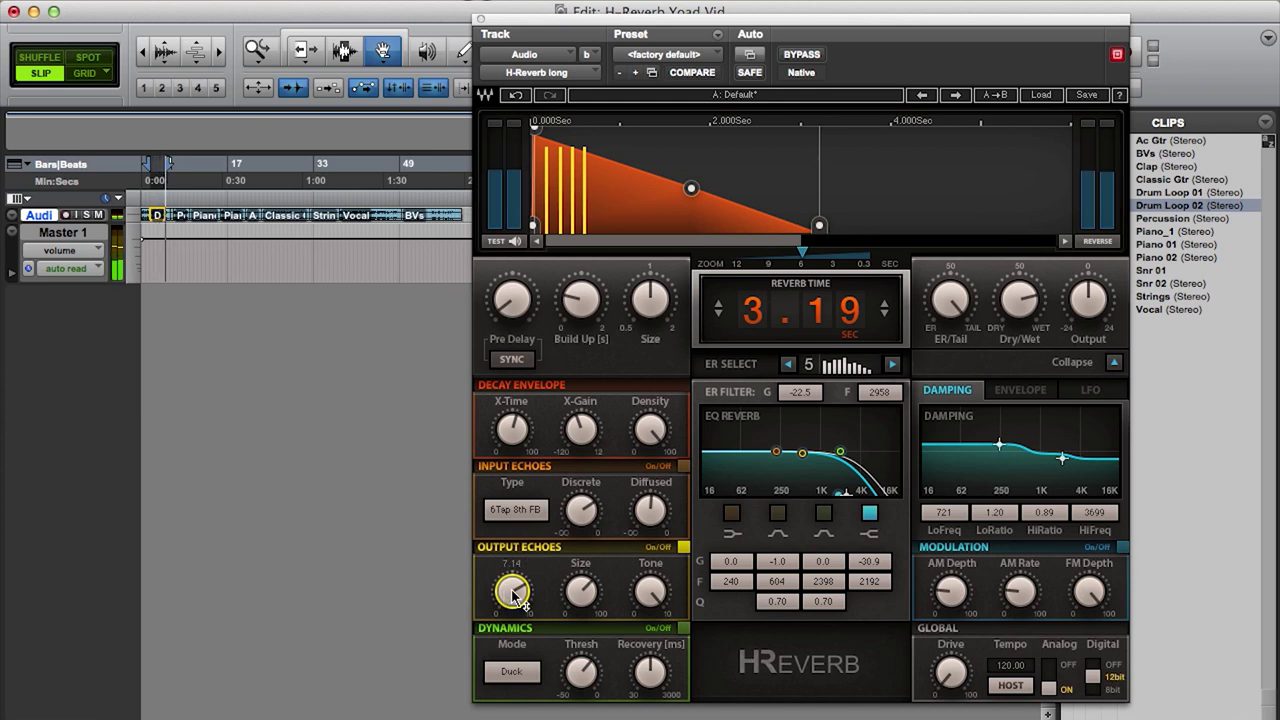
{"action": "left_click_drag", "start_coordinate": [515, 597], "coordinate": [515, 597]}
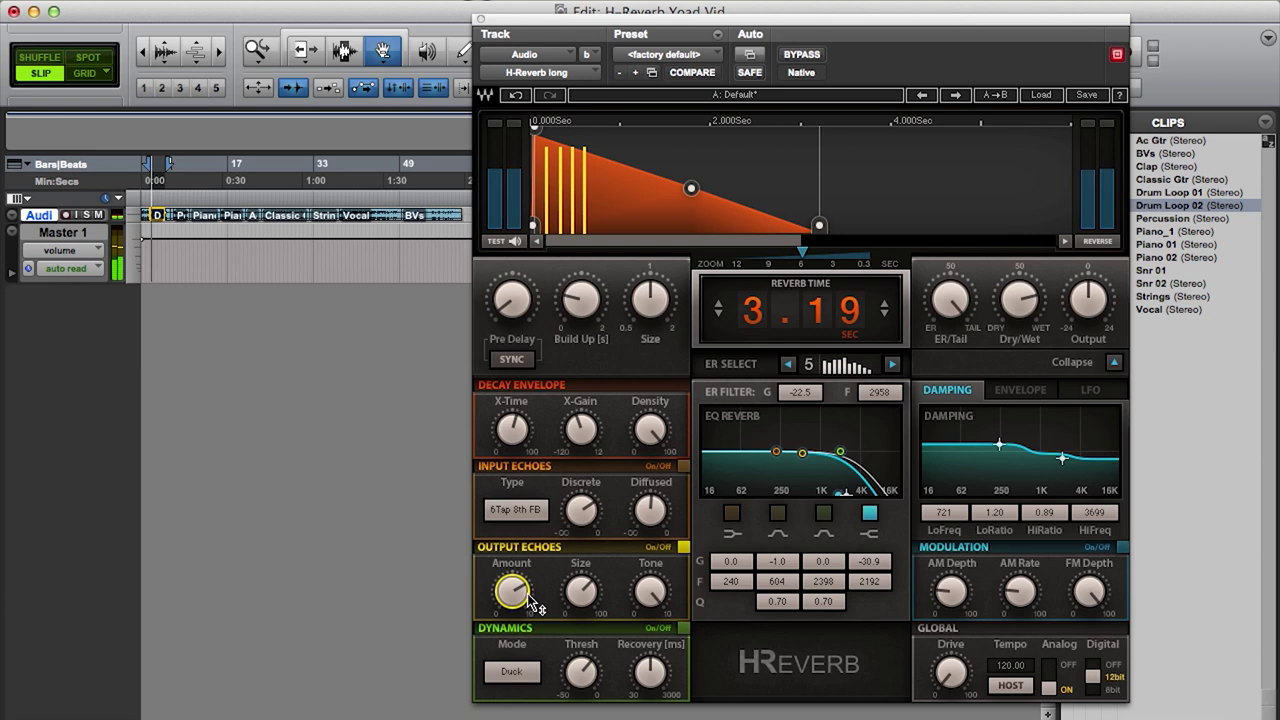
{"action": "mouse_move", "coordinate": [512, 591]}
{"action": "left_mouse_down"}
{"action": "mouse_move", "coordinate": [512, 575]}
{"action": "mouse_move", "coordinate": [525, 597]}
{"action": "left_mouse_up"}
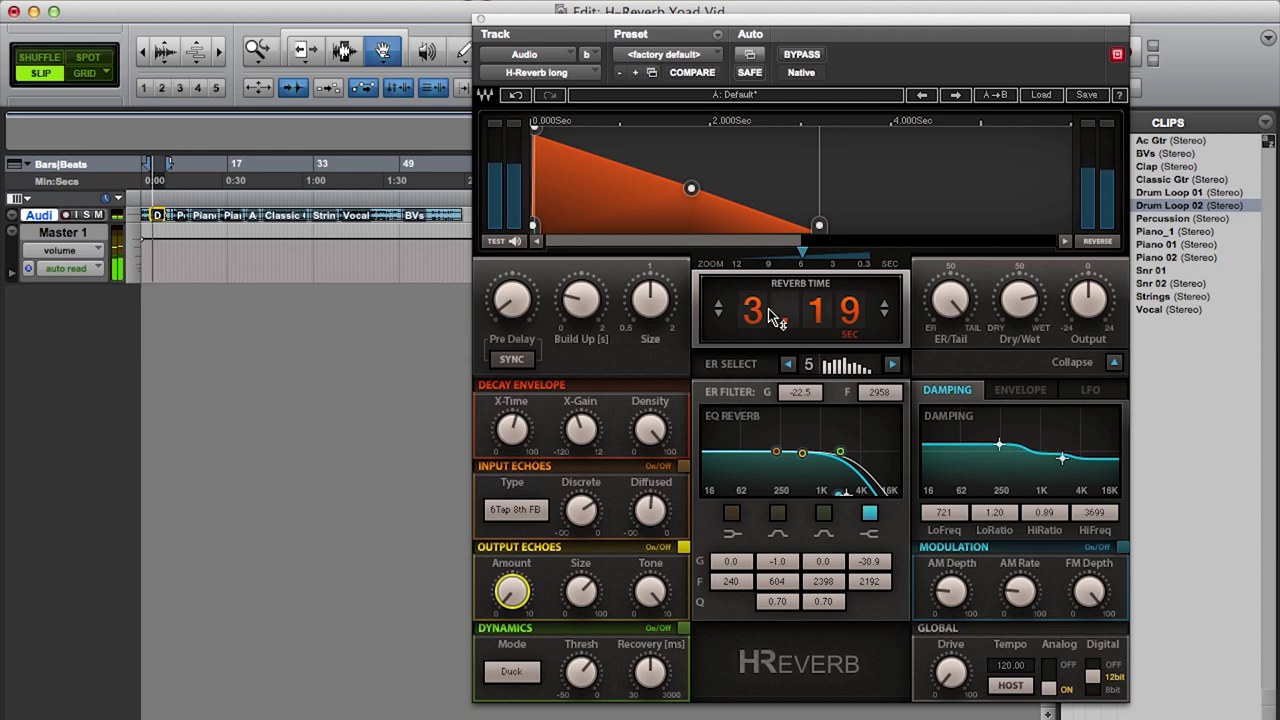
{"action": "left_click_drag", "start_coordinate": [515, 600], "coordinate": [512, 576]}
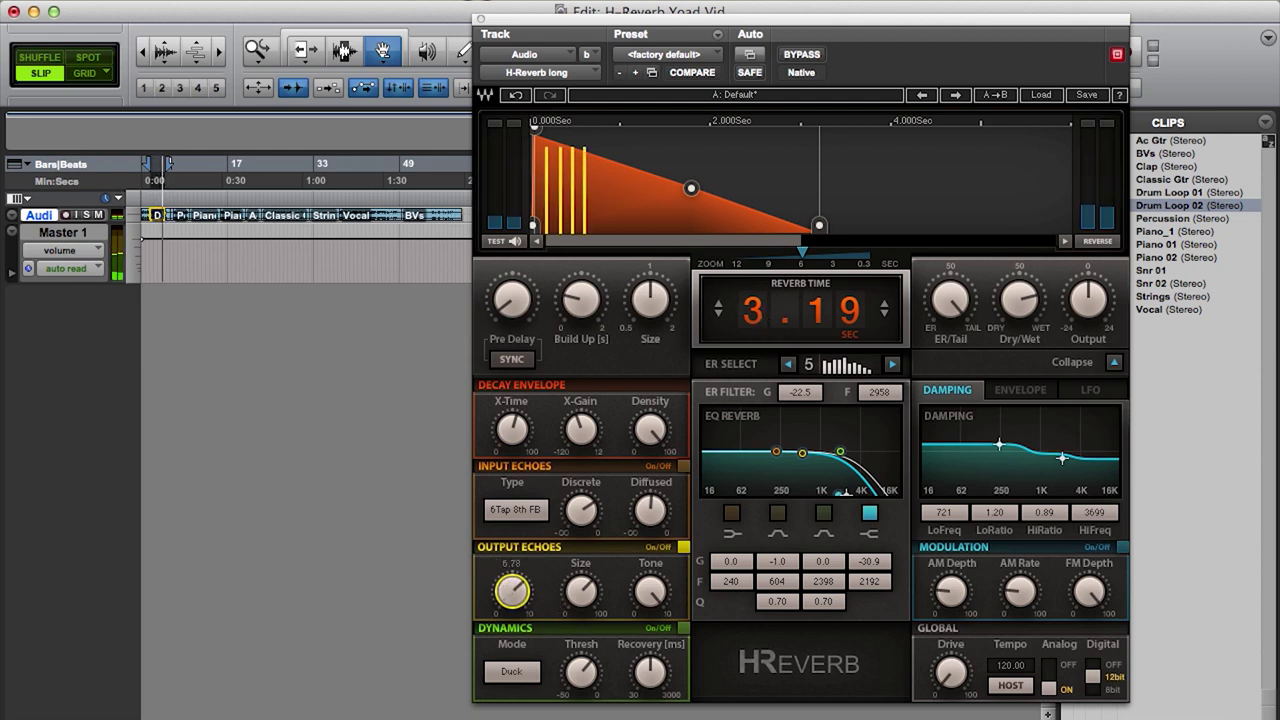
- Try an Output Echoes Size of 62.7, reduce it to 27.8 and lower the echoes' Tone to around mid-range
{"action": "left_click", "coordinate": [581, 591]}
{"action": "left_click_drag", "start_coordinate": [581, 591], "coordinate": [588, 610]}
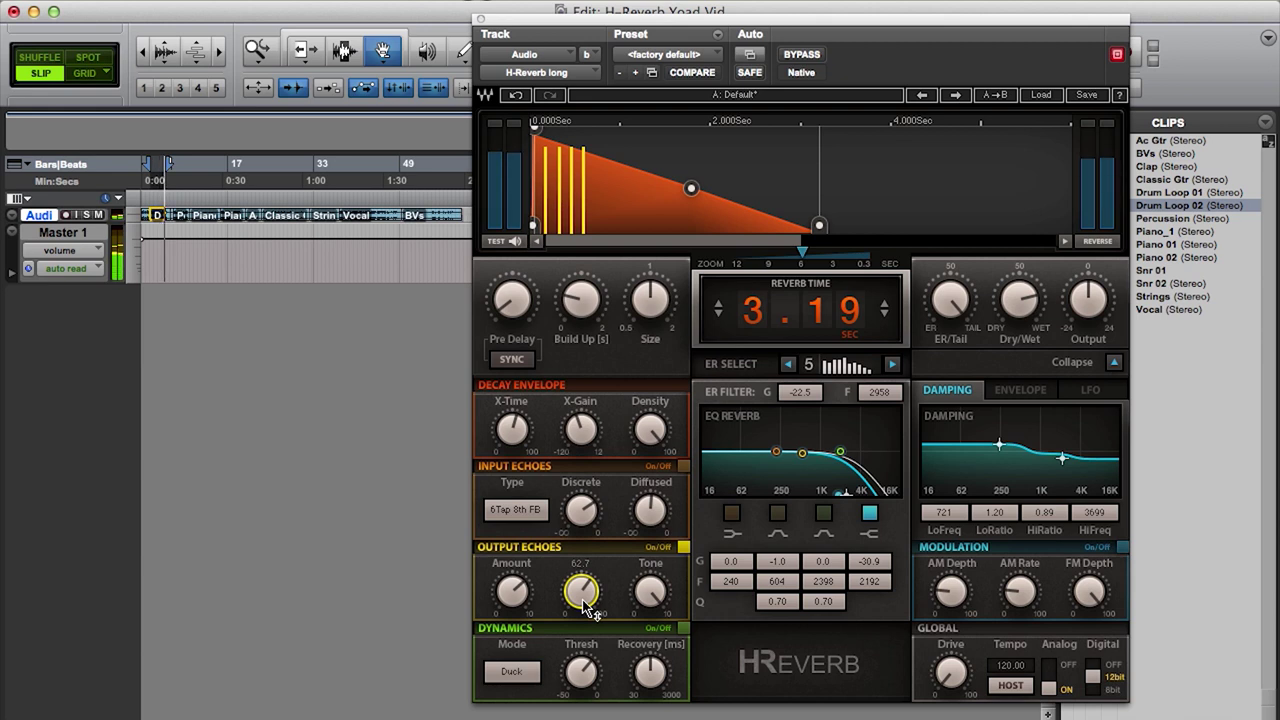
{"action": "left_click_drag", "start_coordinate": [590, 612], "coordinate": [590, 680]}
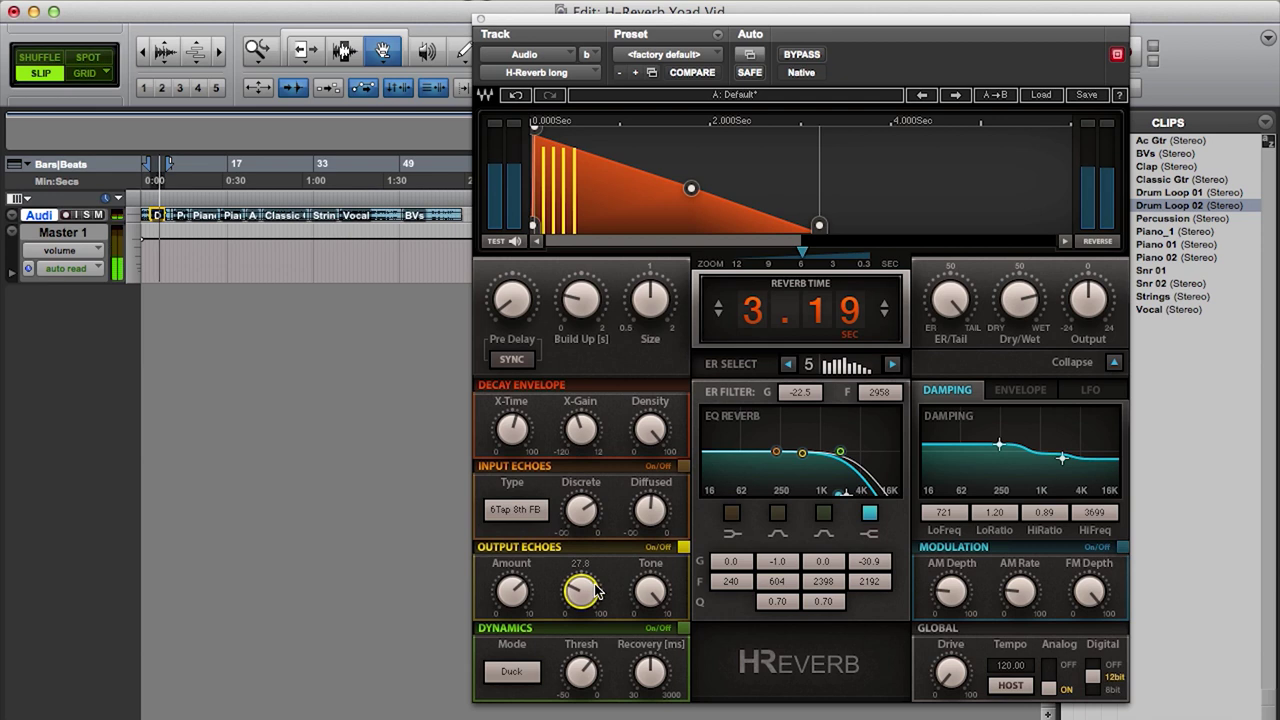
{"action": "left_click_drag", "start_coordinate": [582, 592], "coordinate": [582, 592]}
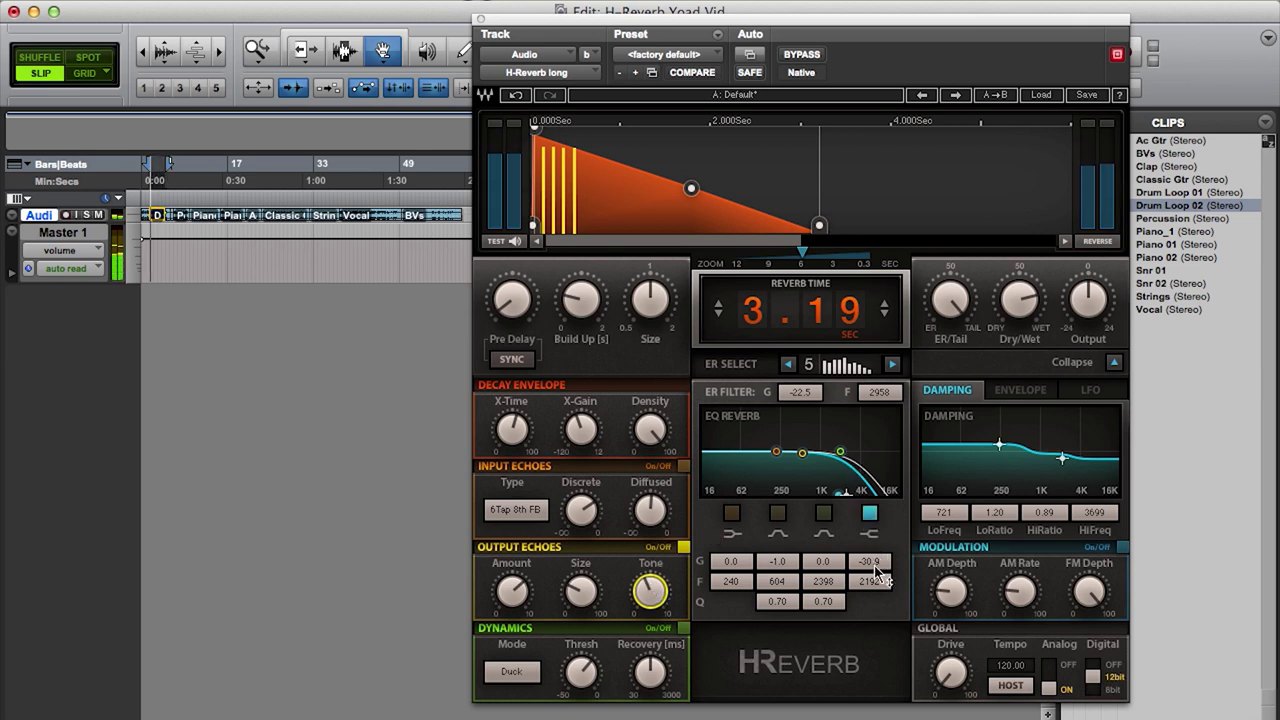
- Set the reverb EQ's high shelf to gain -80.0 at 2000 Hz and enable the third band with gain 4.4, adjusting its frequency
{"action": "left_click_drag", "start_coordinate": [873, 559], "coordinate": [875, 590]}
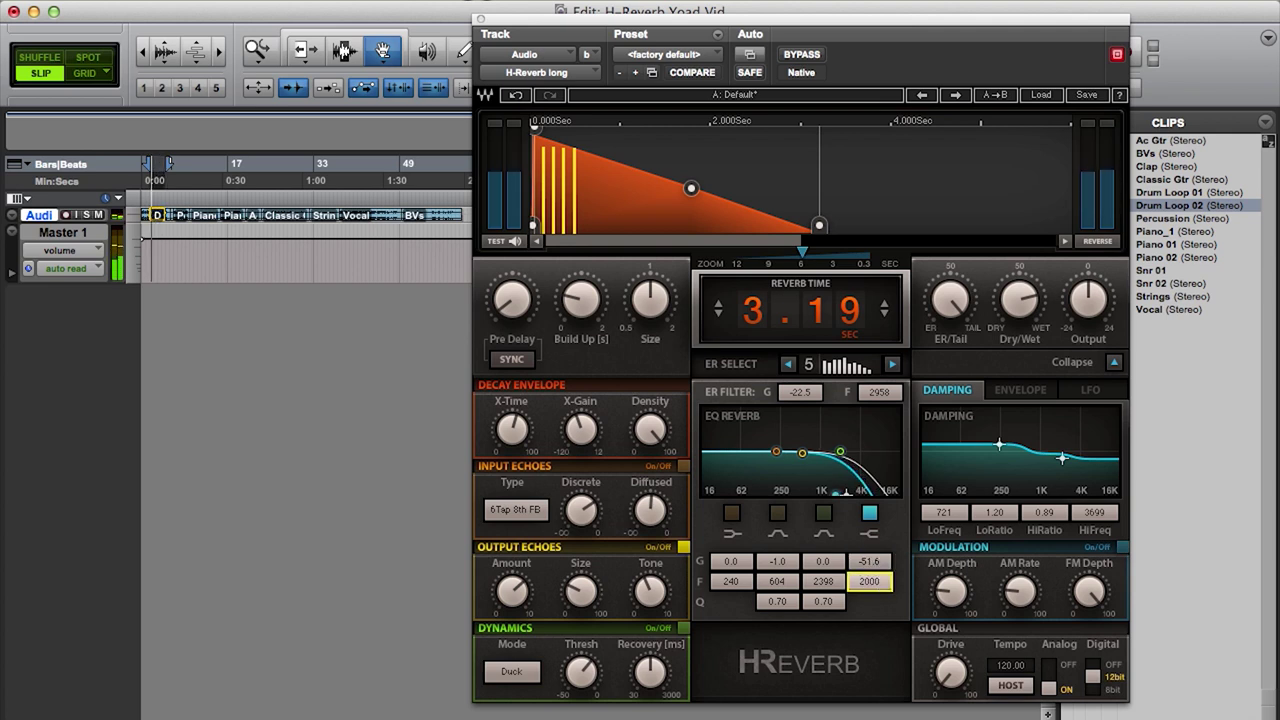
{"action": "left_click_drag", "start_coordinate": [876, 562], "coordinate": [825, 540]}
{"action": "left_click", "coordinate": [828, 515]}
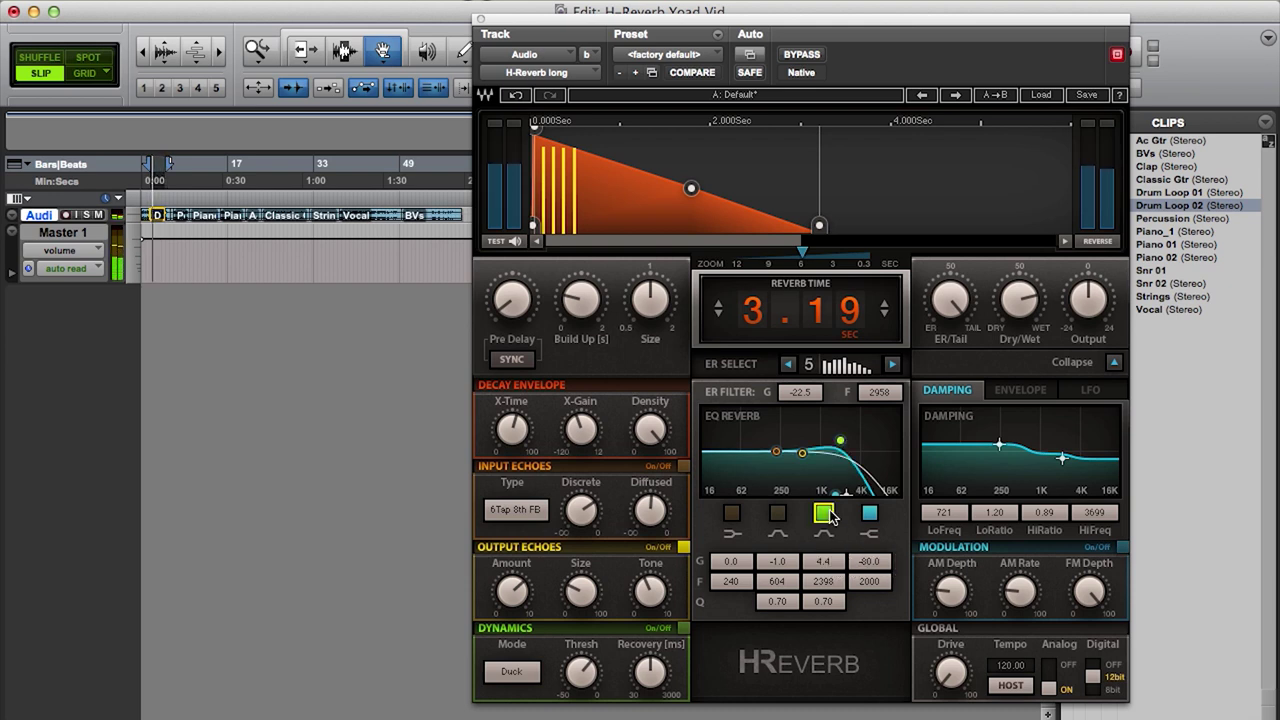
{"action": "left_click", "coordinate": [829, 562]}
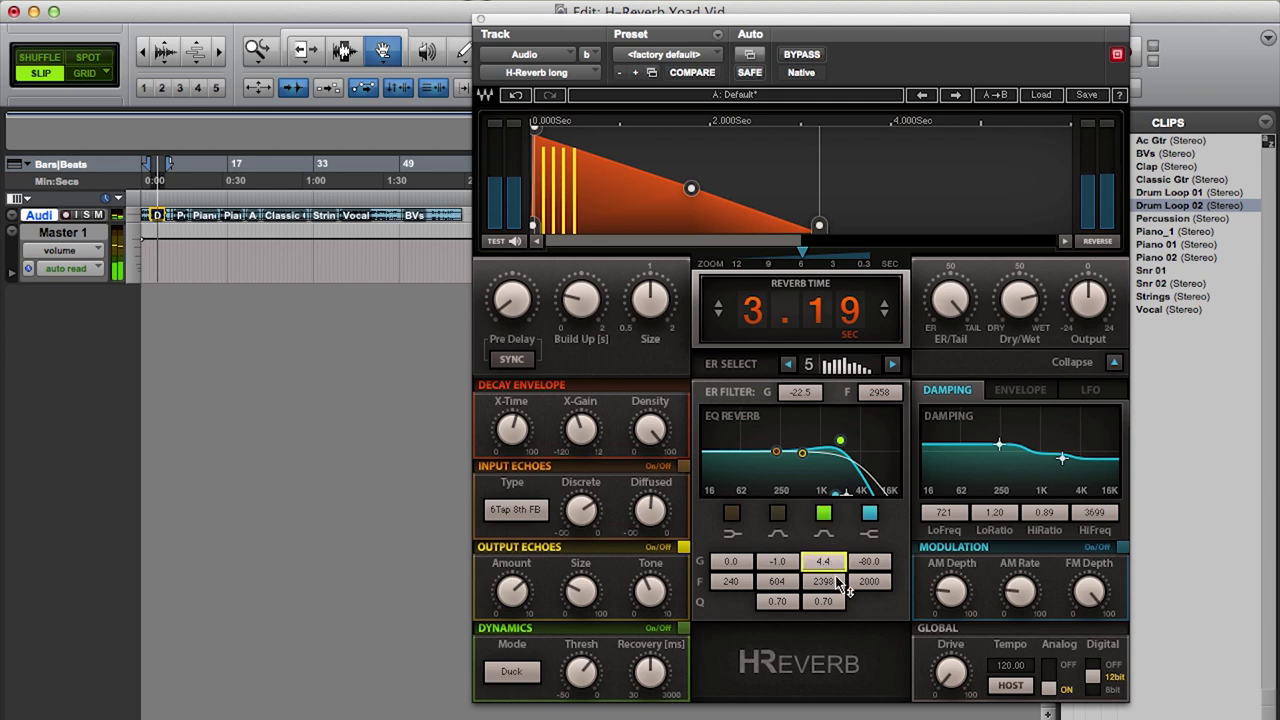
{"action": "mouse_move", "coordinate": [834, 578]}
{"action": "left_mouse_down"}
{"action": "mouse_move", "coordinate": [835, 597]}
{"action": "mouse_move", "coordinate": [832, 568]}
{"action": "mouse_move", "coordinate": [822, 575]}
{"action": "left_mouse_up"}
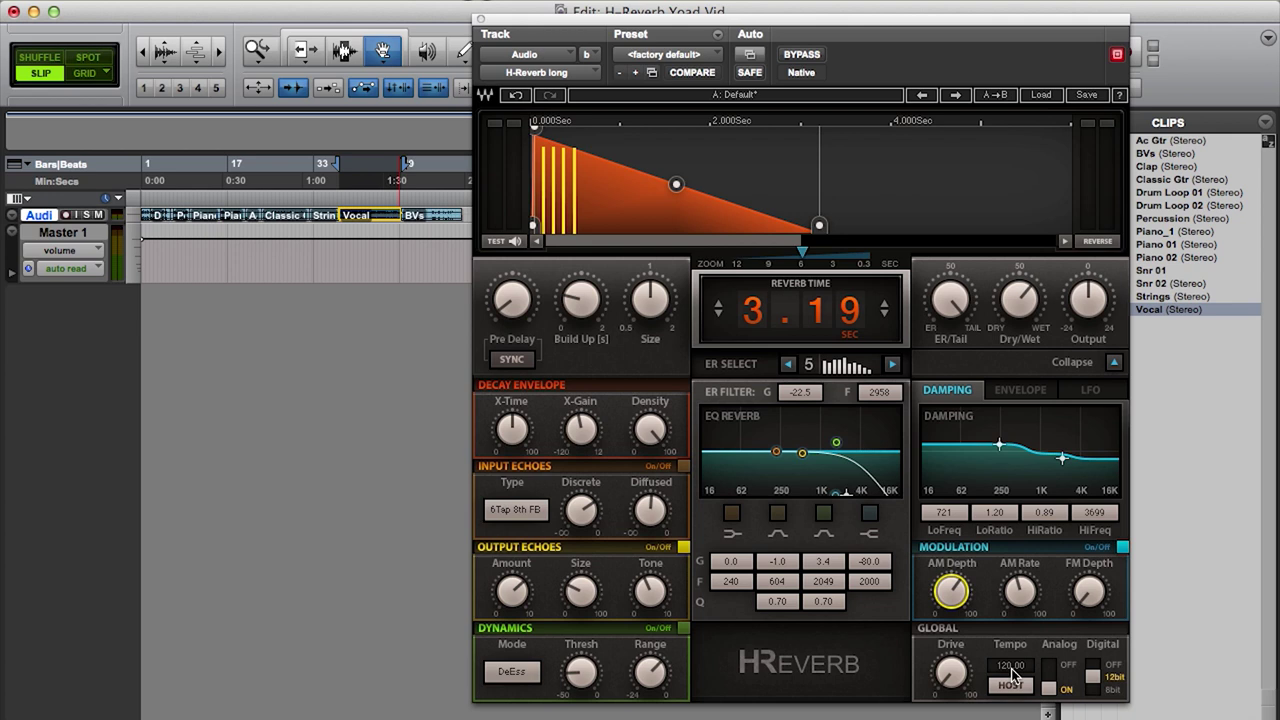
- Select the Clap clip, turn off Modulation and Output Echoes, and start playback
{"action": "left_click", "coordinate": [168, 216]}
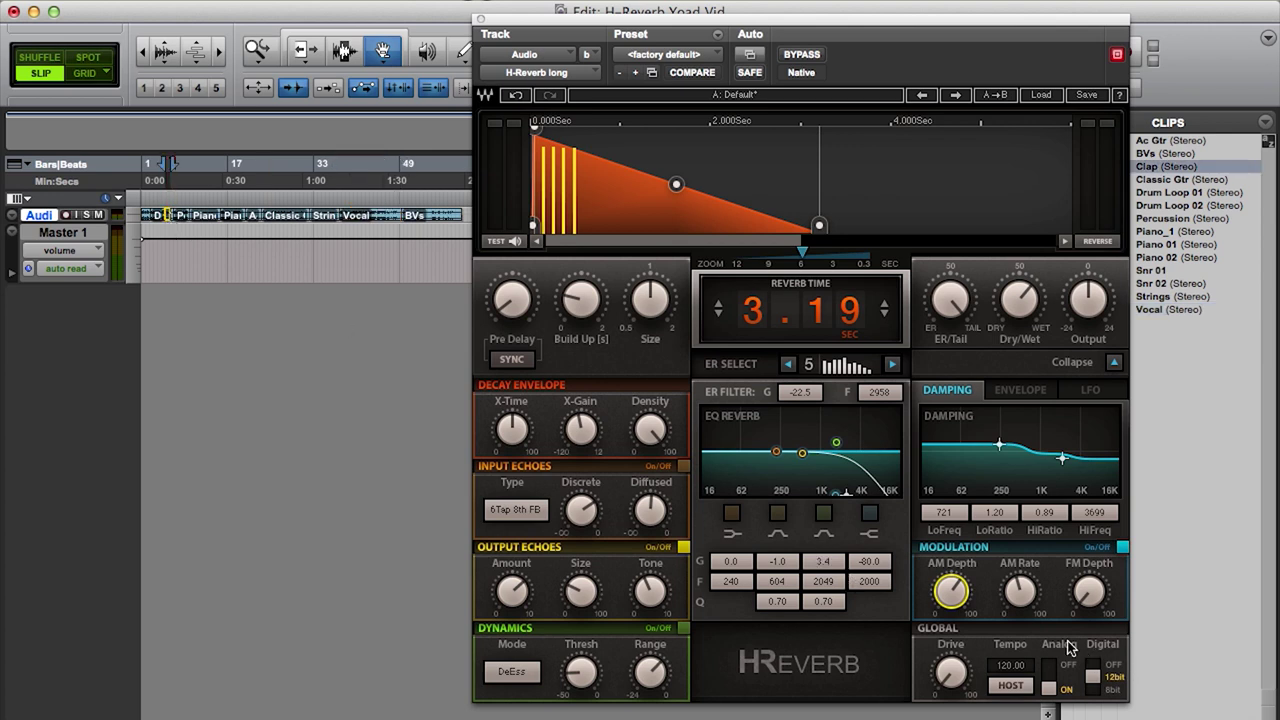
{"action": "left_click", "coordinate": [1122, 548]}
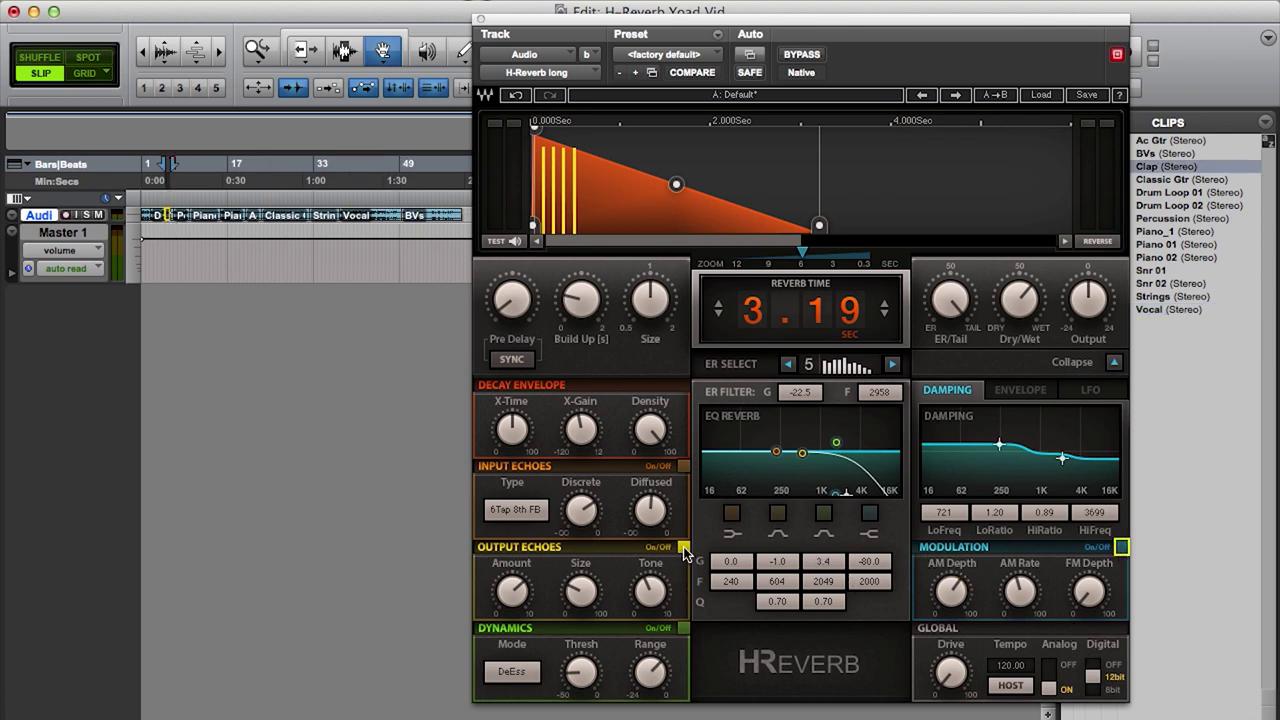
{"action": "left_click", "coordinate": [683, 548]}
{"action": "key", "text": "space"}
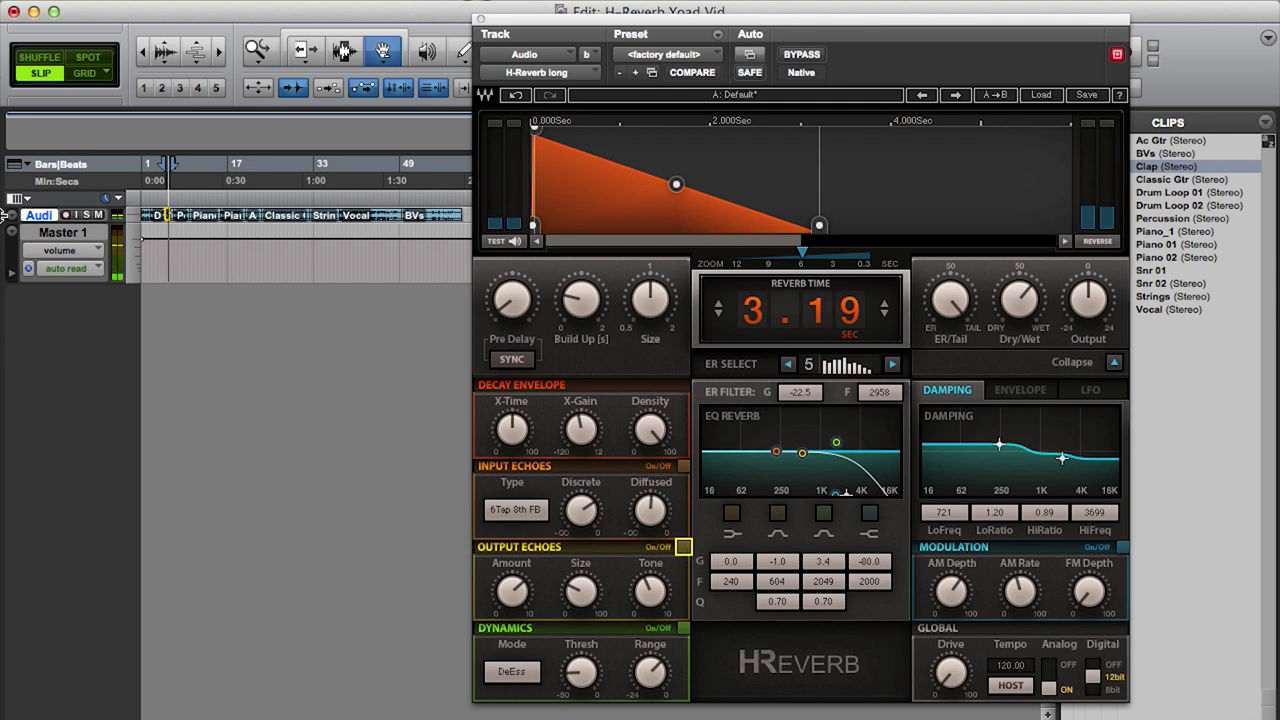
- Sweep the global Drive up and down on the playing Clap clip, trying 67 and leaving it high
{"action": "left_click", "coordinate": [951, 672]}
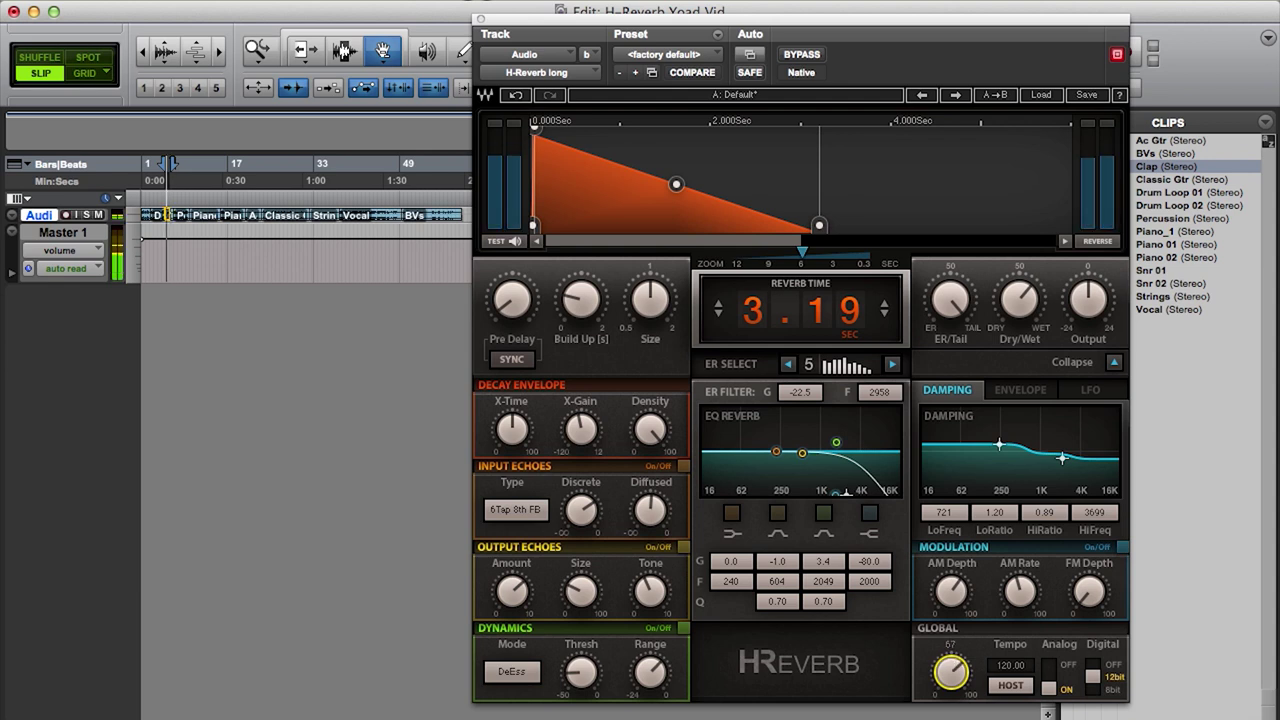
{"action": "left_click_drag", "start_coordinate": [957, 684], "coordinate": [957, 636]}
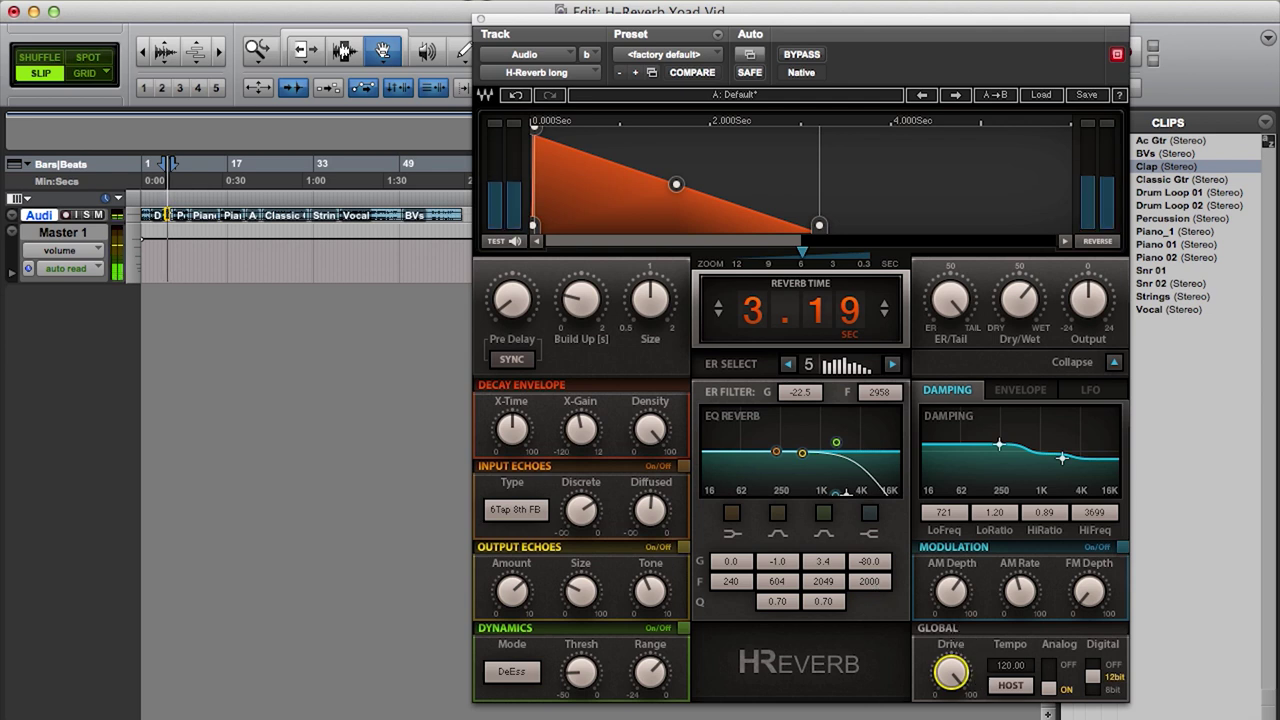
{"action": "left_click_drag", "start_coordinate": [953, 668], "coordinate": [953, 718]}
{"action": "left_click_drag", "start_coordinate": [958, 668], "coordinate": [958, 636]}
- Select the Drum Loop 02 clip, zoom in on the timeline and switch the selection to the Snr 02 clip
{"action": "left_click", "coordinate": [163, 217]}
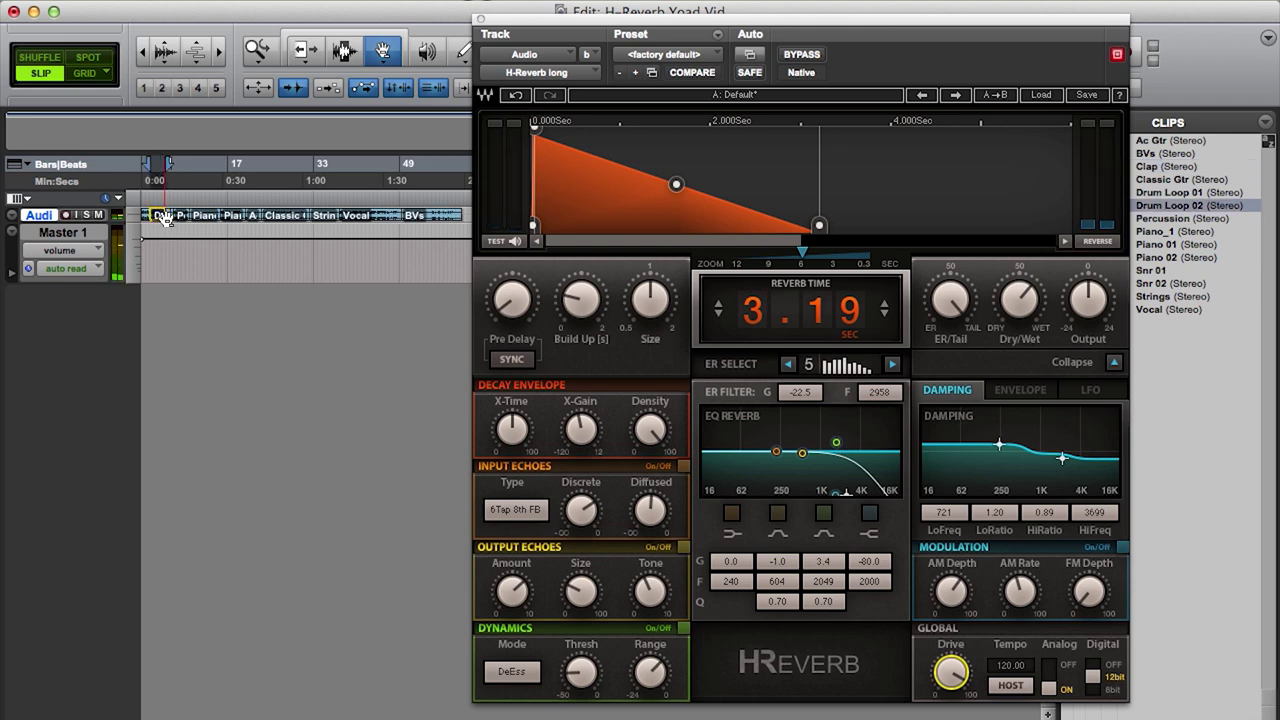
{"action": "key", "text": "t"}
{"action": "key", "text": "t"}
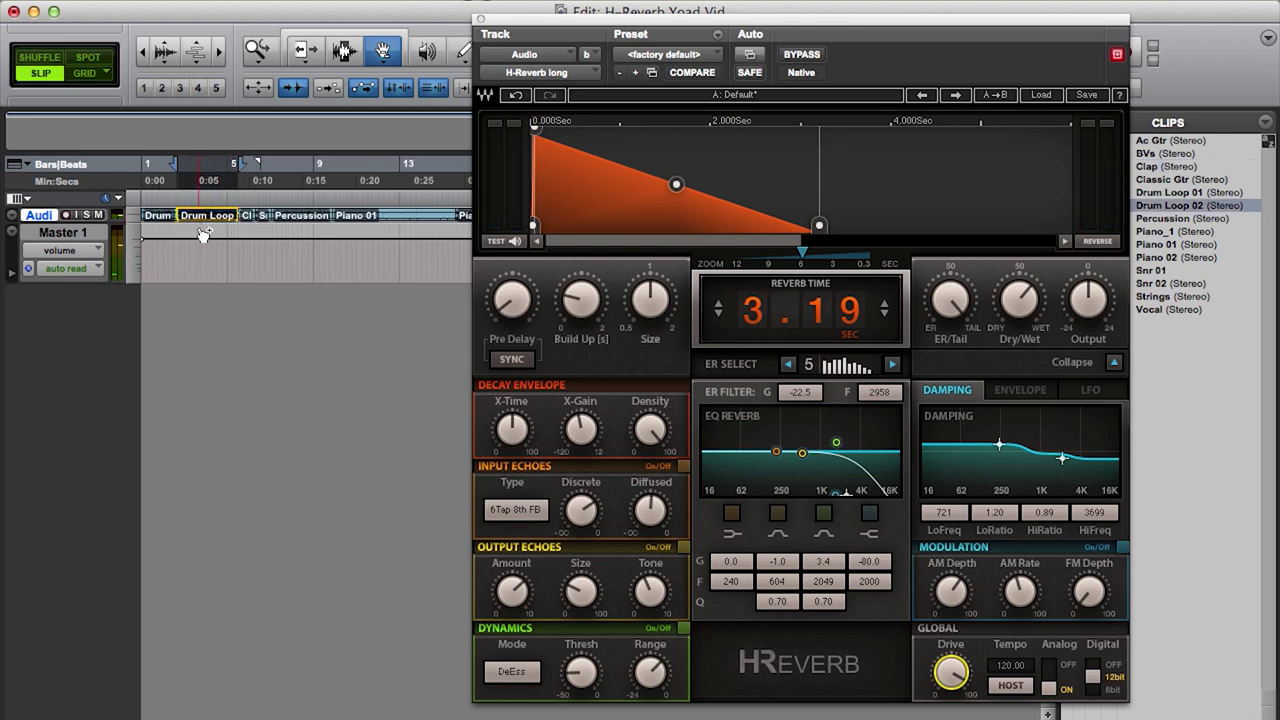
{"action": "left_click", "coordinate": [258, 217]}
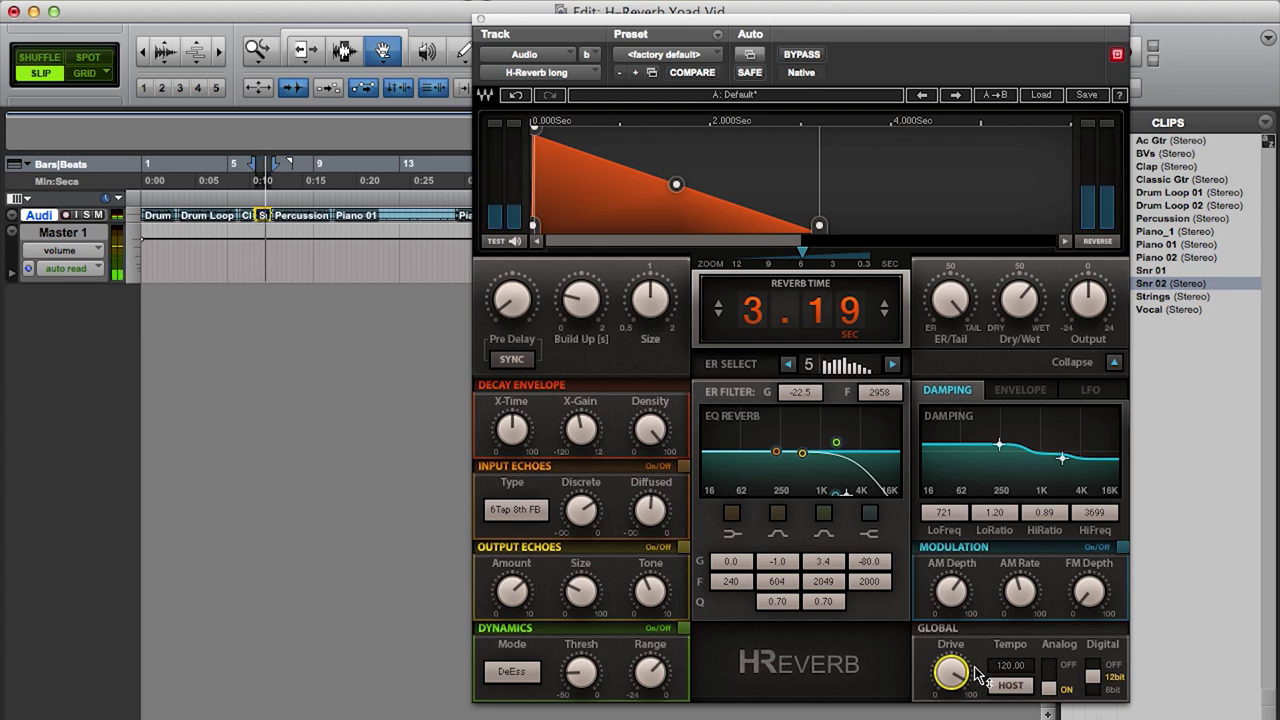
- Compare the Snr 02 clip with Drive at 0 and at its maximum, leaving Drive moderately high
{"action": "left_click_drag", "start_coordinate": [958, 668], "coordinate": [958, 715]}
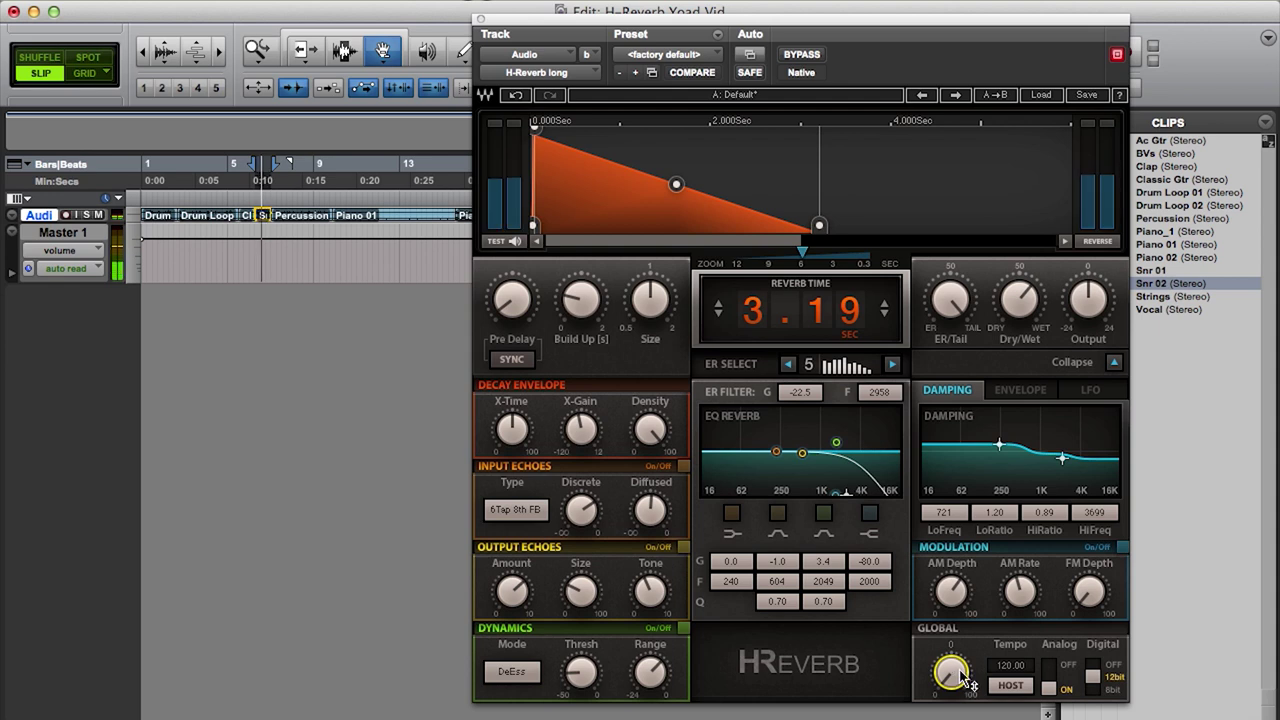
{"action": "left_click_drag", "start_coordinate": [956, 692], "coordinate": [934, 602]}
{"action": "left_click_drag", "start_coordinate": [952, 690], "coordinate": [956, 684]}
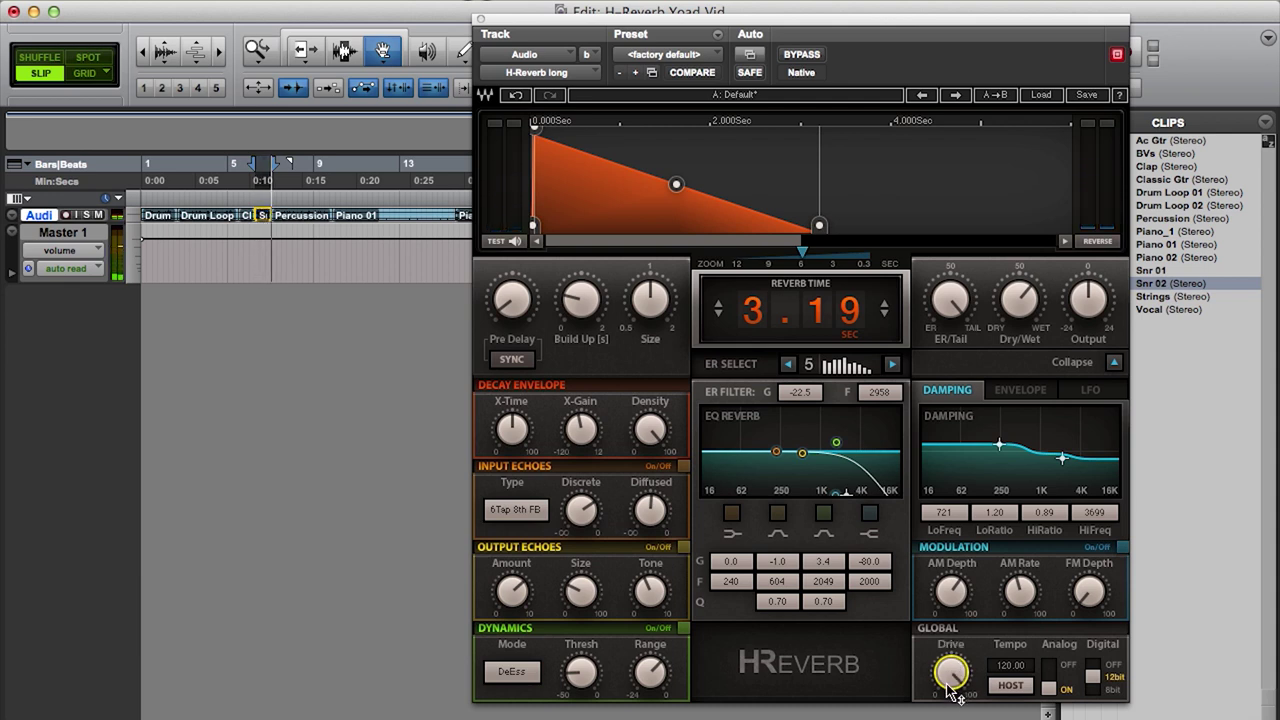
{"action": "left_click_drag", "start_coordinate": [957, 694], "coordinate": [947, 683]}
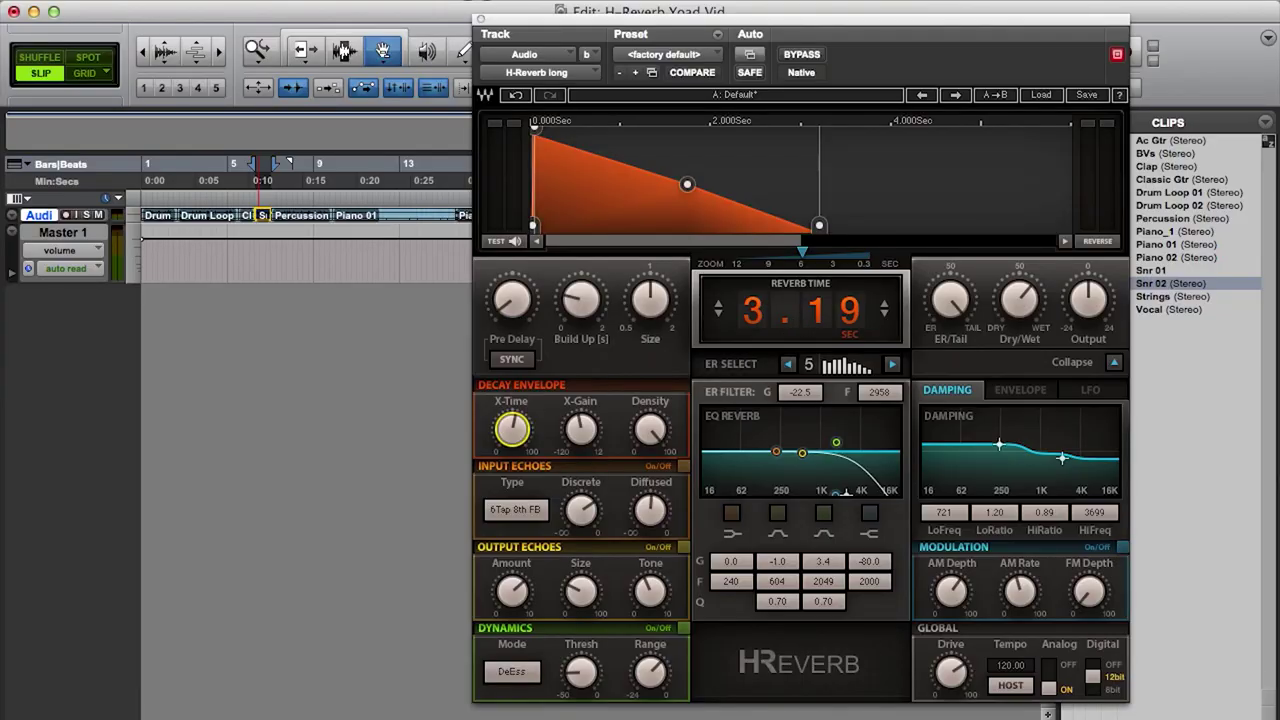
- Shorten the Reverb Time to 1.44 and on to 1.06 seconds, and raise the decay envelope's X-Gain and X-Time
{"action": "left_click_drag", "start_coordinate": [800, 310], "coordinate": [800, 335]}
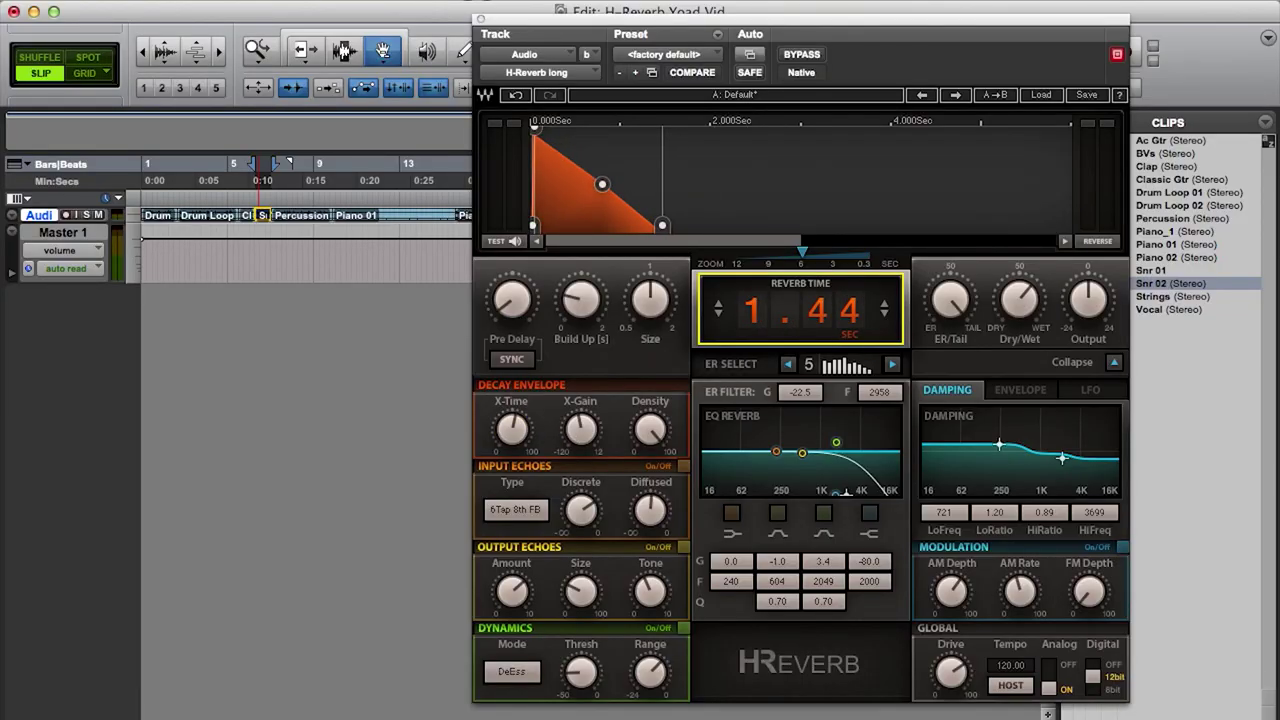
{"action": "left_click_drag", "start_coordinate": [581, 429], "coordinate": [581, 382]}
{"action": "left_click_drag", "start_coordinate": [570, 428], "coordinate": [590, 432]}
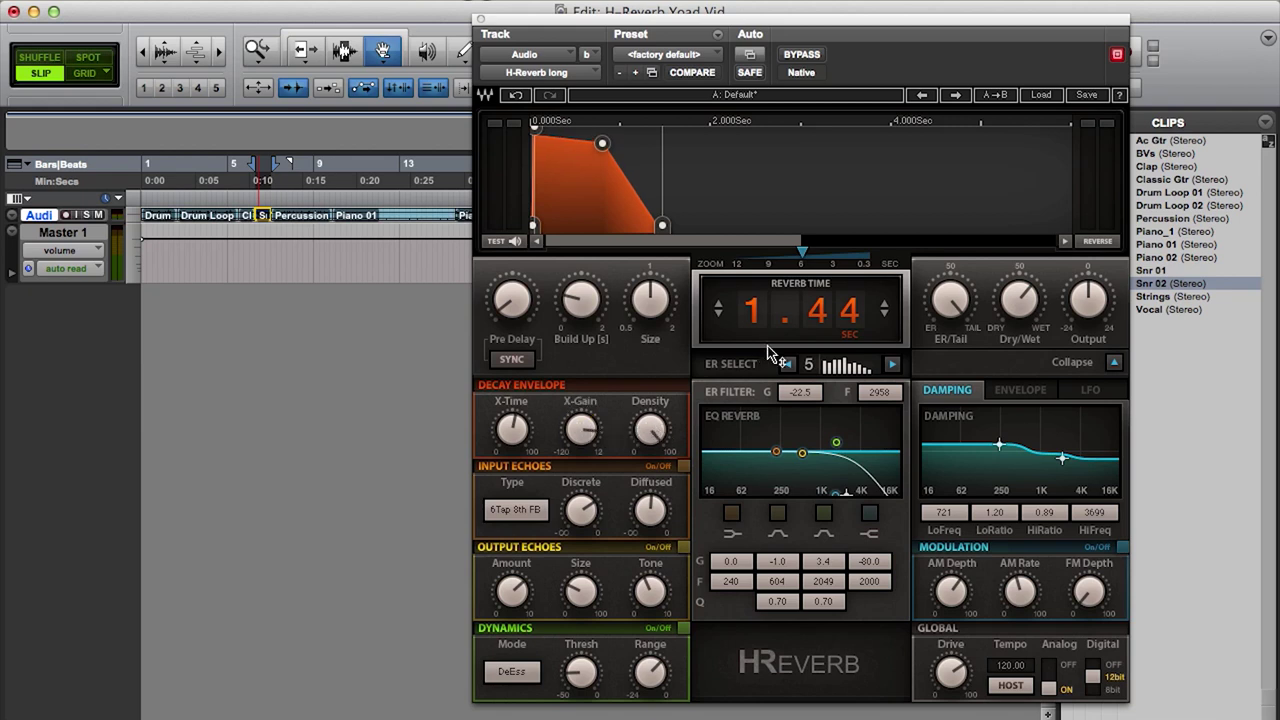
{"action": "left_click_drag", "start_coordinate": [783, 350], "coordinate": [783, 382]}
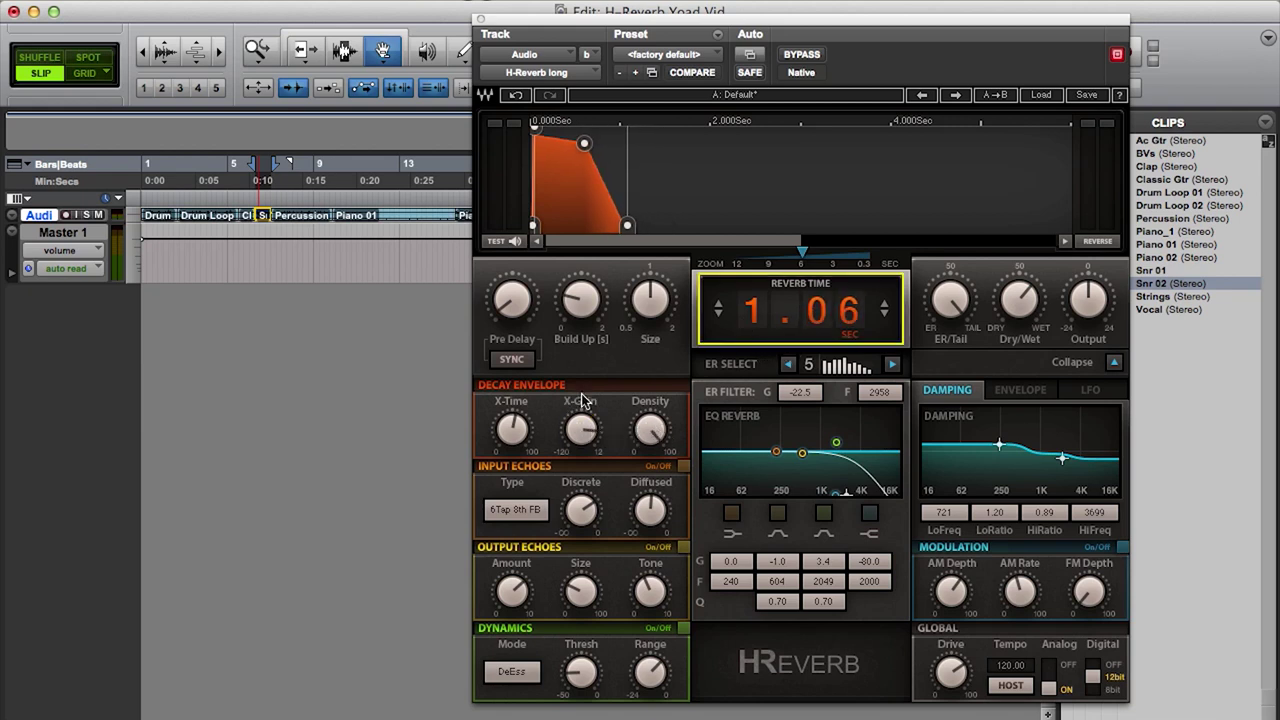
{"action": "left_click", "coordinate": [525, 430]}
{"action": "left_click_drag", "start_coordinate": [512, 428], "coordinate": [512, 402]}
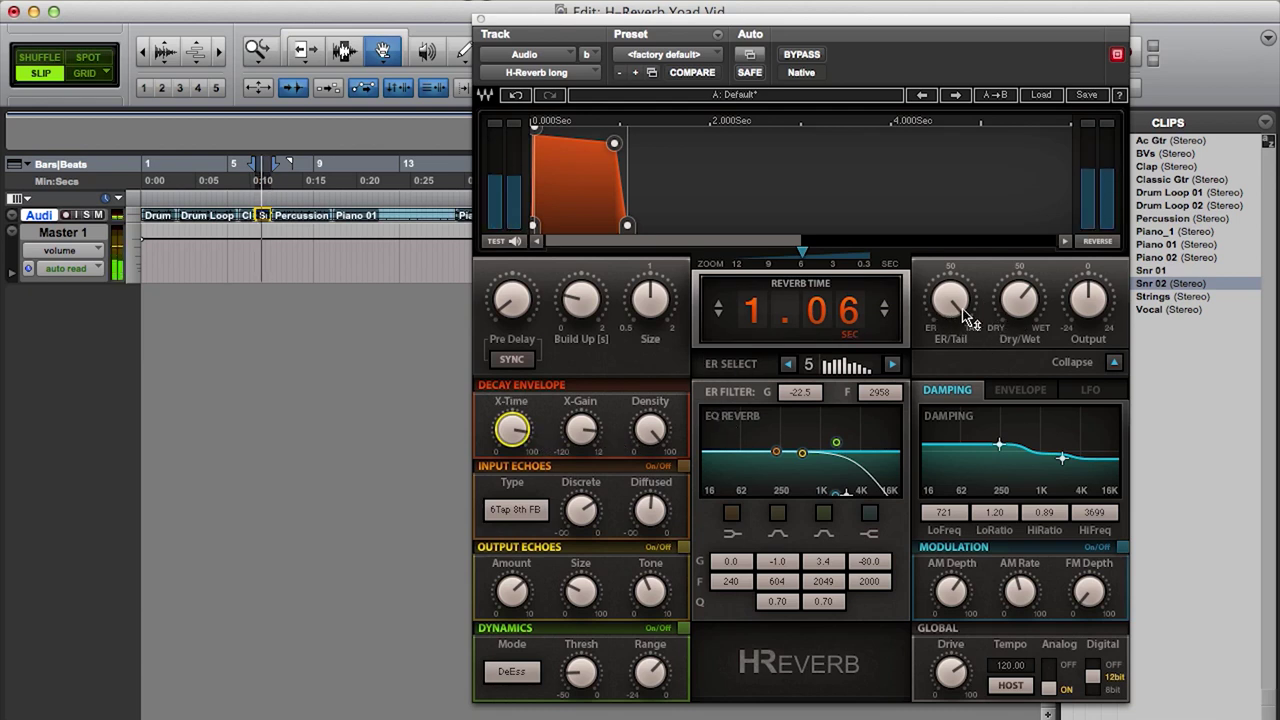
- Set the Reverb Time to 0.65 seconds and X-Gain to 12.0, and raise X-Time slightly further
{"action": "left_click_drag", "start_coordinate": [817, 310], "coordinate": [817, 350]}
{"action": "mouse_move", "coordinate": [581, 429]}
{"action": "left_mouse_down"}
{"action": "mouse_move", "coordinate": [581, 400]}
{"action": "mouse_move", "coordinate": [581, 432]}
{"action": "mouse_move", "coordinate": [597, 427]}
{"action": "left_mouse_up"}
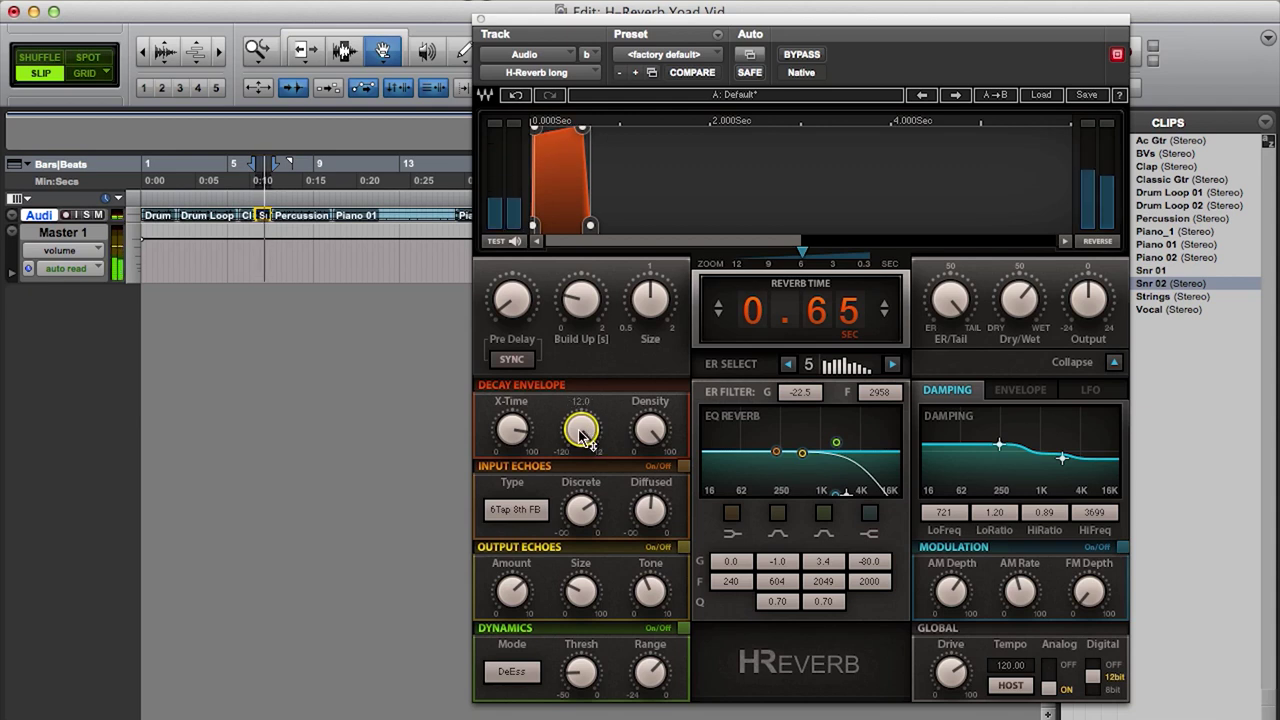
{"action": "left_click", "coordinate": [527, 434]}
{"action": "left_click_drag", "start_coordinate": [527, 434], "coordinate": [551, 403]}
- Increase the Build Up, try a Reverb Time of 1.57 seconds and reduce it to 1.45 seconds
{"action": "left_click", "coordinate": [580, 298]}
{"action": "mouse_move", "coordinate": [580, 298]}
{"action": "left_mouse_down"}
{"action": "mouse_move", "coordinate": [580, 272]}
{"action": "mouse_move", "coordinate": [580, 320]}
{"action": "left_mouse_up"}
{"action": "left_click_drag", "start_coordinate": [703, 334], "coordinate": [703, 300]}
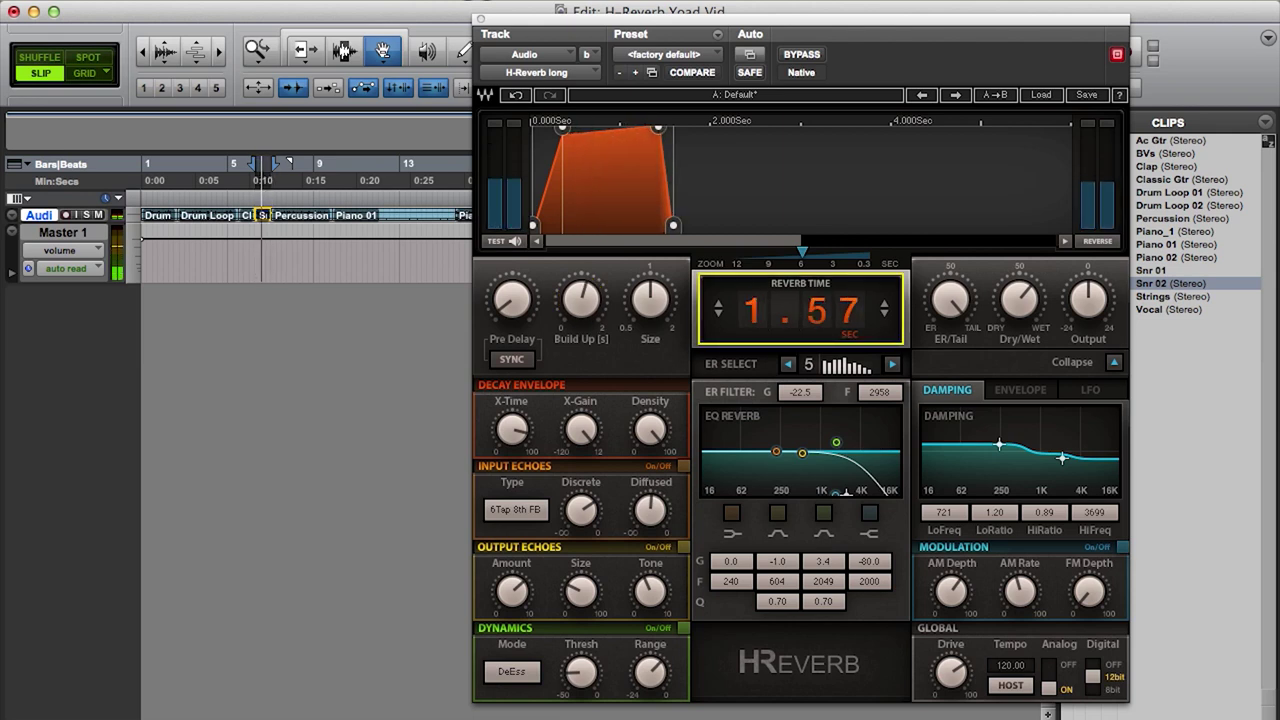
{"action": "left_click_drag", "start_coordinate": [787, 312], "coordinate": [787, 324]}
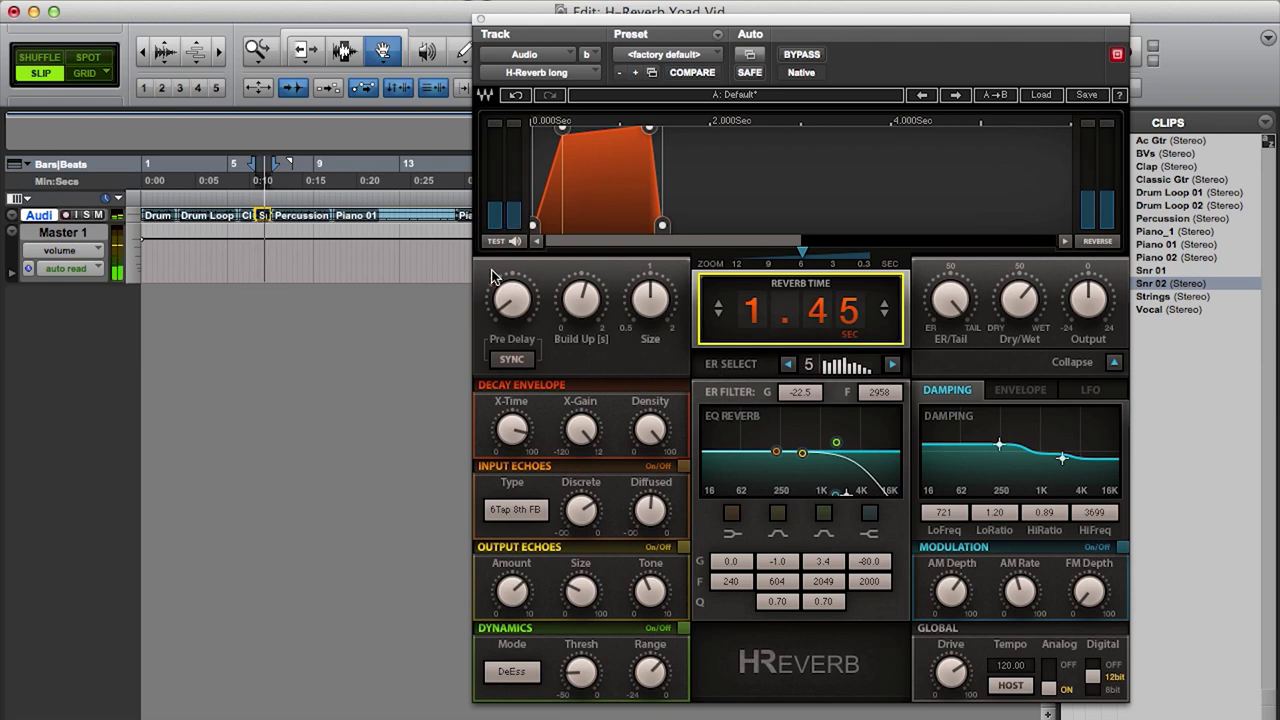
- Select the delay, size, reverb time, ER filter and decay envelope controls together, reset them to defaults and clear the selection
{"action": "left_click_drag", "start_coordinate": [492, 278], "coordinate": [1033, 414]}
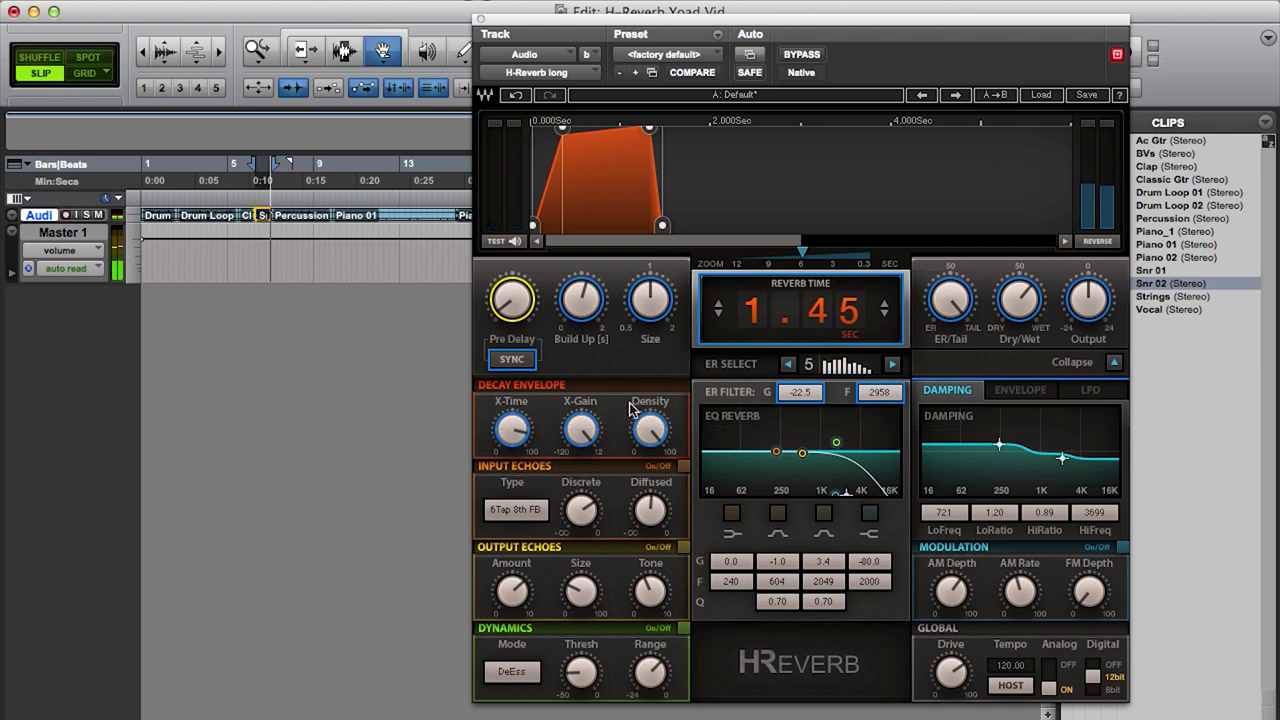
{"action": "left_click_drag", "start_coordinate": [928, 271], "coordinate": [478, 438]}
{"action": "left_click", "coordinate": [512, 429], "text": "alt"}
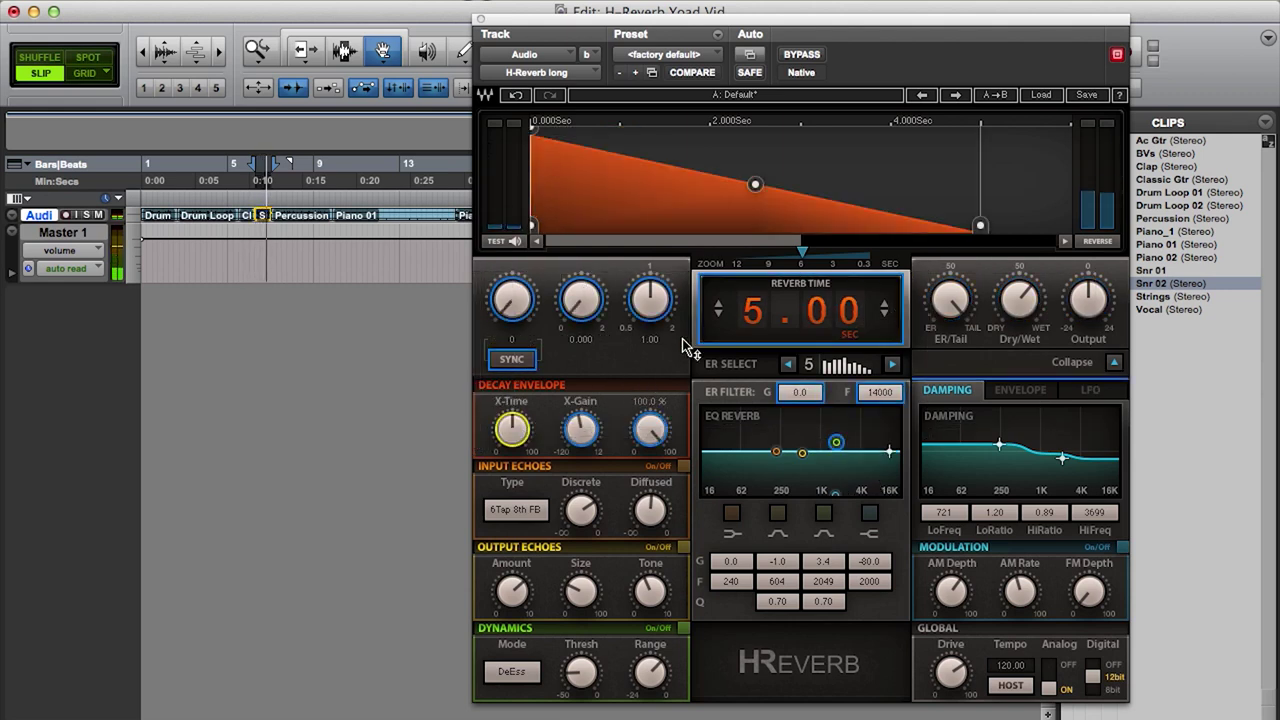
{"action": "left_click", "coordinate": [684, 282]}
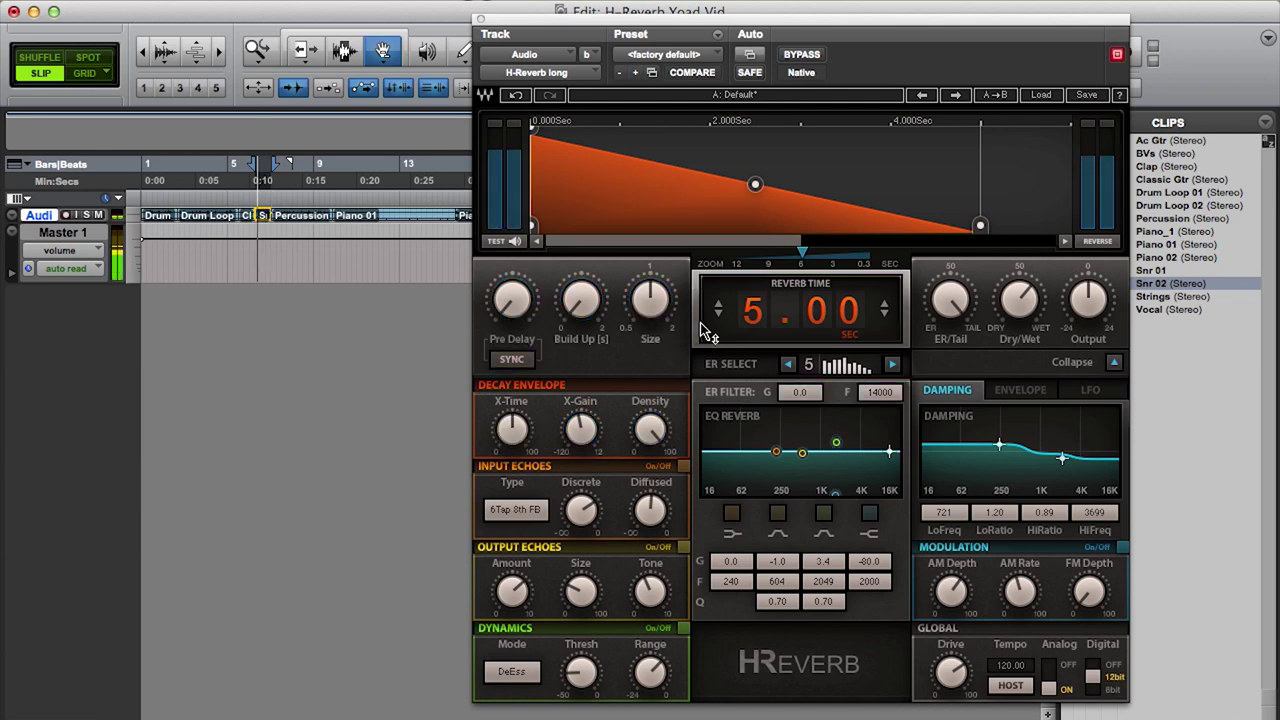
- Set the Reverb Time to 1.48 seconds and turn on Reverse for the reverb
{"action": "left_click_drag", "start_coordinate": [826, 310], "coordinate": [826, 361]}
{"action": "left_click", "coordinate": [1104, 243]}
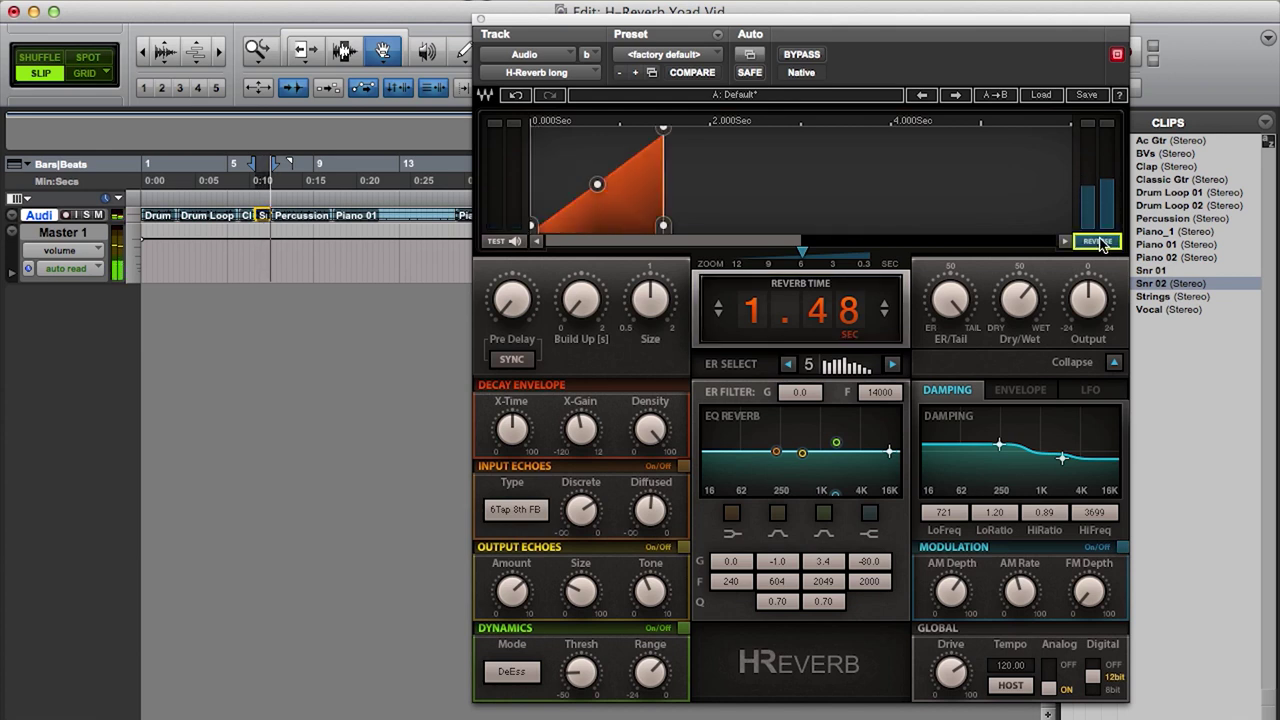
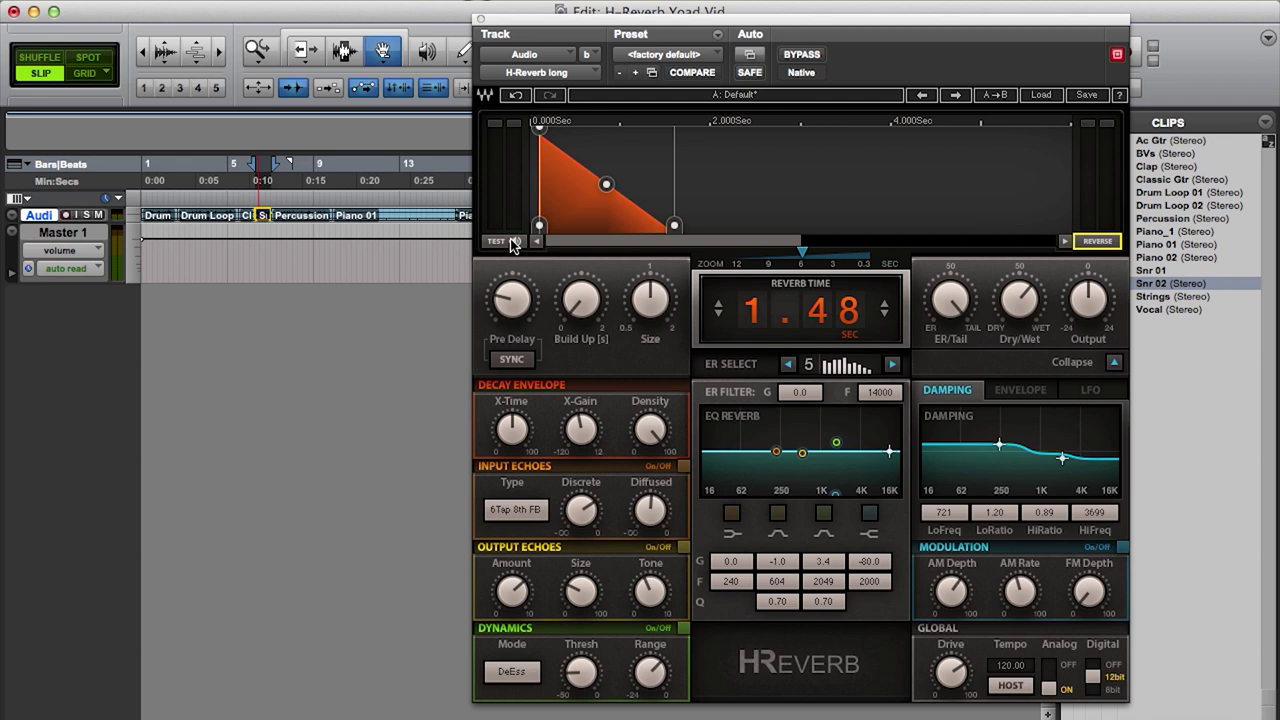
- Audition the reverb with the test sound, set the Reverb Time to 2.86 seconds and play the test sound again
{"action": "left_click", "coordinate": [513, 244]}
{"action": "left_click", "coordinate": [513, 244]}
{"action": "left_click", "coordinate": [513, 244]}
{"action": "left_click_drag", "start_coordinate": [826, 300], "coordinate": [826, 238]}
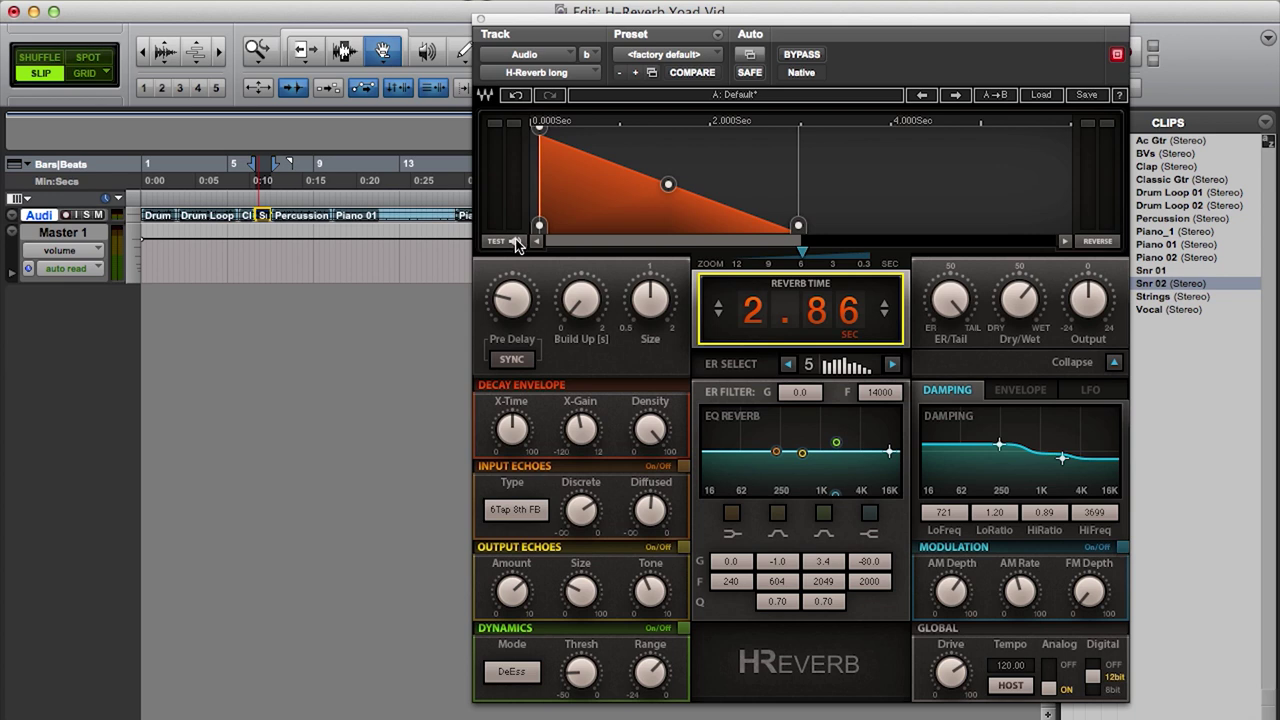
{"action": "left_click", "coordinate": [515, 243]}
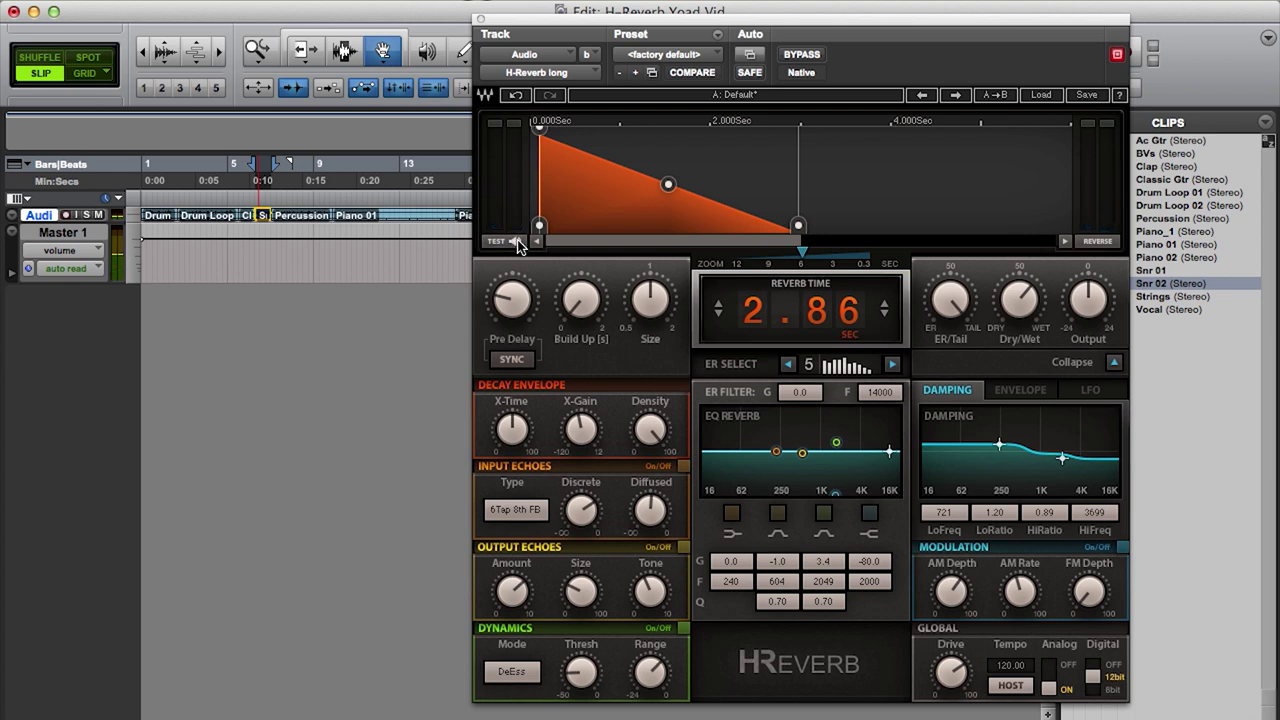
- Audition the early reflections alone, select early reflection pattern 7, and bring ER/Tail back to about the middle for another test
{"action": "left_click_drag", "start_coordinate": [968, 307], "coordinate": [966, 367]}
{"action": "left_click", "coordinate": [512, 241]}
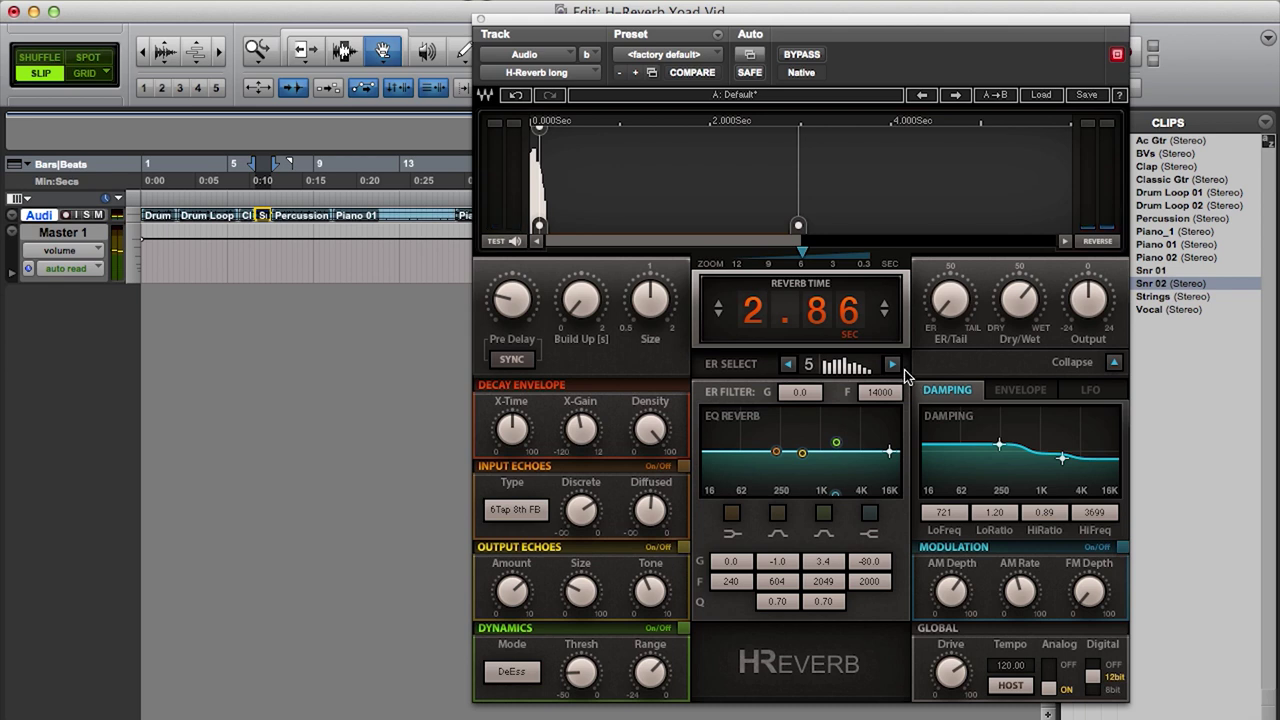
{"action": "left_click", "coordinate": [502, 240]}
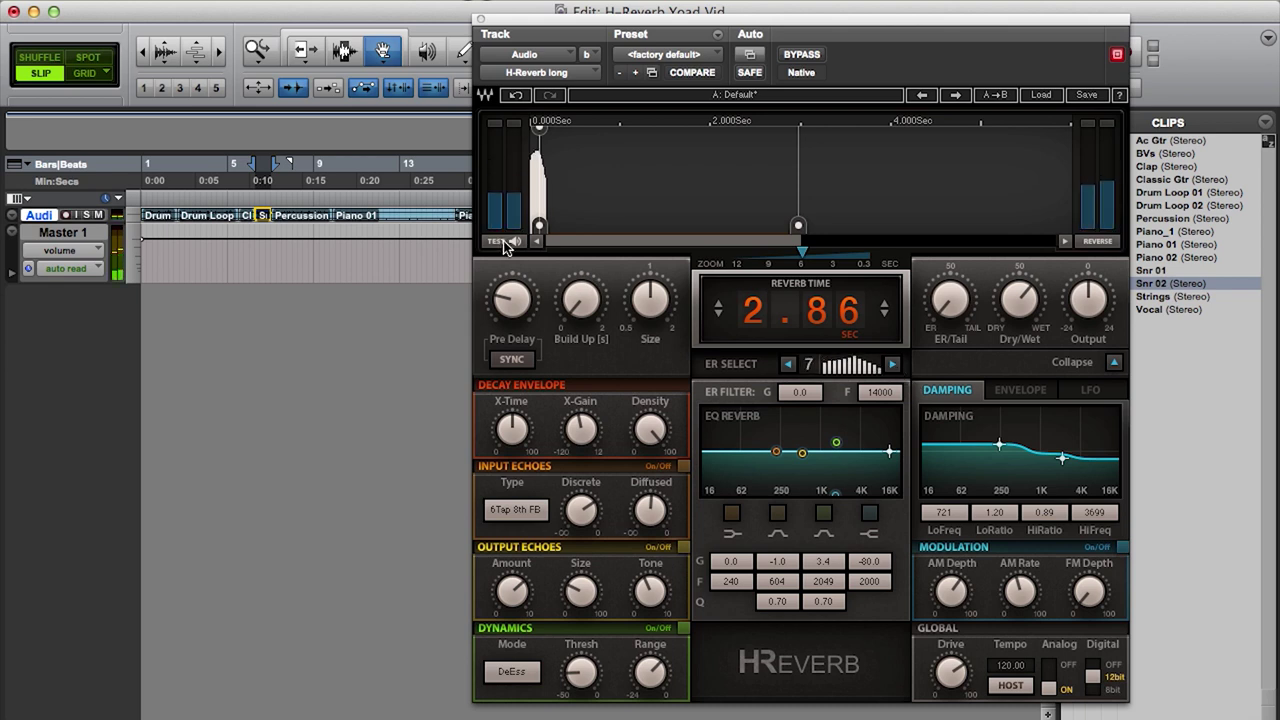
{"action": "left_click_drag", "start_coordinate": [950, 303], "coordinate": [950, 250]}
{"action": "left_click", "coordinate": [515, 242]}
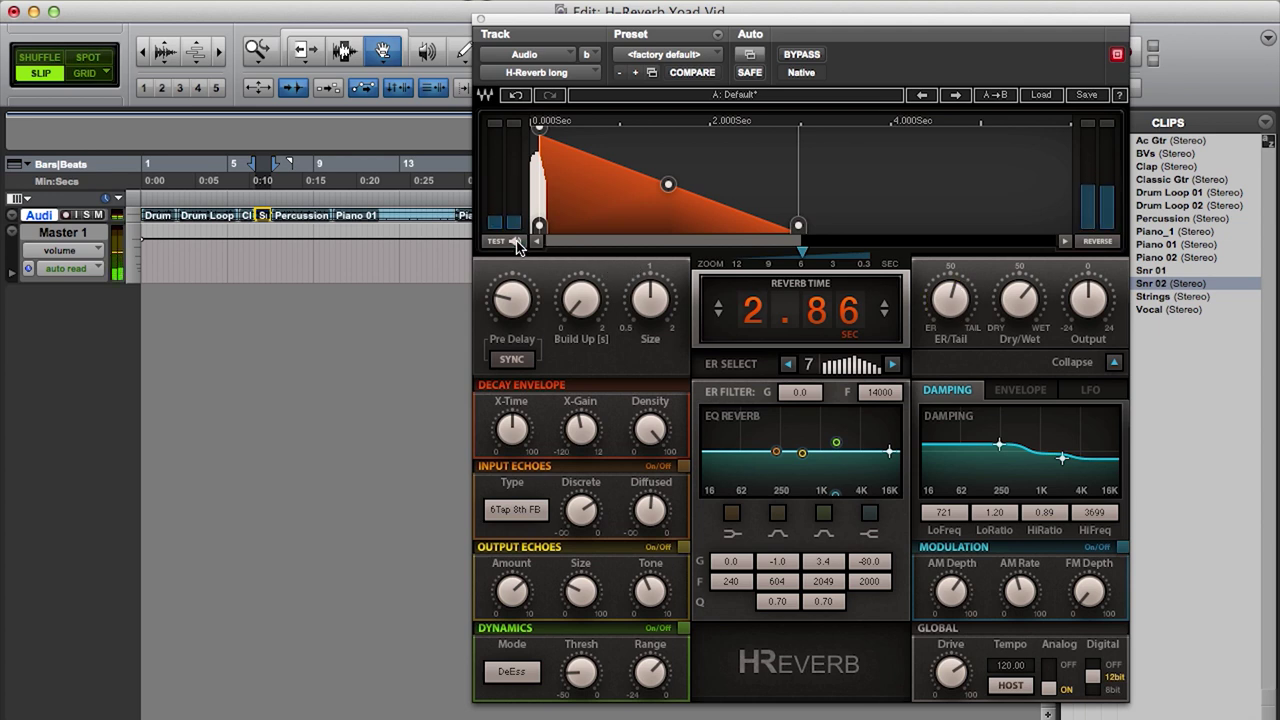
- Play the Percussion clip, reduce the Reverb Time to 2.58 seconds and audition it with the test sound
{"action": "left_click", "coordinate": [353, 218]}
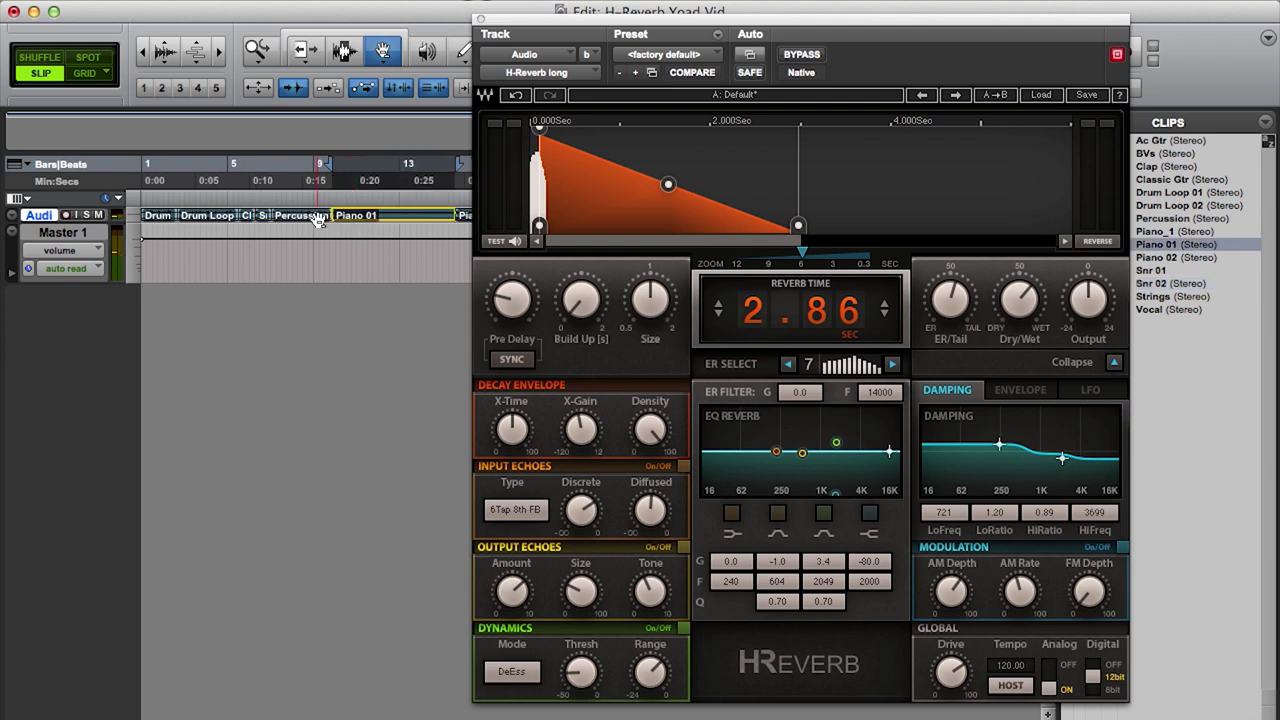
{"action": "left_click", "coordinate": [301, 216]}
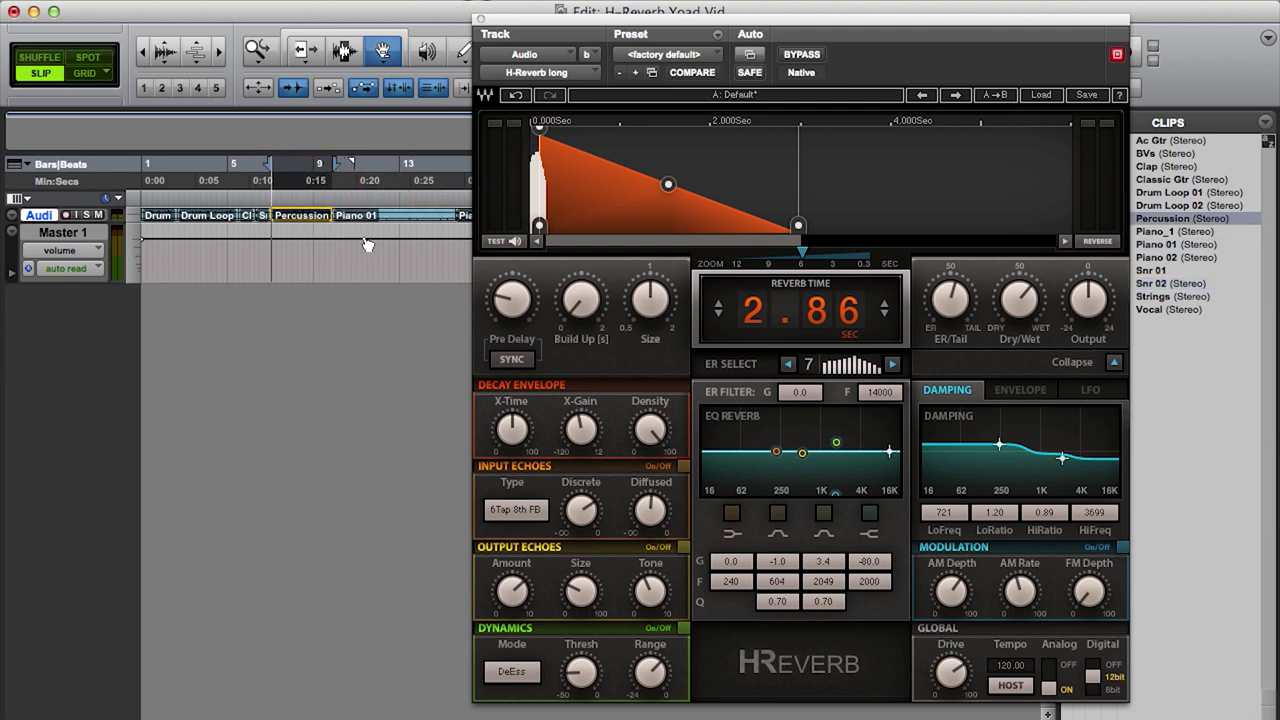
{"action": "key", "text": "space"}
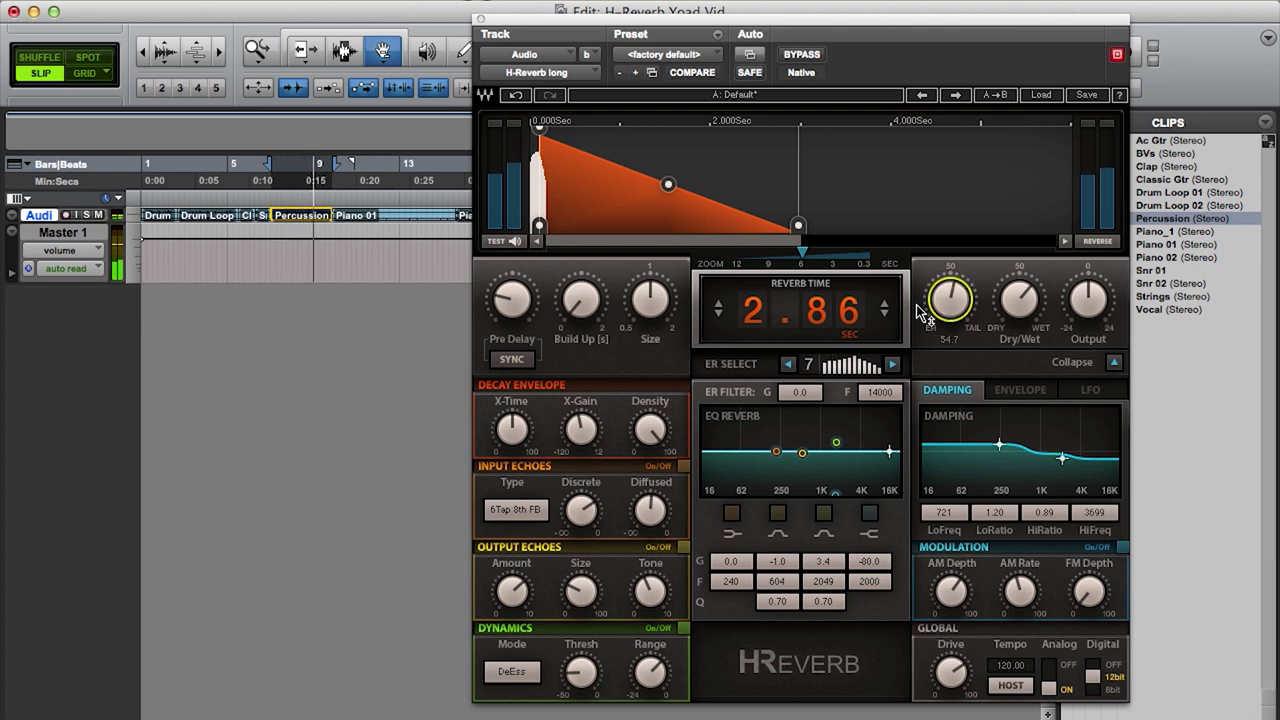
{"action": "left_click_drag", "start_coordinate": [903, 313], "coordinate": [903, 340]}
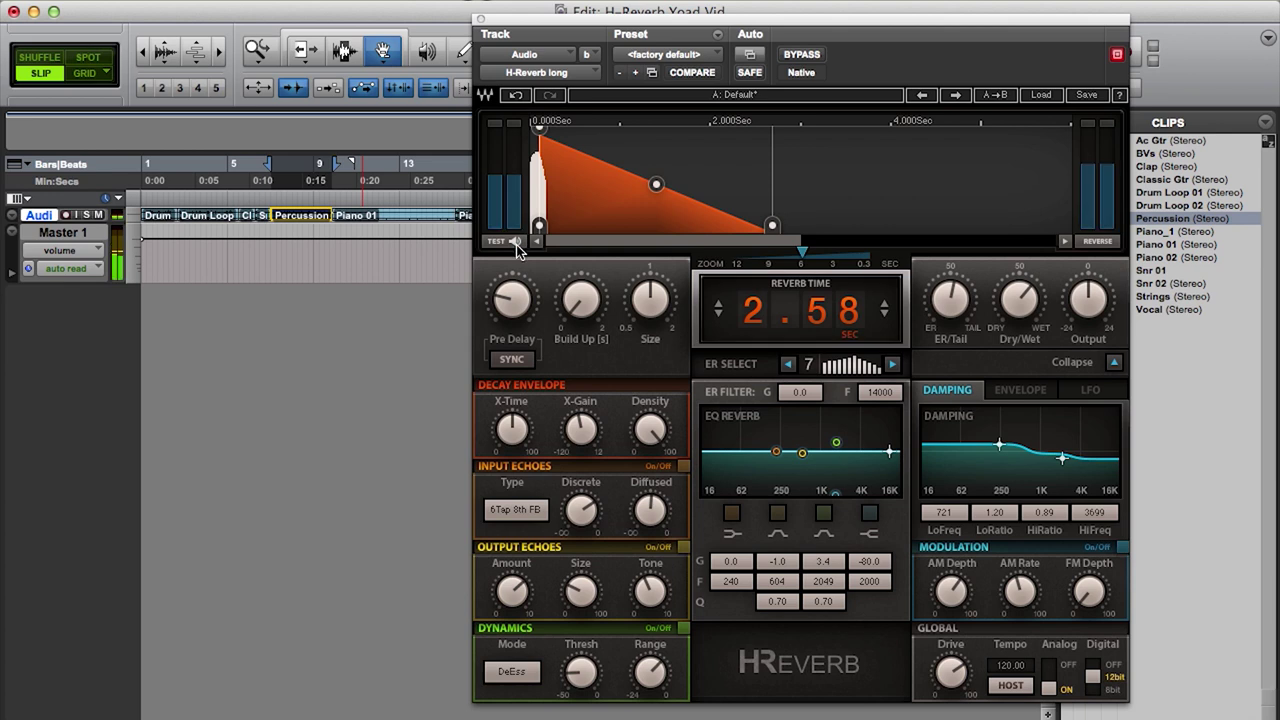
{"action": "left_click", "coordinate": [516, 245]}
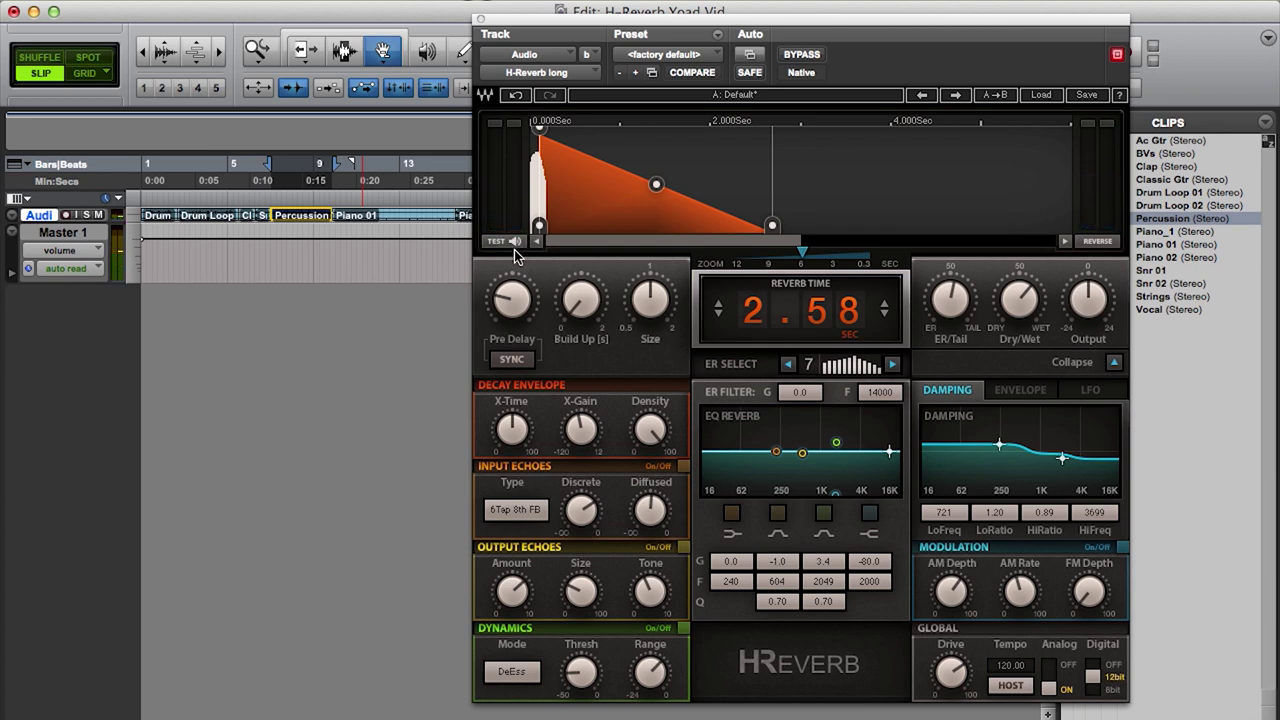
- Move the H-Reverb window clear of the timeline's later clips and play the Classic Gtr clip
{"action": "left_click_drag", "start_coordinate": [557, 27], "coordinate": [639, 31]}
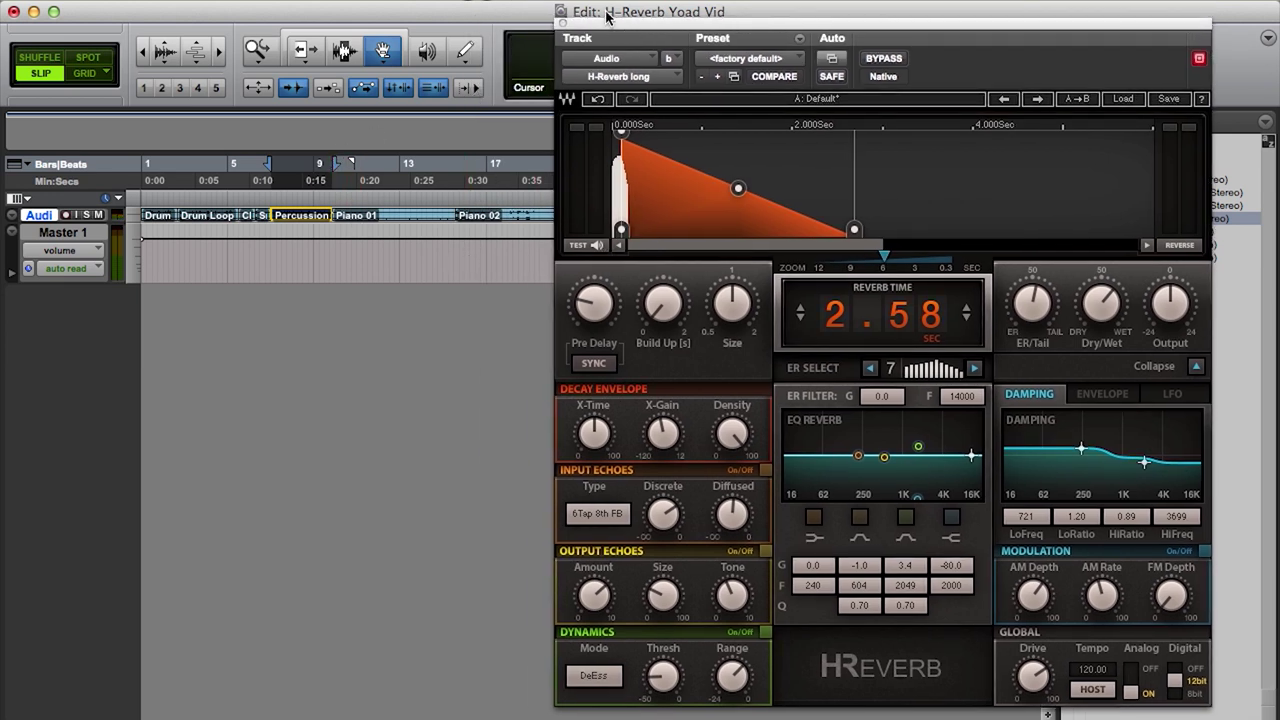
{"action": "left_click_drag", "start_coordinate": [617, 22], "coordinate": [467, 29]}
{"action": "left_click", "coordinate": [657, 216]}
{"action": "key", "text": "space"}
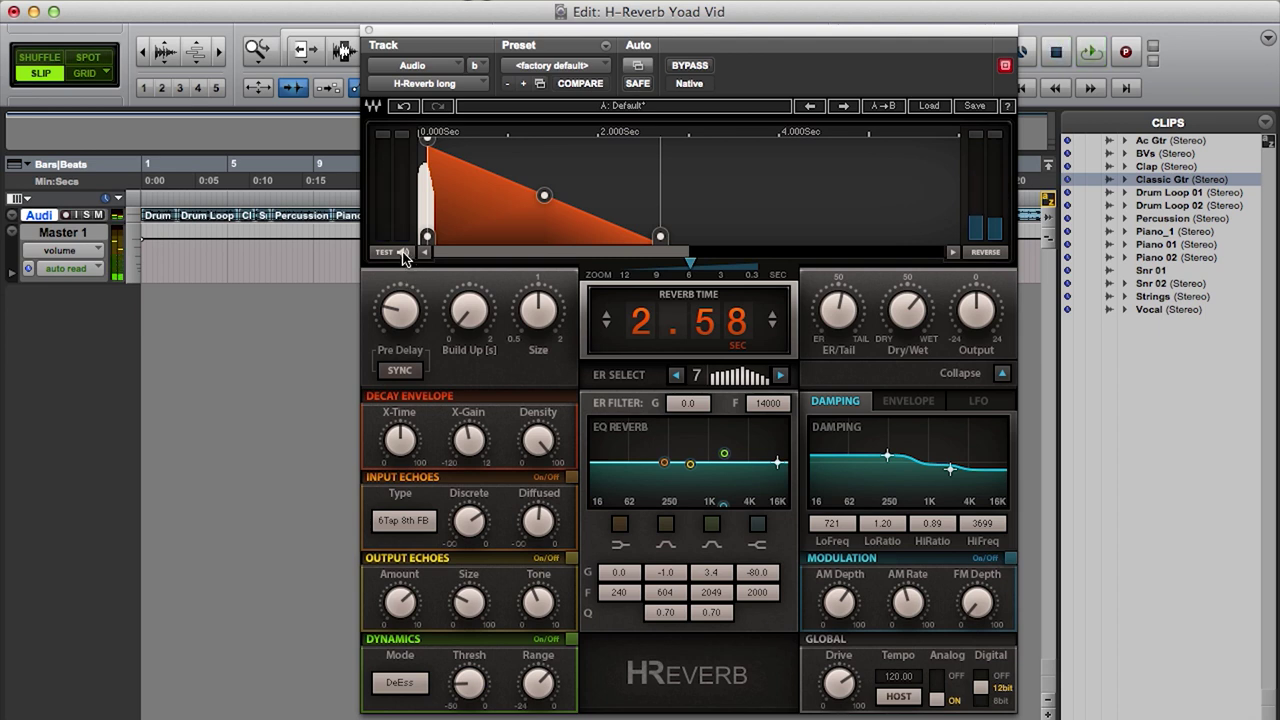
- Set the Reverb Time to 1.83 seconds and lower Dry/Wet while auditioning the test sound and the Classic Gtr clip
{"action": "left_click", "coordinate": [403, 253]}
{"action": "left_click_drag", "start_coordinate": [738, 334], "coordinate": [738, 387]}
{"action": "key", "text": "space"}
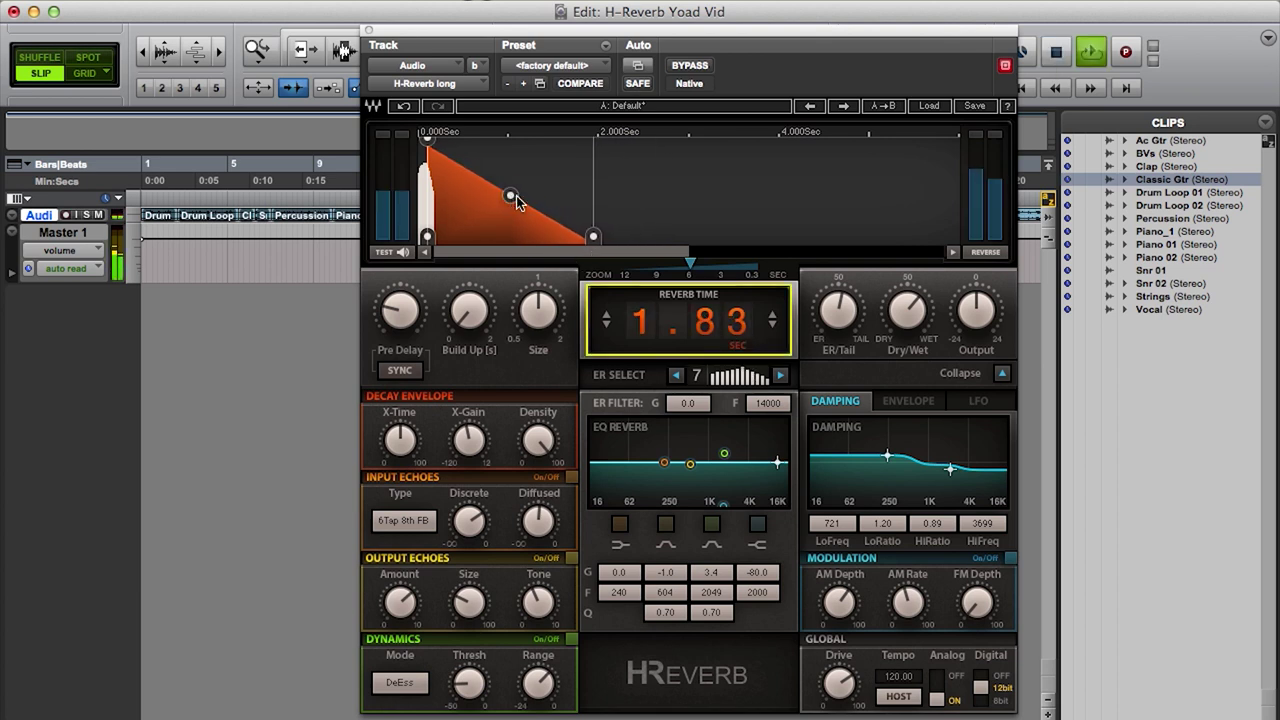
{"action": "left_click", "coordinate": [907, 312]}
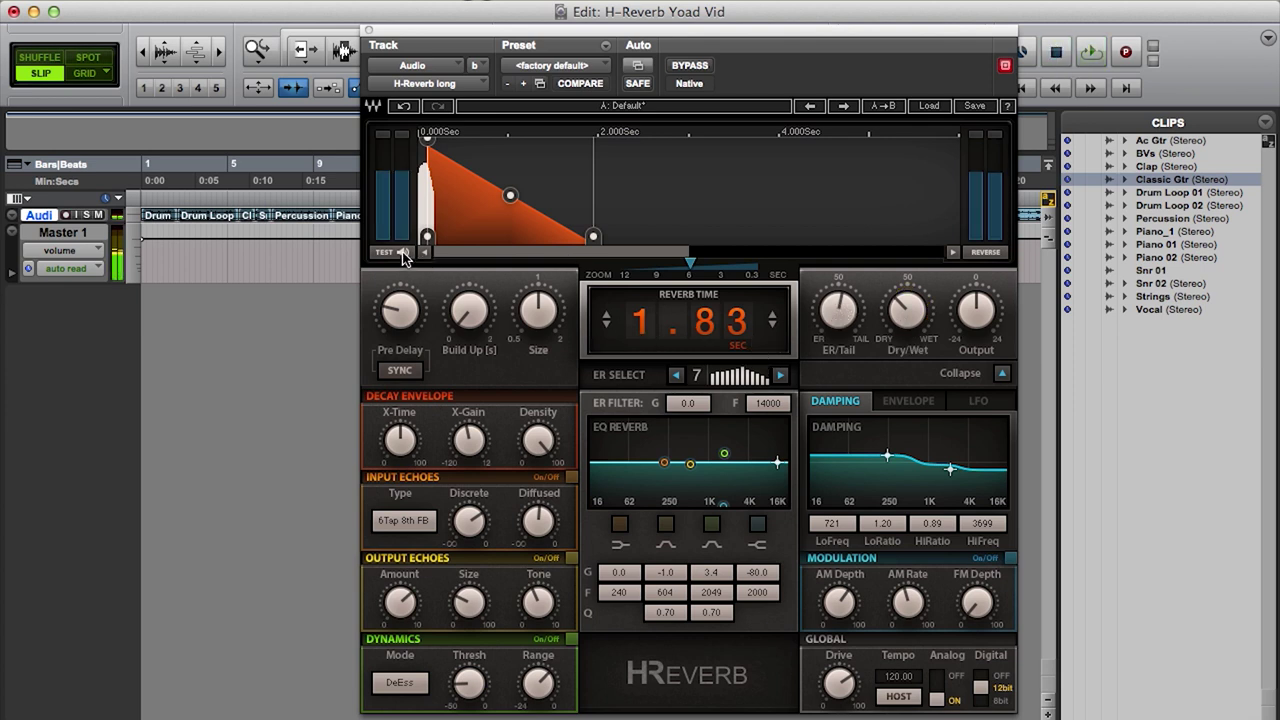
{"action": "left_click", "coordinate": [402, 255]}
- Compare the test sound with ER/Tail near full tail and at full ER, and return the balance toward the tail
{"action": "left_click_drag", "start_coordinate": [838, 310], "coordinate": [838, 276]}
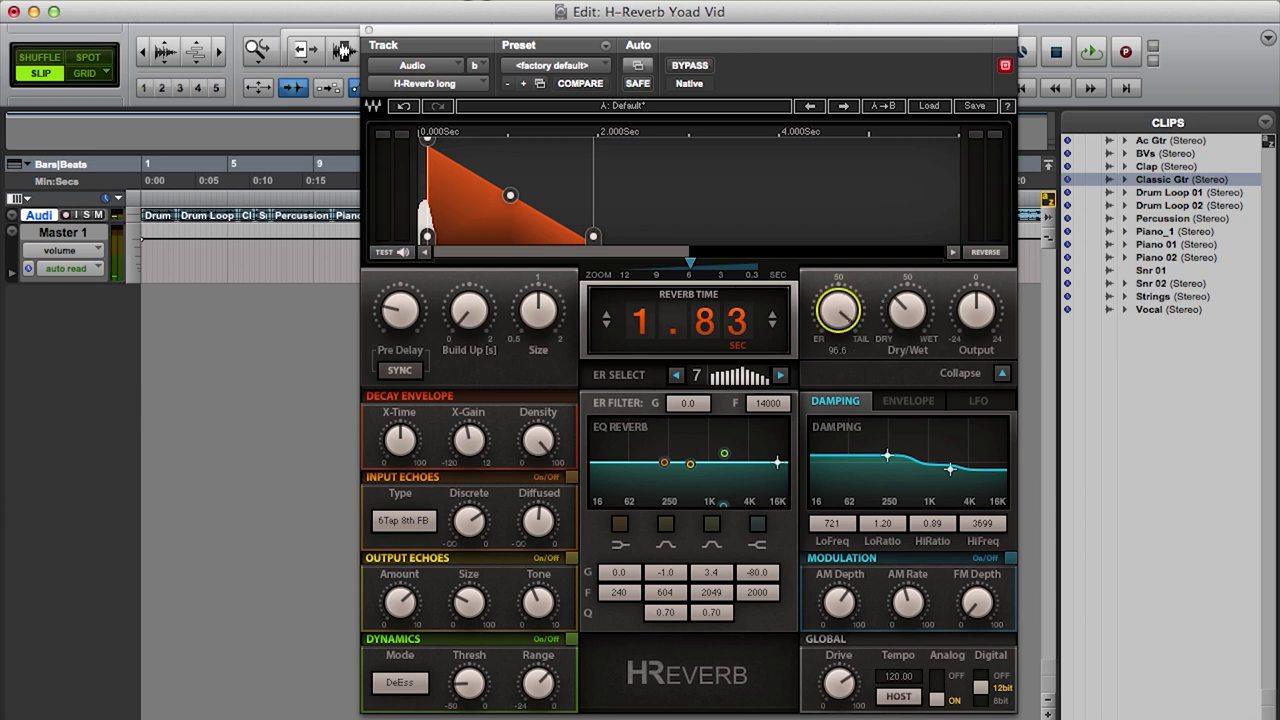
{"action": "left_click", "coordinate": [397, 252]}
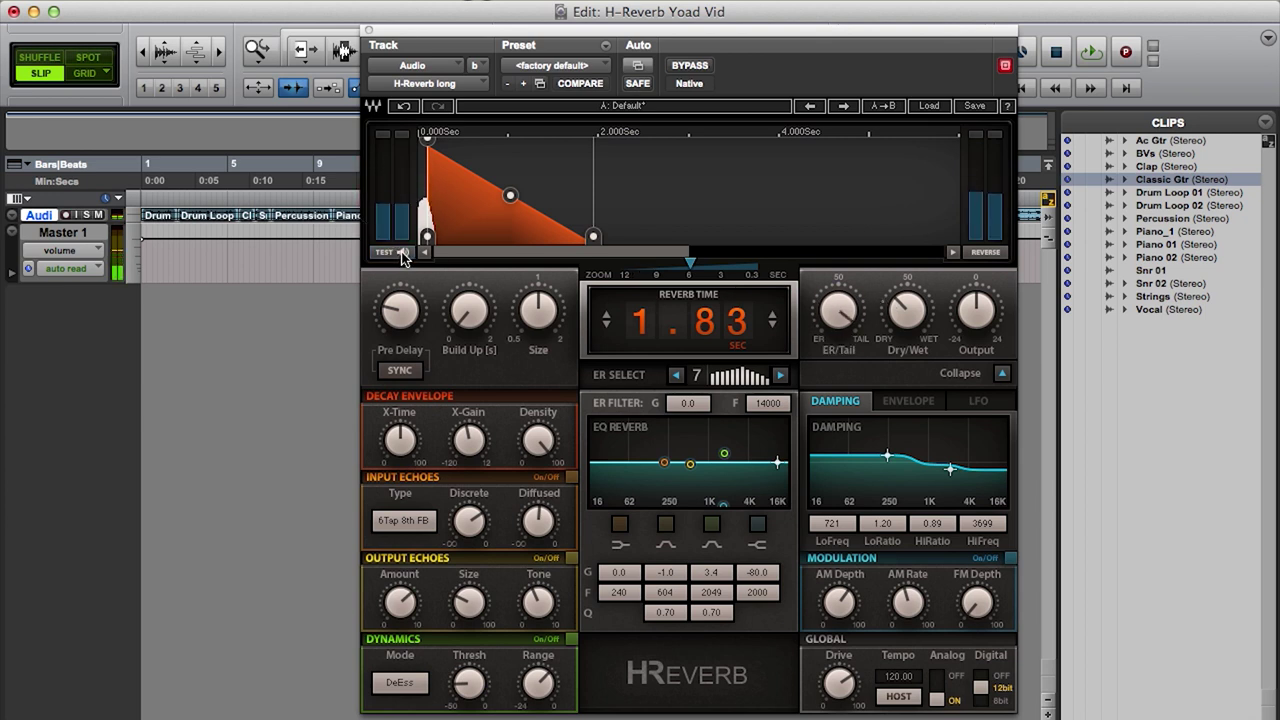
{"action": "left_click", "coordinate": [404, 254]}
{"action": "left_click", "coordinate": [836, 314]}
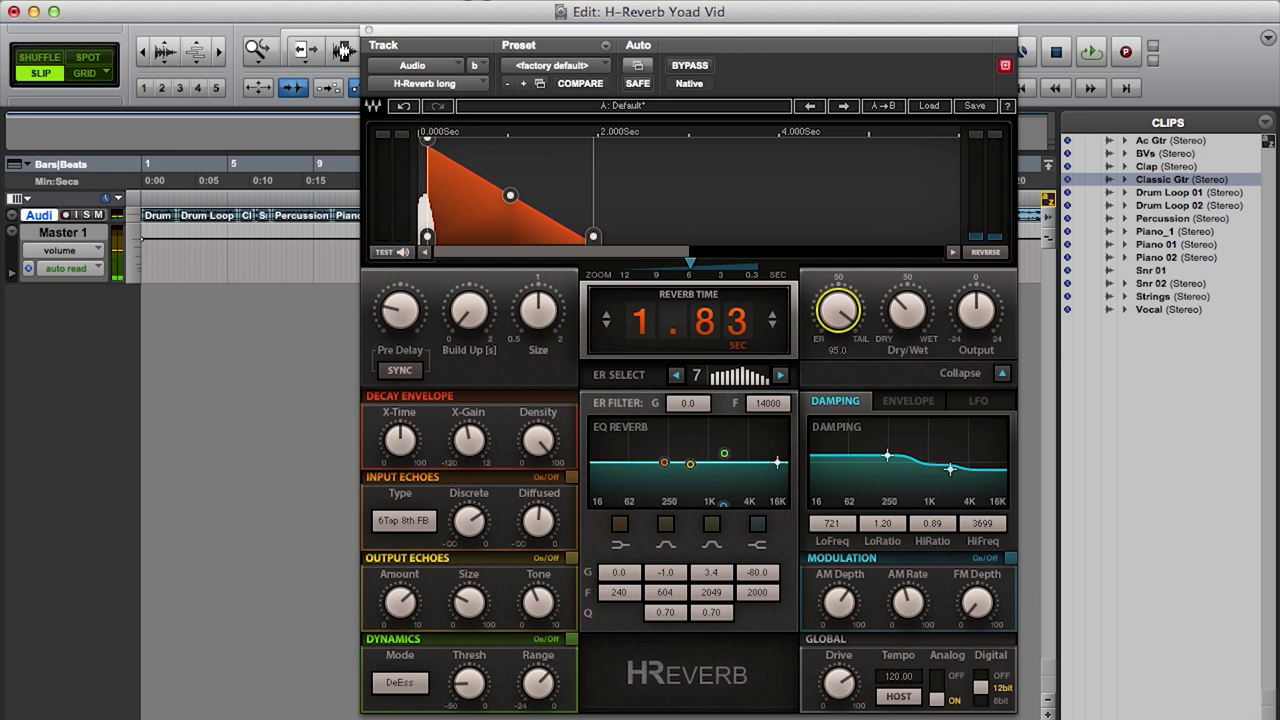
{"action": "left_click", "coordinate": [399, 254]}
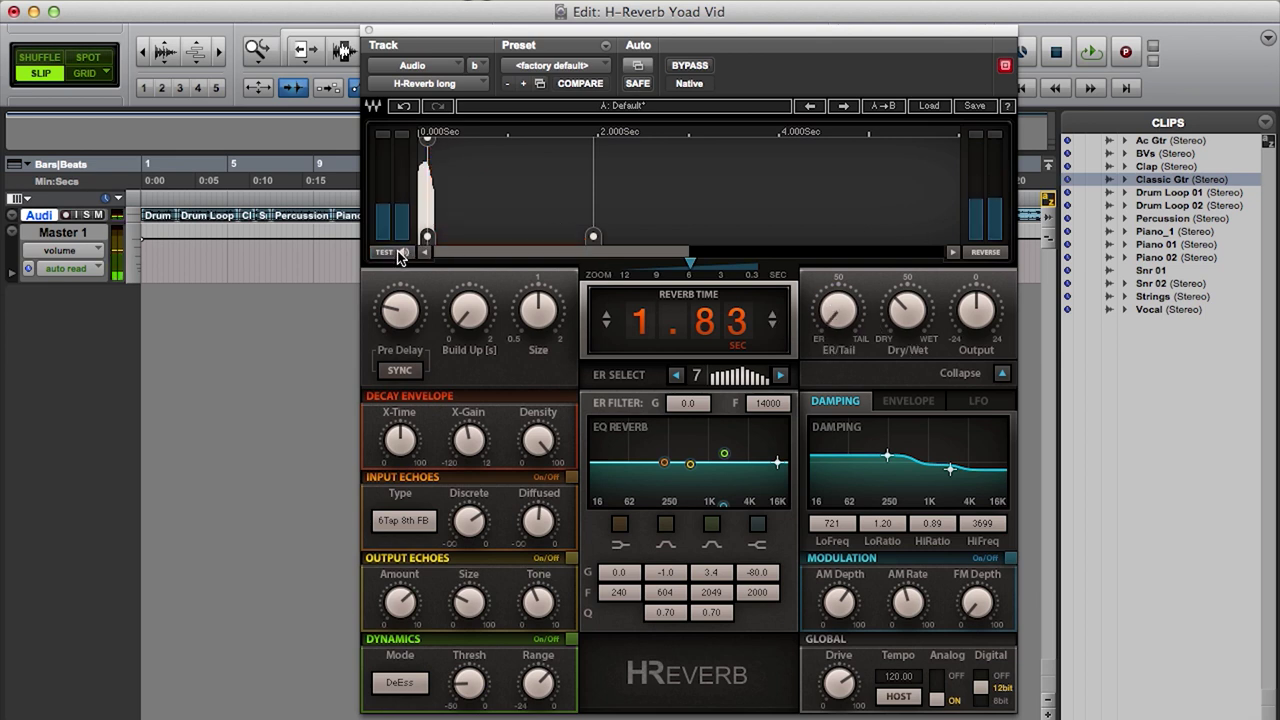
{"action": "left_click", "coordinate": [402, 253]}
{"action": "left_click_drag", "start_coordinate": [838, 312], "coordinate": [838, 264]}
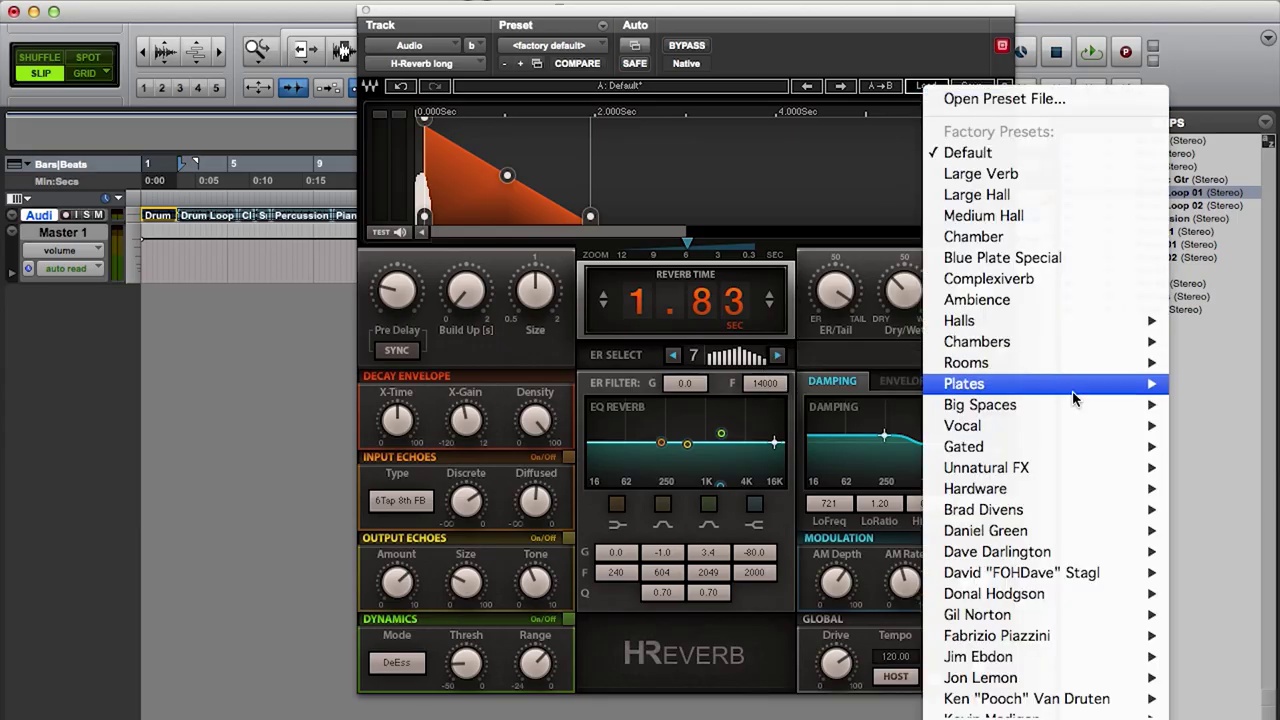
- Load the 480 Large Hall hardware preset, play the Drum Loop 01 clip and raise Dry/Wet
{"action": "mouse_move", "coordinate": [1010, 470]}
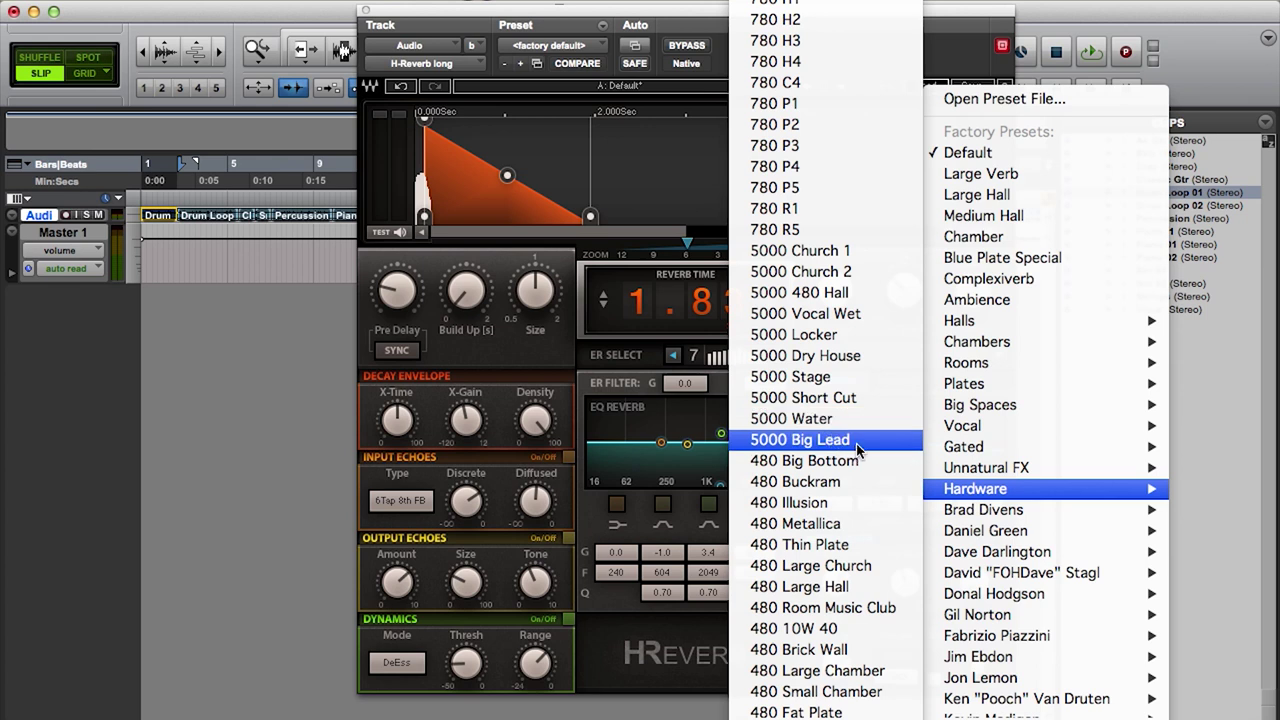
{"action": "left_click", "coordinate": [799, 587]}
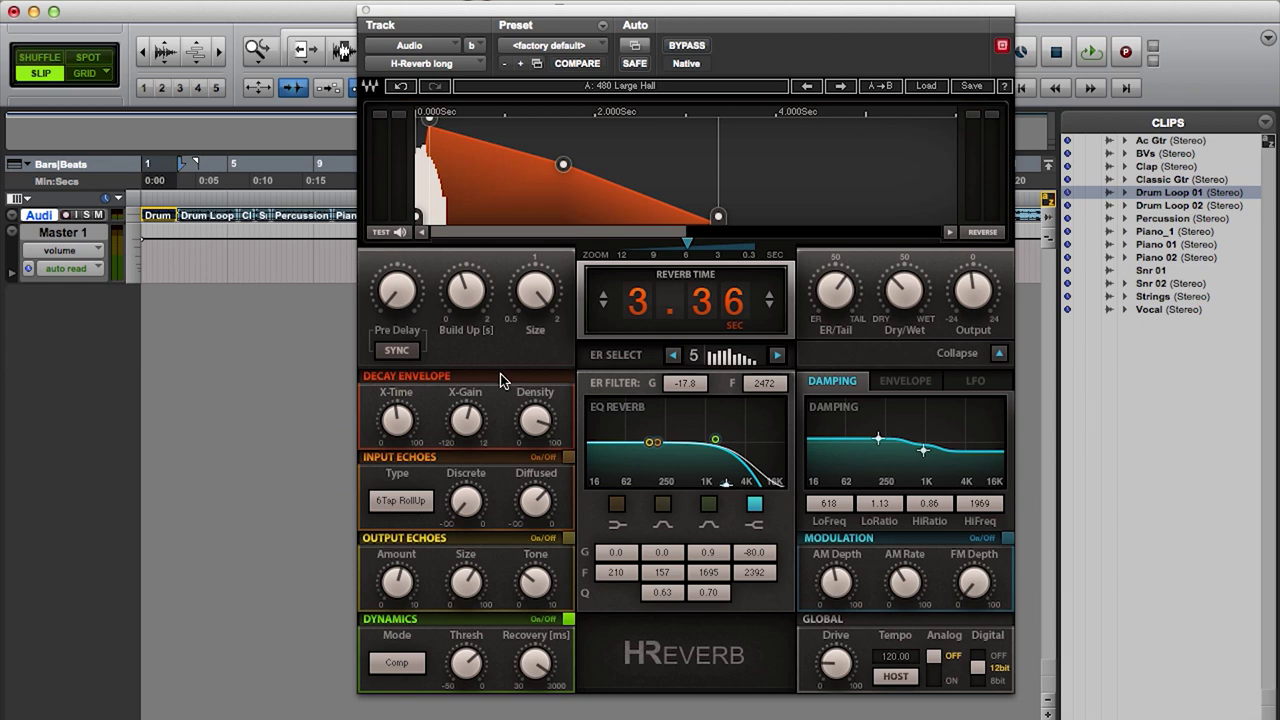
{"action": "key", "text": "space"}
{"action": "left_click_drag", "start_coordinate": [904, 290], "coordinate": [904, 262]}
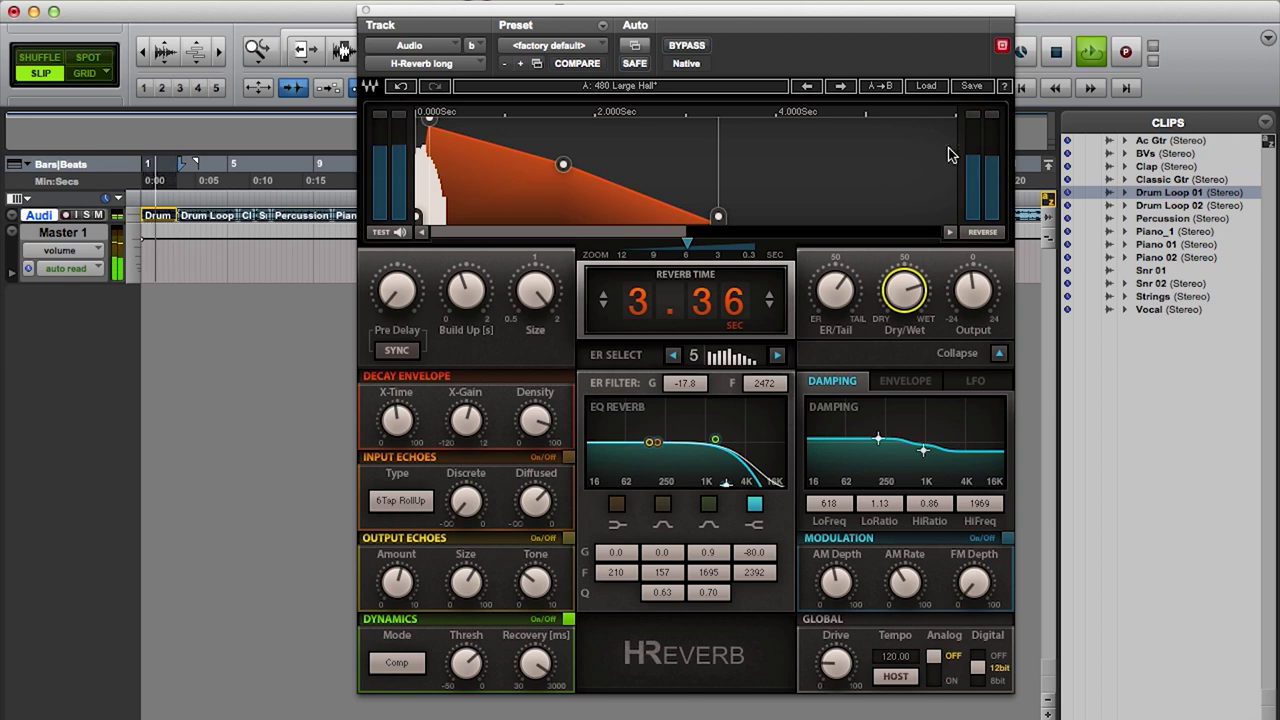
- Load the 780 P1 hardware preset and adjust Dry/Wet while the drum loop plays
{"action": "left_click", "coordinate": [932, 89]}
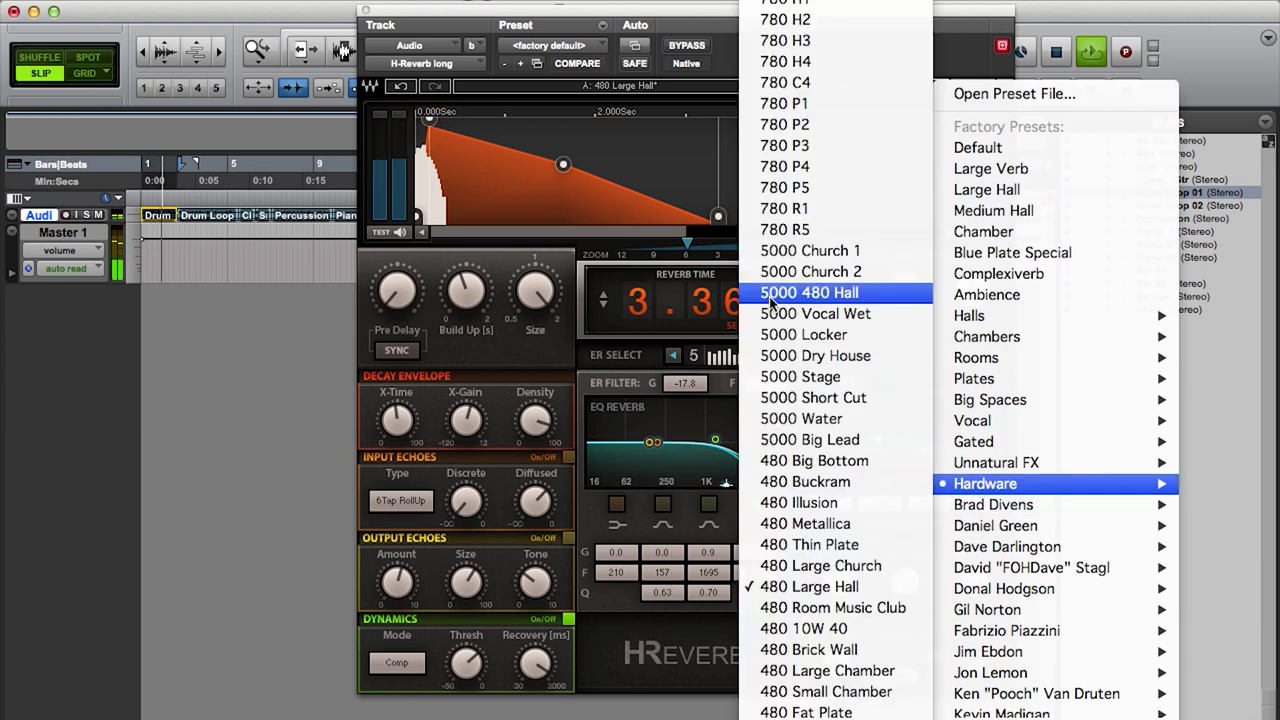
{"action": "left_click", "coordinate": [803, 106]}
{"action": "left_click", "coordinate": [904, 290]}
{"action": "left_click_drag", "start_coordinate": [898, 283], "coordinate": [893, 193]}
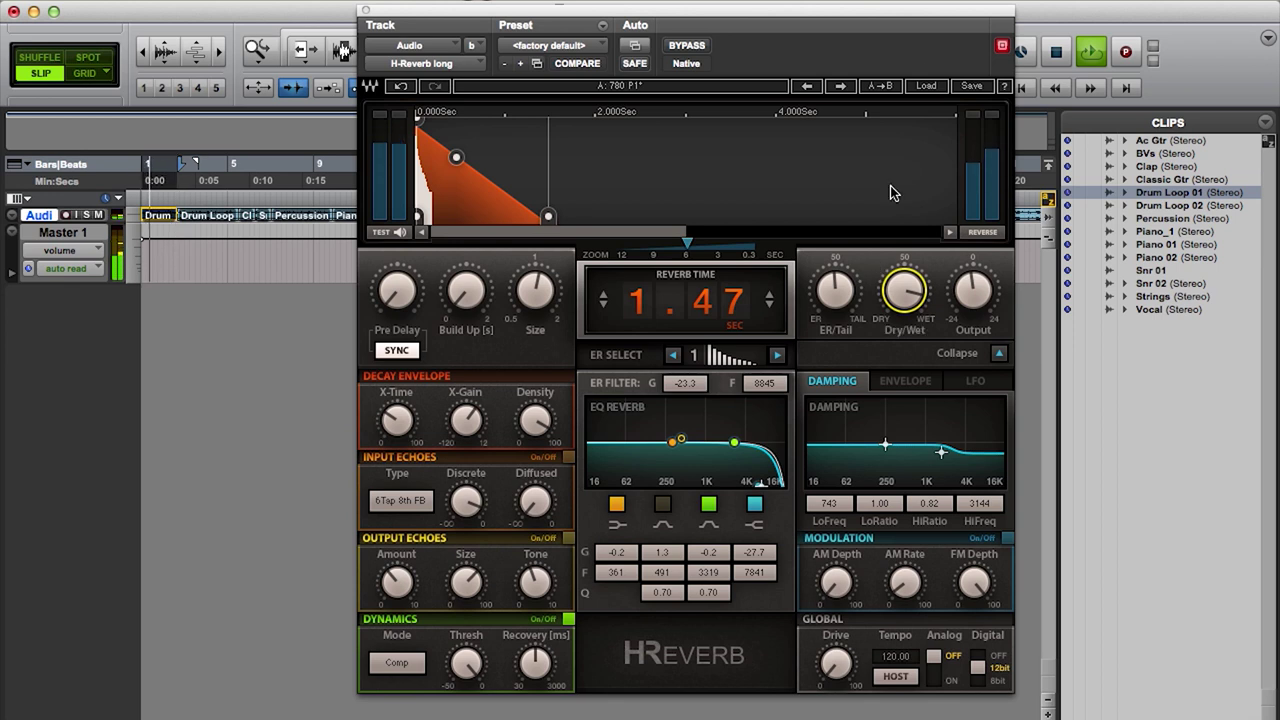
- Load the 5000 Vocal Wet hardware preset and set Dry/Wet to 82.0 while the drum loop plays
{"action": "left_click", "coordinate": [928, 87]}
{"action": "mouse_move", "coordinate": [997, 490]}
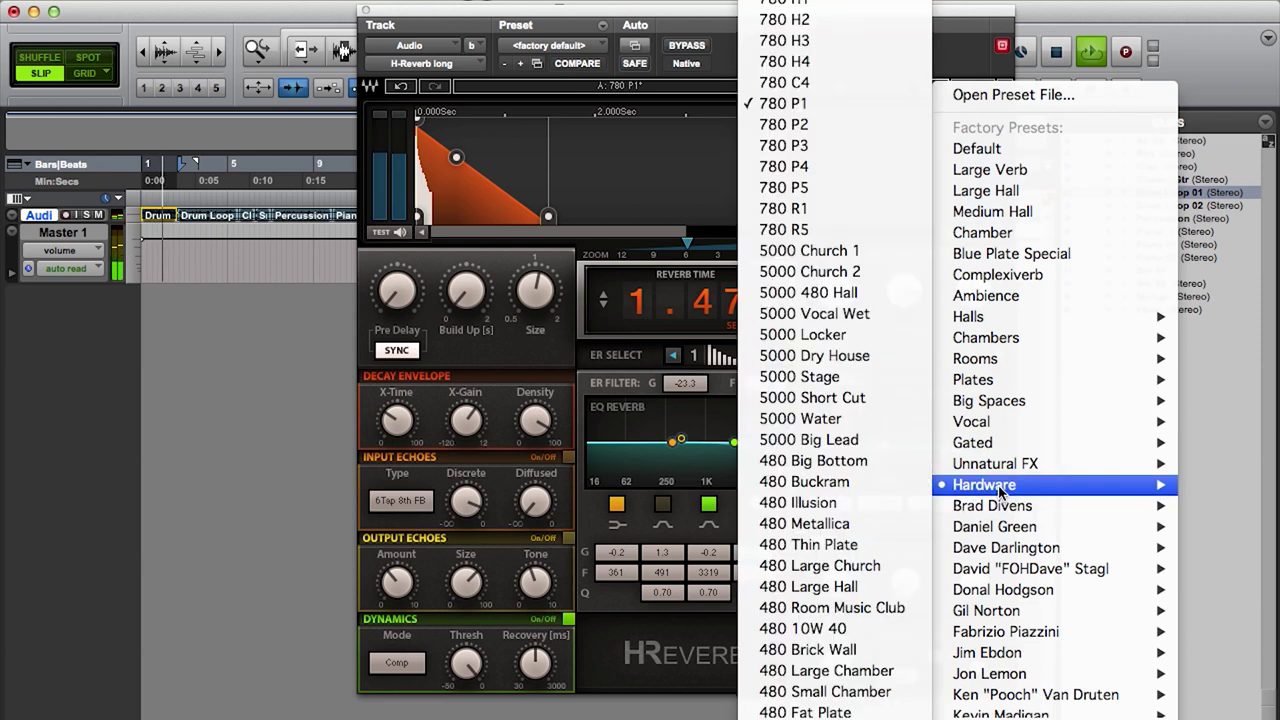
{"action": "scroll", "coordinate": [825, 690], "scroll_direction": "down", "scroll_amount": 3}
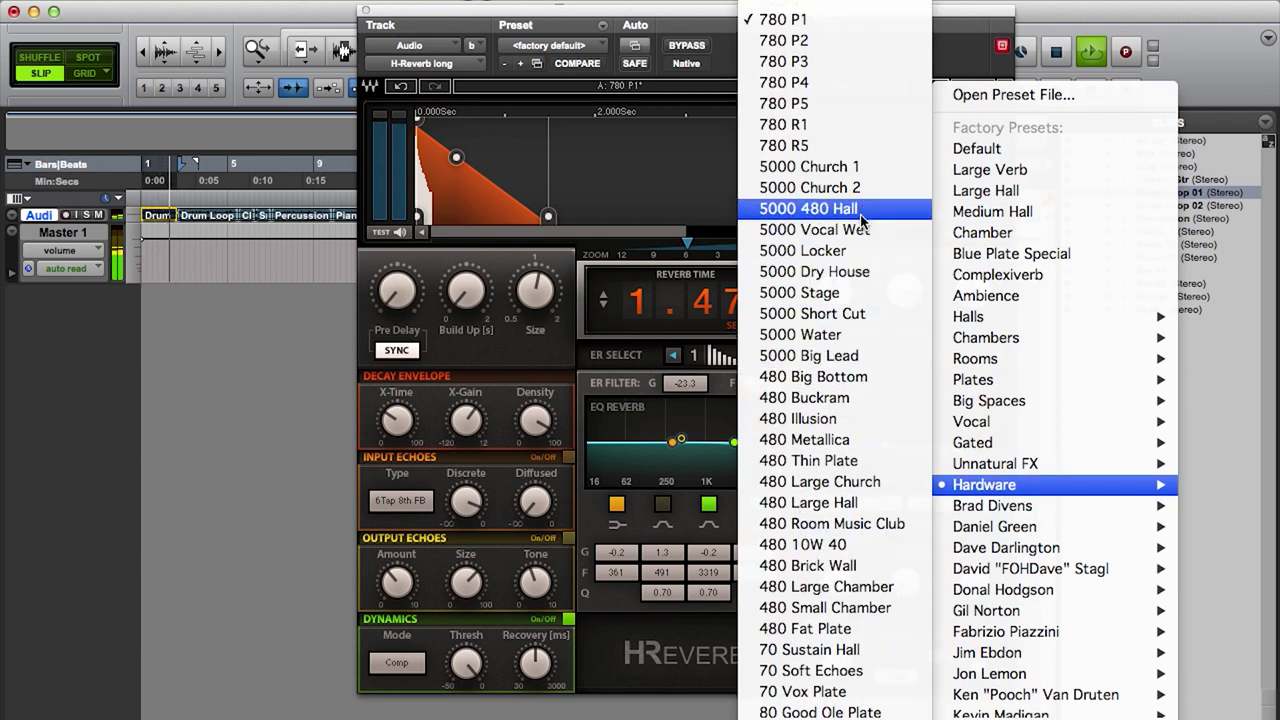
{"action": "left_click", "coordinate": [858, 231]}
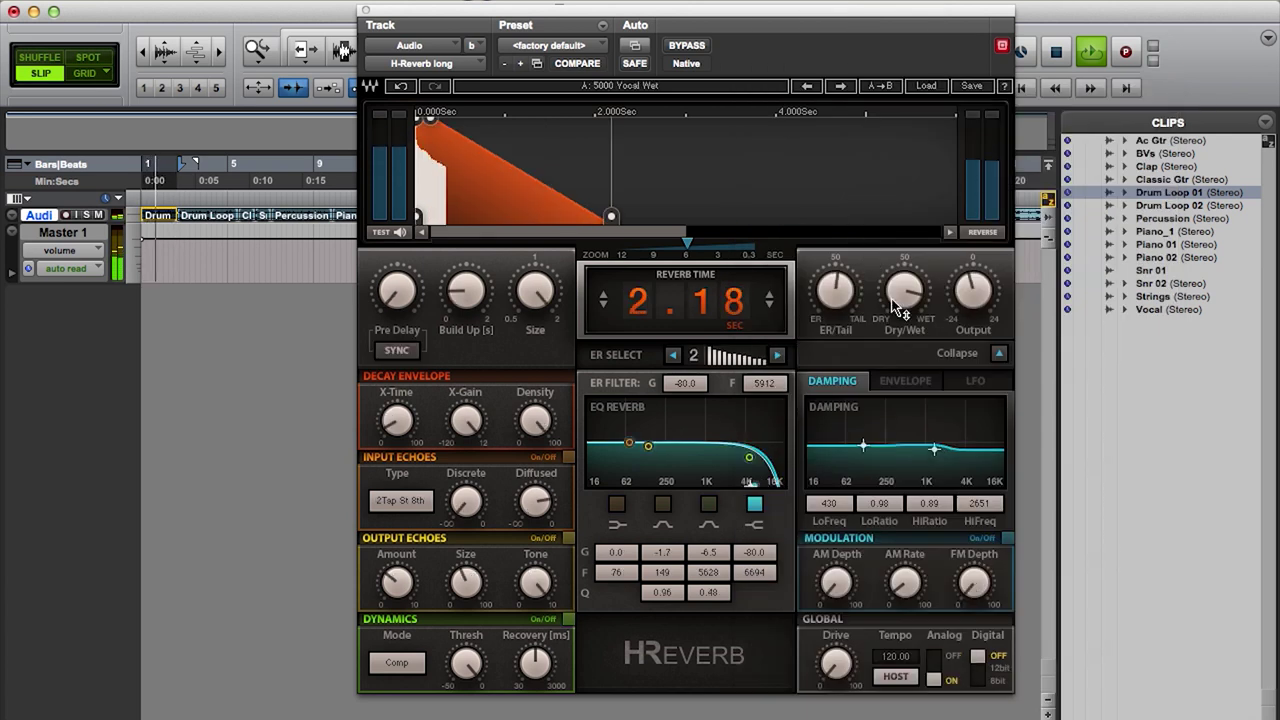
{"action": "left_click_drag", "start_coordinate": [904, 290], "coordinate": [904, 286]}
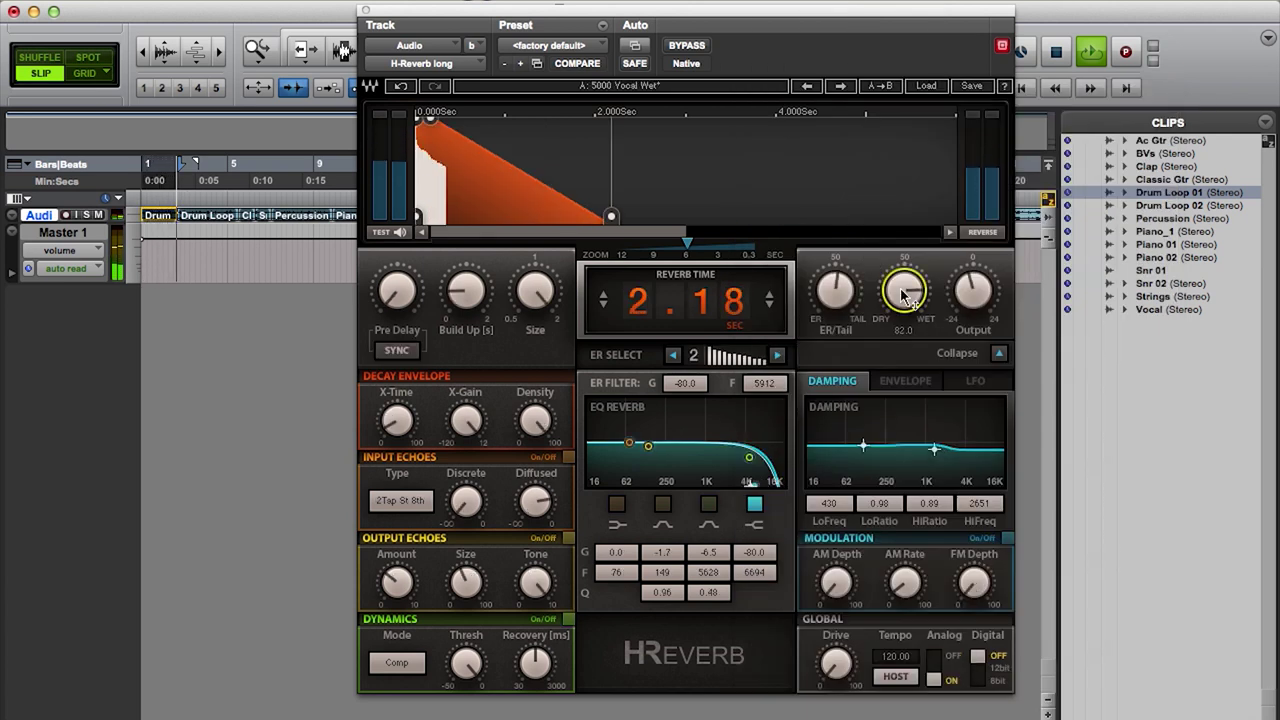
- Load the 224 Rich Plate hardware preset and fine-tune Dry/Wet while the drum loop plays
{"action": "left_click", "coordinate": [930, 87]}
{"action": "scroll", "coordinate": [1014, 489], "scroll_direction": "down", "scroll_amount": 3}
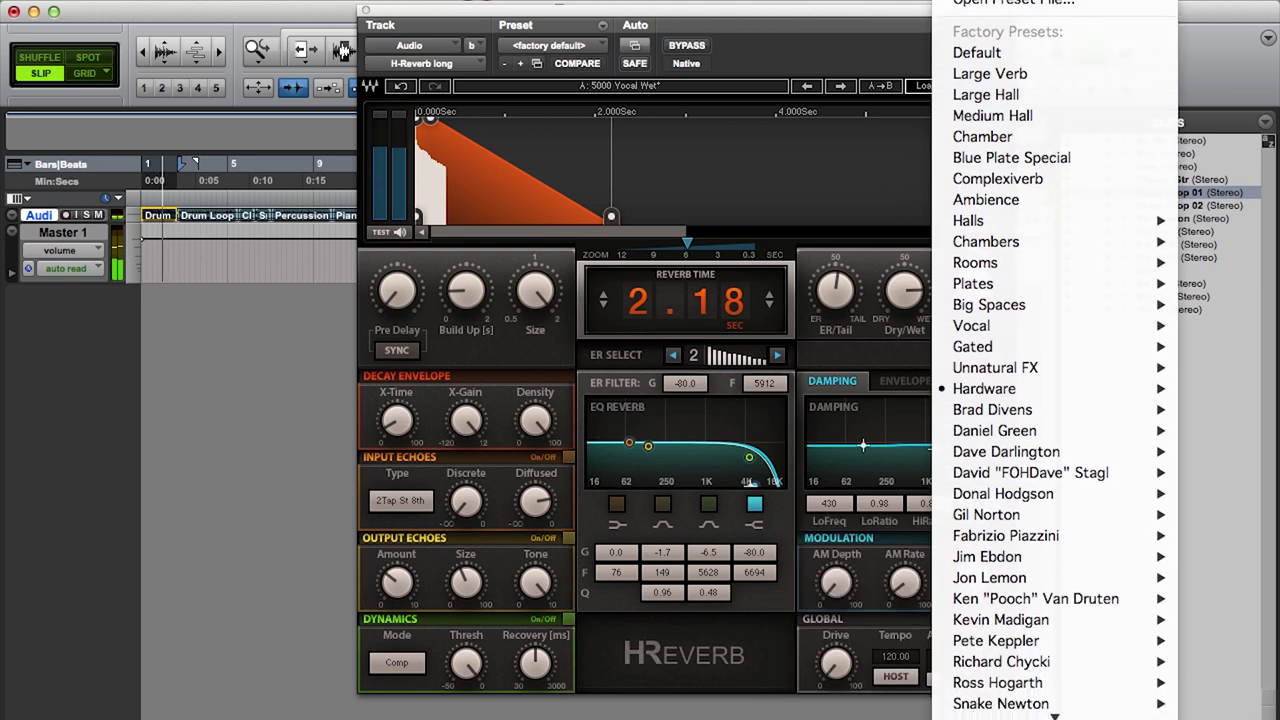
{"action": "mouse_move", "coordinate": [1092, 312]}
{"action": "mouse_move", "coordinate": [1056, 341]}
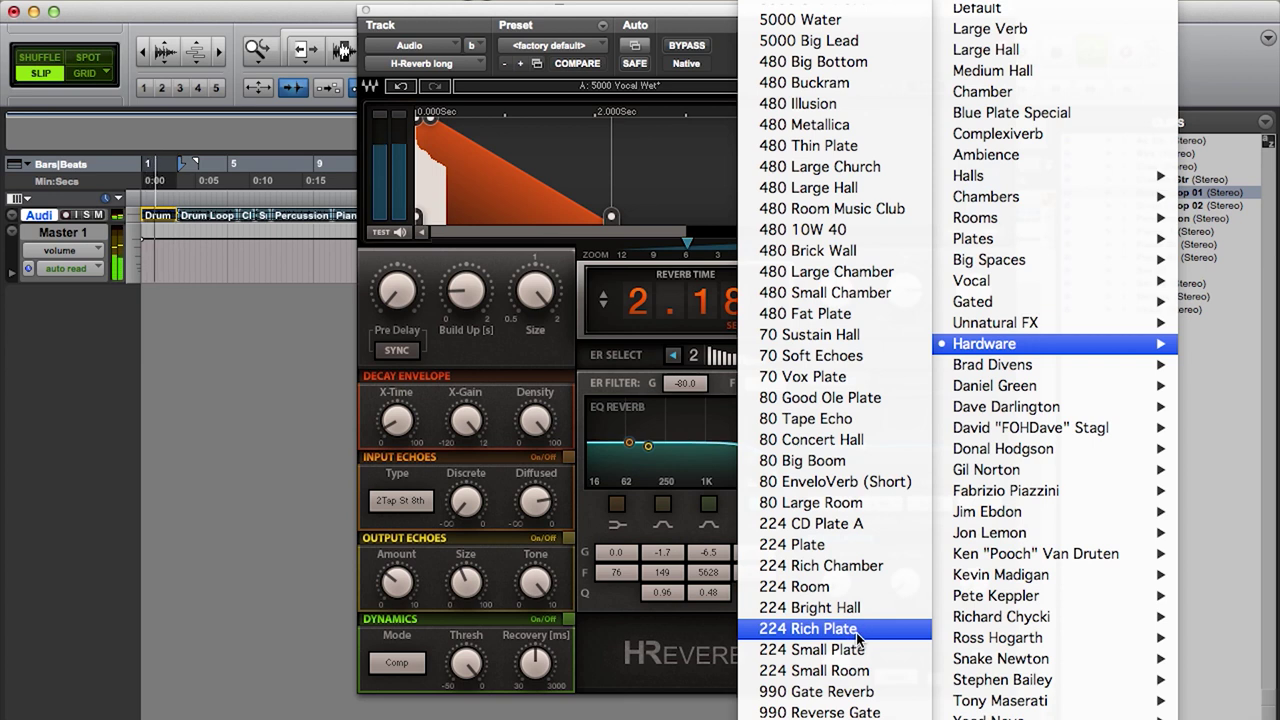
{"action": "left_click", "coordinate": [856, 630]}
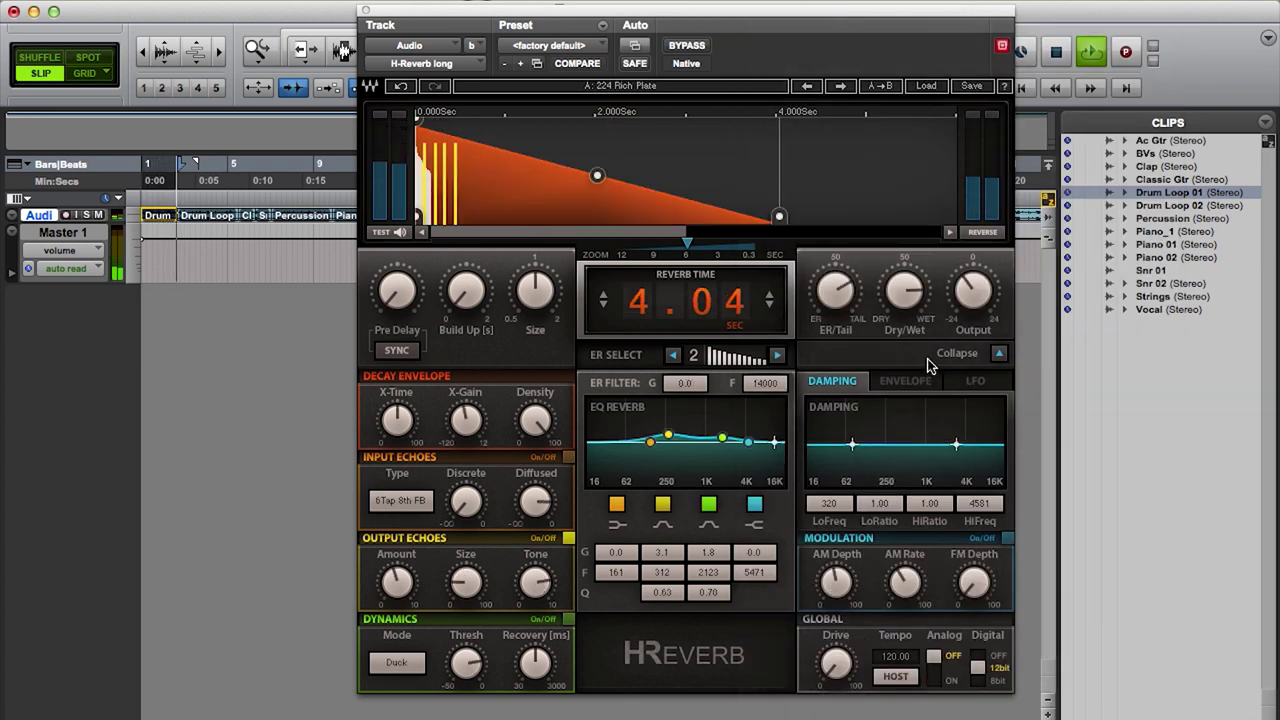
{"action": "left_click_drag", "start_coordinate": [906, 290], "coordinate": [906, 284]}
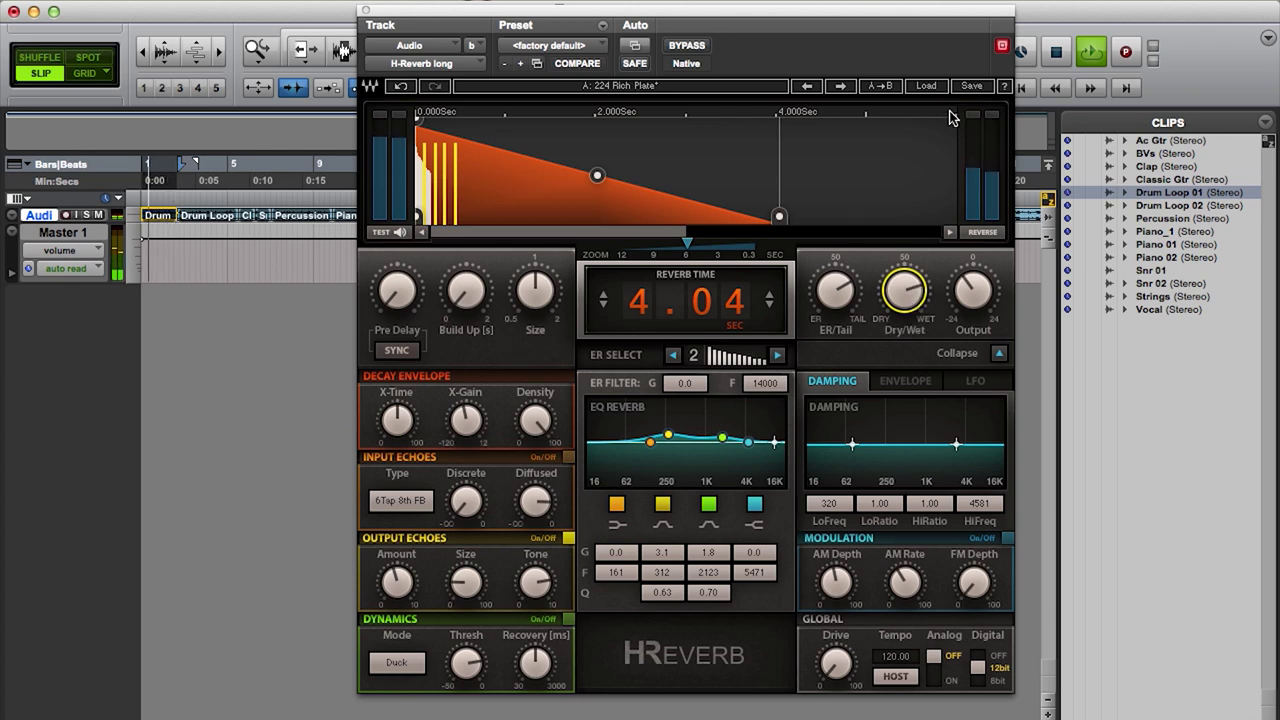
- Load the 16 Ambience hardware preset, lower Dry/Wet and switch playback to the Percussion clip
{"action": "left_click", "coordinate": [926, 86]}
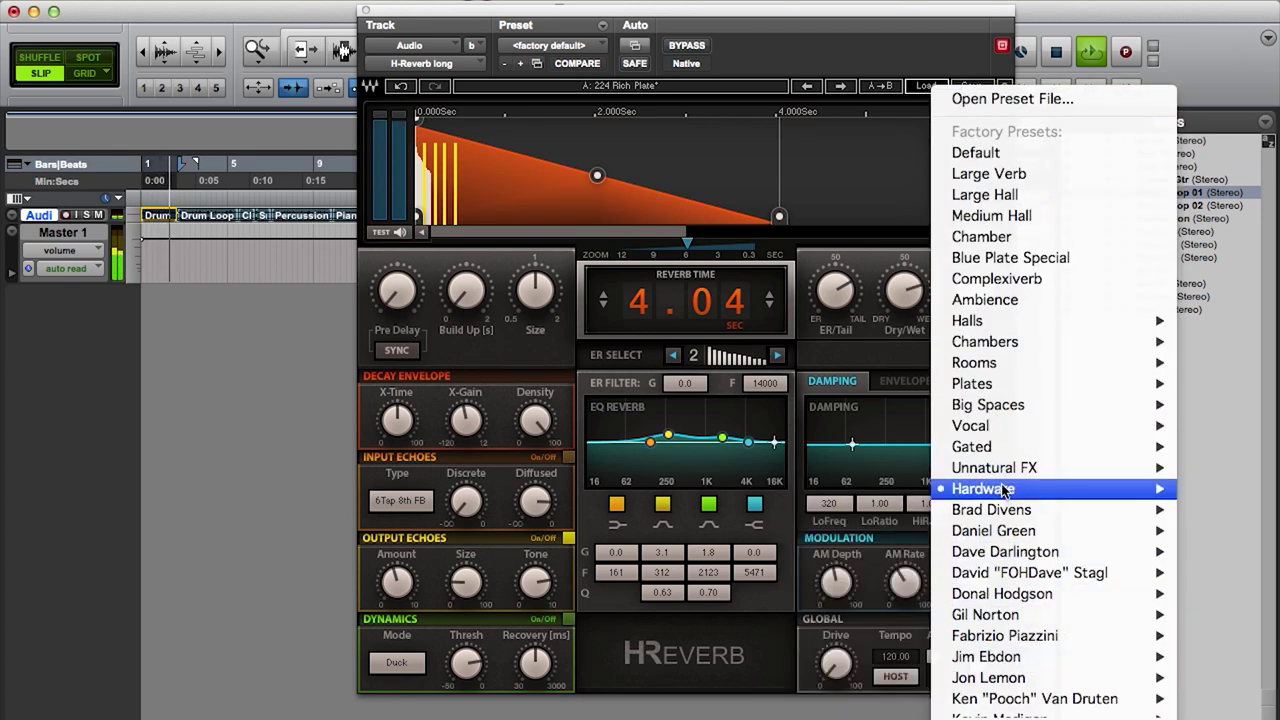
{"action": "scroll", "coordinate": [828, 590], "scroll_direction": "down", "scroll_amount": 5}
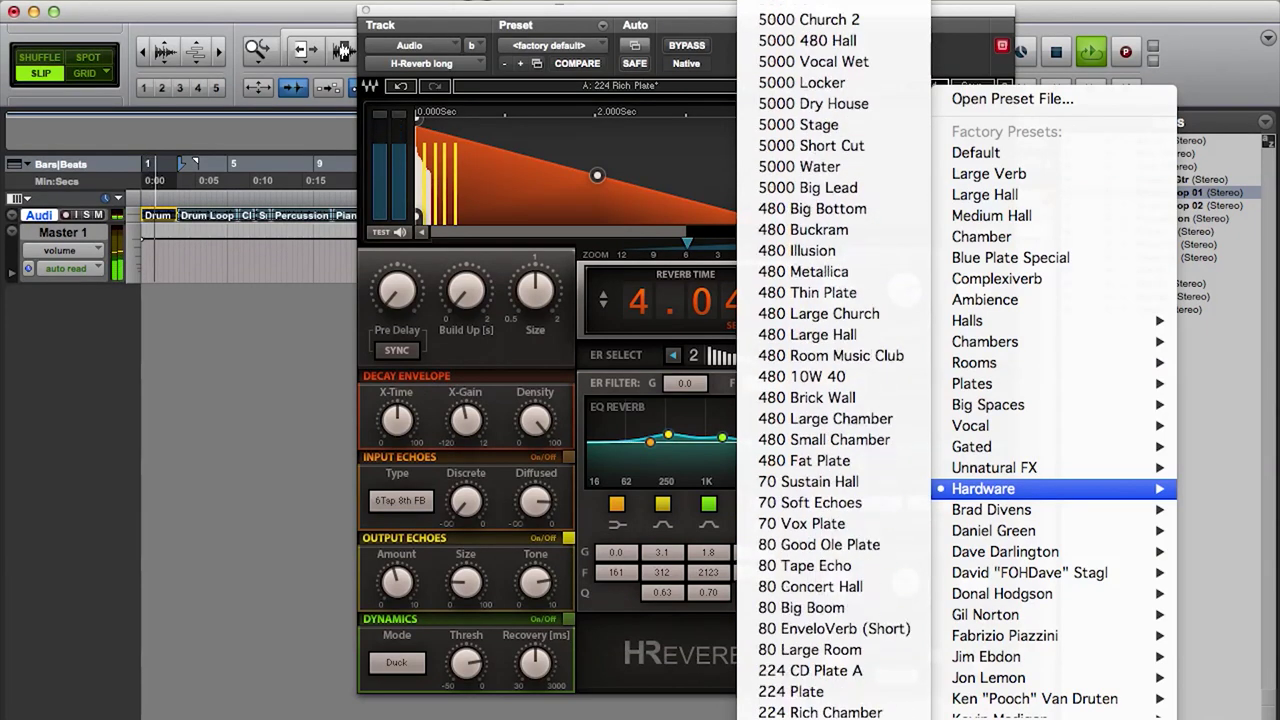
{"action": "scroll", "coordinate": [820, 700], "scroll_direction": "down", "scroll_amount": 6}
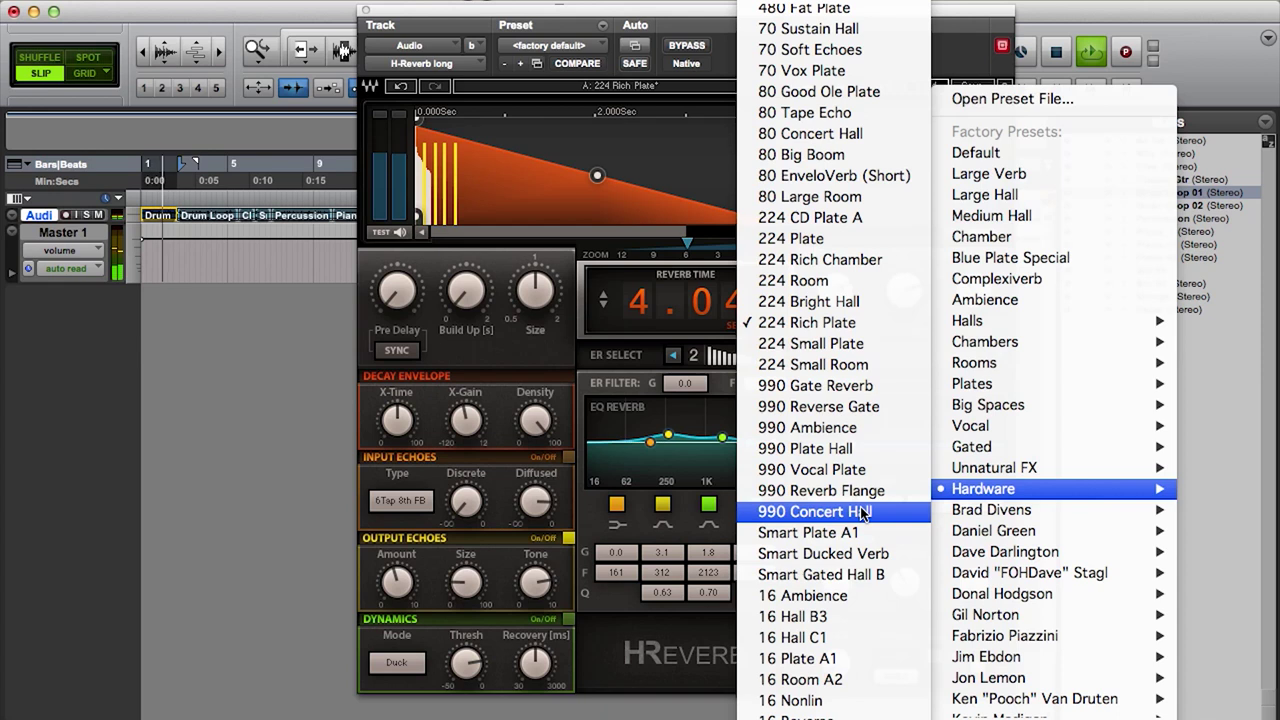
{"action": "left_click", "coordinate": [836, 597]}
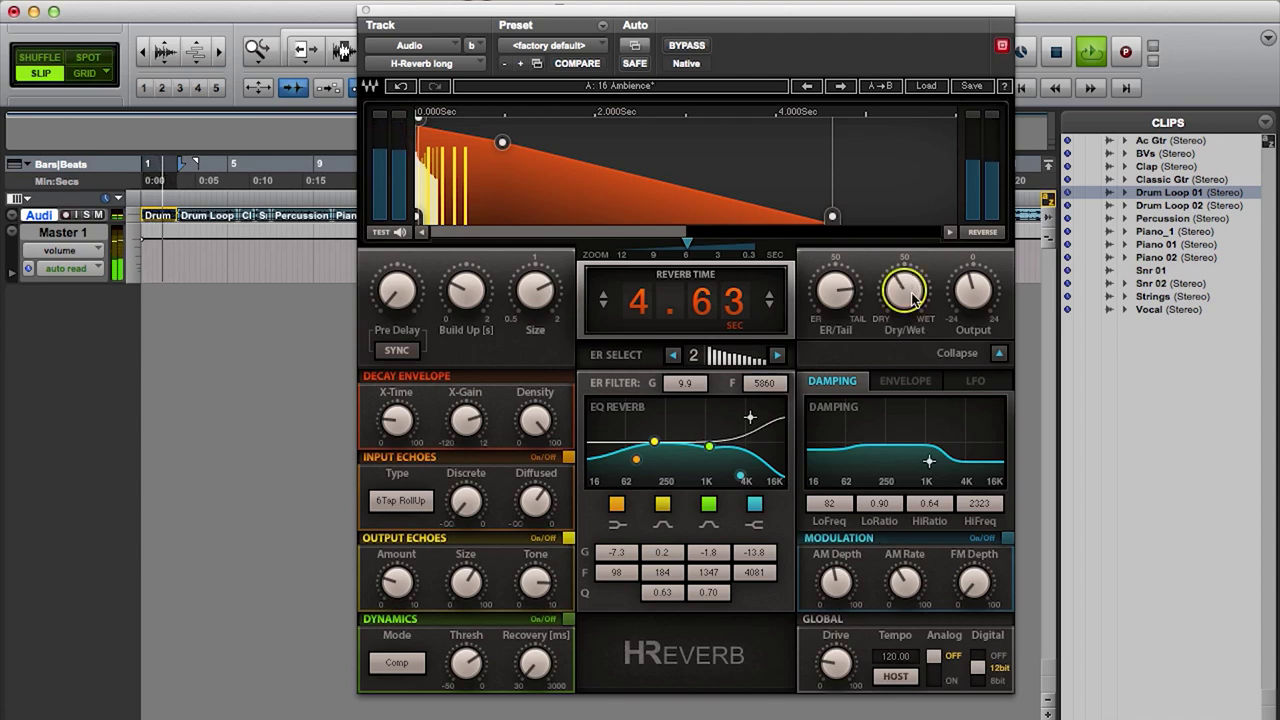
{"action": "left_click", "coordinate": [298, 218]}
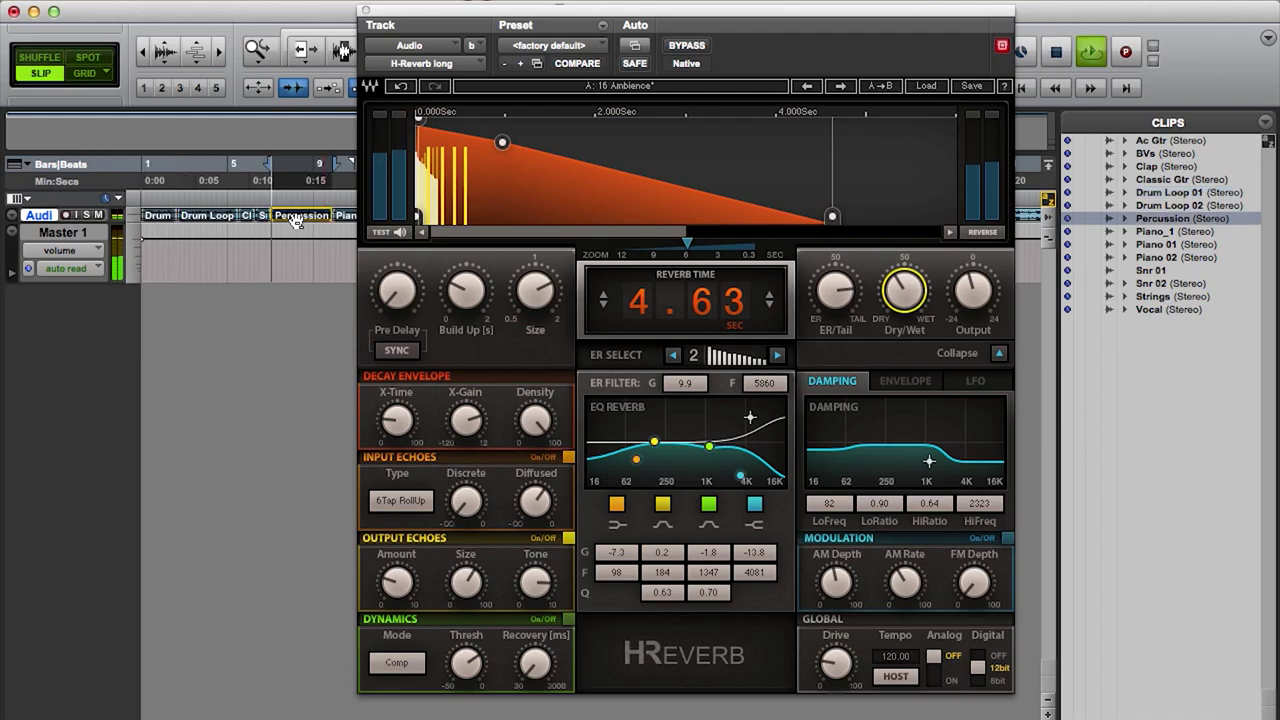